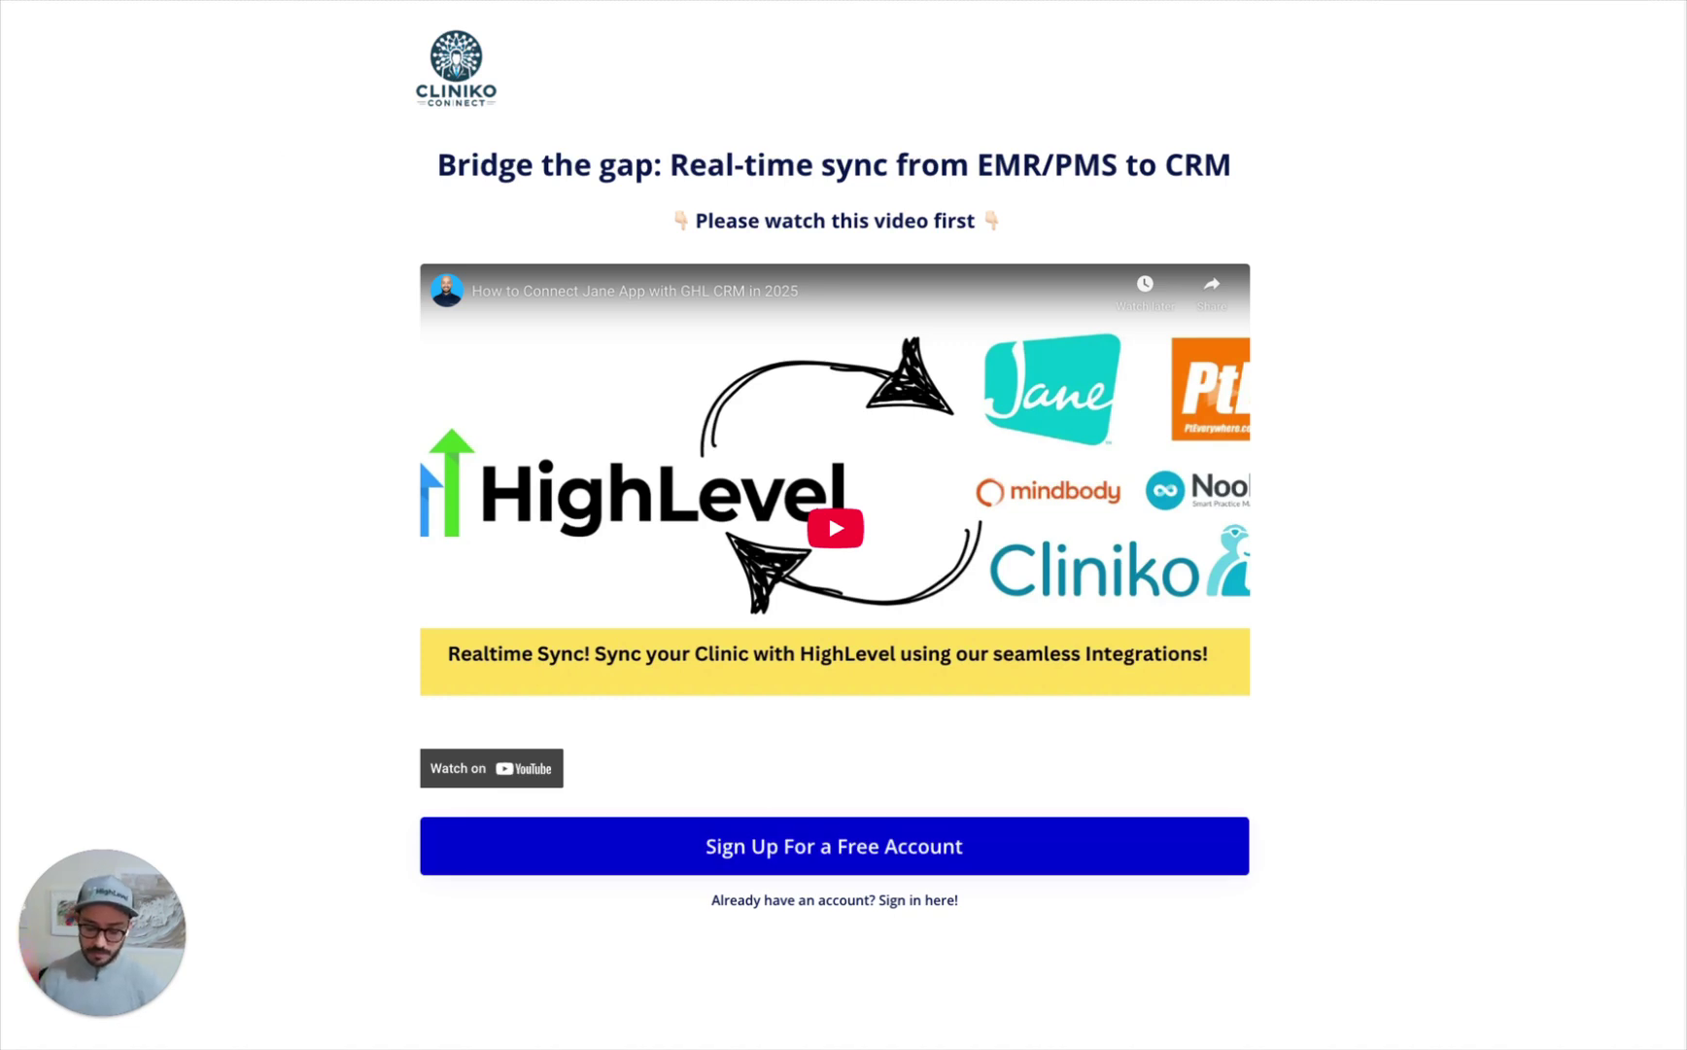
Go to clinikoconnect.com/dashboard and choose to add a Cliniko connection.
{"action": "key", "text": "ctrl+l"}
{"action": "type", "text": "clinikoconnect.com/dashboard"}
{"action": "key", "text": "Return"}
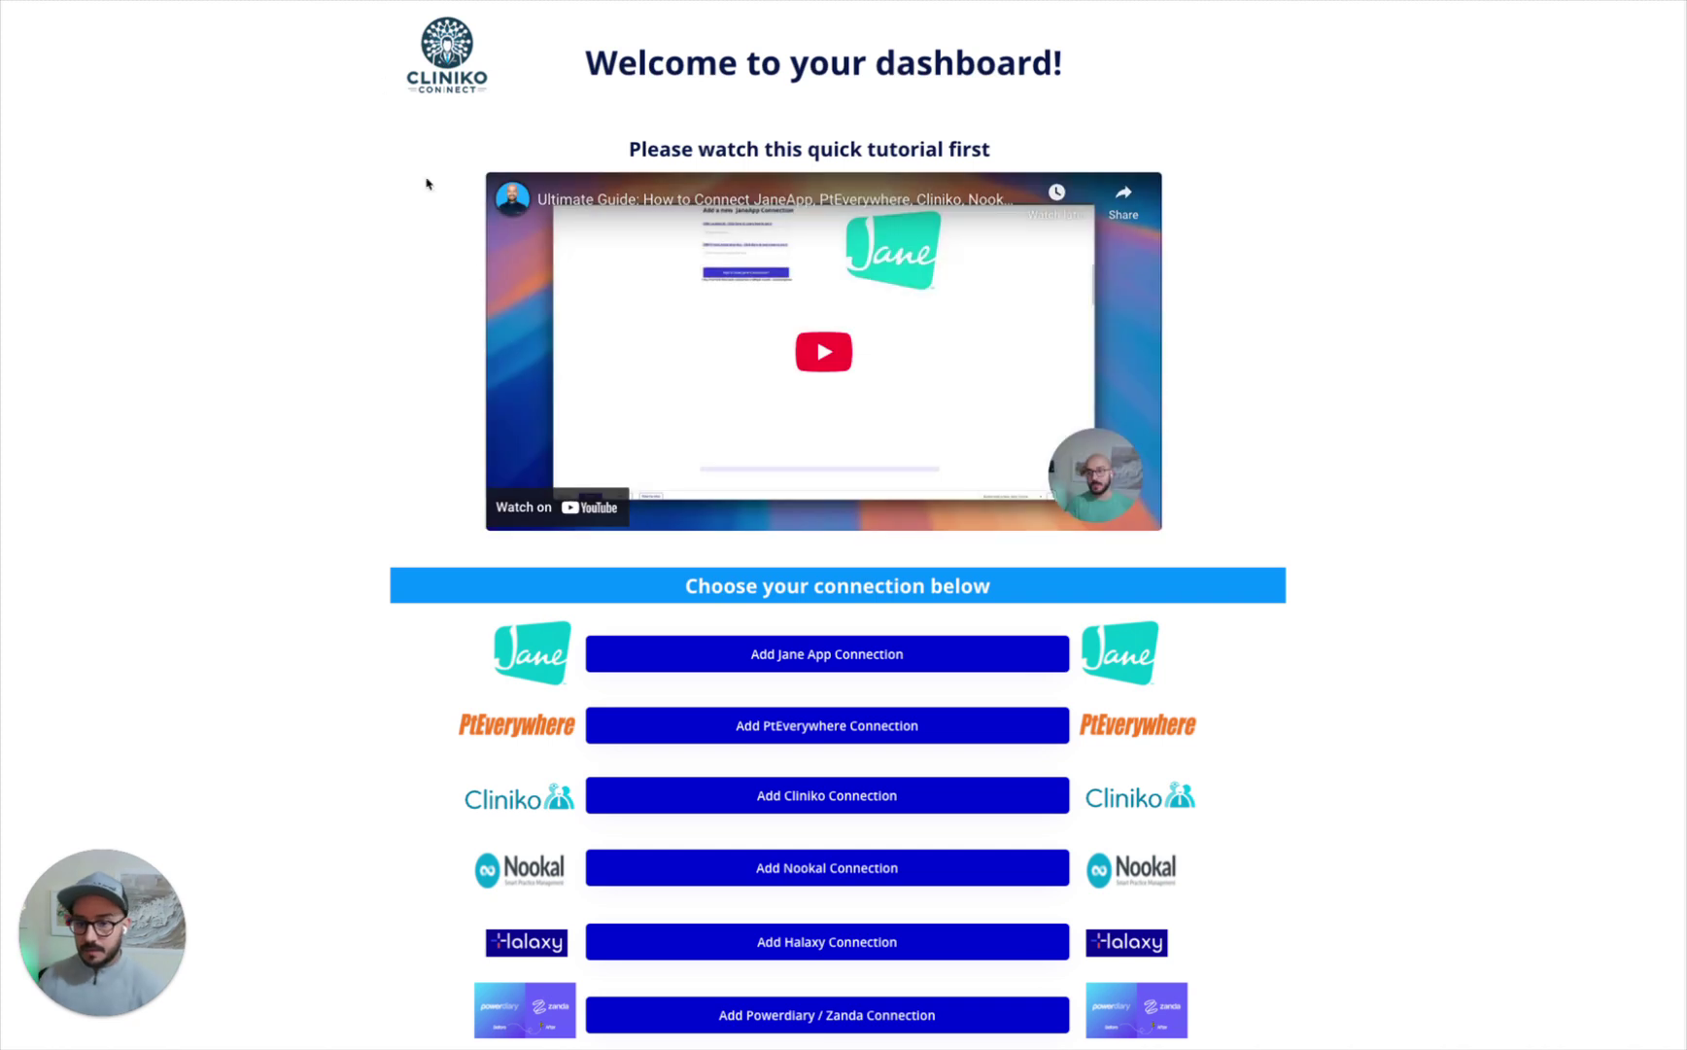
{"action": "scroll", "coordinate": [472, 645], "scroll_direction": "down", "scroll_amount": 1}
{"action": "scroll", "coordinate": [472, 644], "scroll_direction": "down", "scroll_amount": 1}
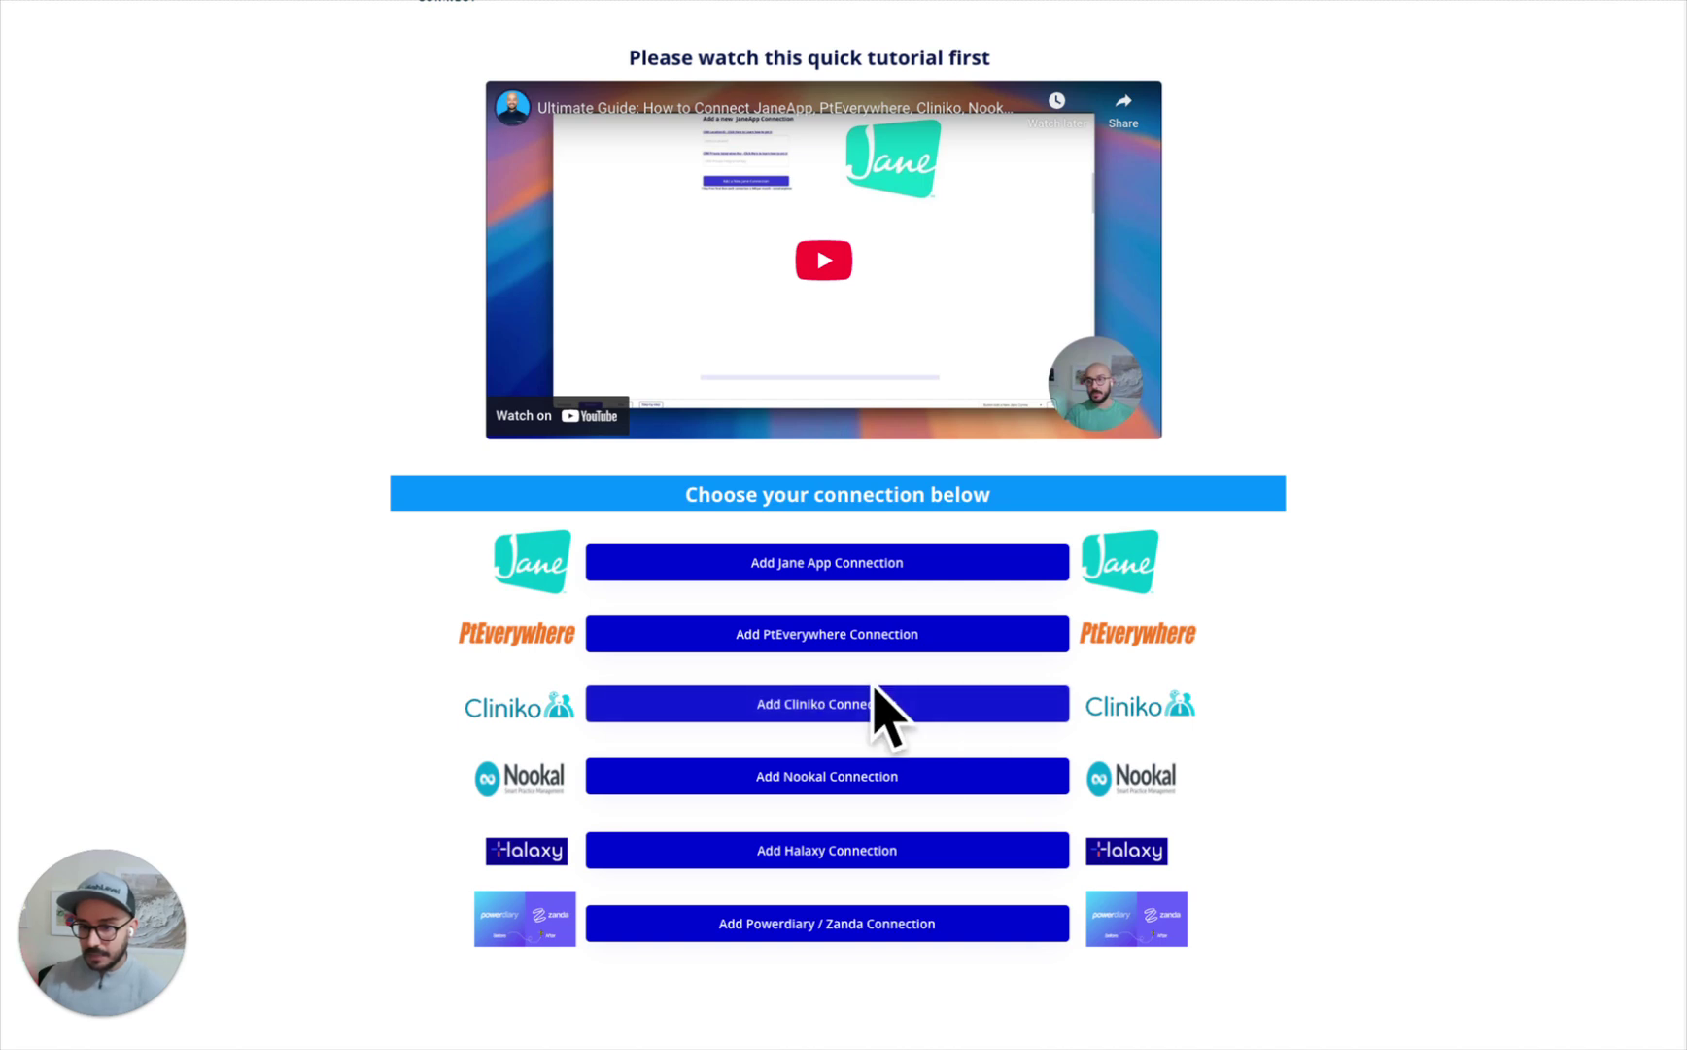
{"action": "left_click", "coordinate": [842, 700]}
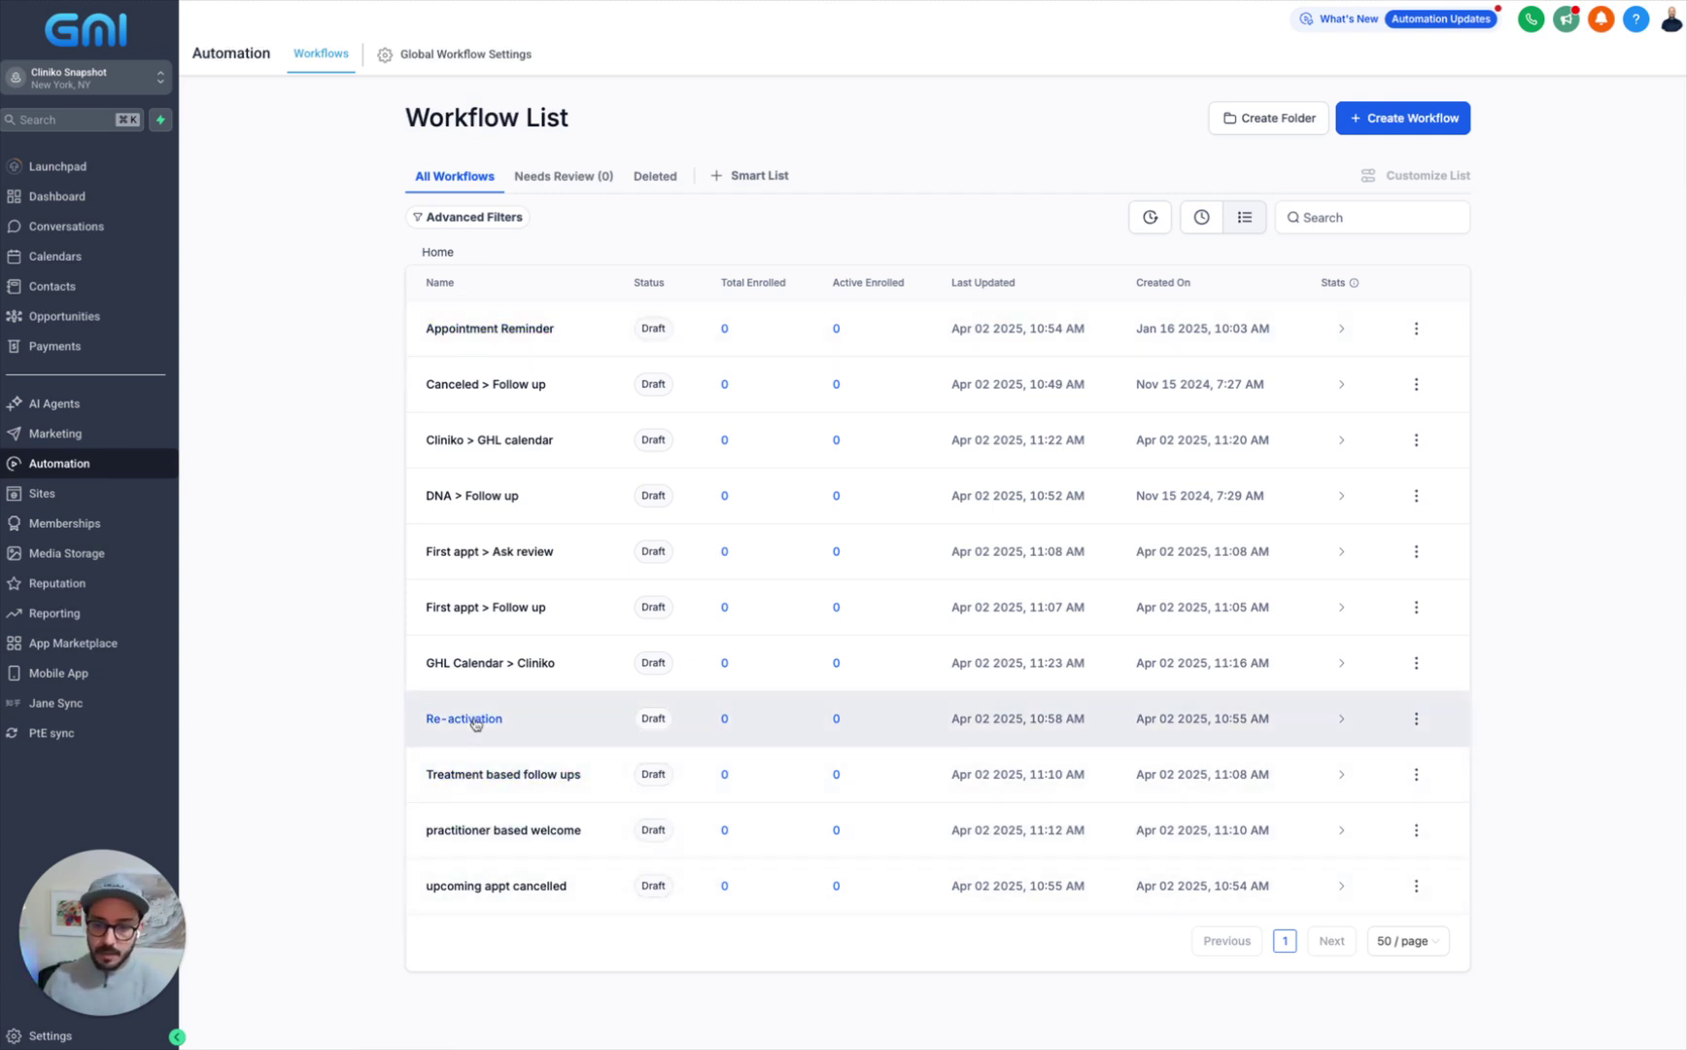
Open the Appointment Reminder workflow and inspect its Contact Changed trigger and the condition on the upcoming appointment start time.
{"action": "left_click", "coordinate": [487, 331]}
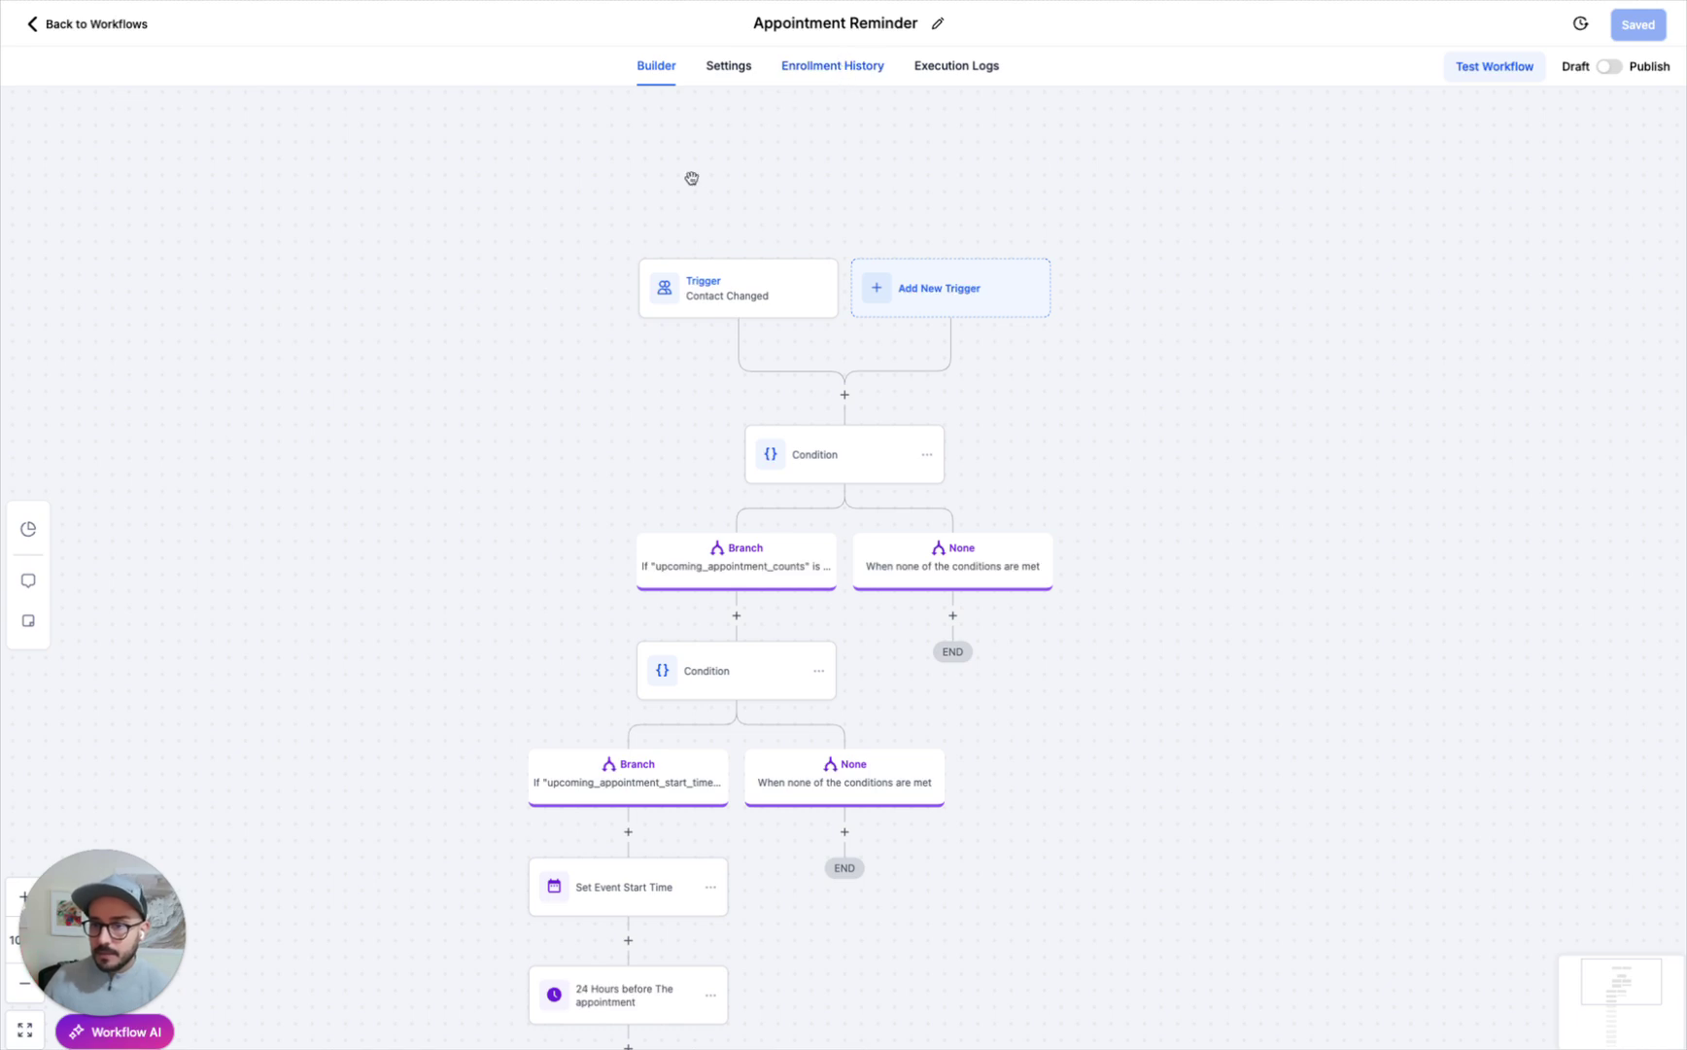
{"action": "left_click", "coordinate": [747, 296]}
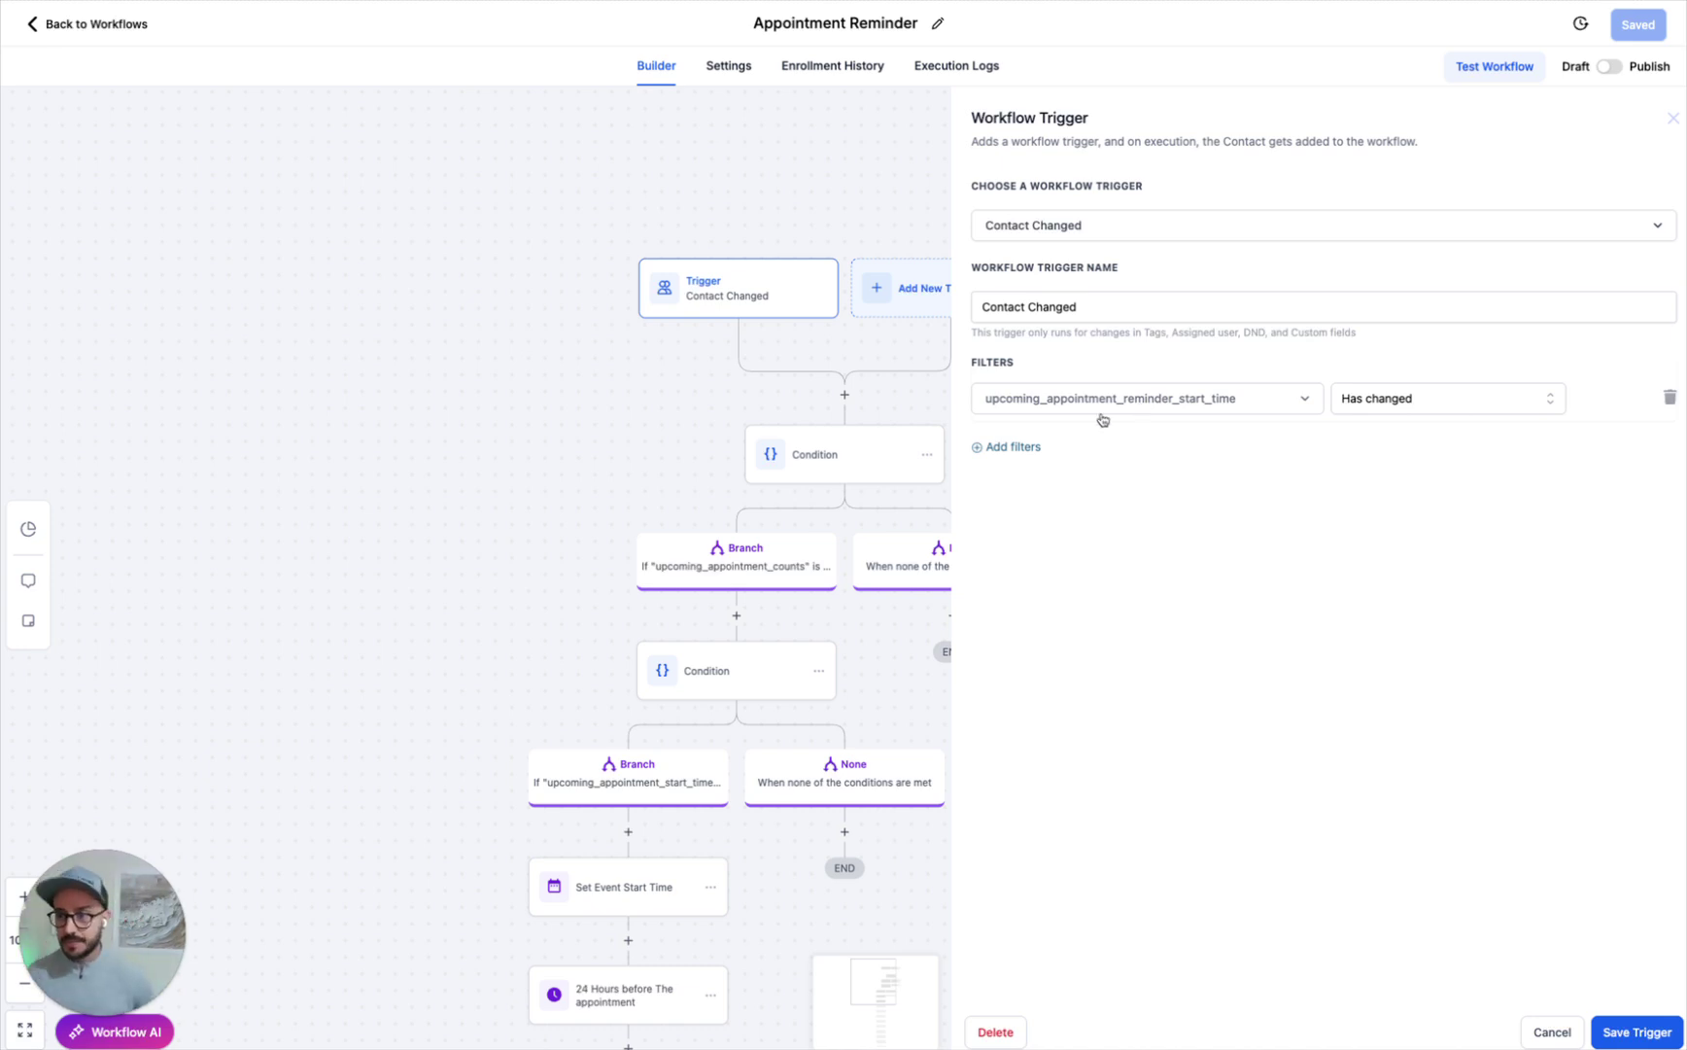
{"action": "left_click", "coordinate": [746, 667]}
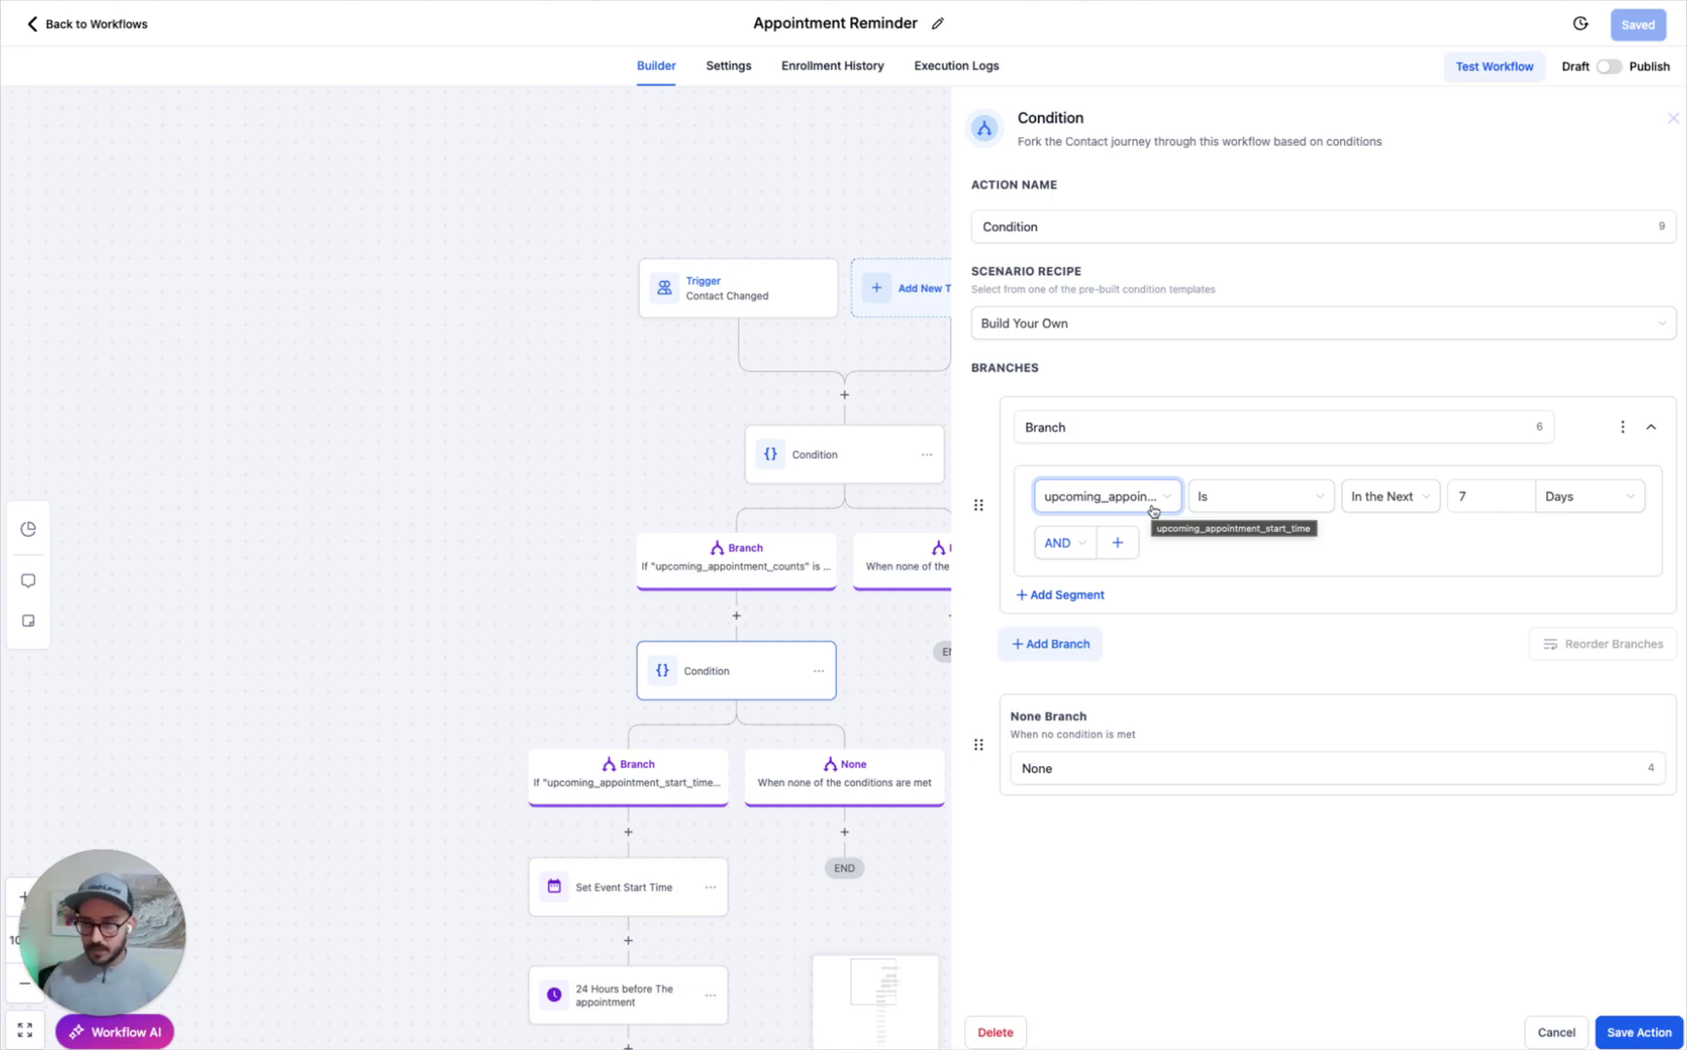
Examine the settings of the Set Event Start Time action, the 24-hour wait and the first condition on upcoming appointment counts.
{"action": "scroll", "coordinate": [663, 614], "scroll_direction": "down", "scroll_amount": 2}
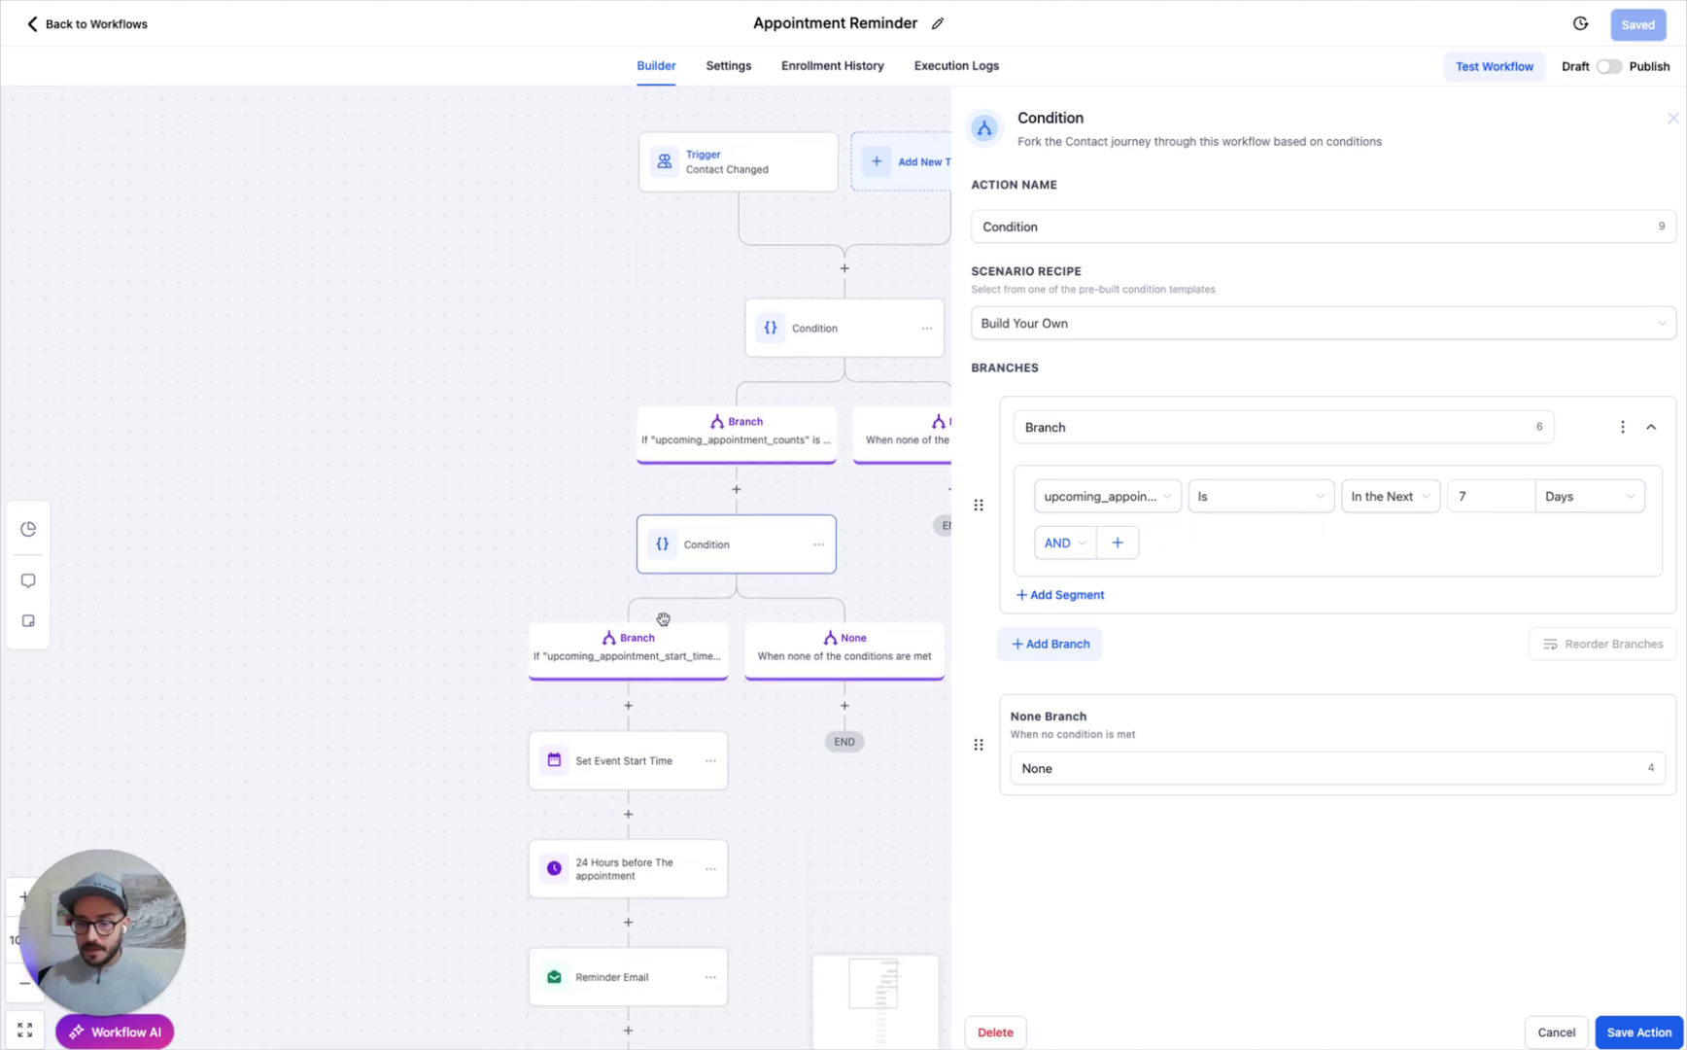
{"action": "left_click", "coordinate": [614, 783]}
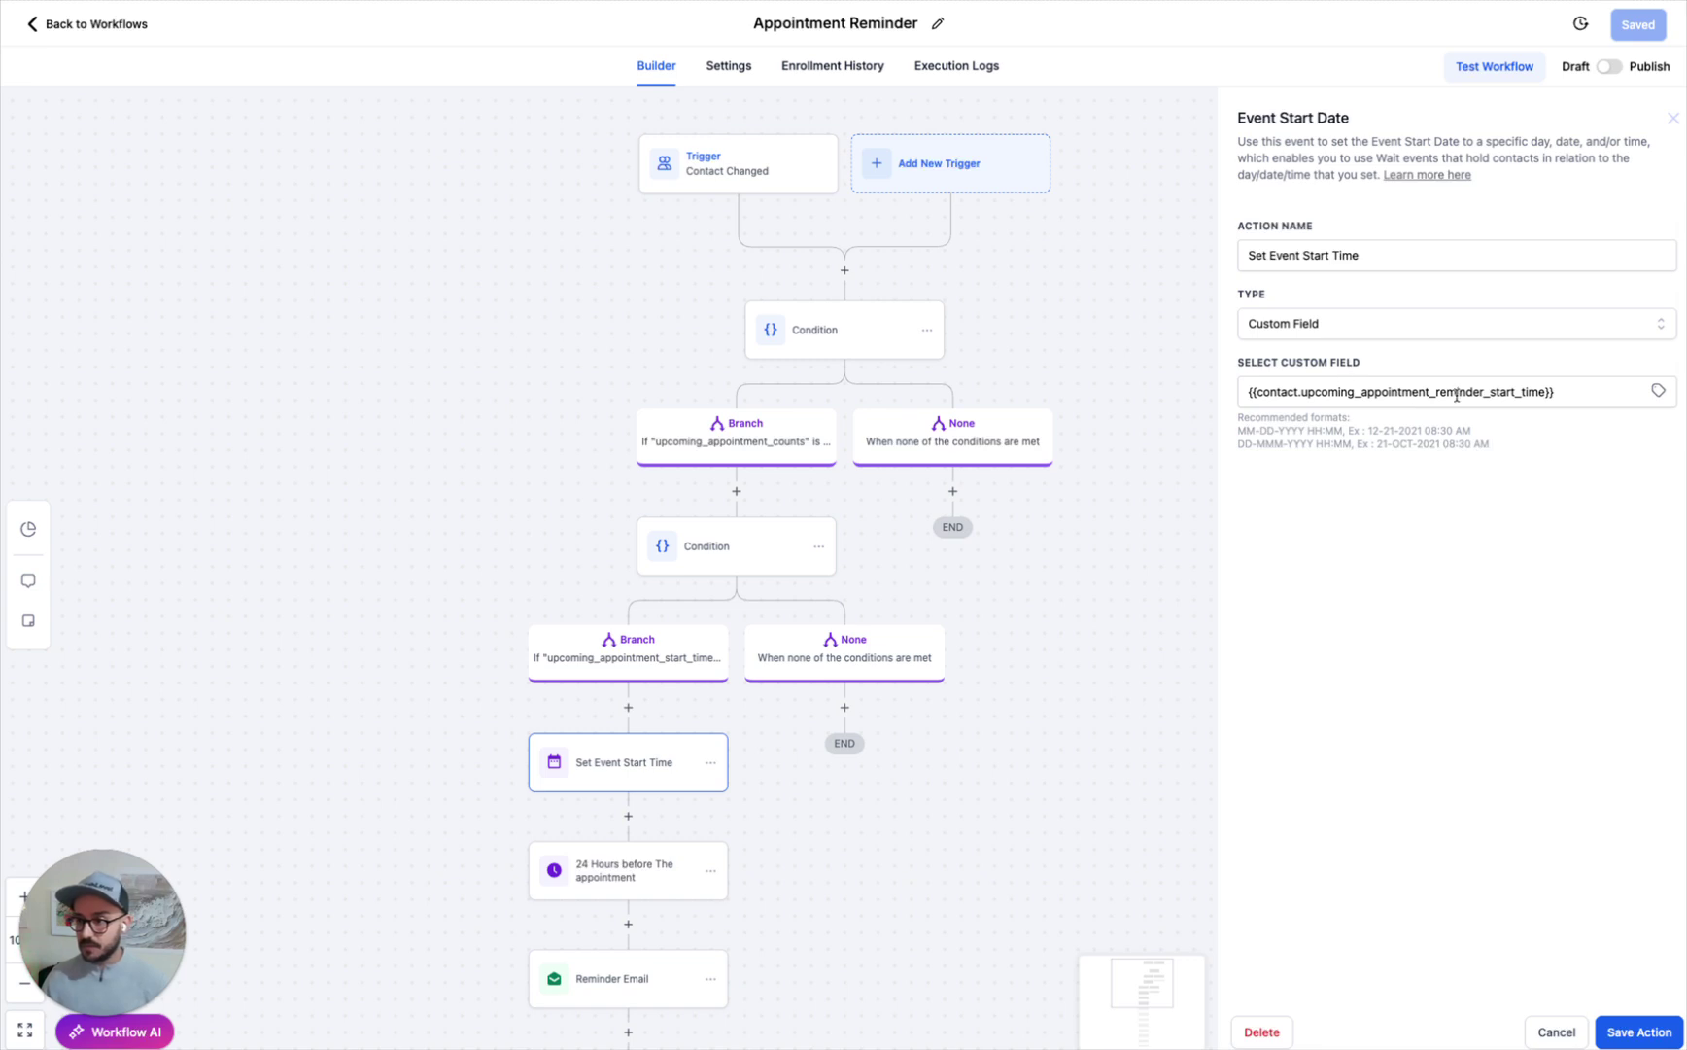
{"action": "scroll", "coordinate": [652, 708], "scroll_direction": "down", "scroll_amount": 1}
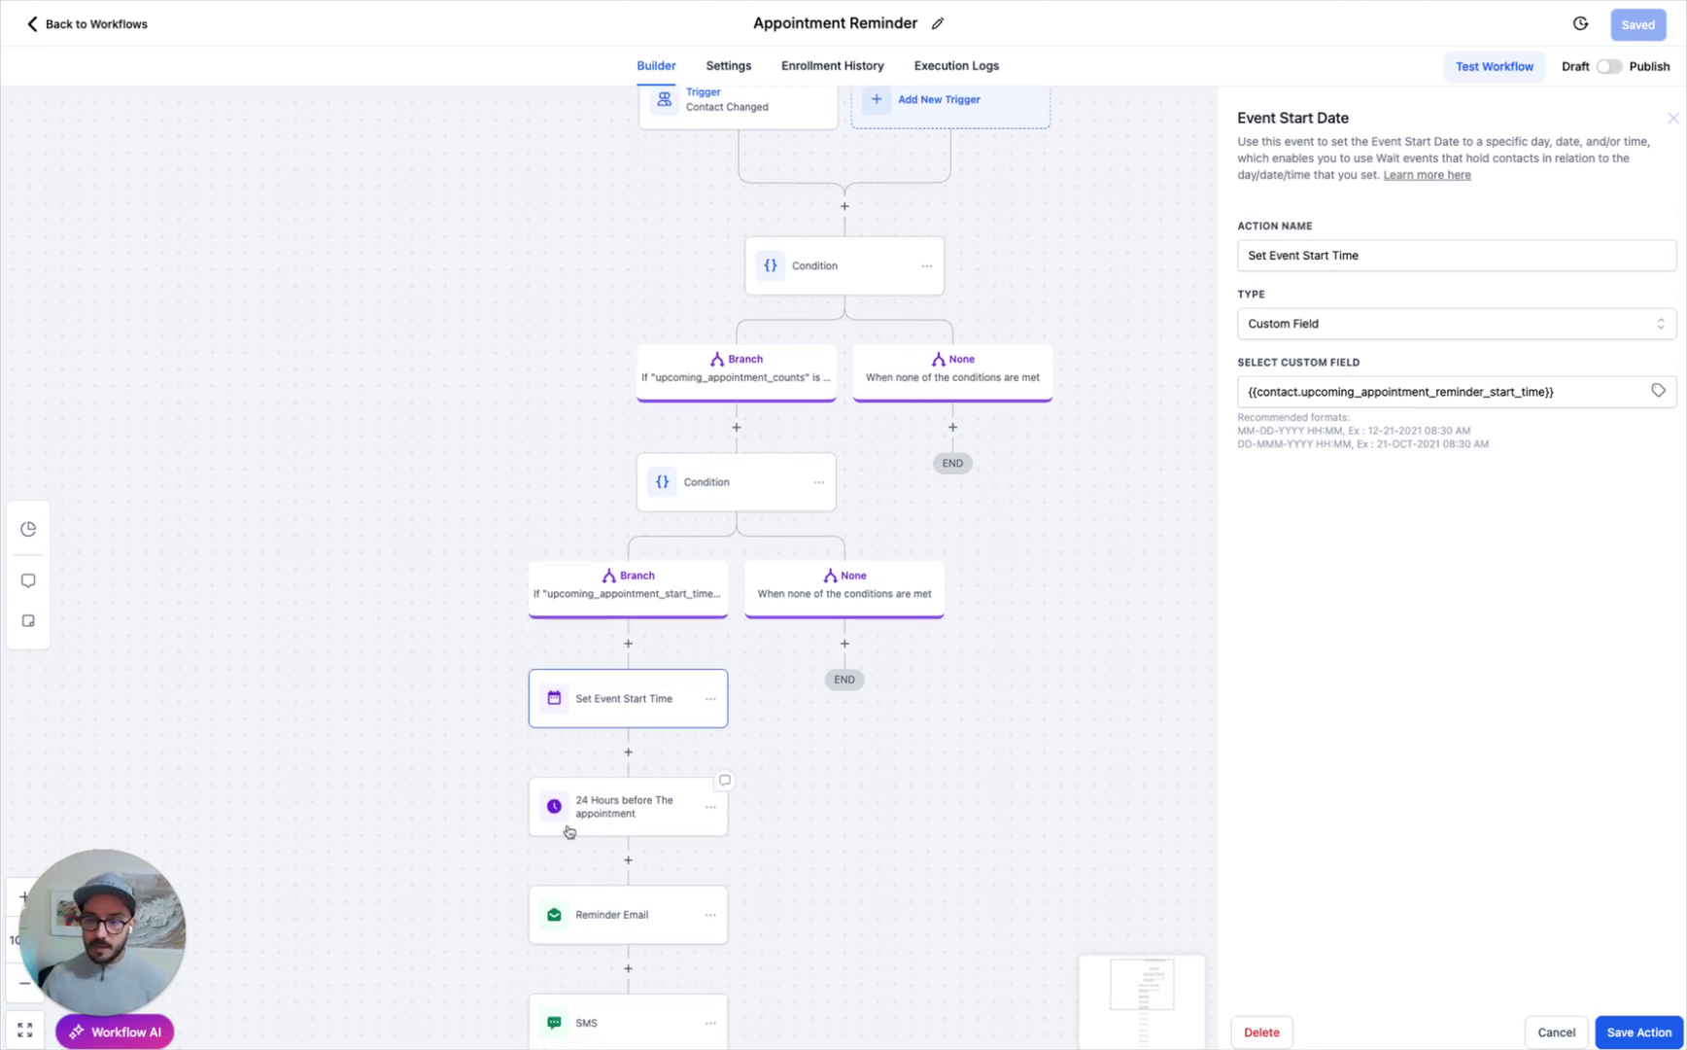
{"action": "left_click", "coordinate": [628, 828]}
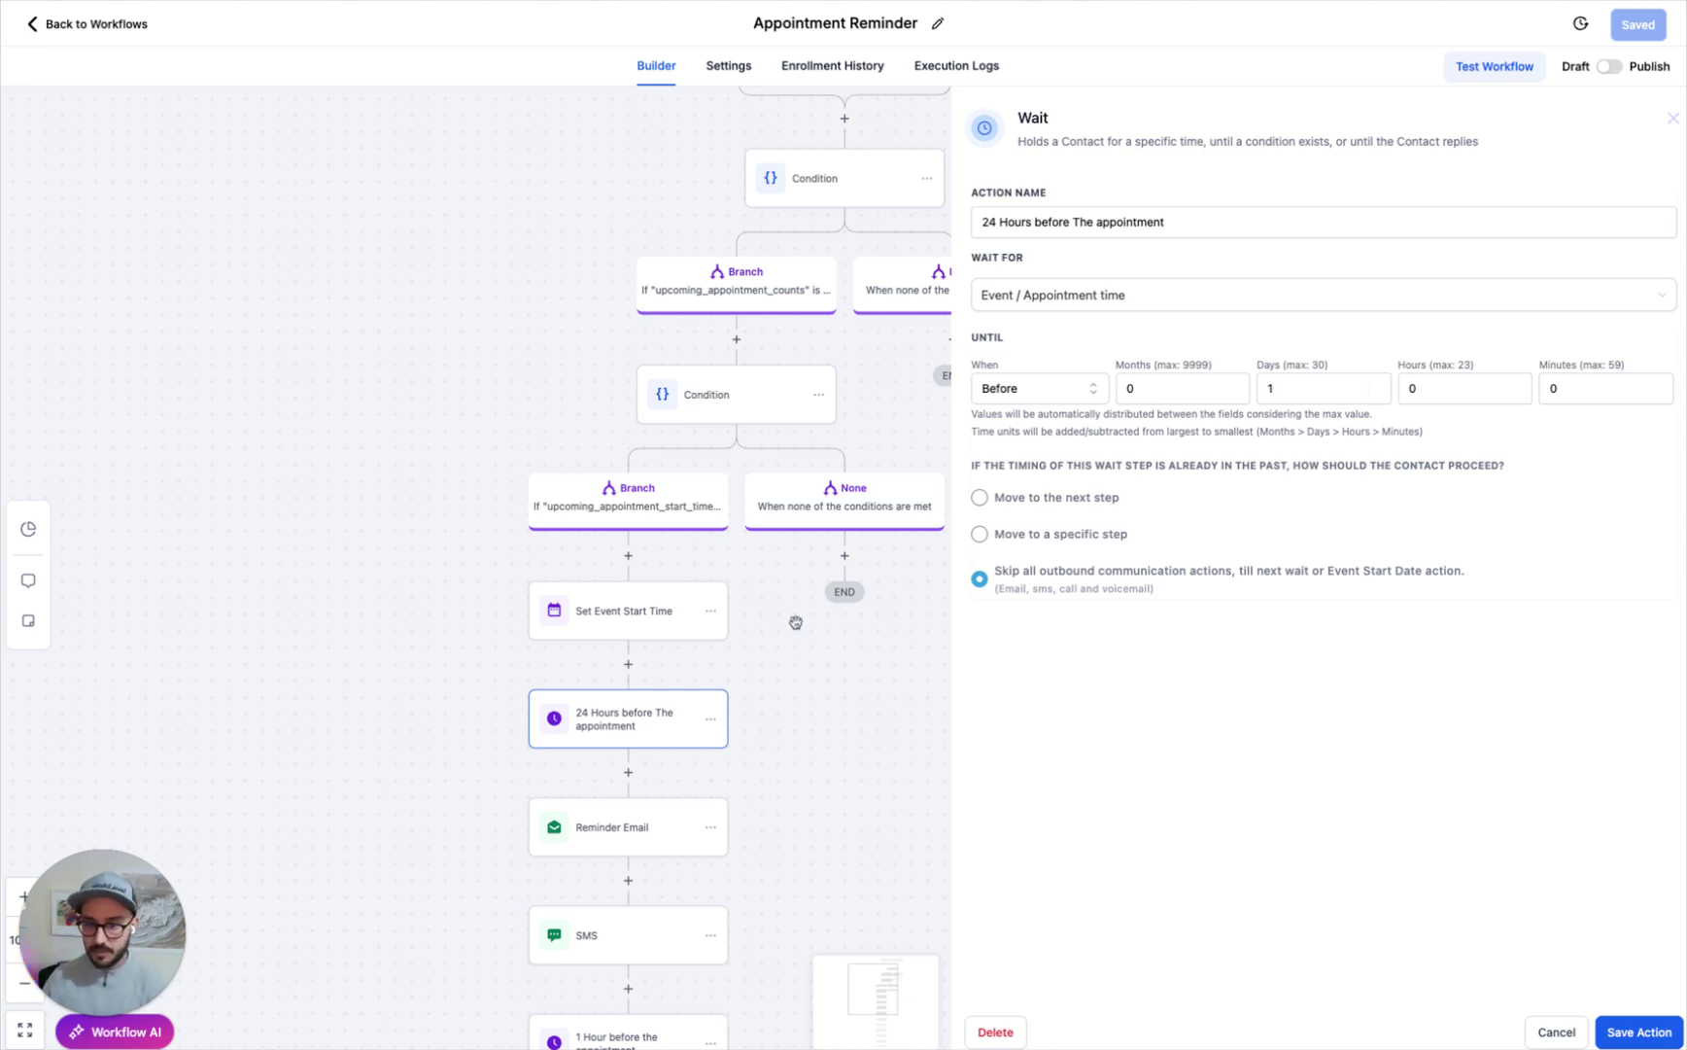
{"action": "left_click", "coordinate": [823, 182]}
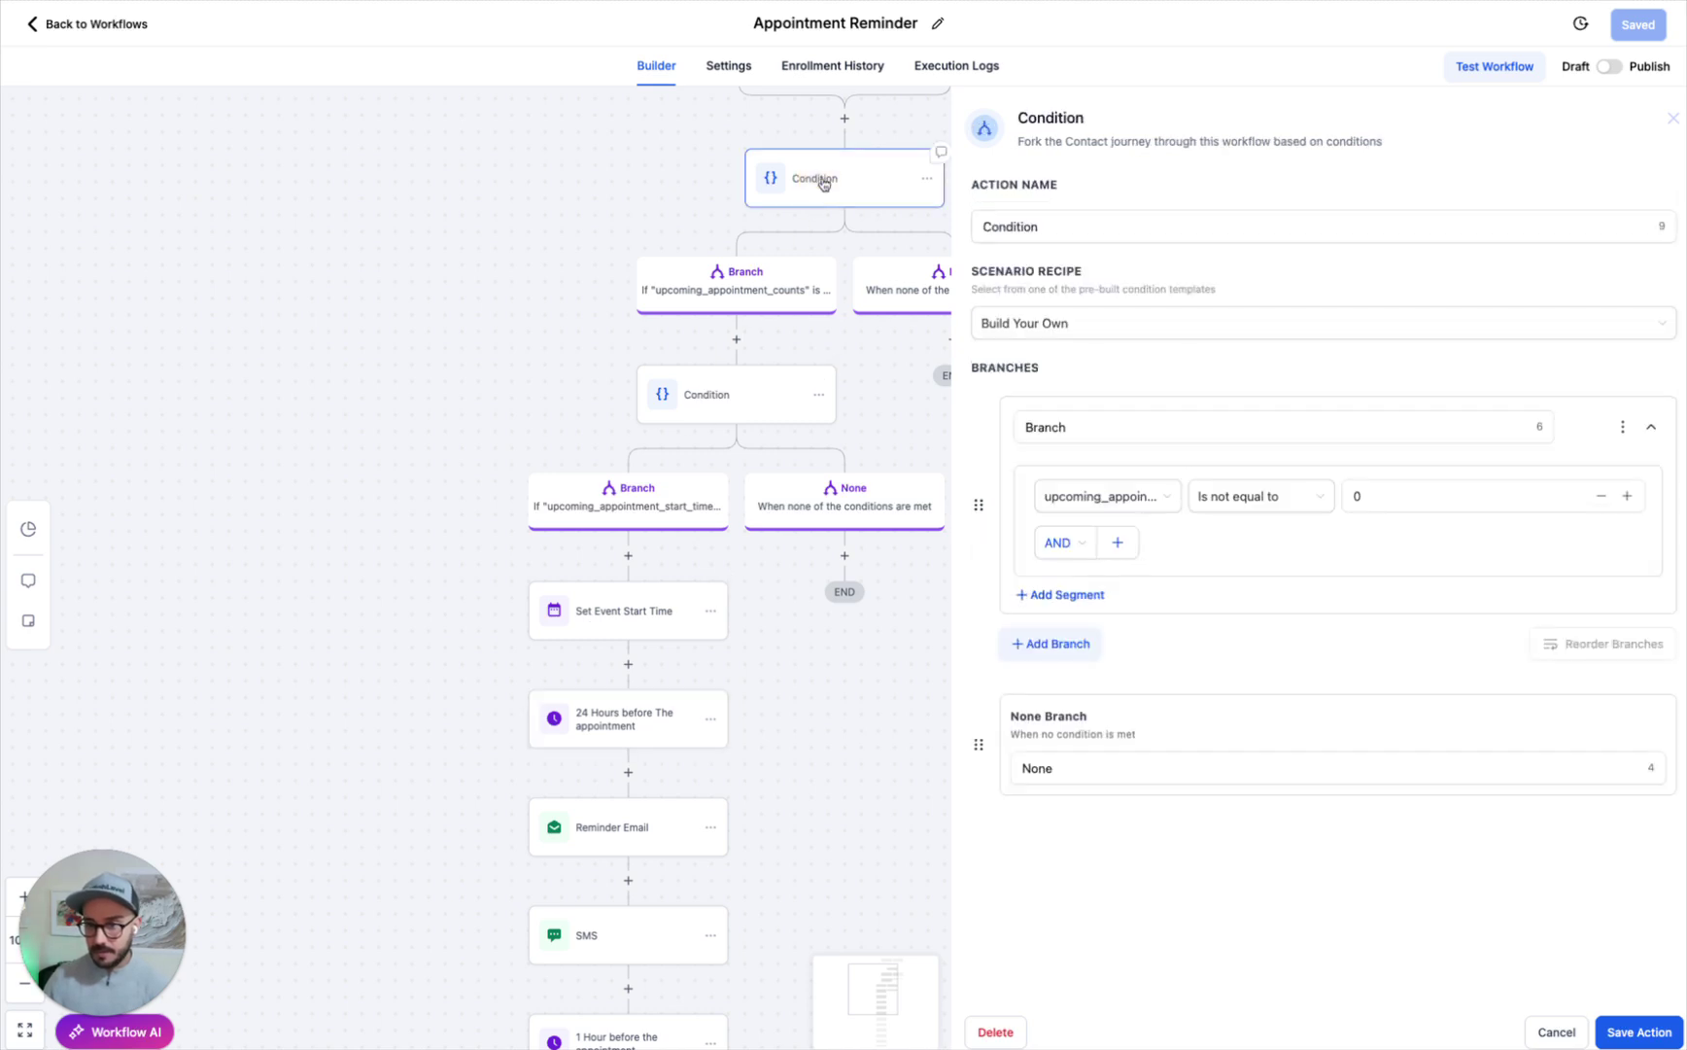
{"action": "left_click", "coordinate": [604, 605]}
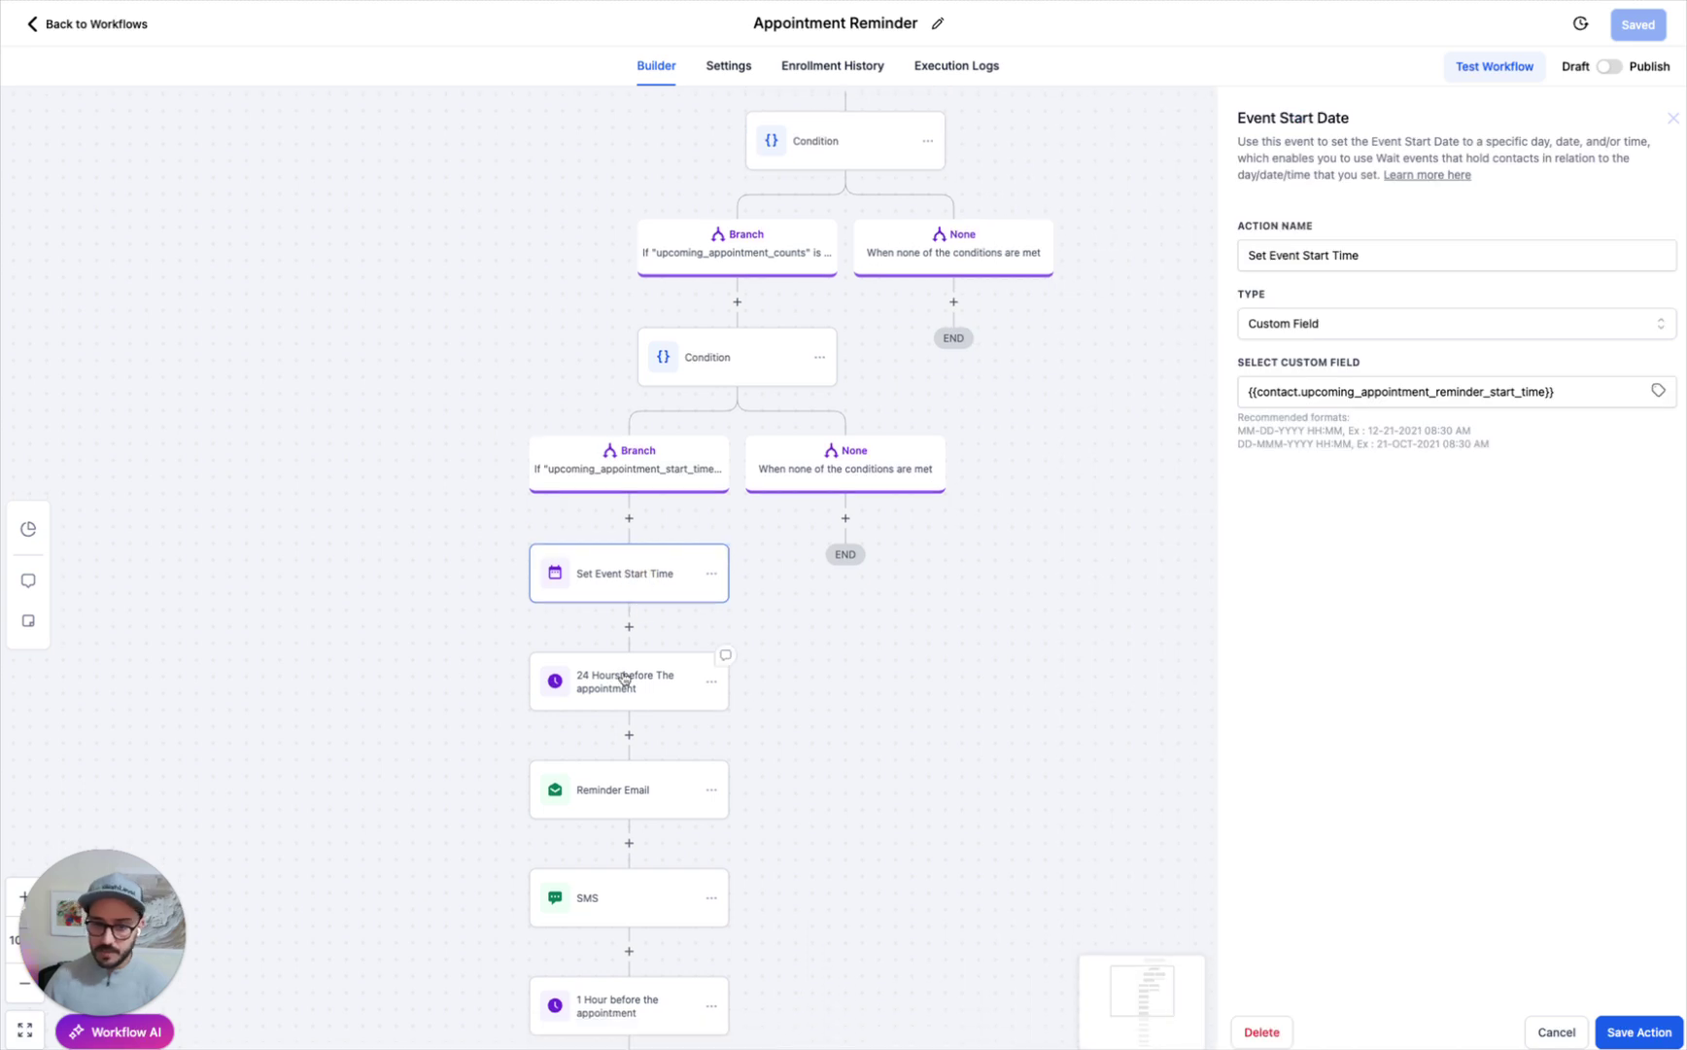
{"action": "left_click", "coordinate": [616, 686]}
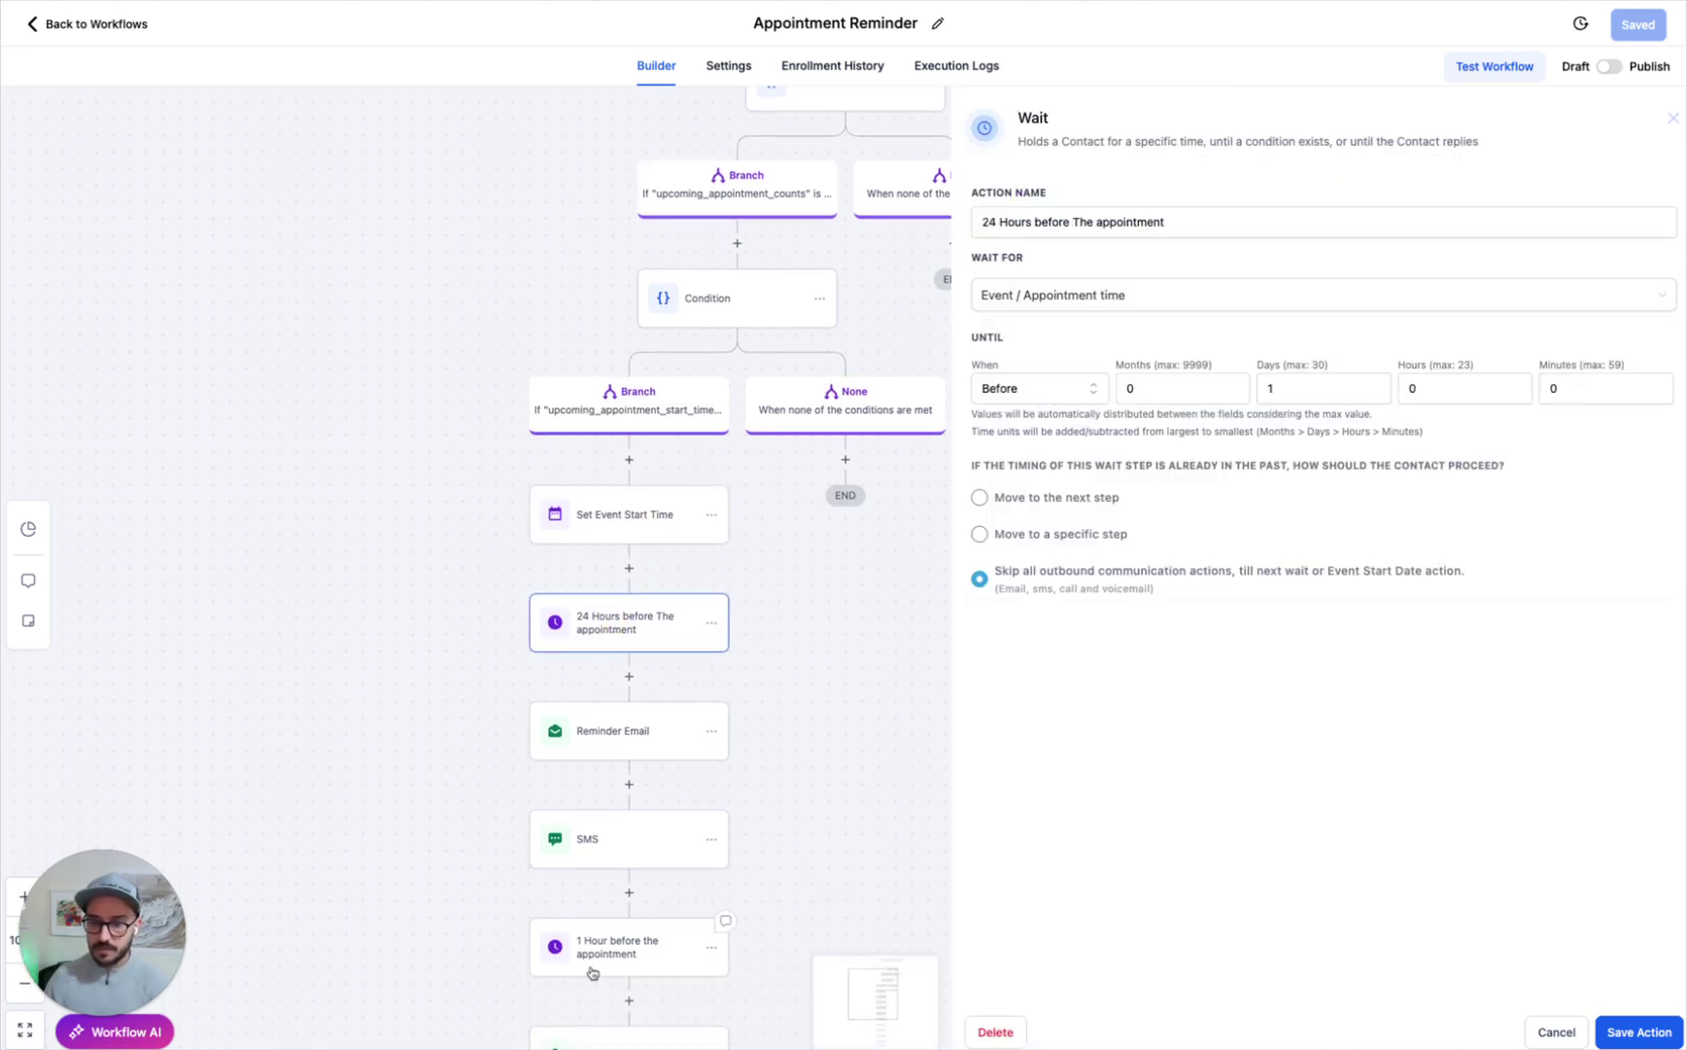
Inspect the "1 Hour before the appointment" wait and the remaining actions down to the Wait 1d settings.
{"action": "left_click", "coordinate": [593, 963]}
{"action": "scroll", "coordinate": [579, 938], "scroll_direction": "down", "scroll_amount": 3}
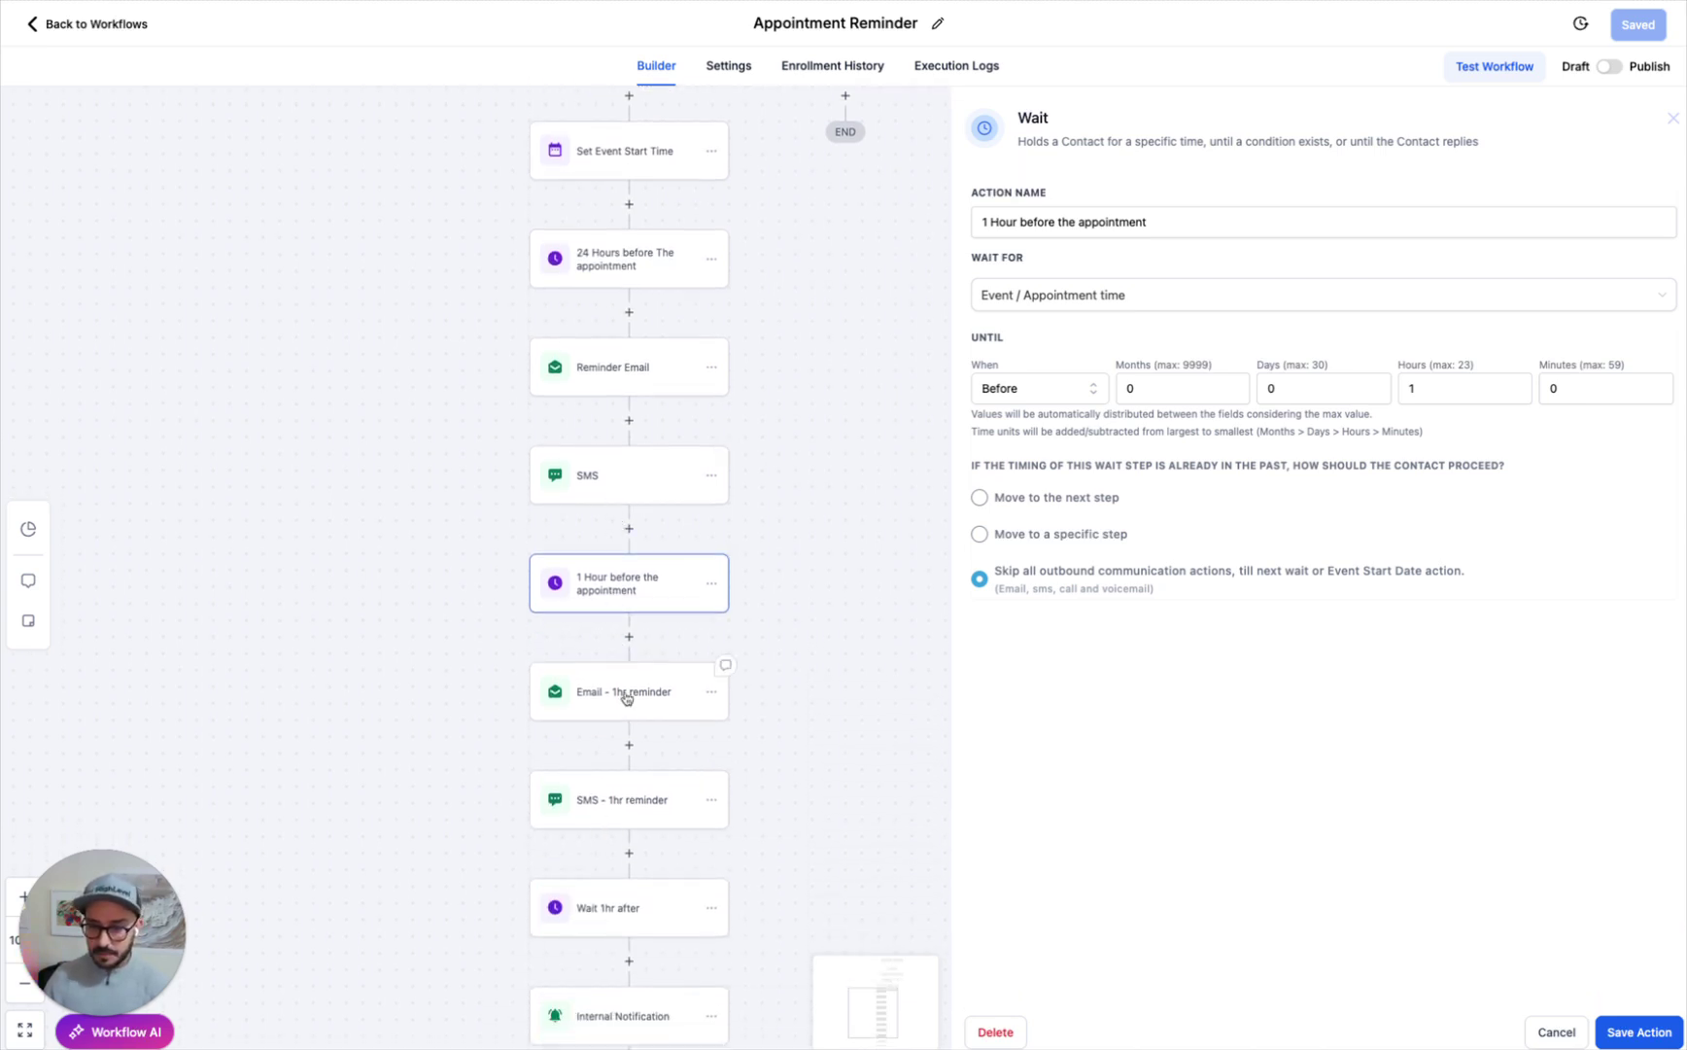
{"action": "scroll", "coordinate": [626, 642], "scroll_direction": "down", "scroll_amount": 3}
{"action": "scroll", "coordinate": [626, 612], "scroll_direction": "down", "scroll_amount": 1}
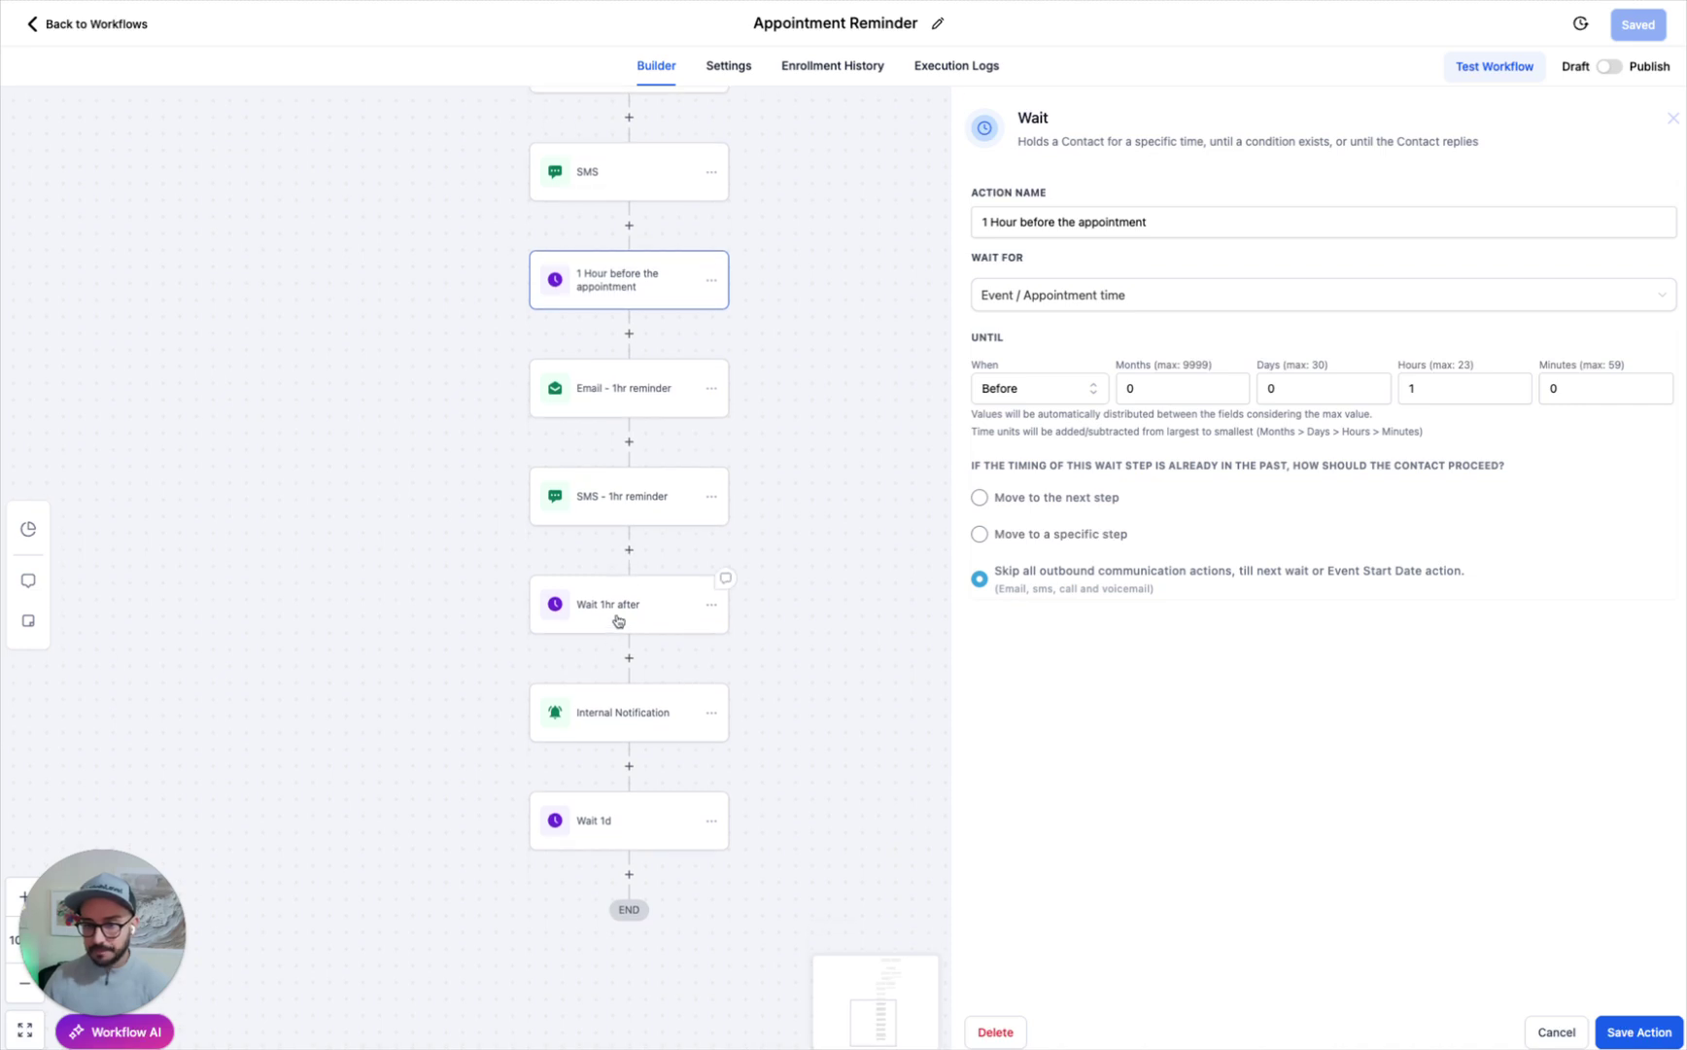
{"action": "scroll", "coordinate": [618, 622], "scroll_direction": "down", "scroll_amount": 1}
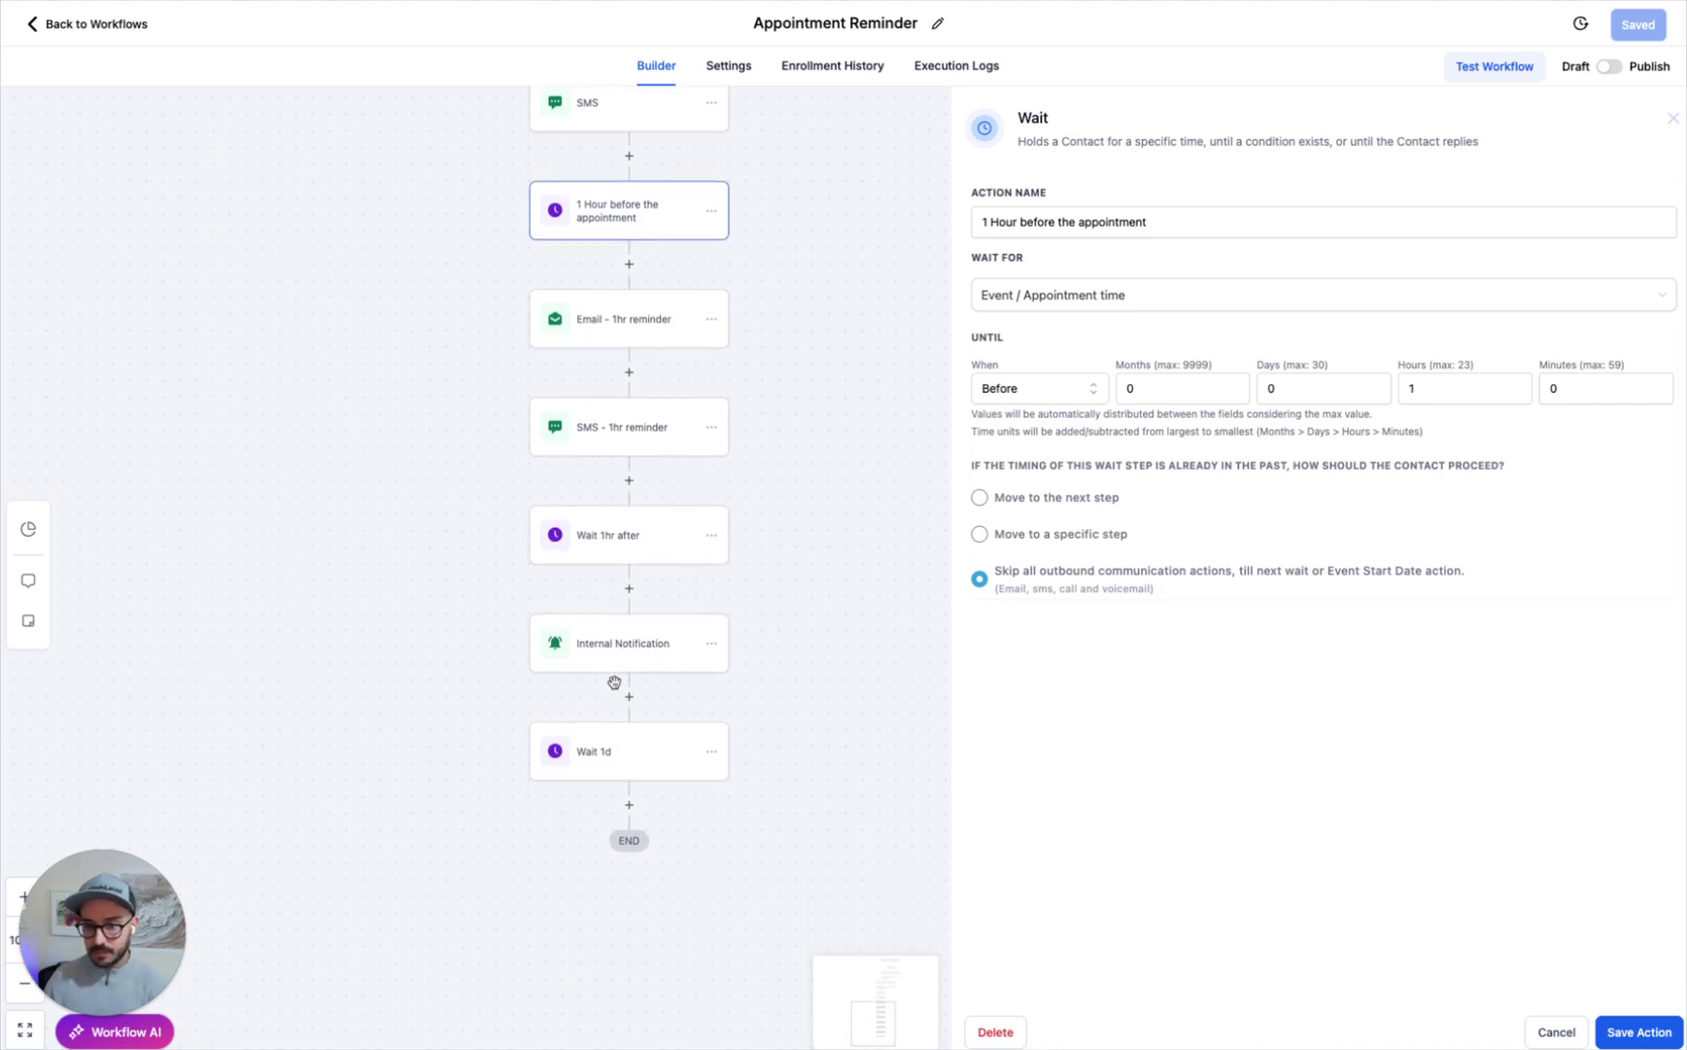
{"action": "scroll", "coordinate": [614, 680], "scroll_direction": "down", "scroll_amount": 1}
{"action": "left_click", "coordinate": [608, 735]}
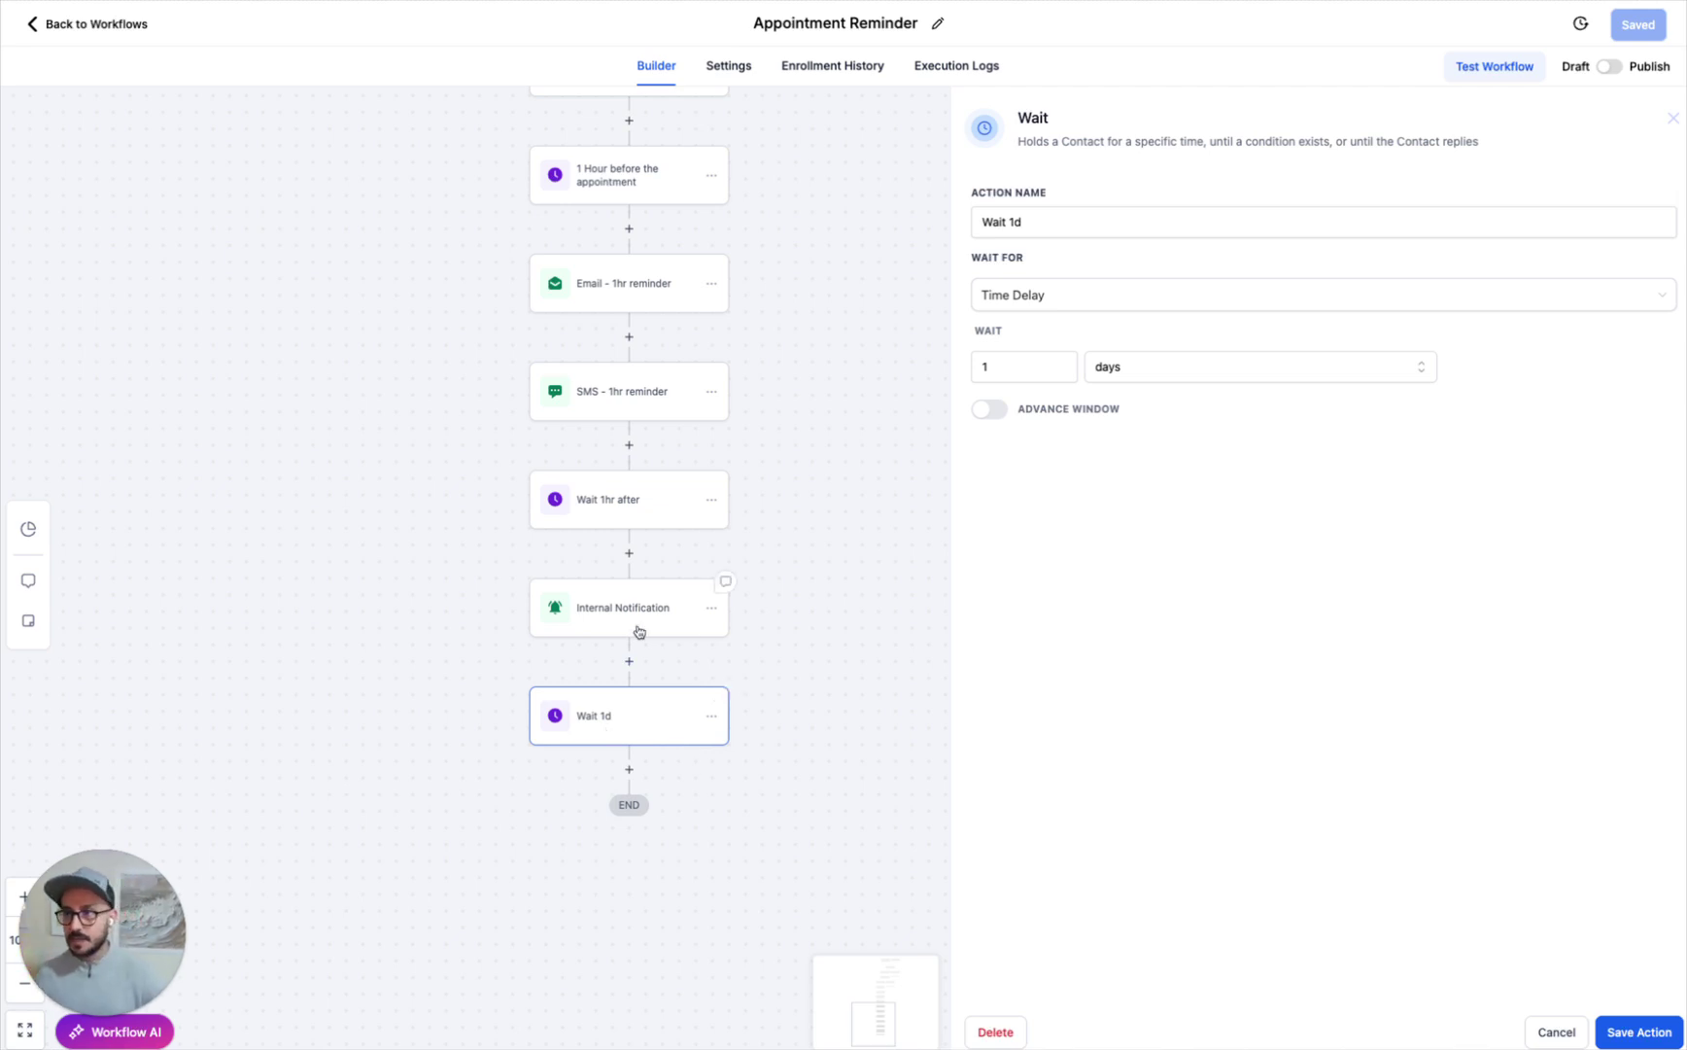
Review the whole Appointment Reminder sequence from its trigger to its final wait.
{"action": "scroll", "coordinate": [755, 671], "scroll_direction": "up", "scroll_amount": 7}
{"action": "scroll", "coordinate": [754, 671], "scroll_direction": "up", "scroll_amount": 4}
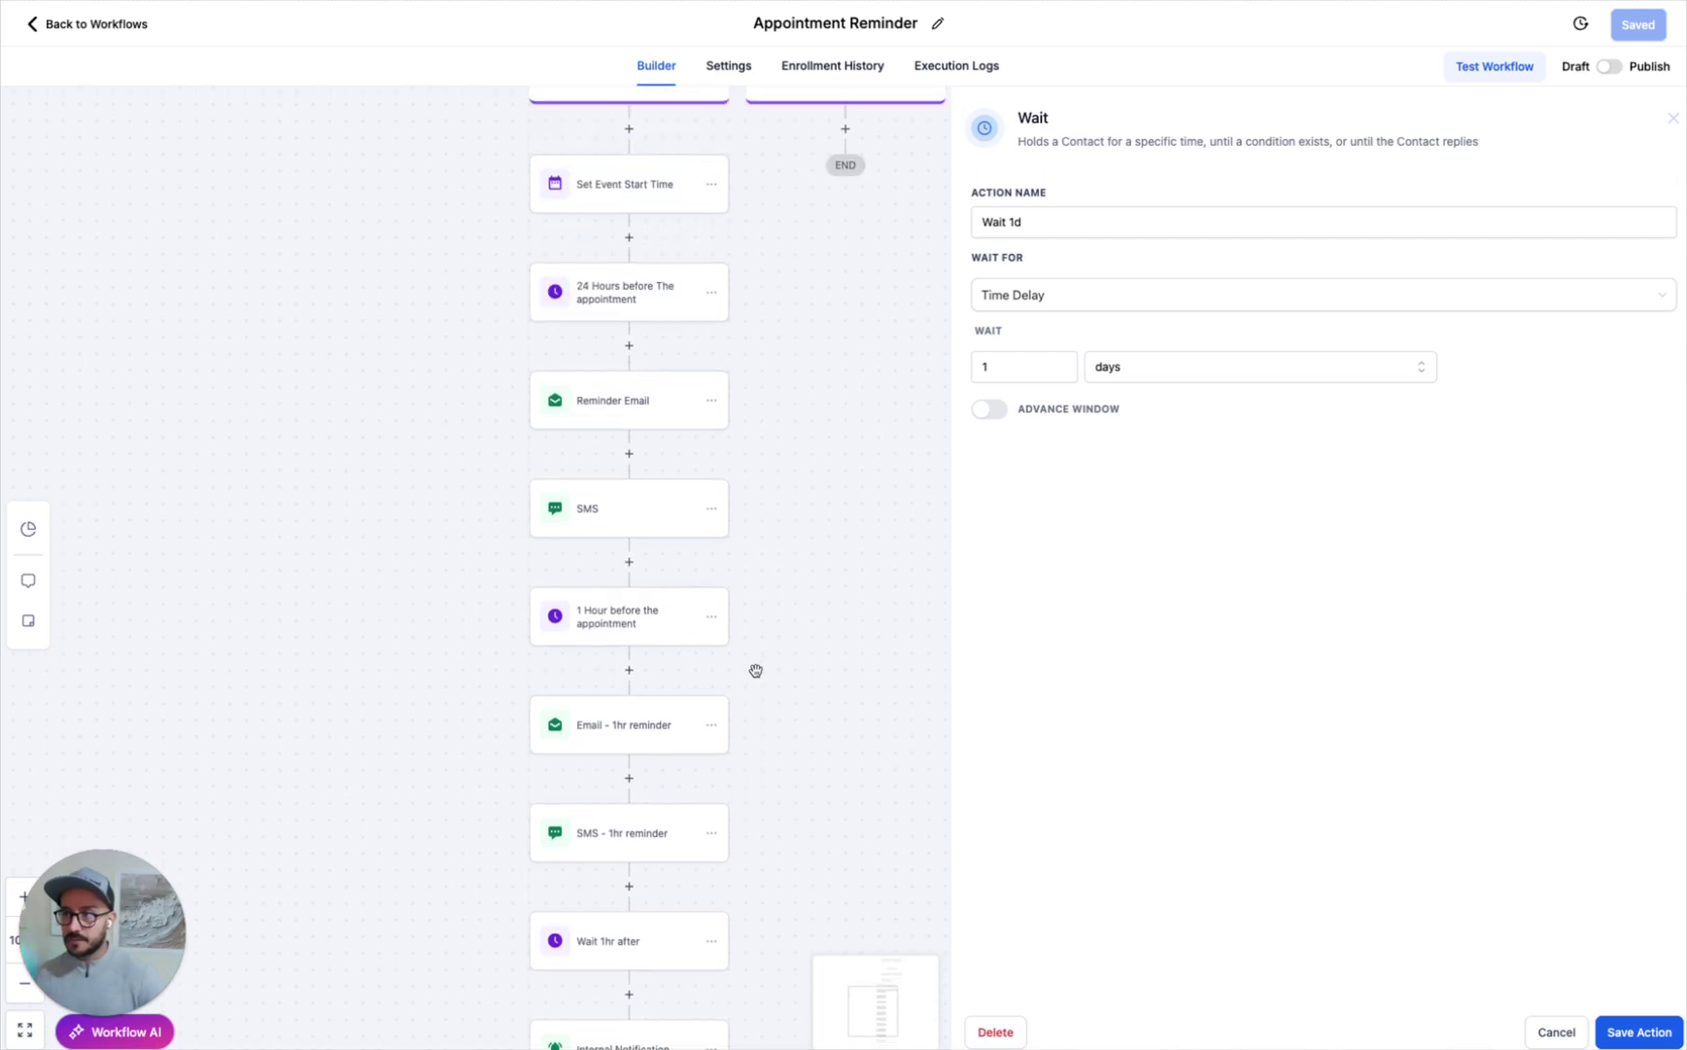
{"action": "scroll", "coordinate": [742, 689], "scroll_direction": "up", "scroll_amount": 3}
{"action": "scroll", "coordinate": [742, 689], "scroll_direction": "up", "scroll_amount": 9}
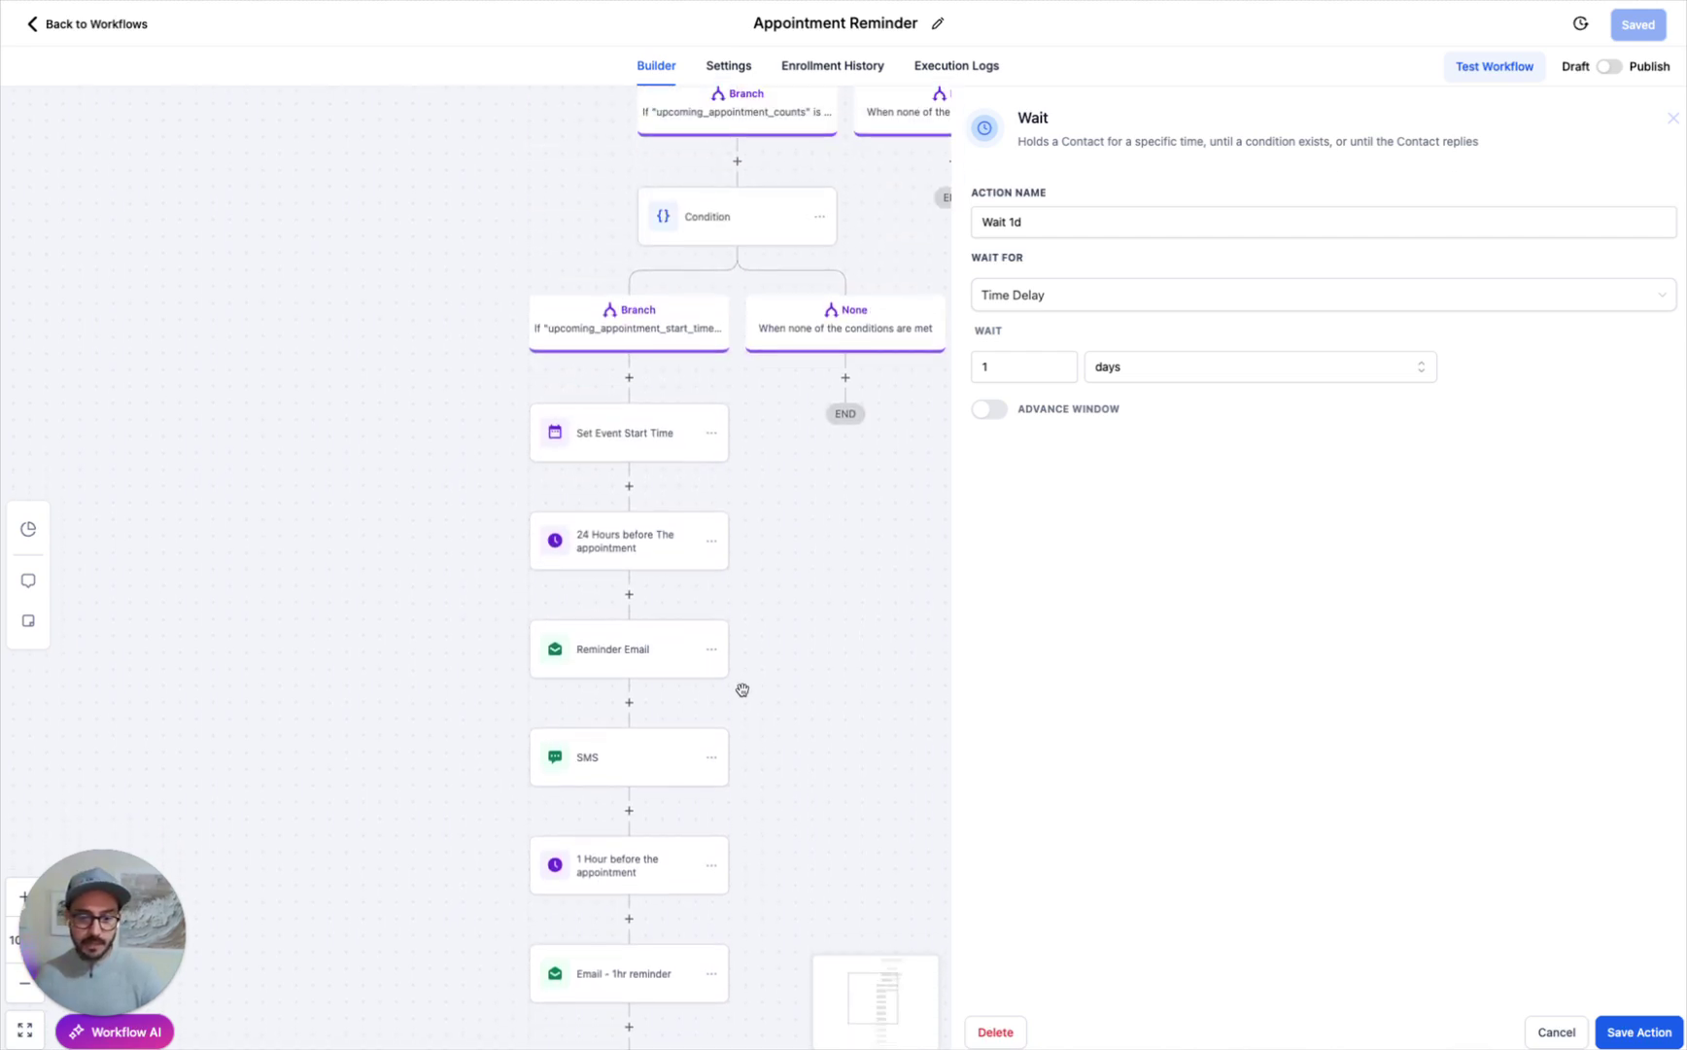
{"action": "scroll", "coordinate": [745, 694], "scroll_direction": "up", "scroll_amount": 4}
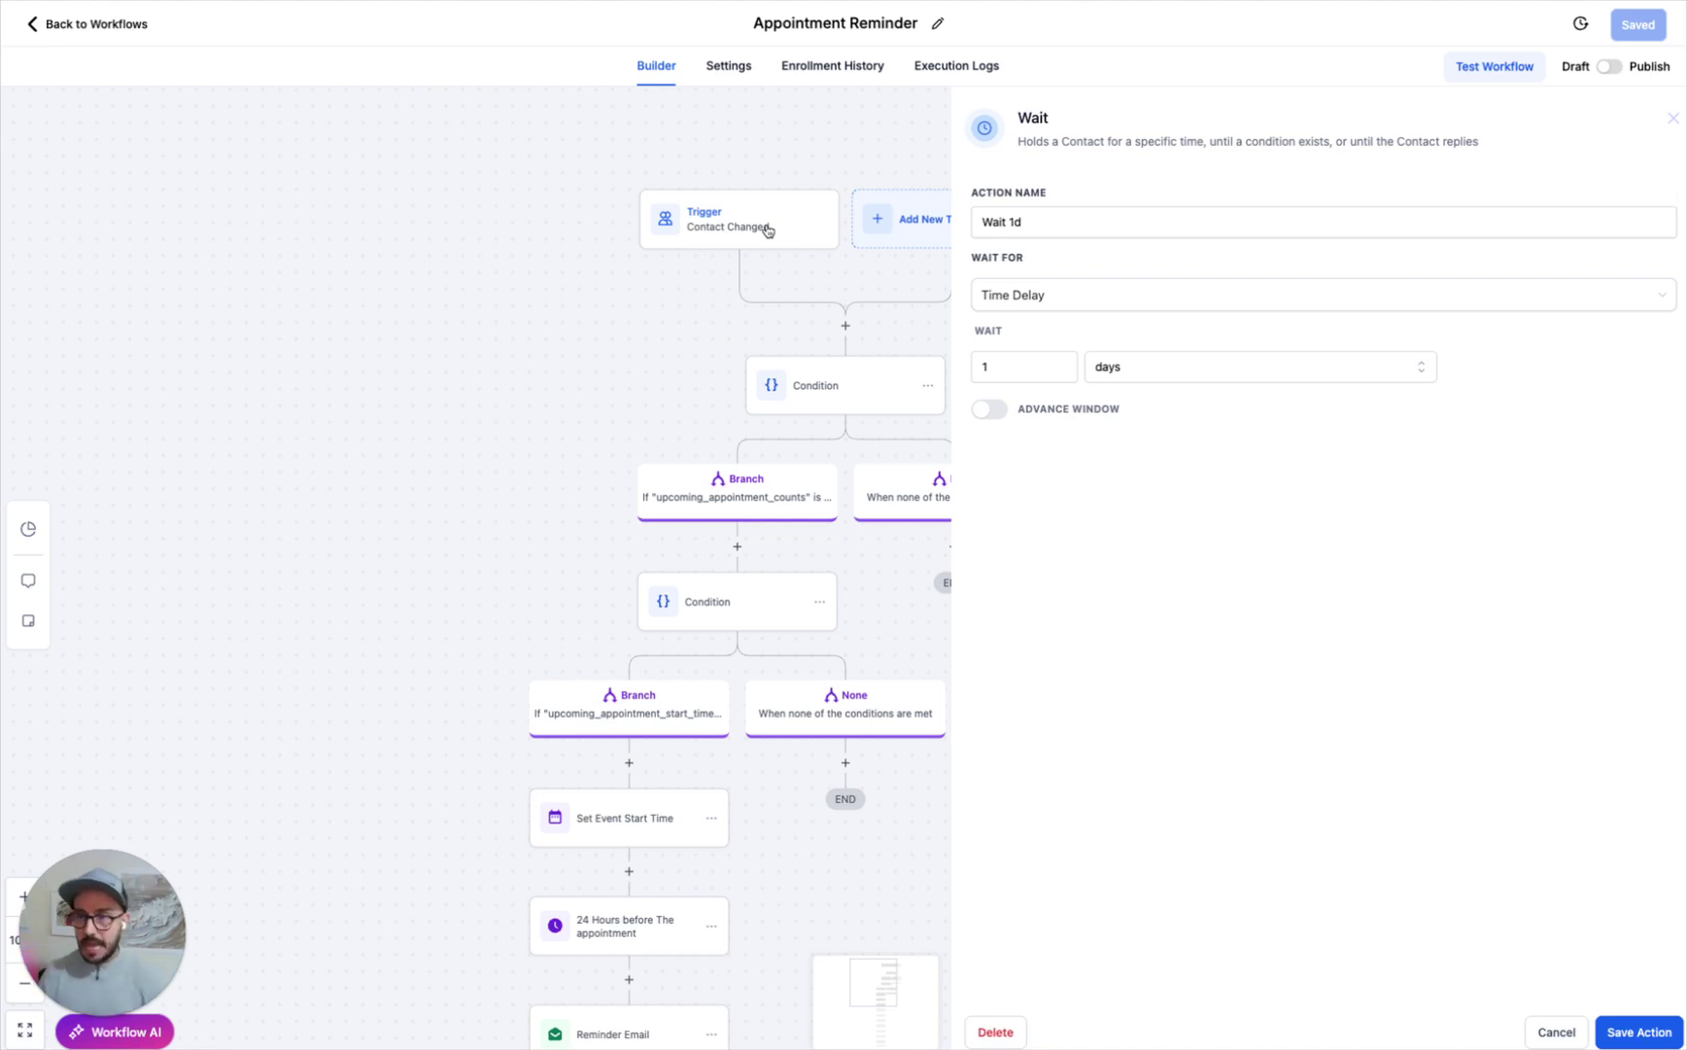
{"action": "scroll", "coordinate": [731, 535], "scroll_direction": "down", "scroll_amount": 6}
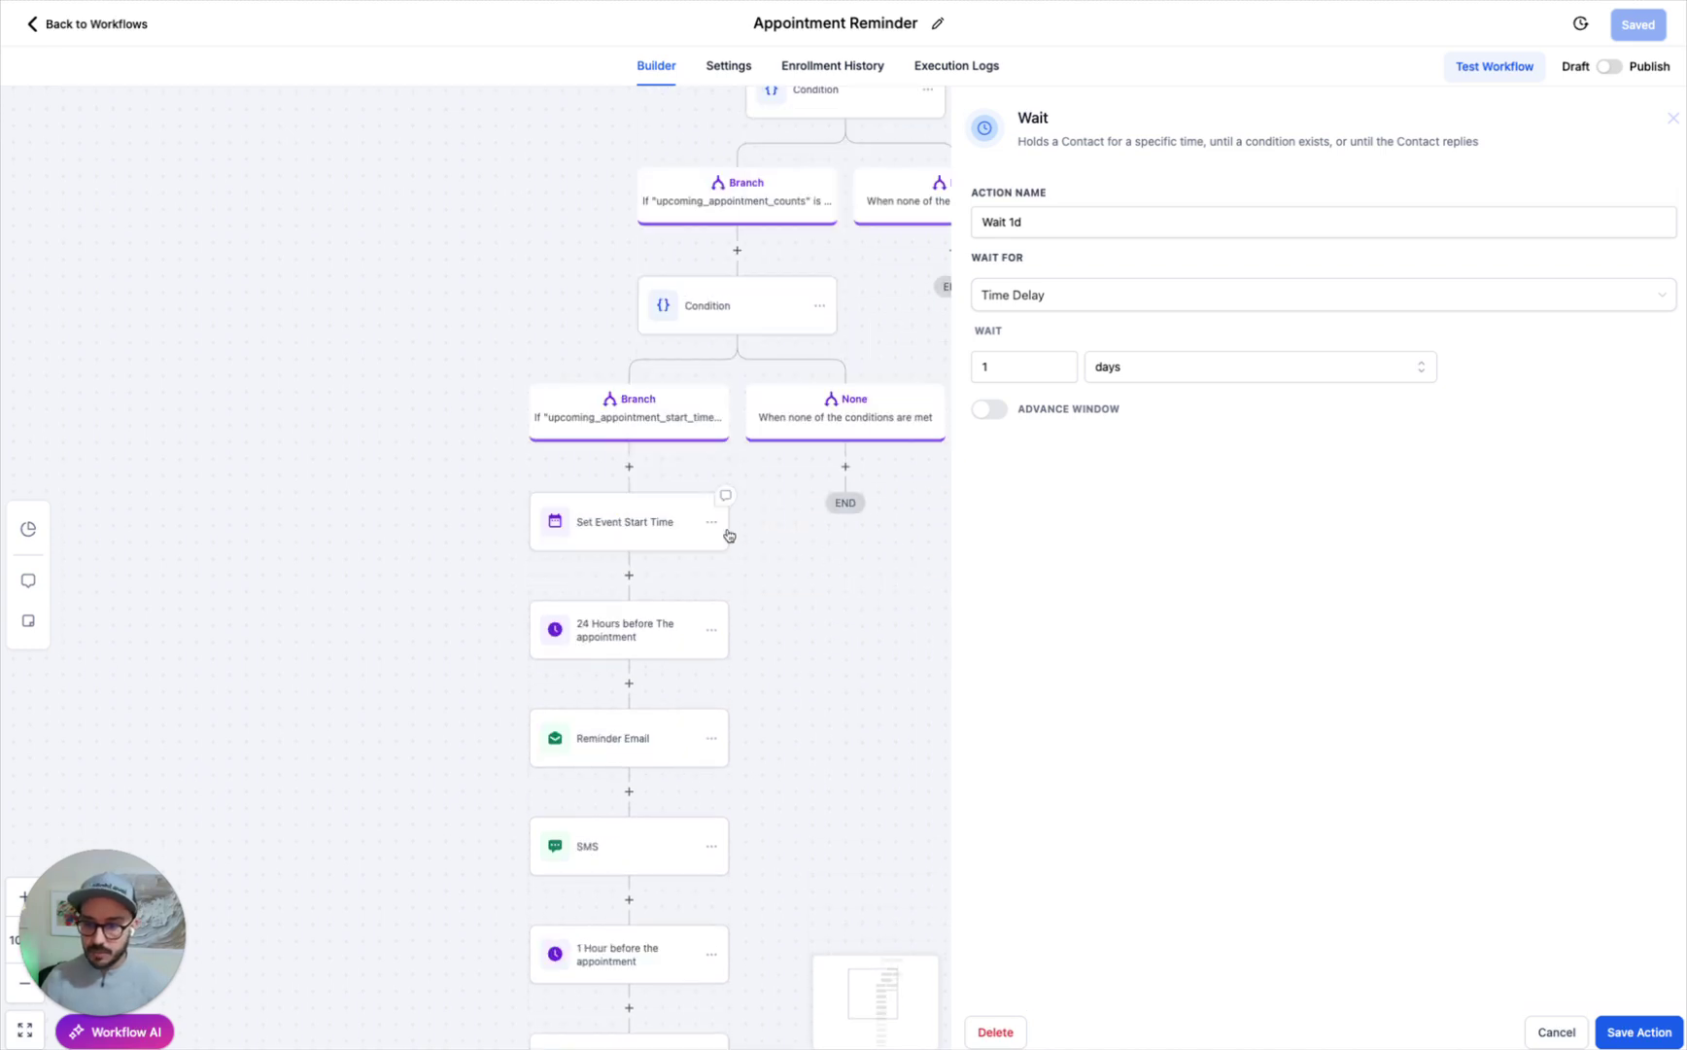
{"action": "scroll", "coordinate": [727, 545], "scroll_direction": "down", "scroll_amount": 4}
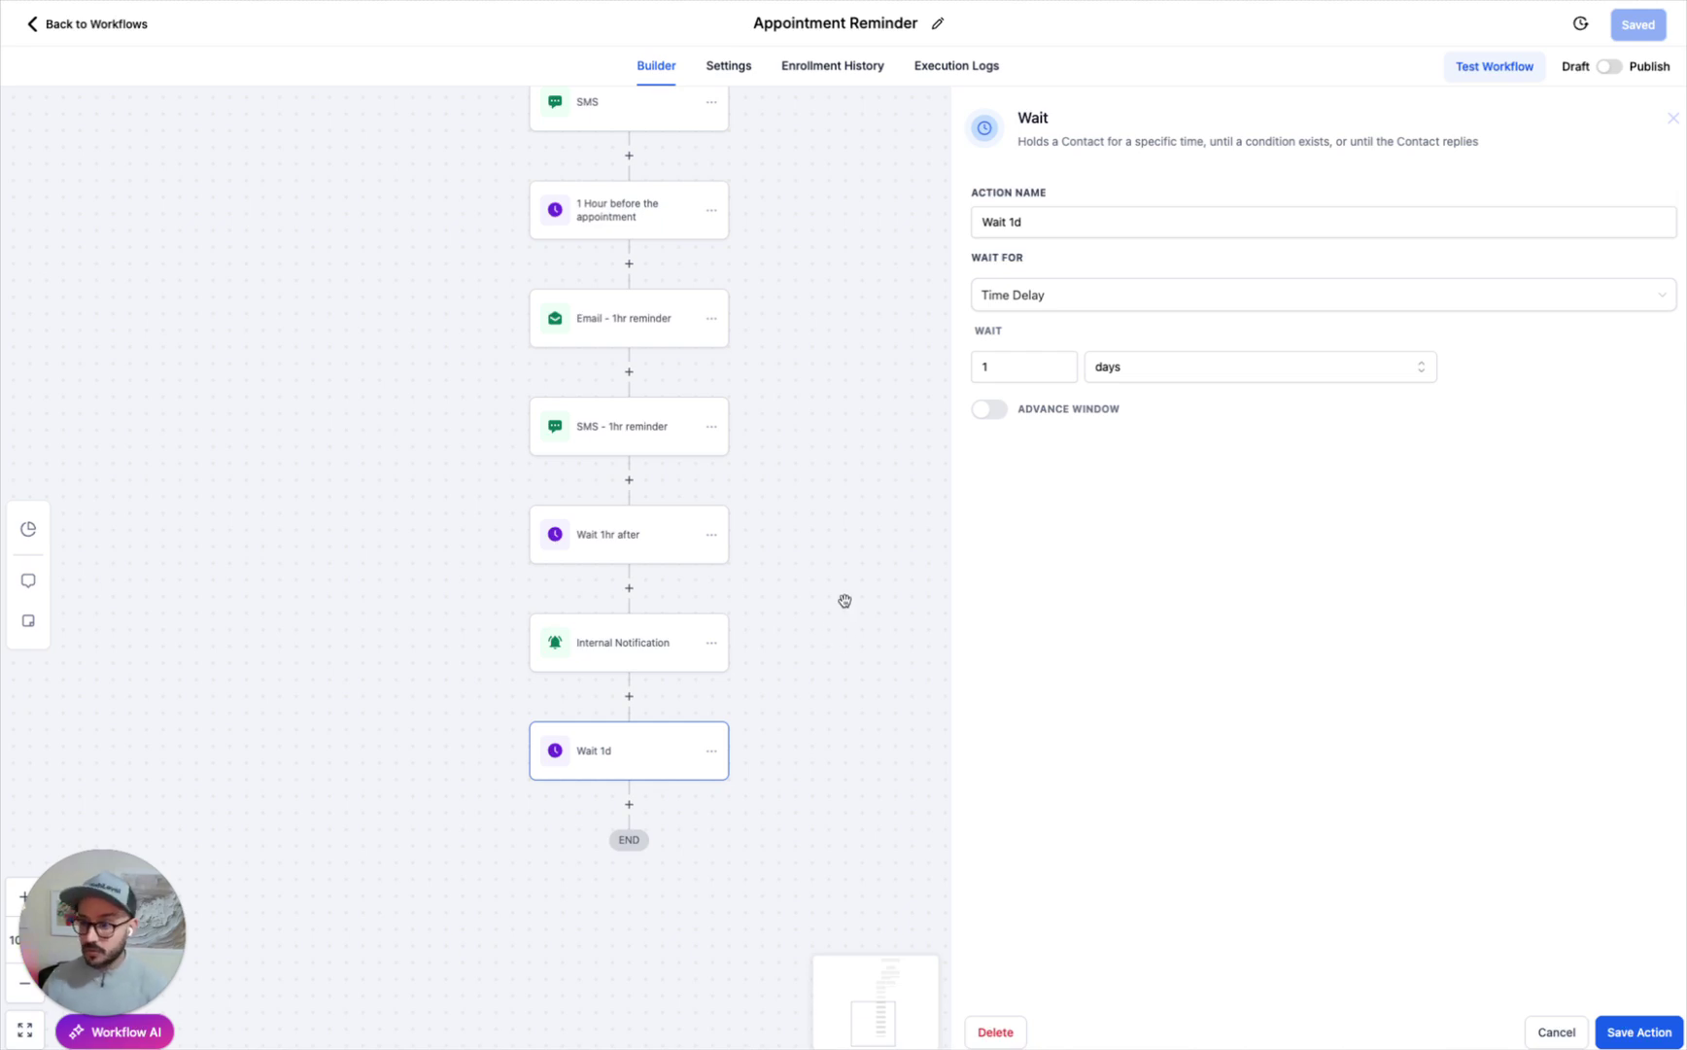
{"action": "scroll", "coordinate": [719, 408], "scroll_direction": "up", "scroll_amount": 10}
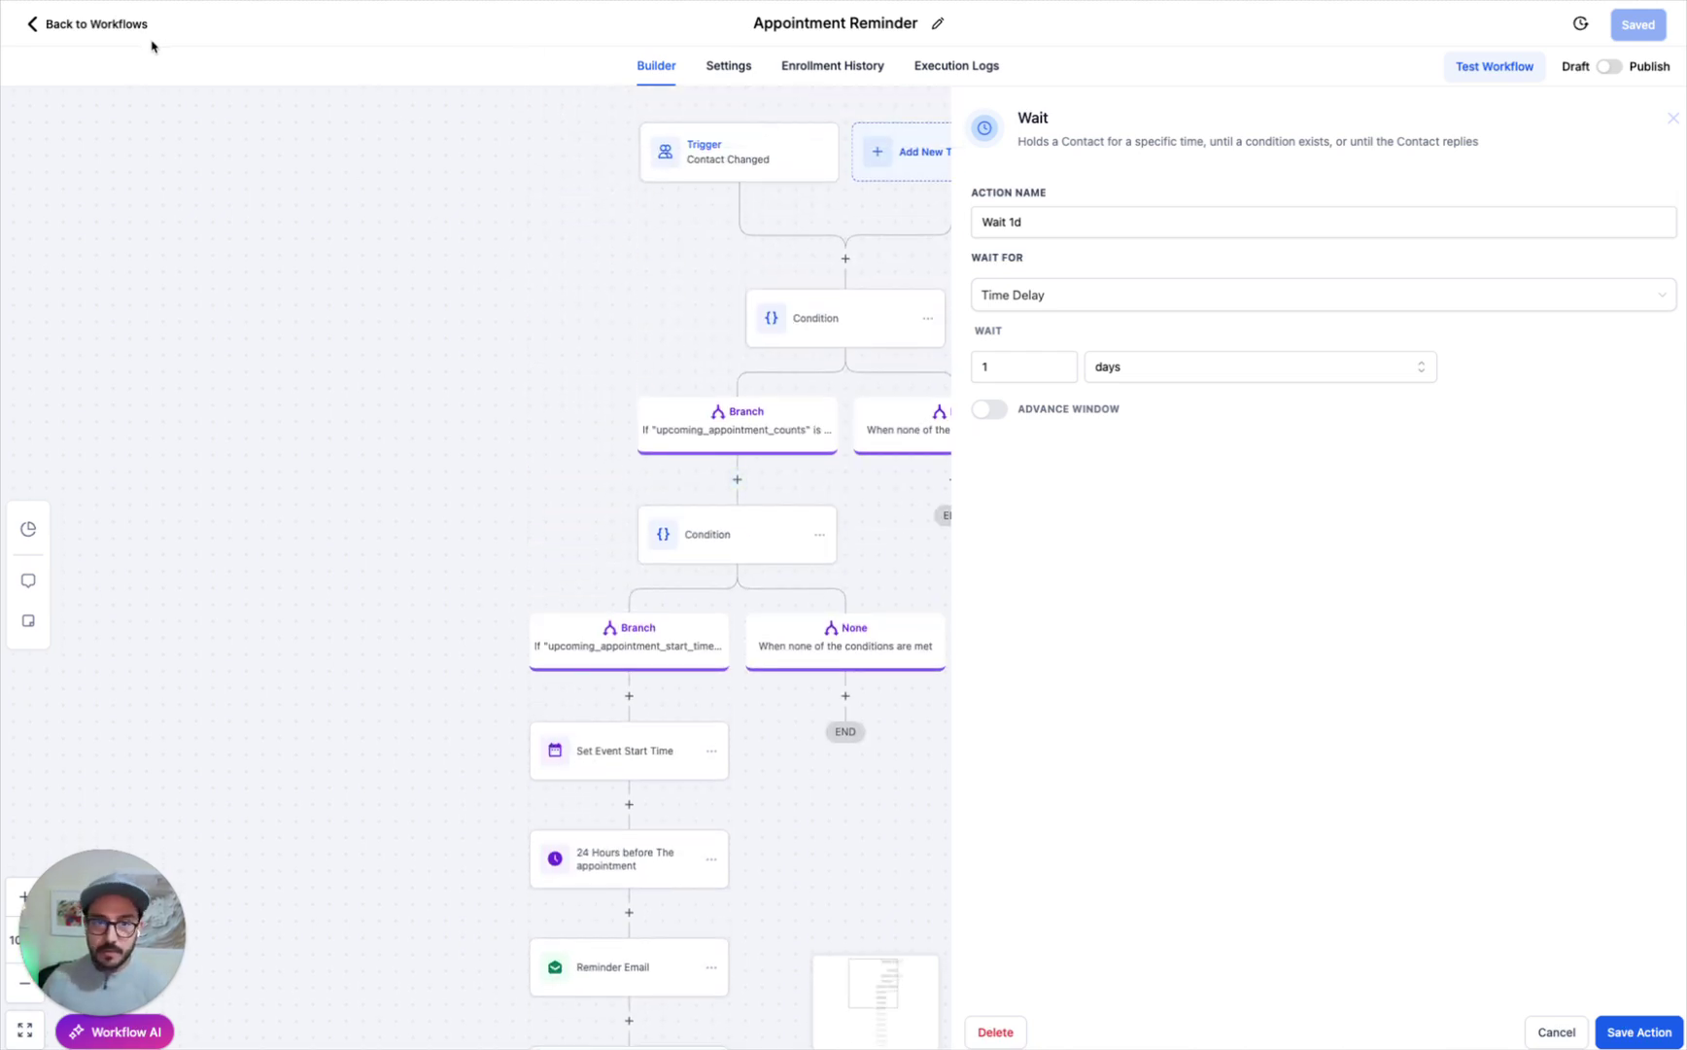
Return to the workflow list and open the Contact Changed trigger of the Canceled > Follow up workflow.
{"action": "left_click", "coordinate": [113, 24]}
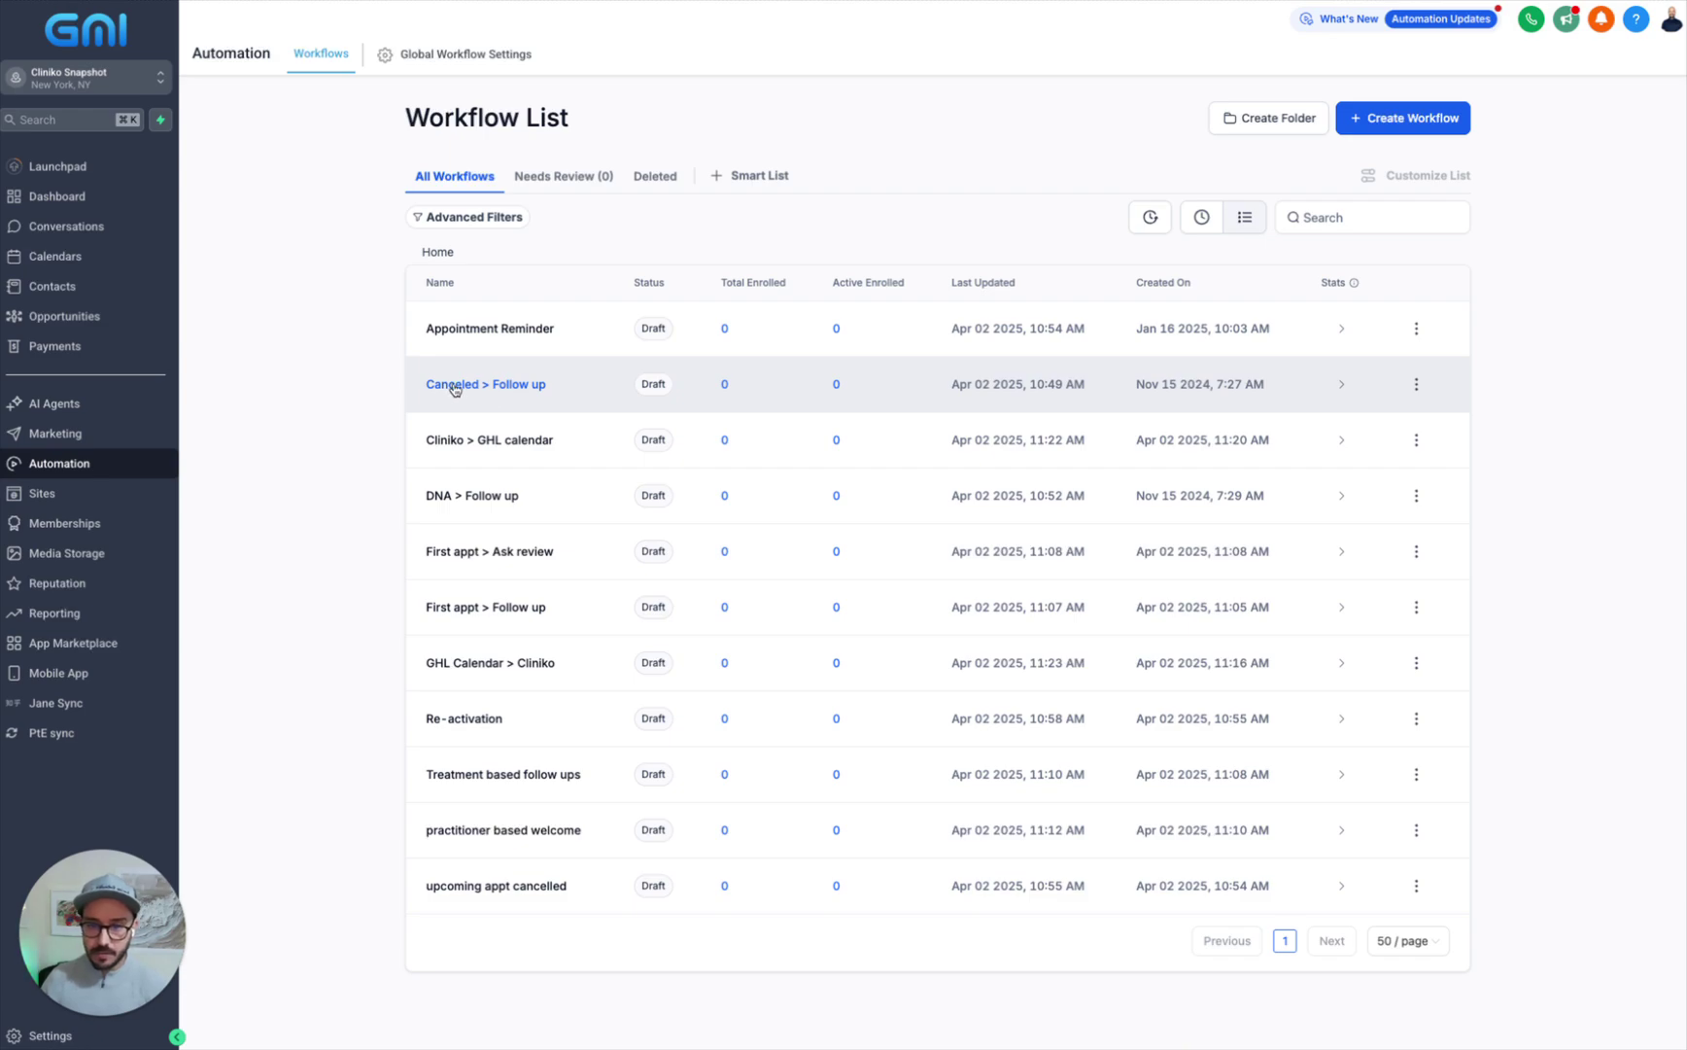
{"action": "left_click", "coordinate": [454, 389]}
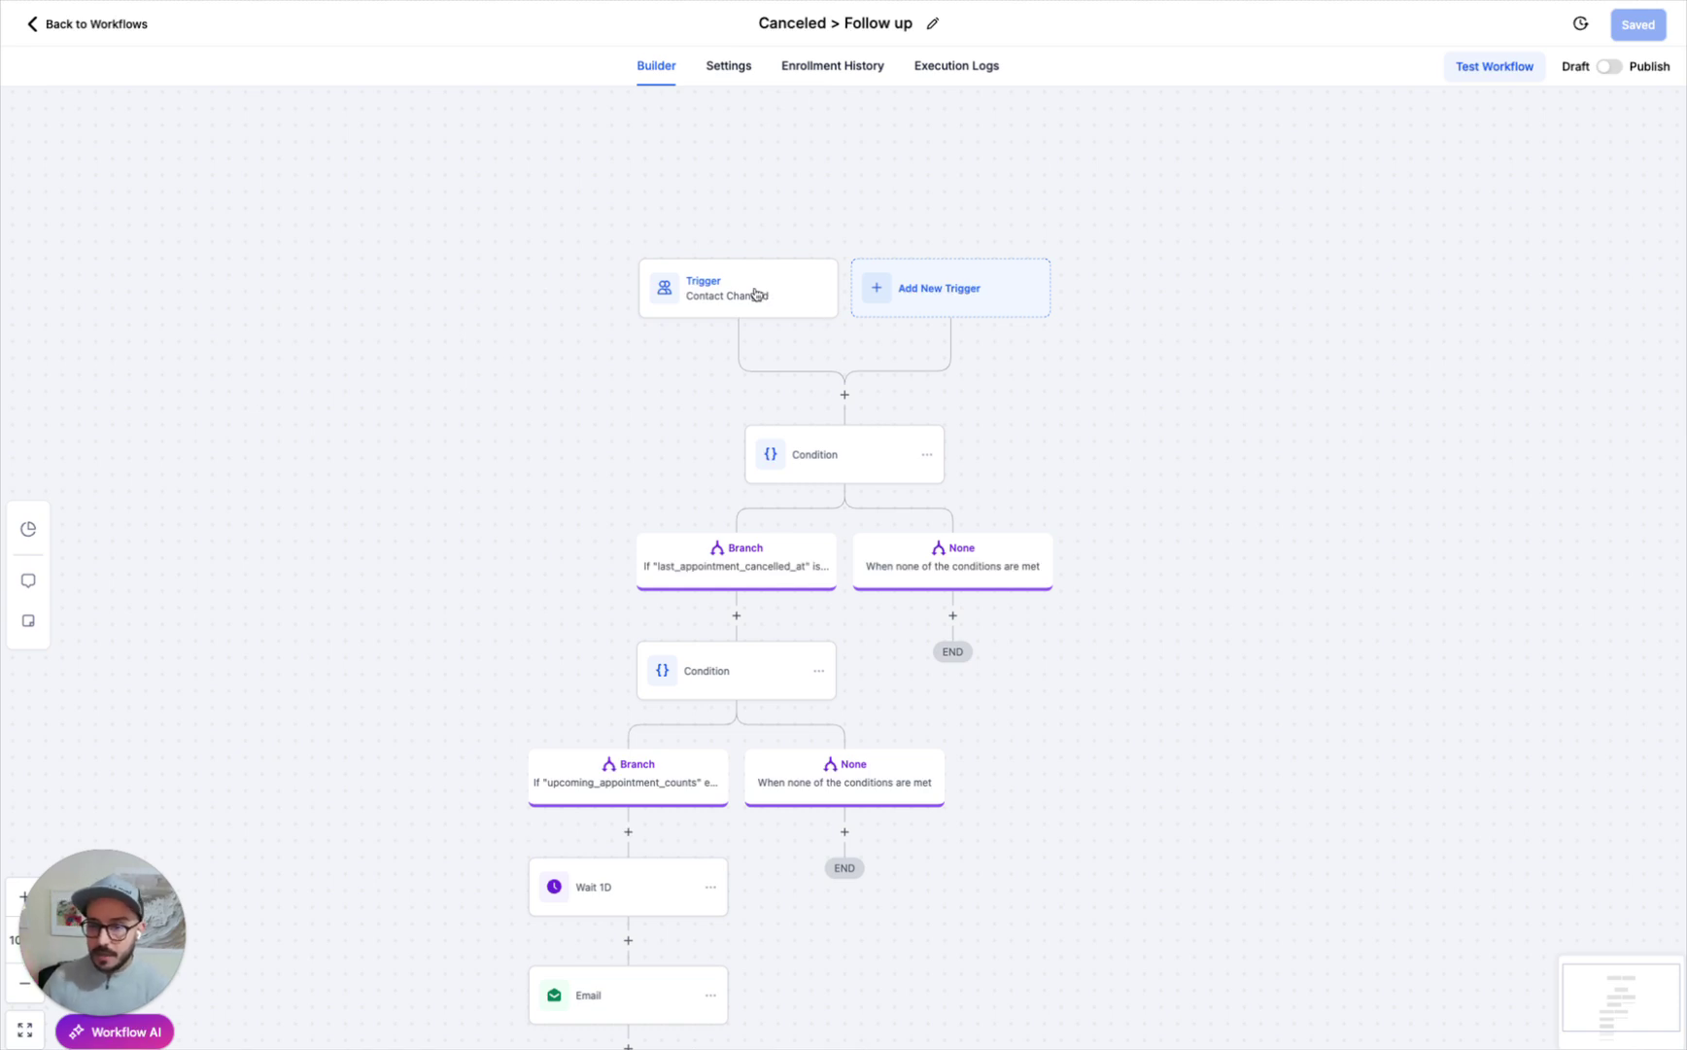
{"action": "left_click", "coordinate": [755, 290]}
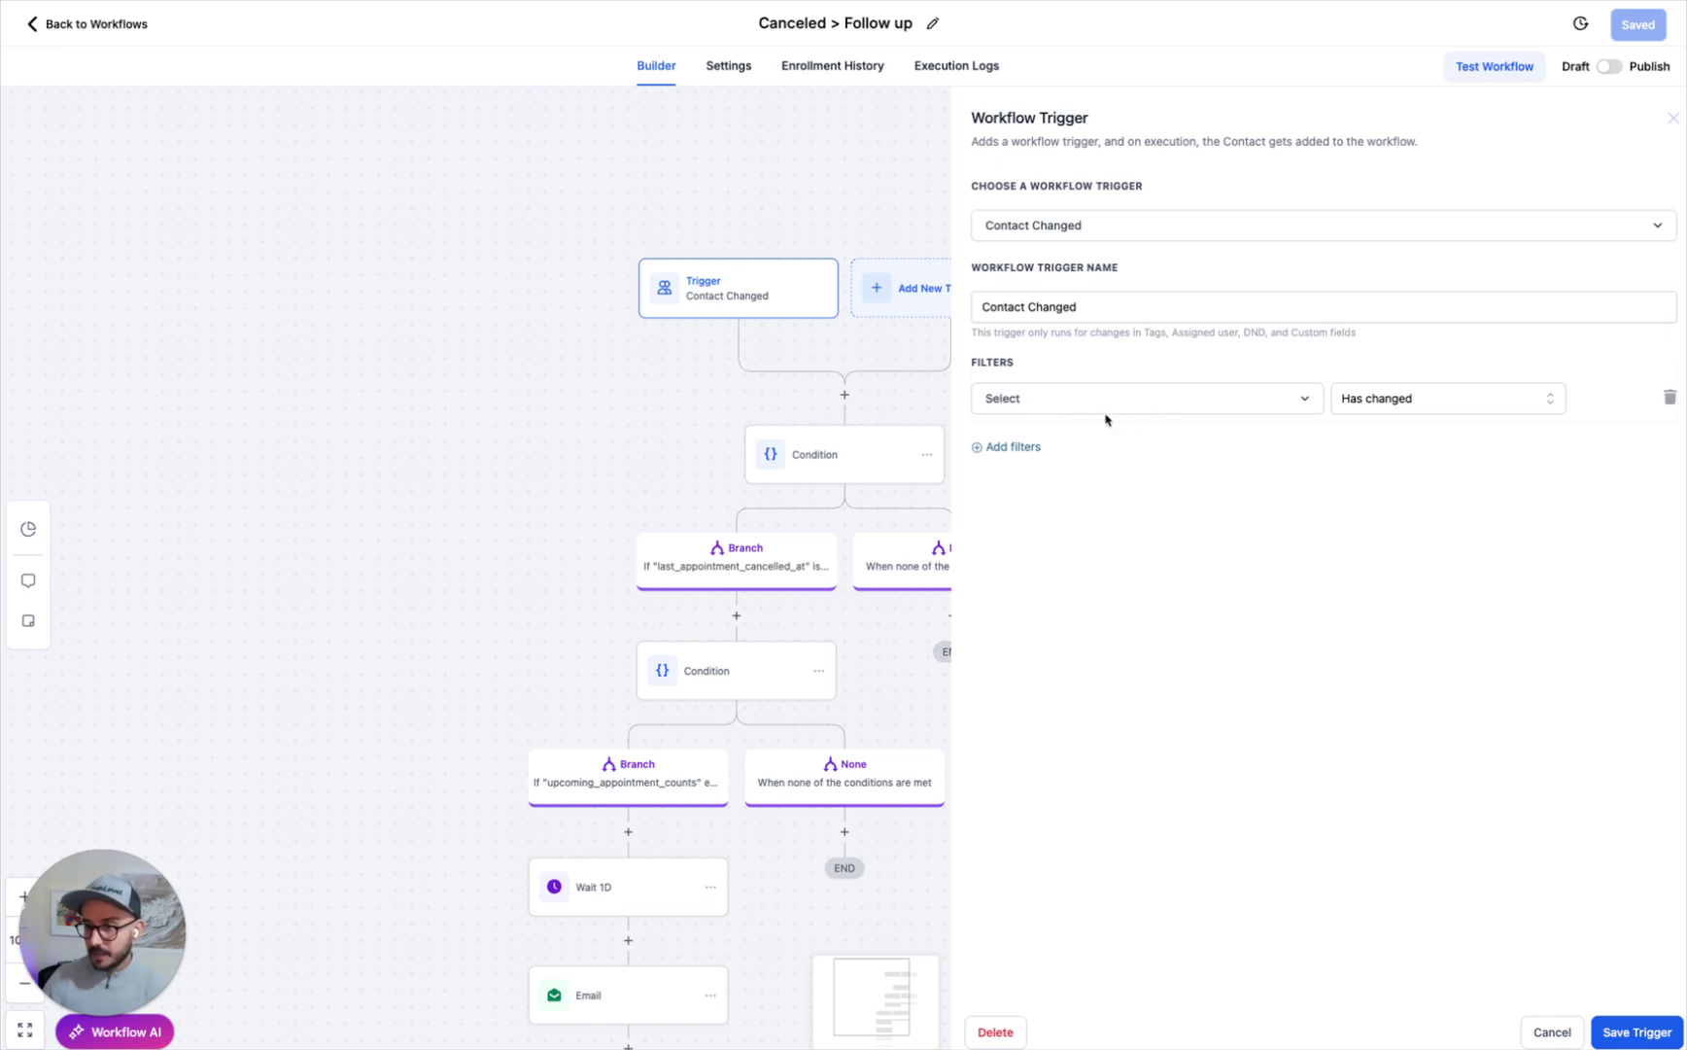
Set the trigger filter to last_appointment_cancelled_at with Has changed, and save the trigger.
{"action": "left_click", "coordinate": [1189, 400]}
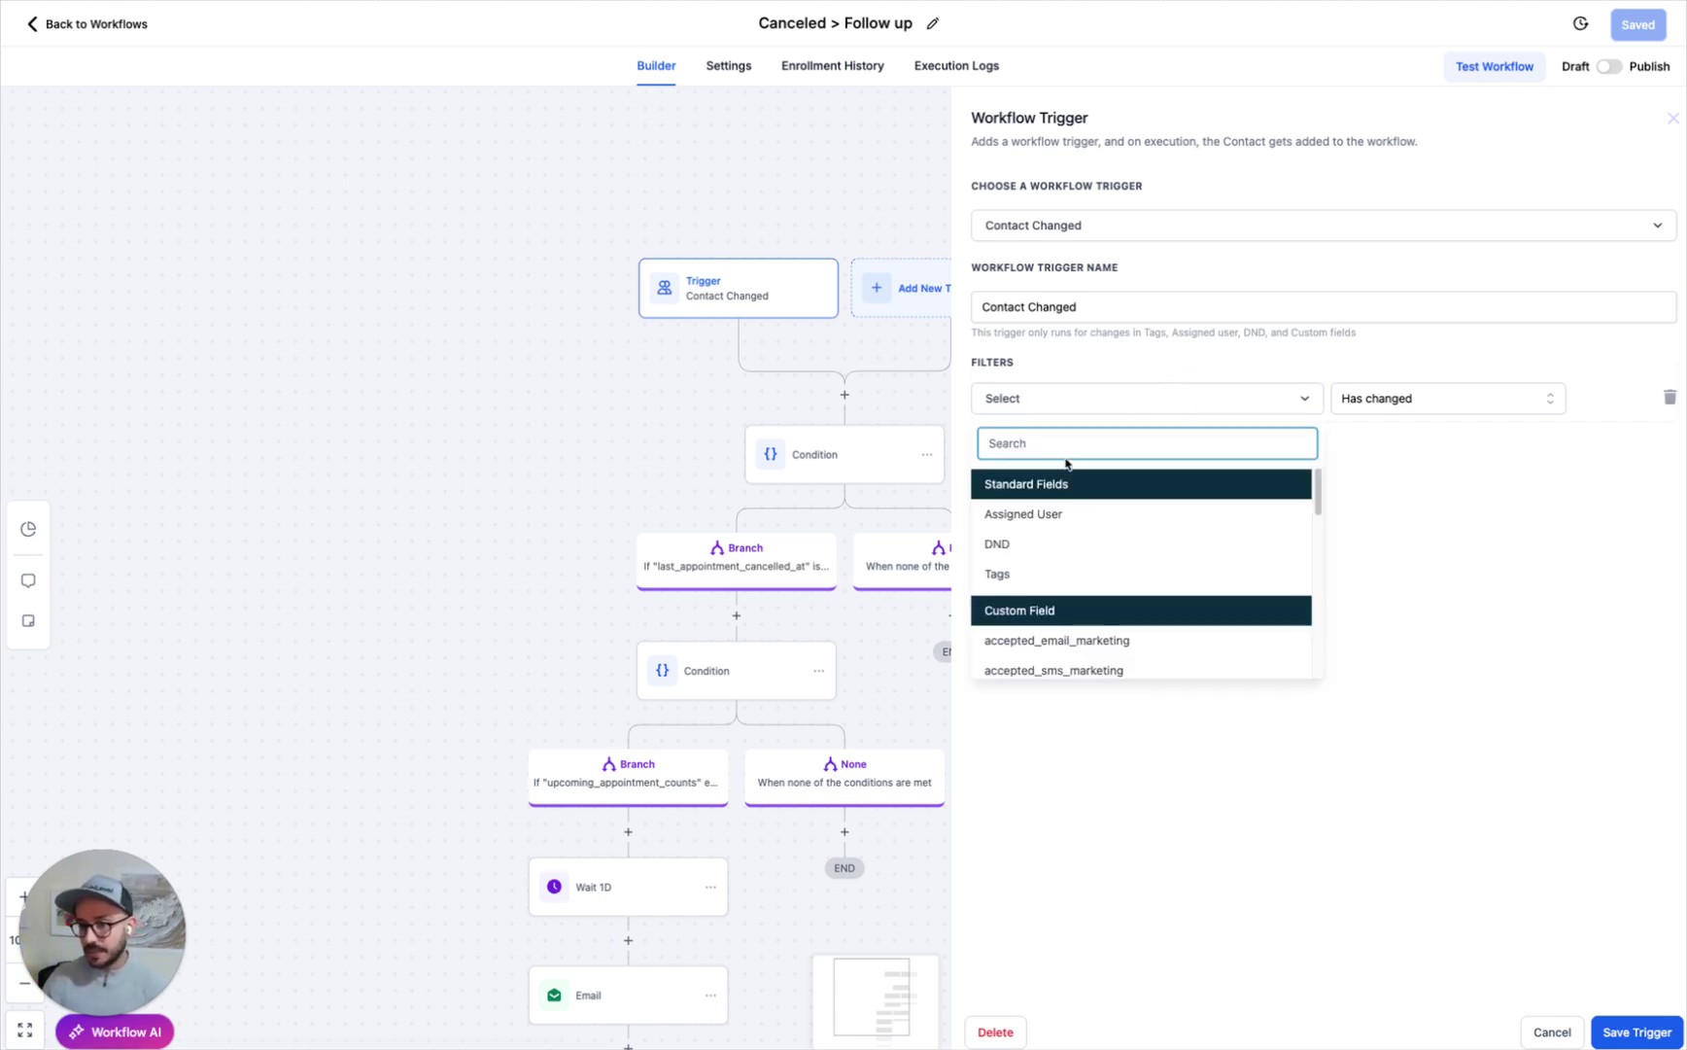
{"action": "type", "text": "last"}
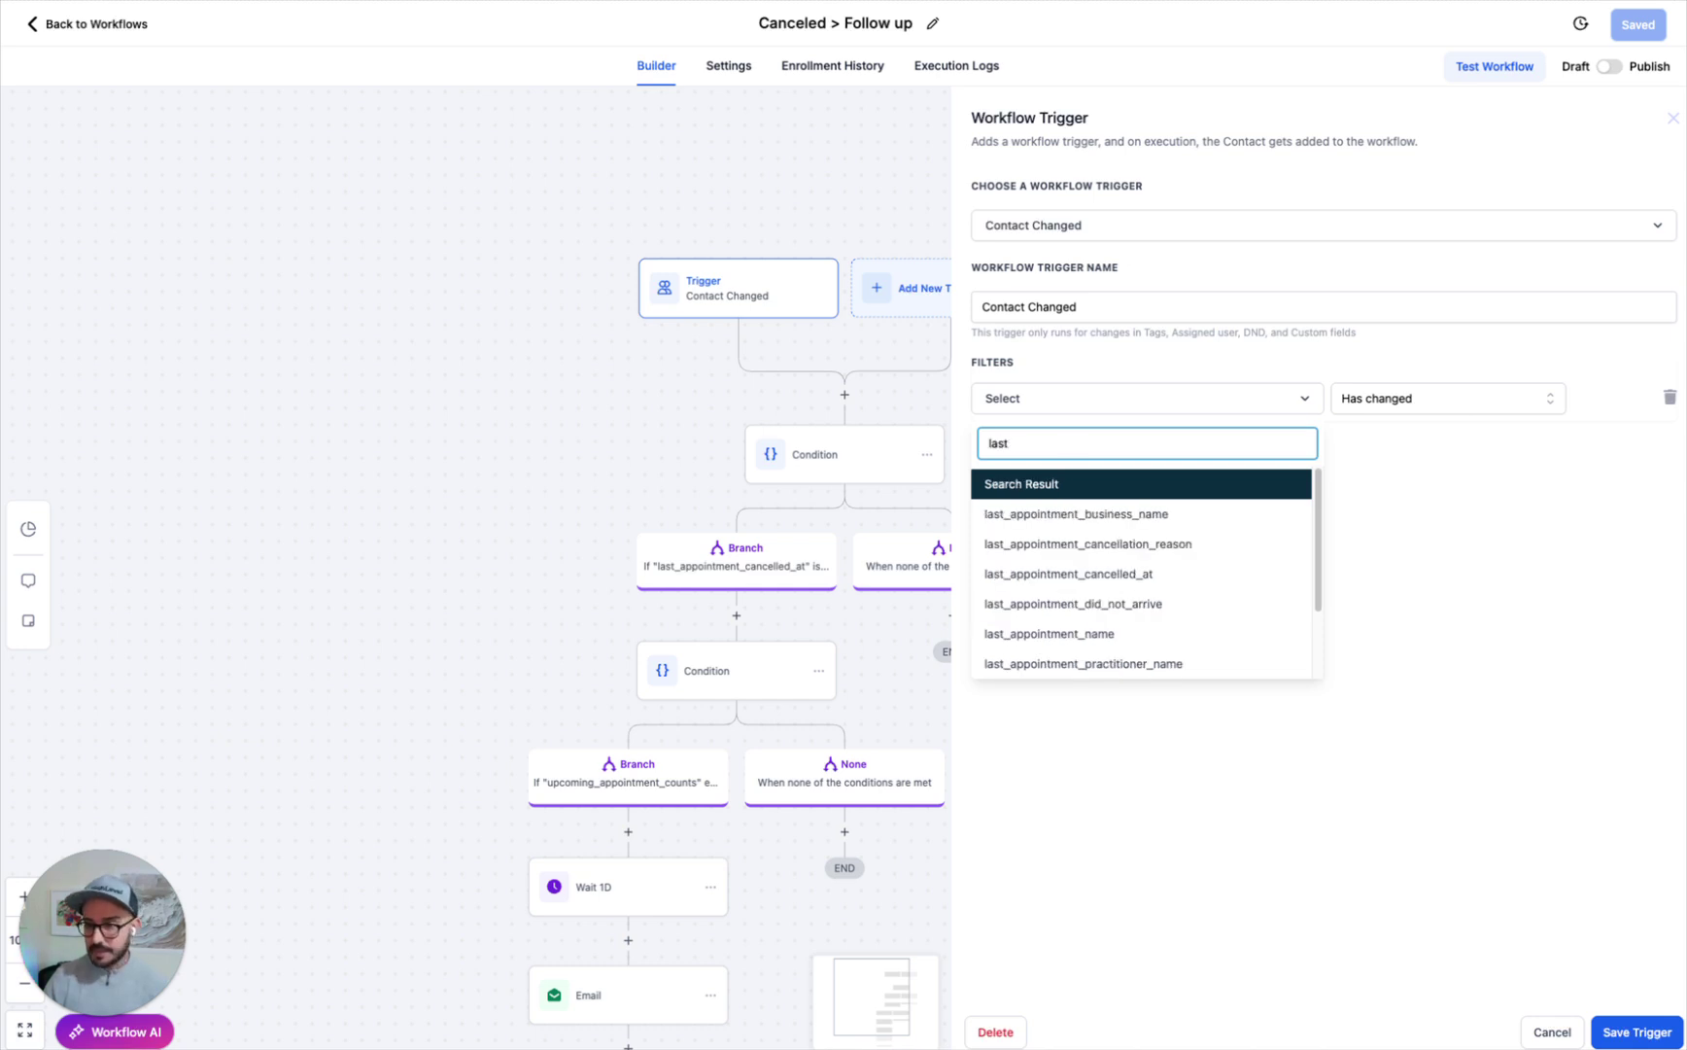
{"action": "type", "text": "_appt"}
{"action": "key", "text": "BackSpace"}
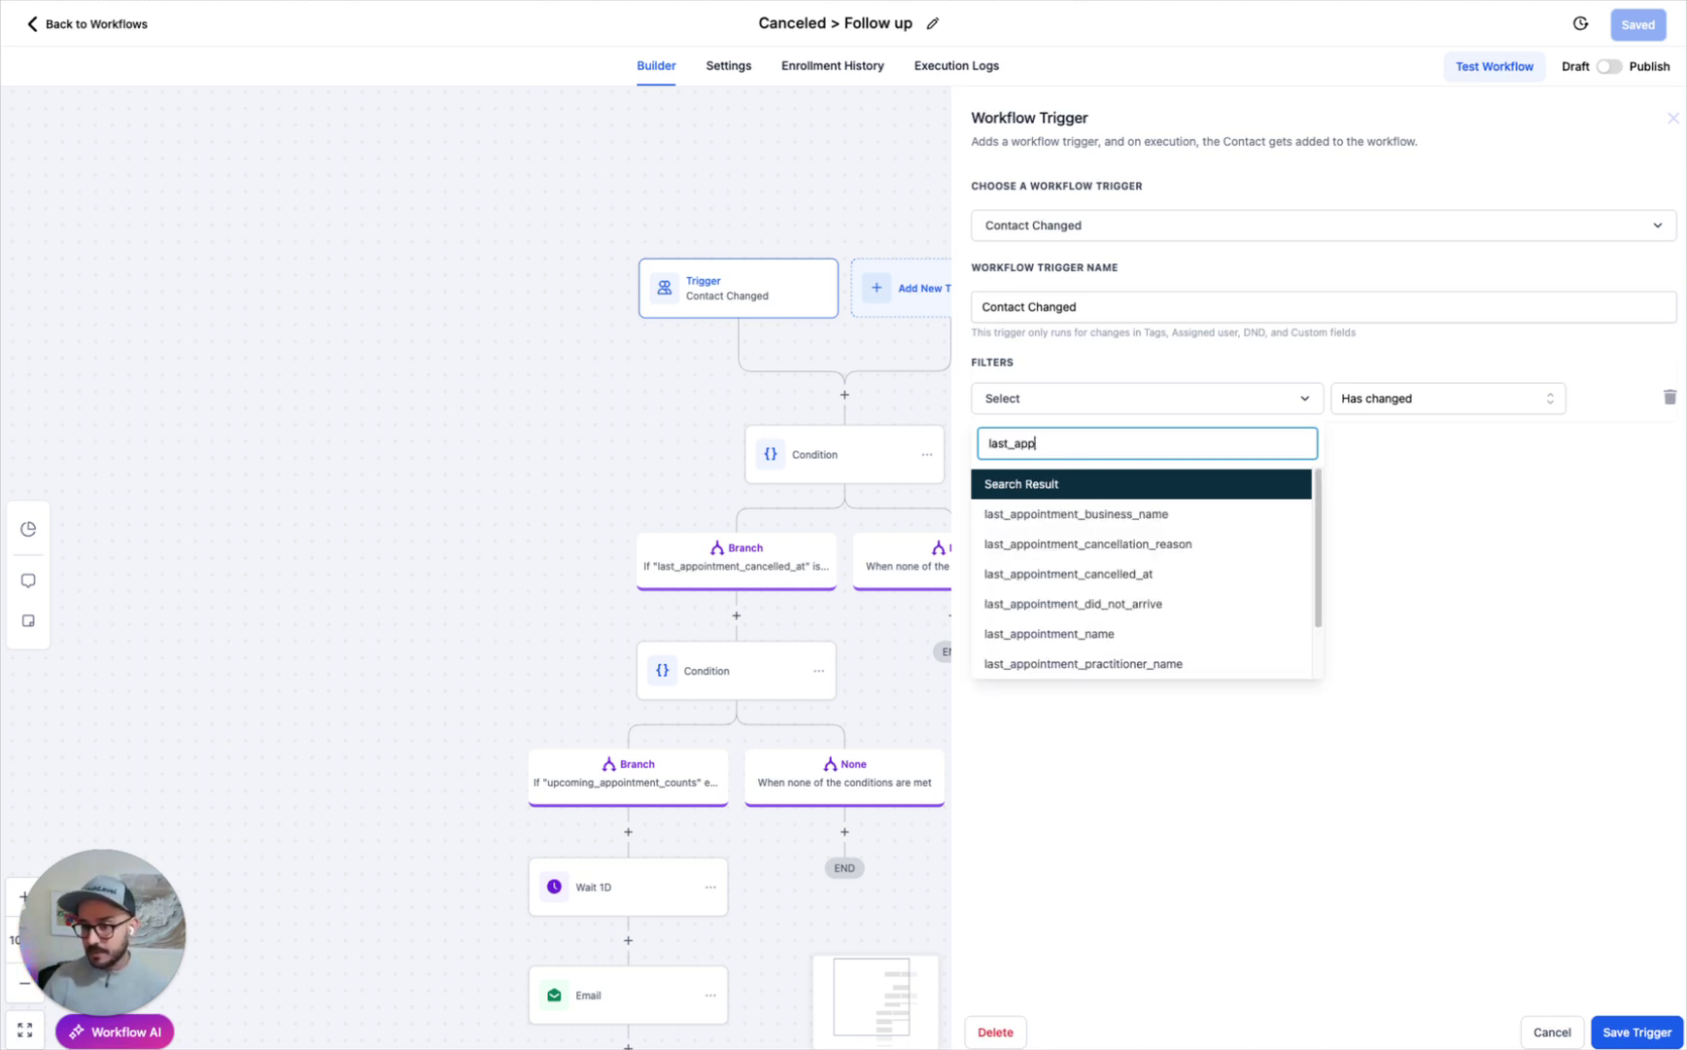
{"action": "left_click", "coordinate": [1059, 575]}
{"action": "left_click", "coordinate": [1403, 406]}
{"action": "left_click", "coordinate": [1381, 435]}
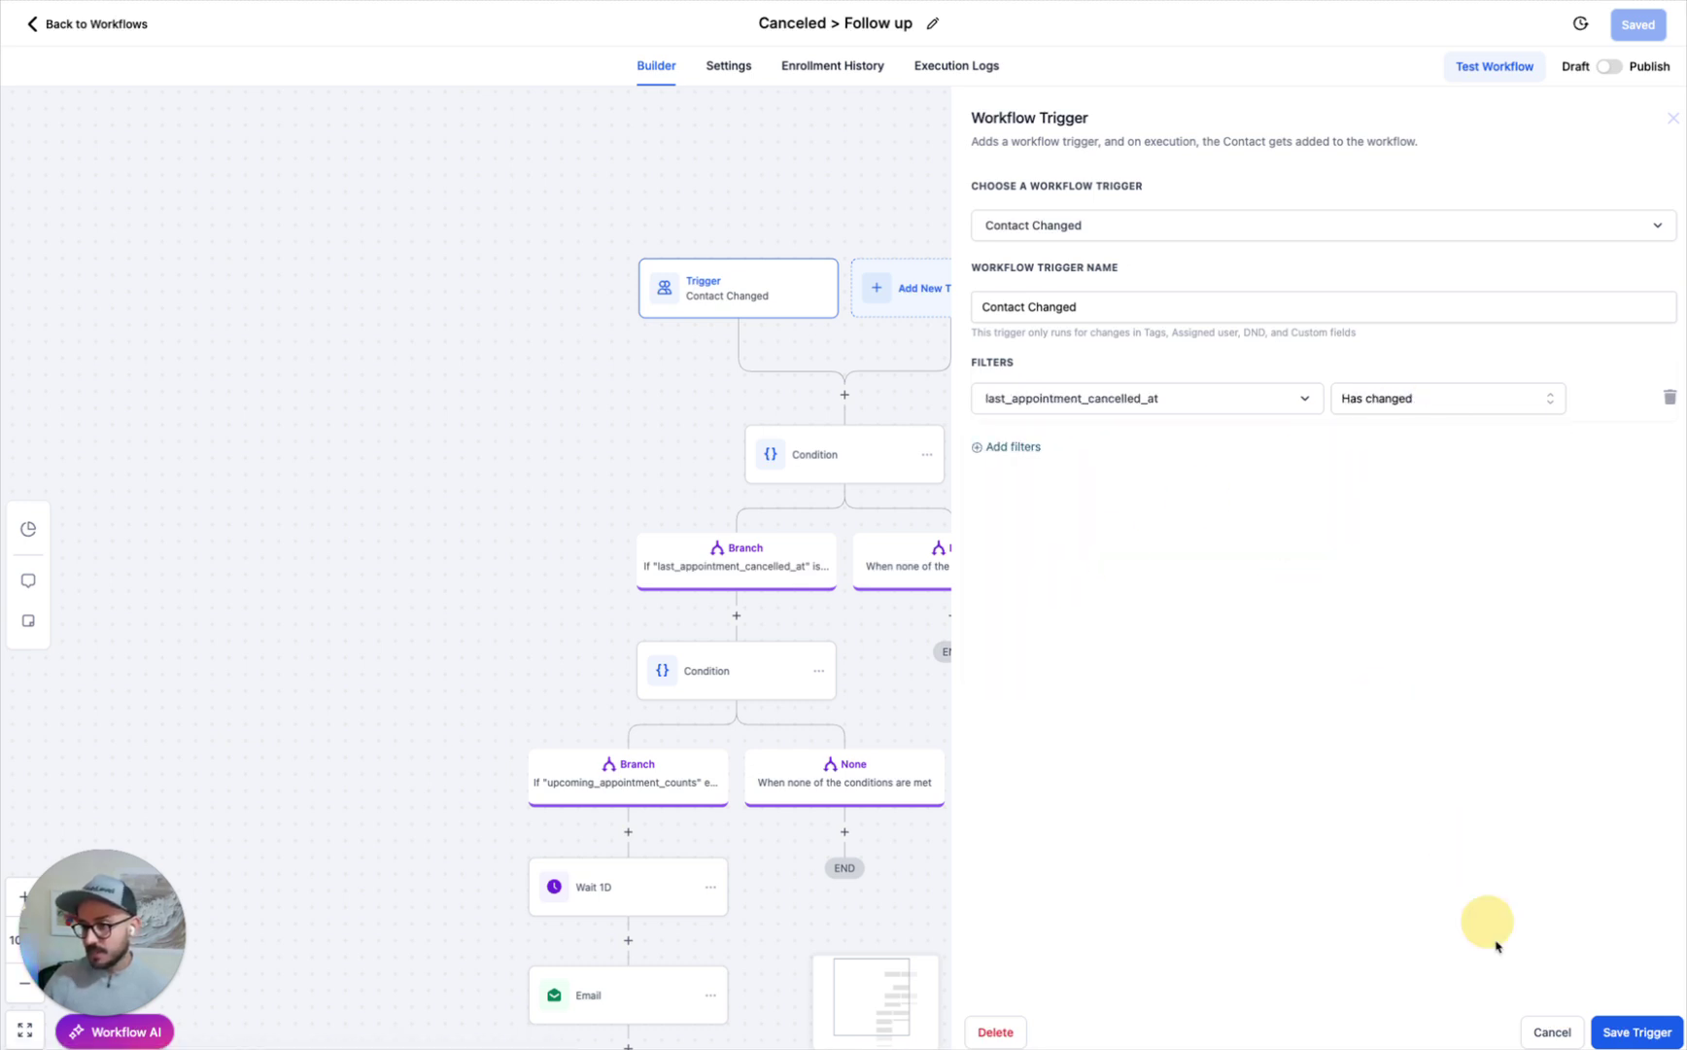
{"action": "left_click", "coordinate": [1613, 1021]}
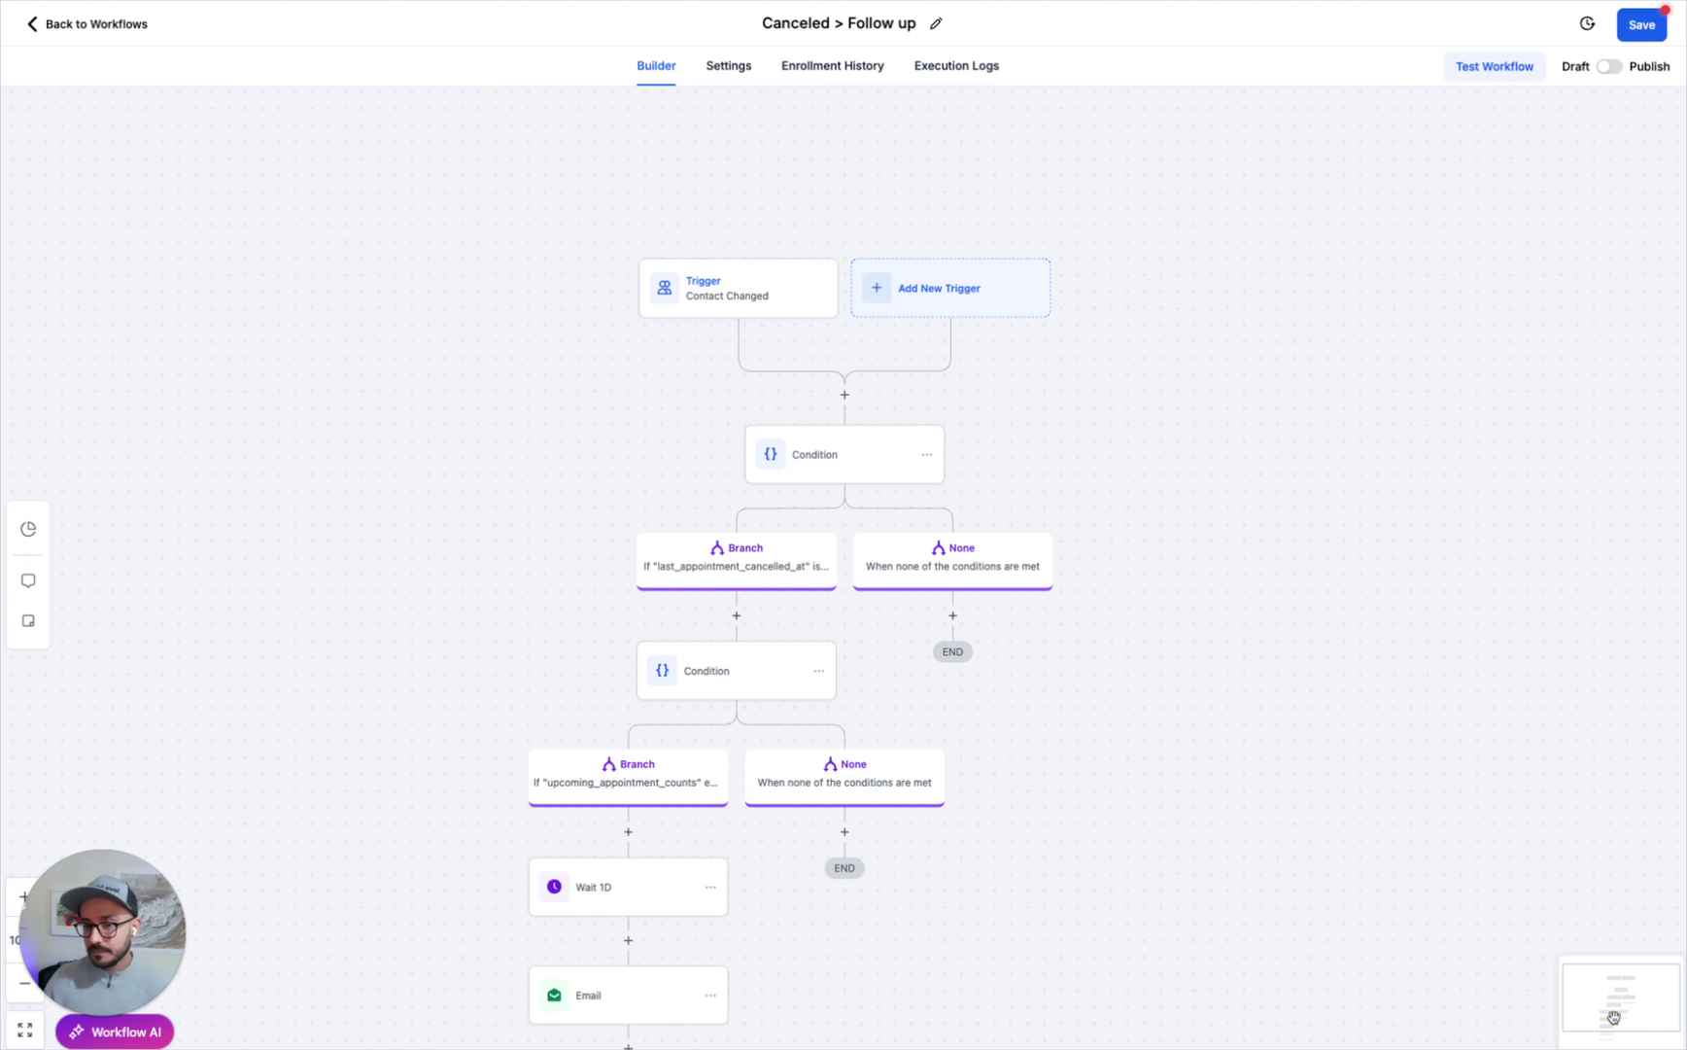
Inspect the conditions on the last appointment's cancellation date and the upcoming appointment counts, closing each without changes.
{"action": "left_click", "coordinate": [862, 455]}
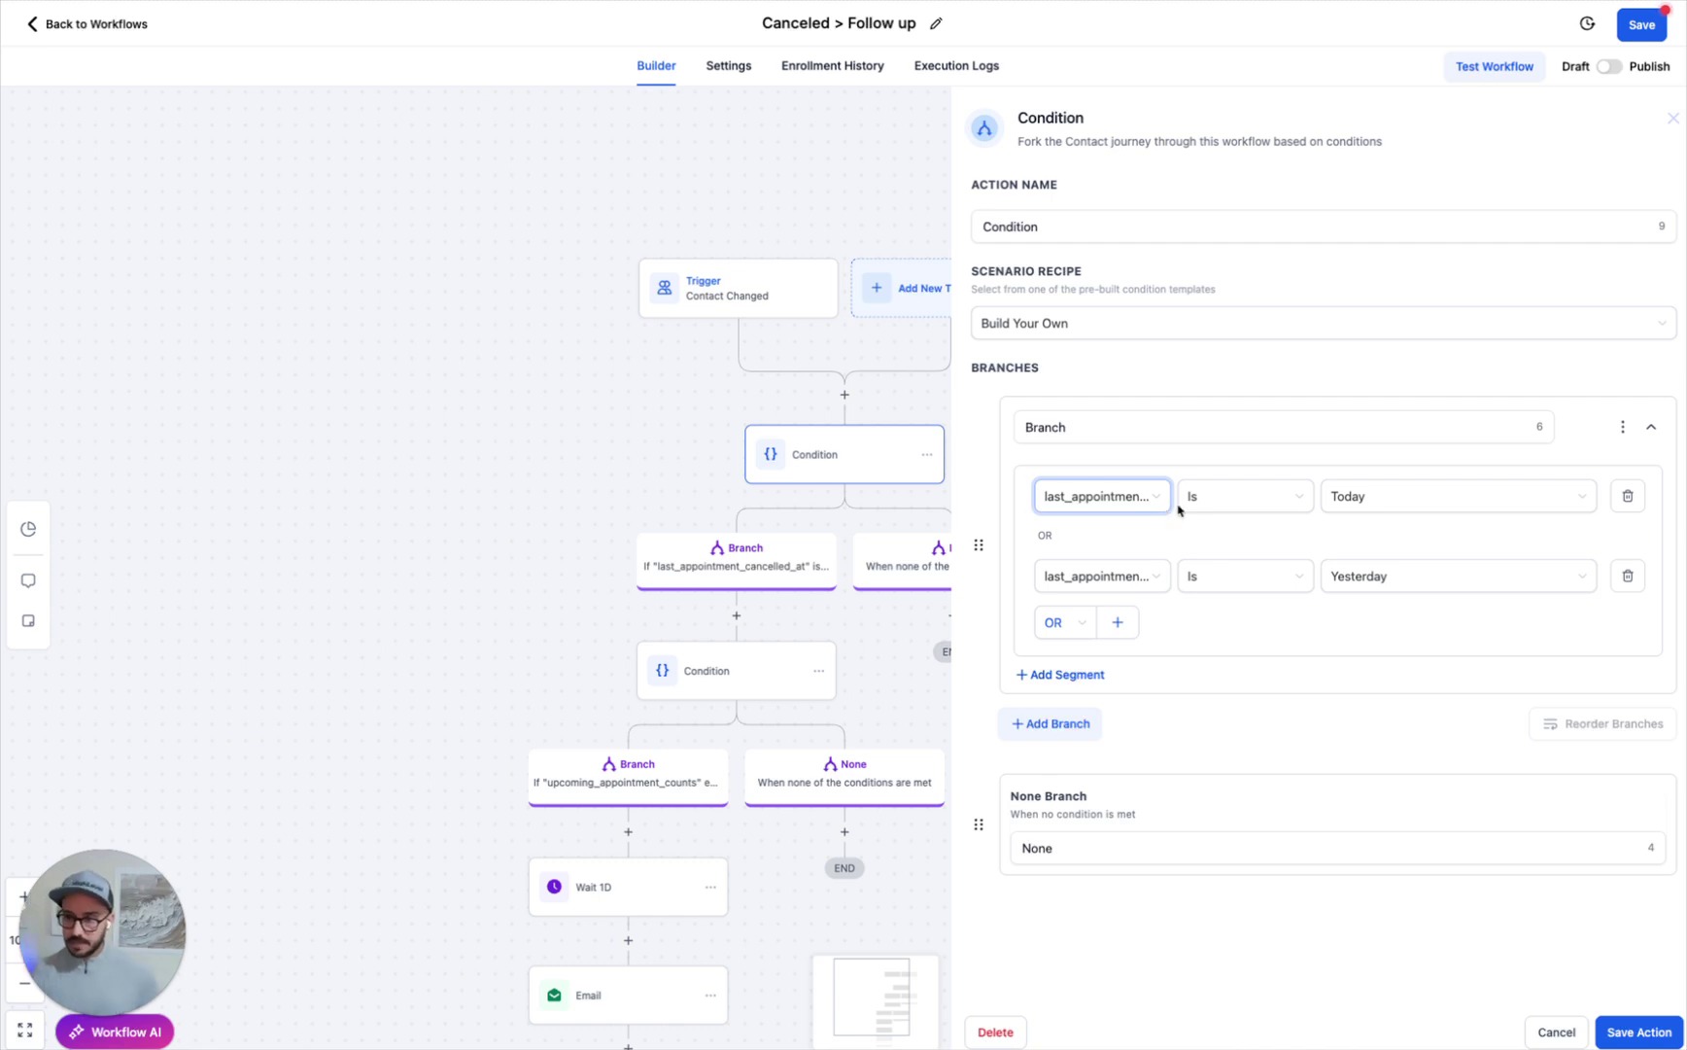
{"action": "left_click", "coordinate": [1582, 1041]}
{"action": "scroll", "coordinate": [1093, 685], "scroll_direction": "down", "scroll_amount": 2}
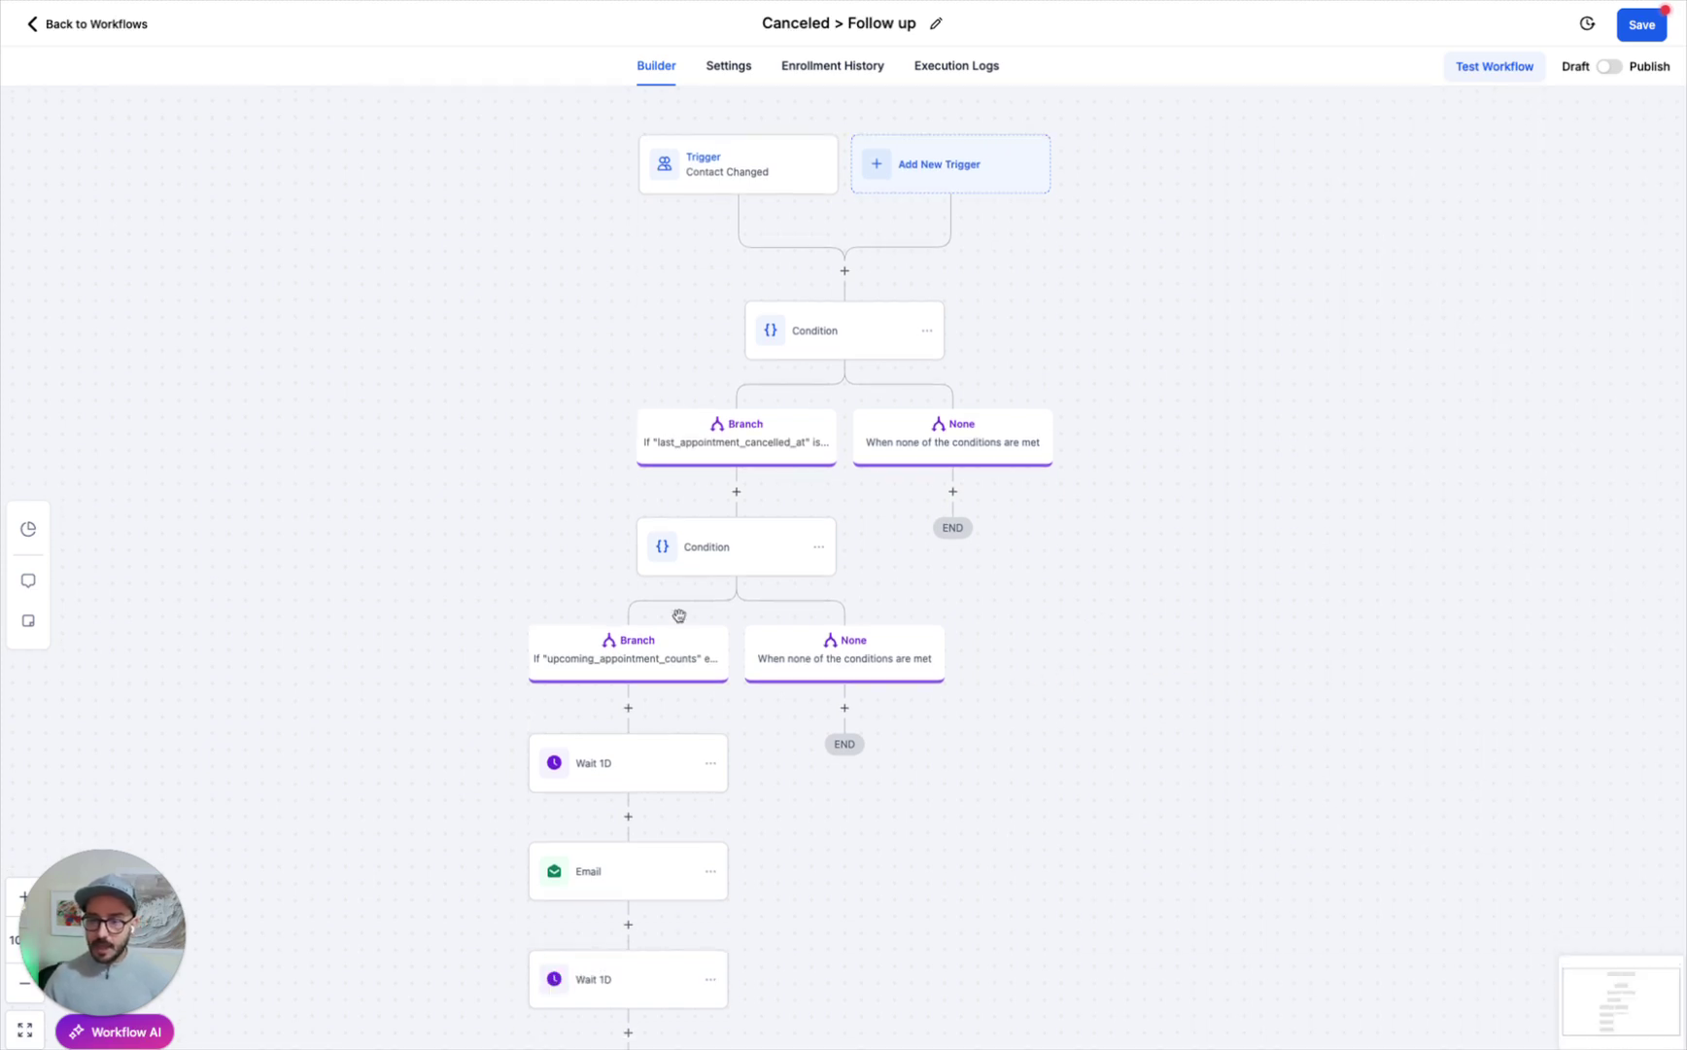
{"action": "left_click", "coordinate": [714, 560]}
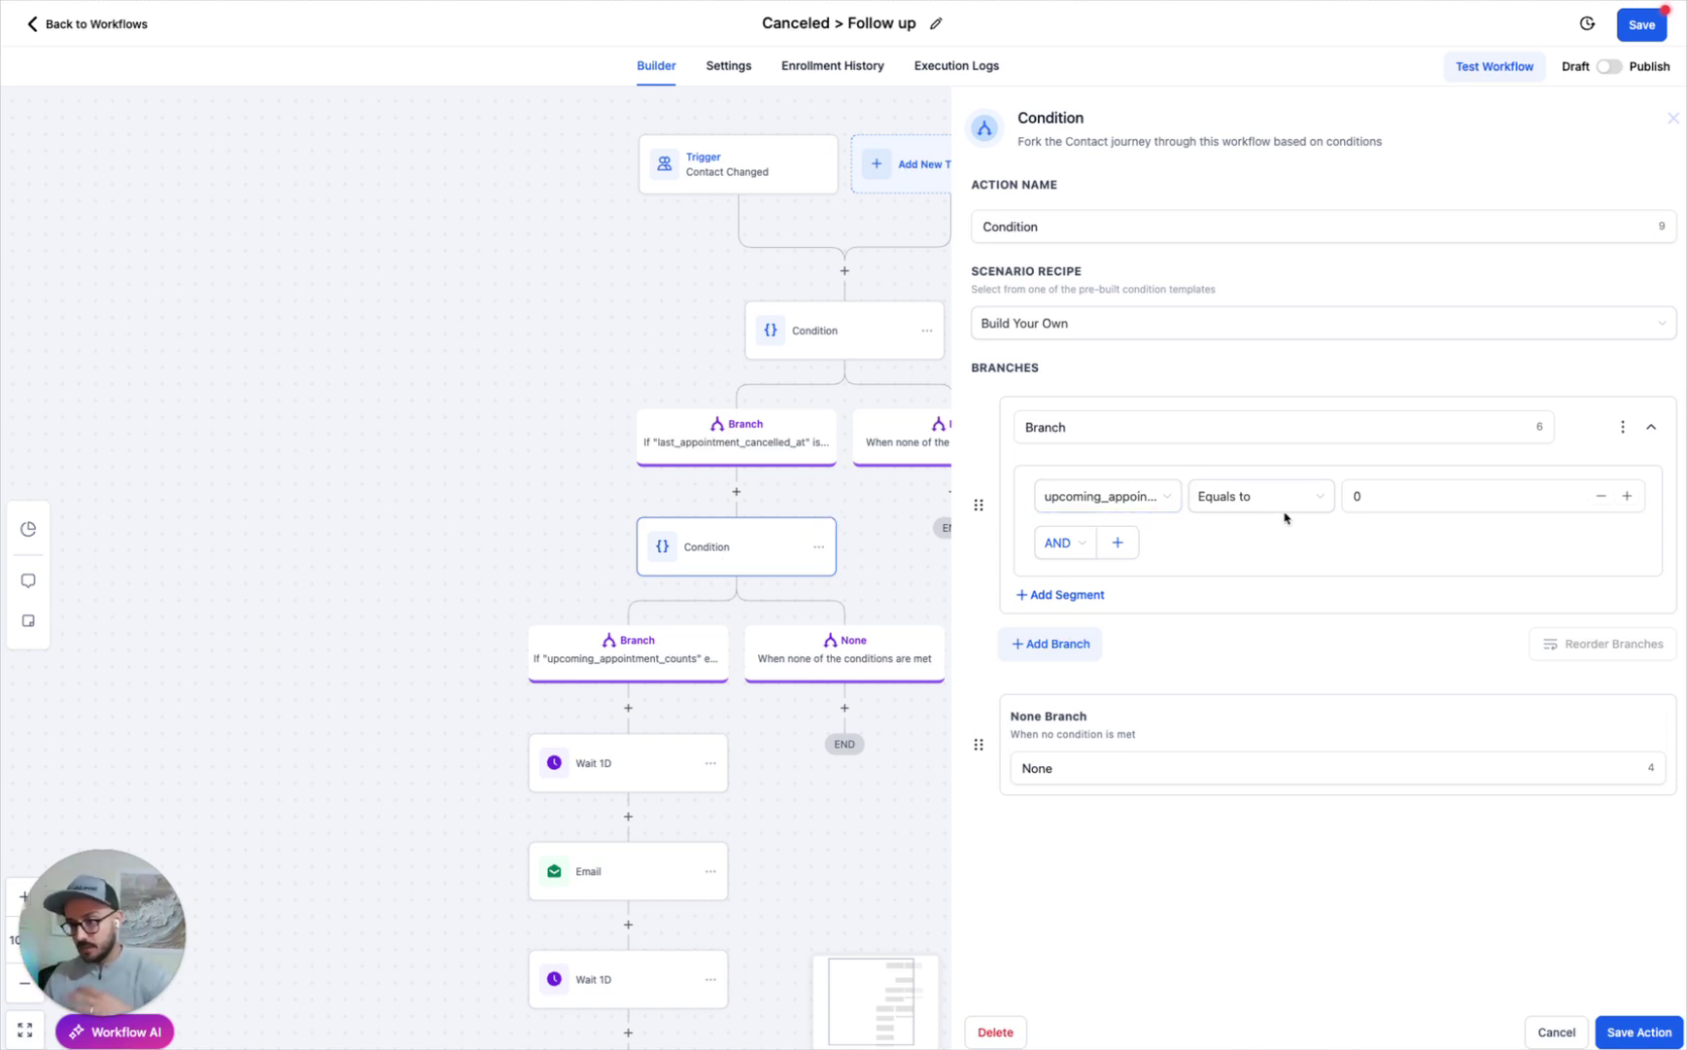
{"action": "left_click", "coordinate": [1558, 1030]}
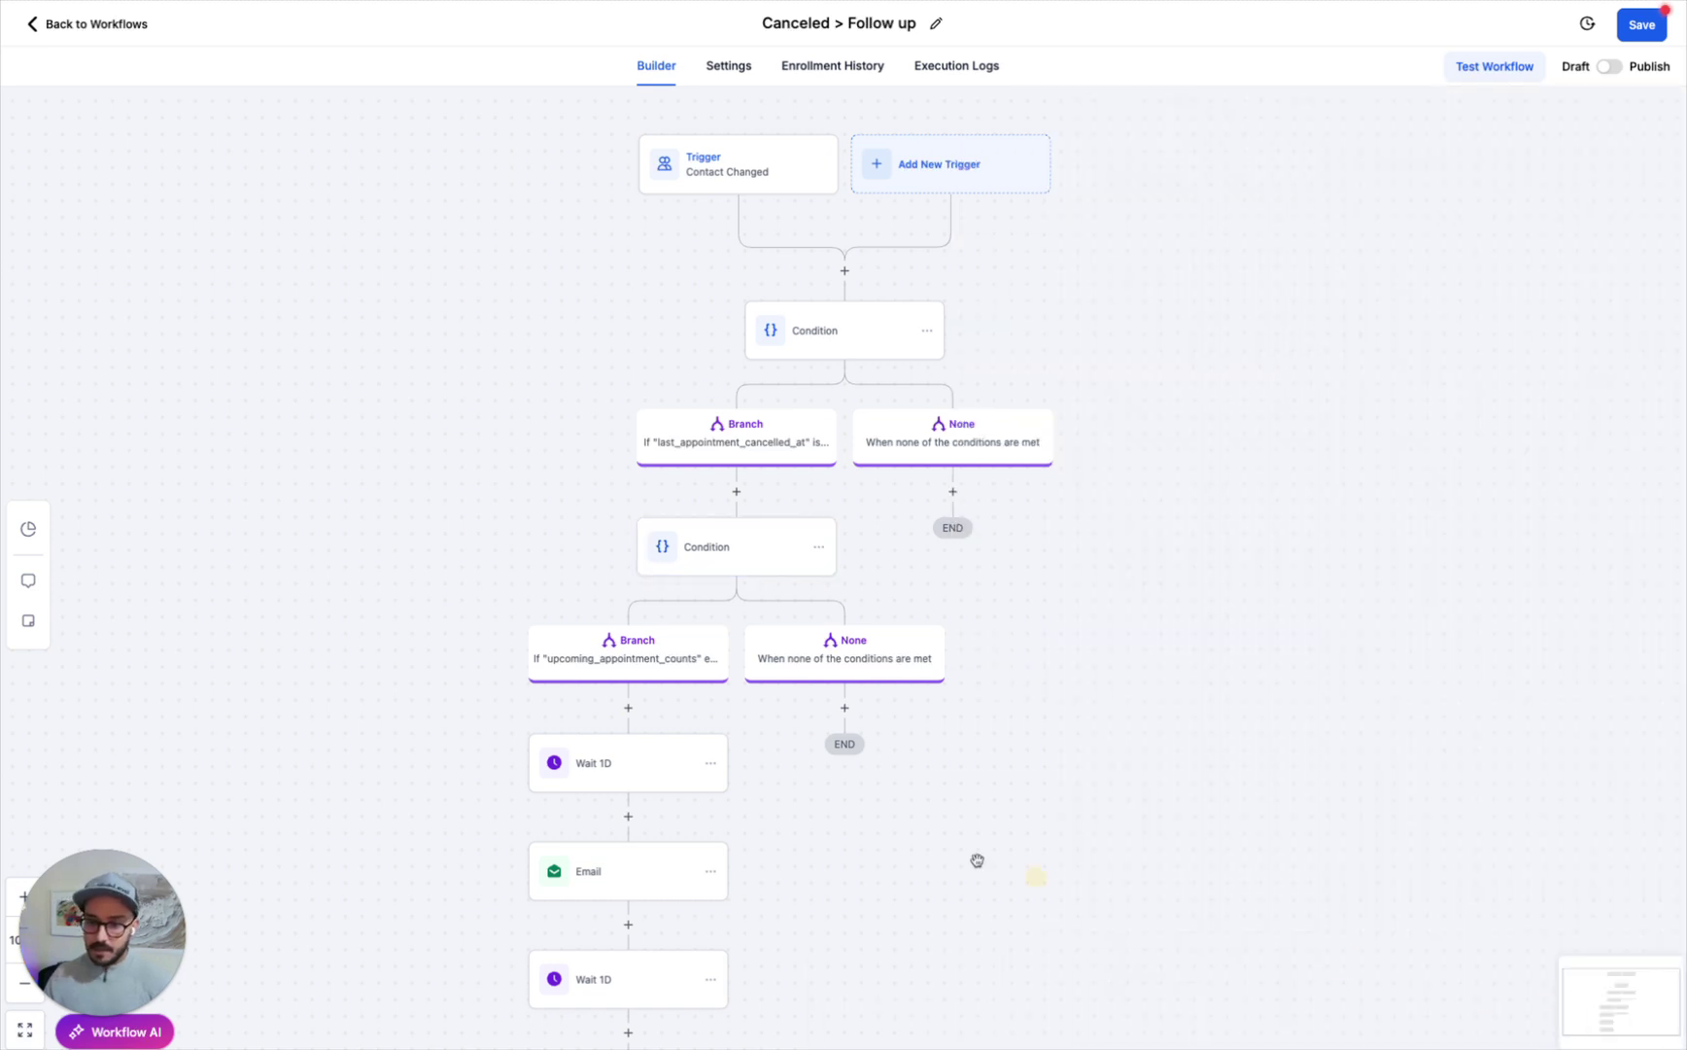
Review the last appointment cancellation condition and the two one-day waits around the email, closing them without changes.
{"action": "left_click", "coordinate": [719, 439]}
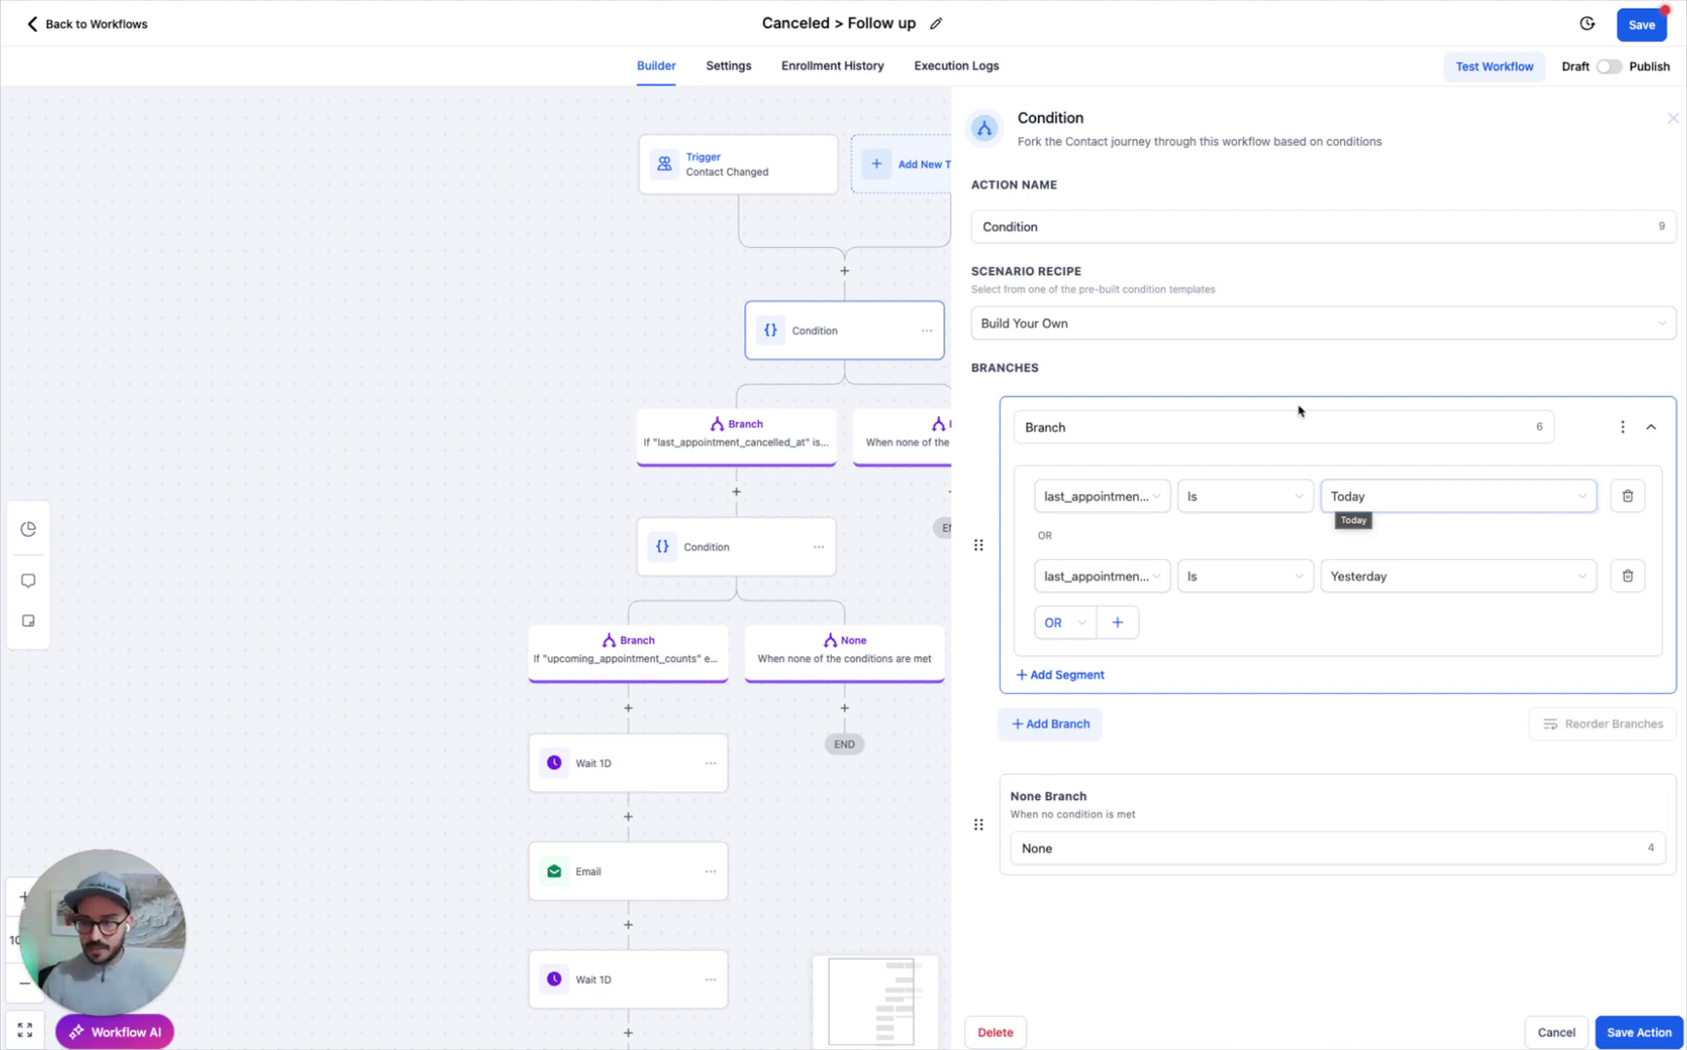
{"action": "left_click", "coordinate": [630, 763]}
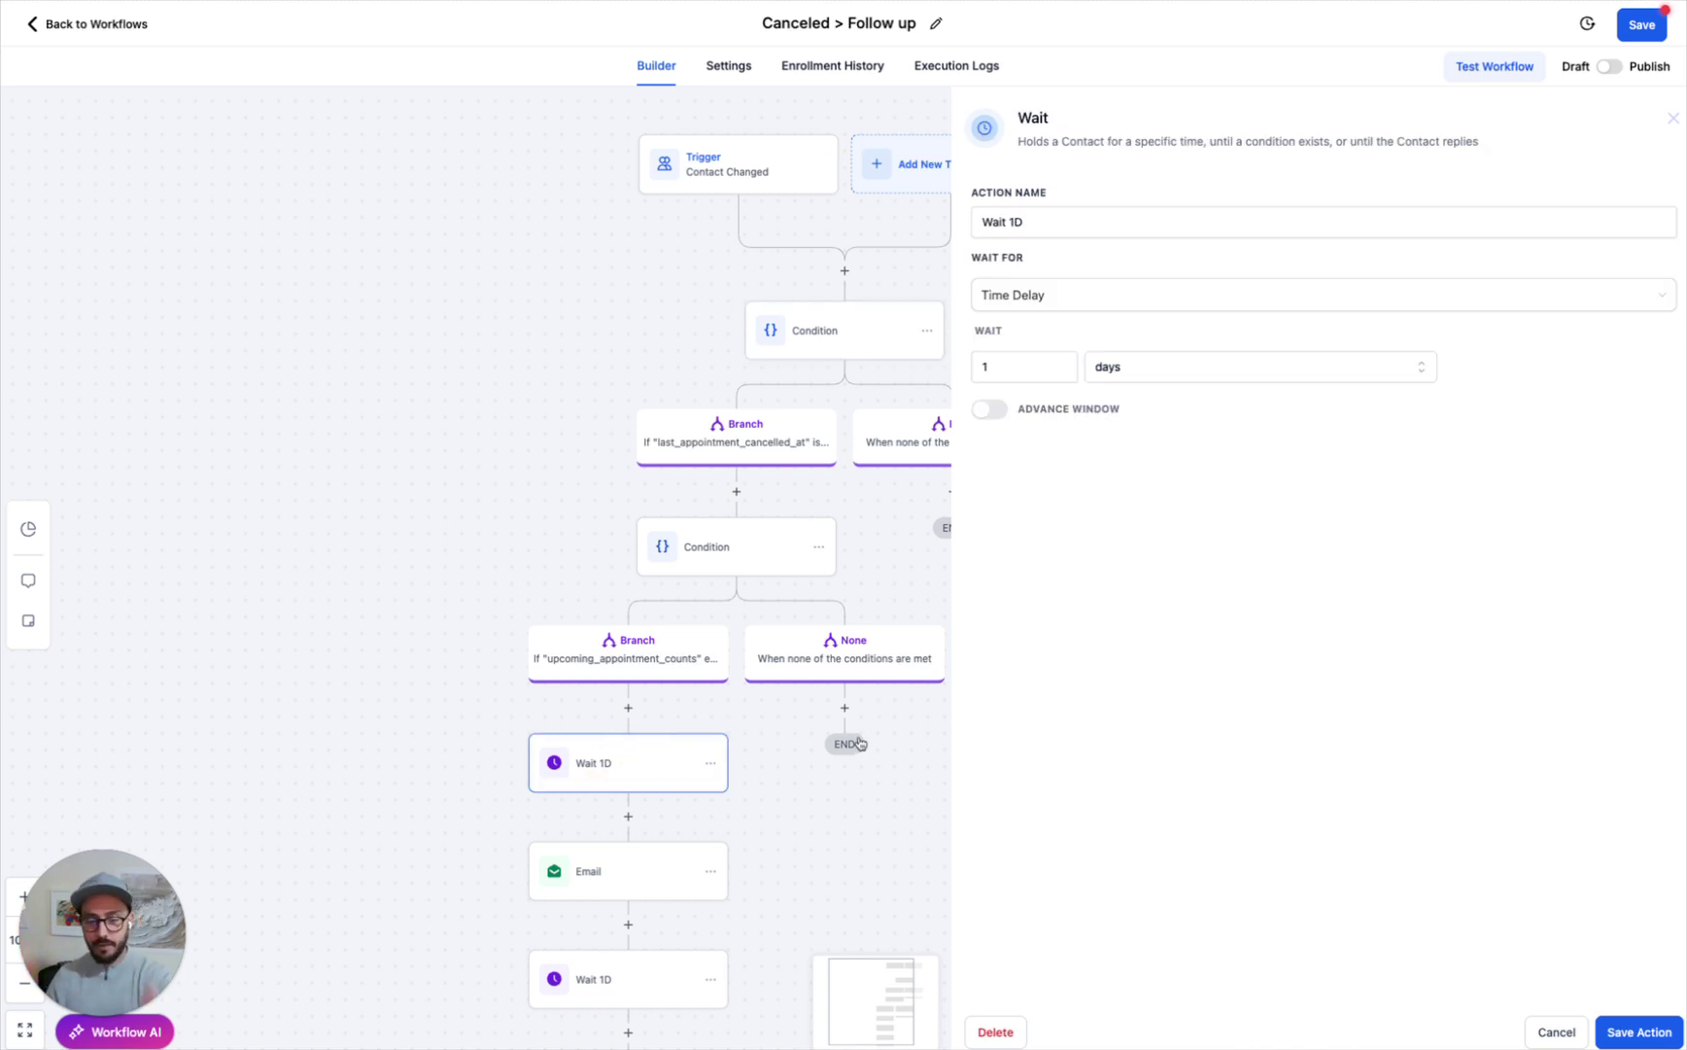
{"action": "scroll", "coordinate": [622, 894], "scroll_direction": "down", "scroll_amount": 1}
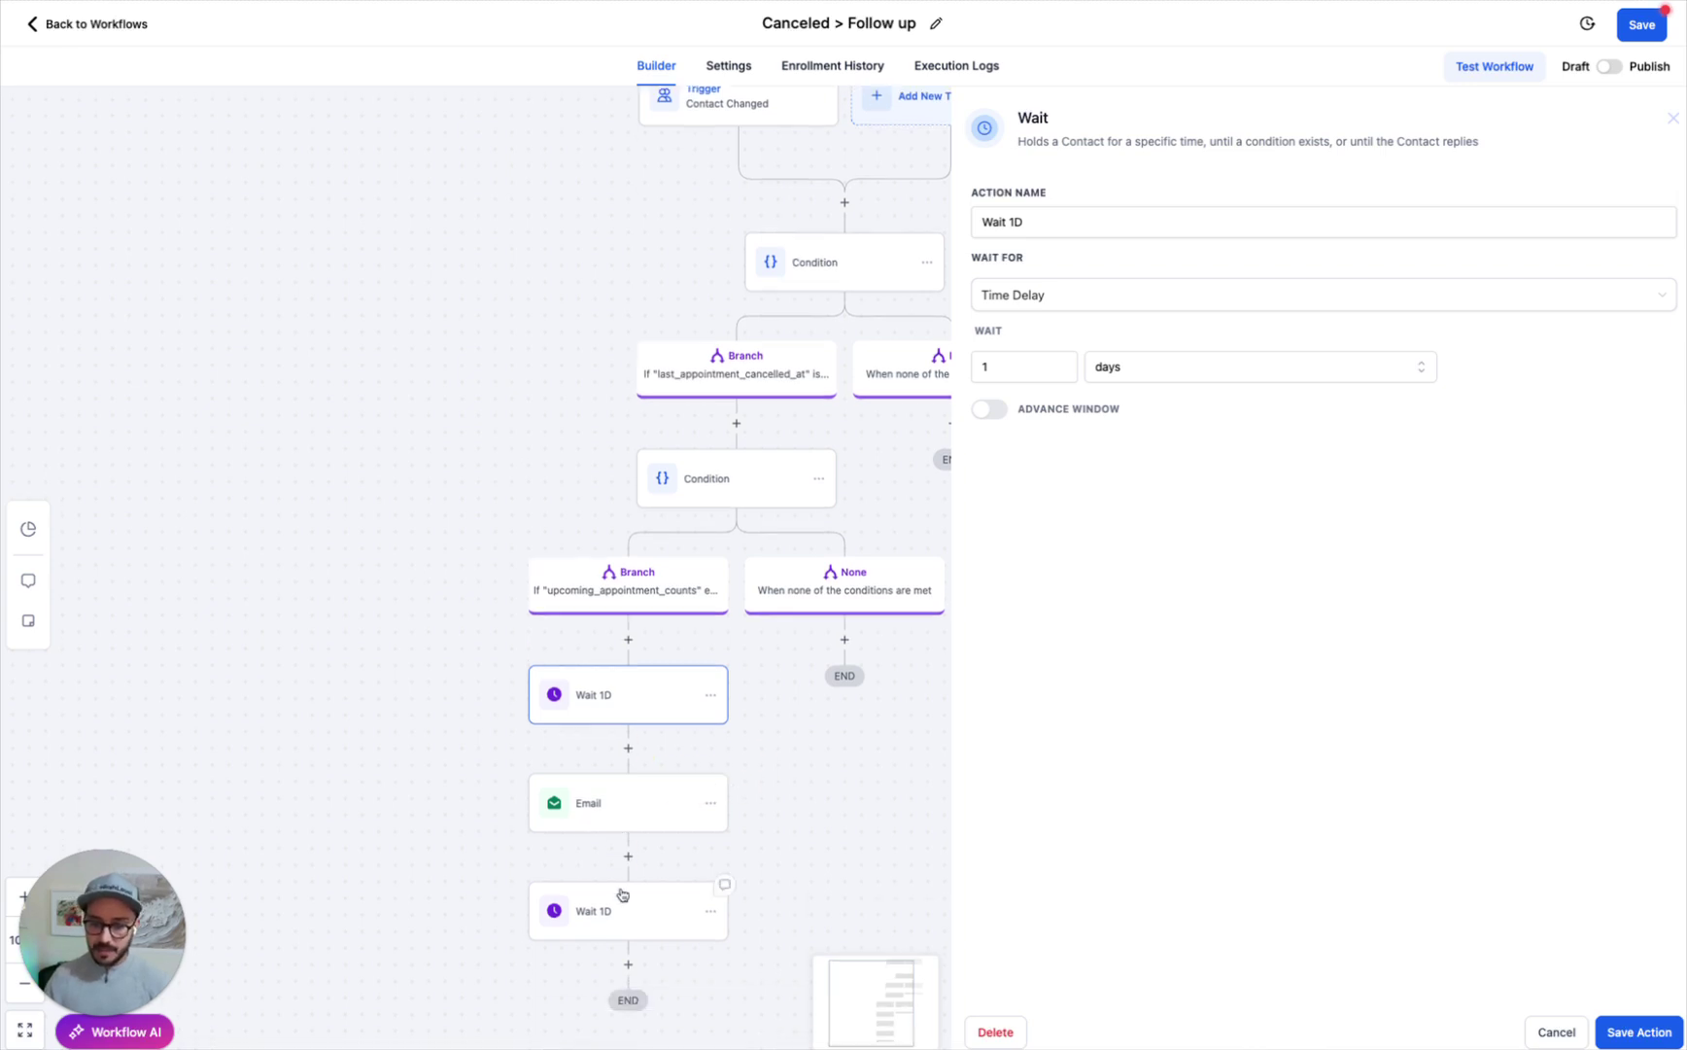
{"action": "left_click", "coordinate": [597, 882]}
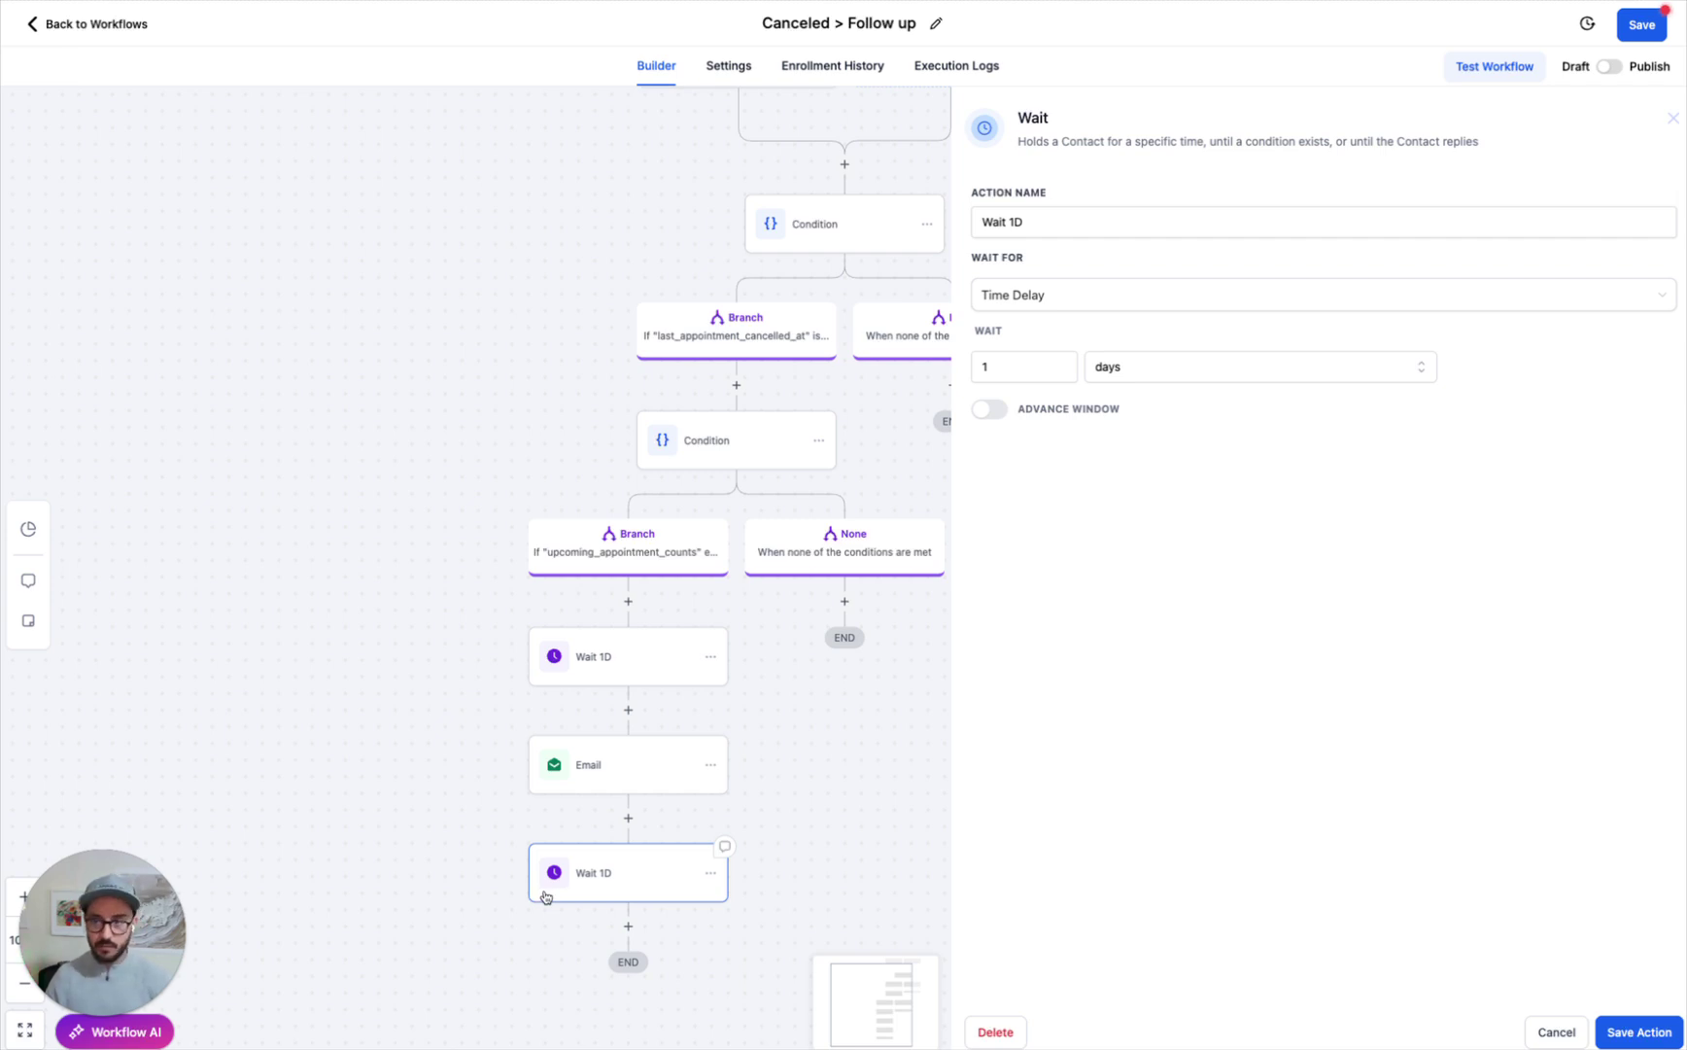
{"action": "left_click", "coordinate": [1558, 1031]}
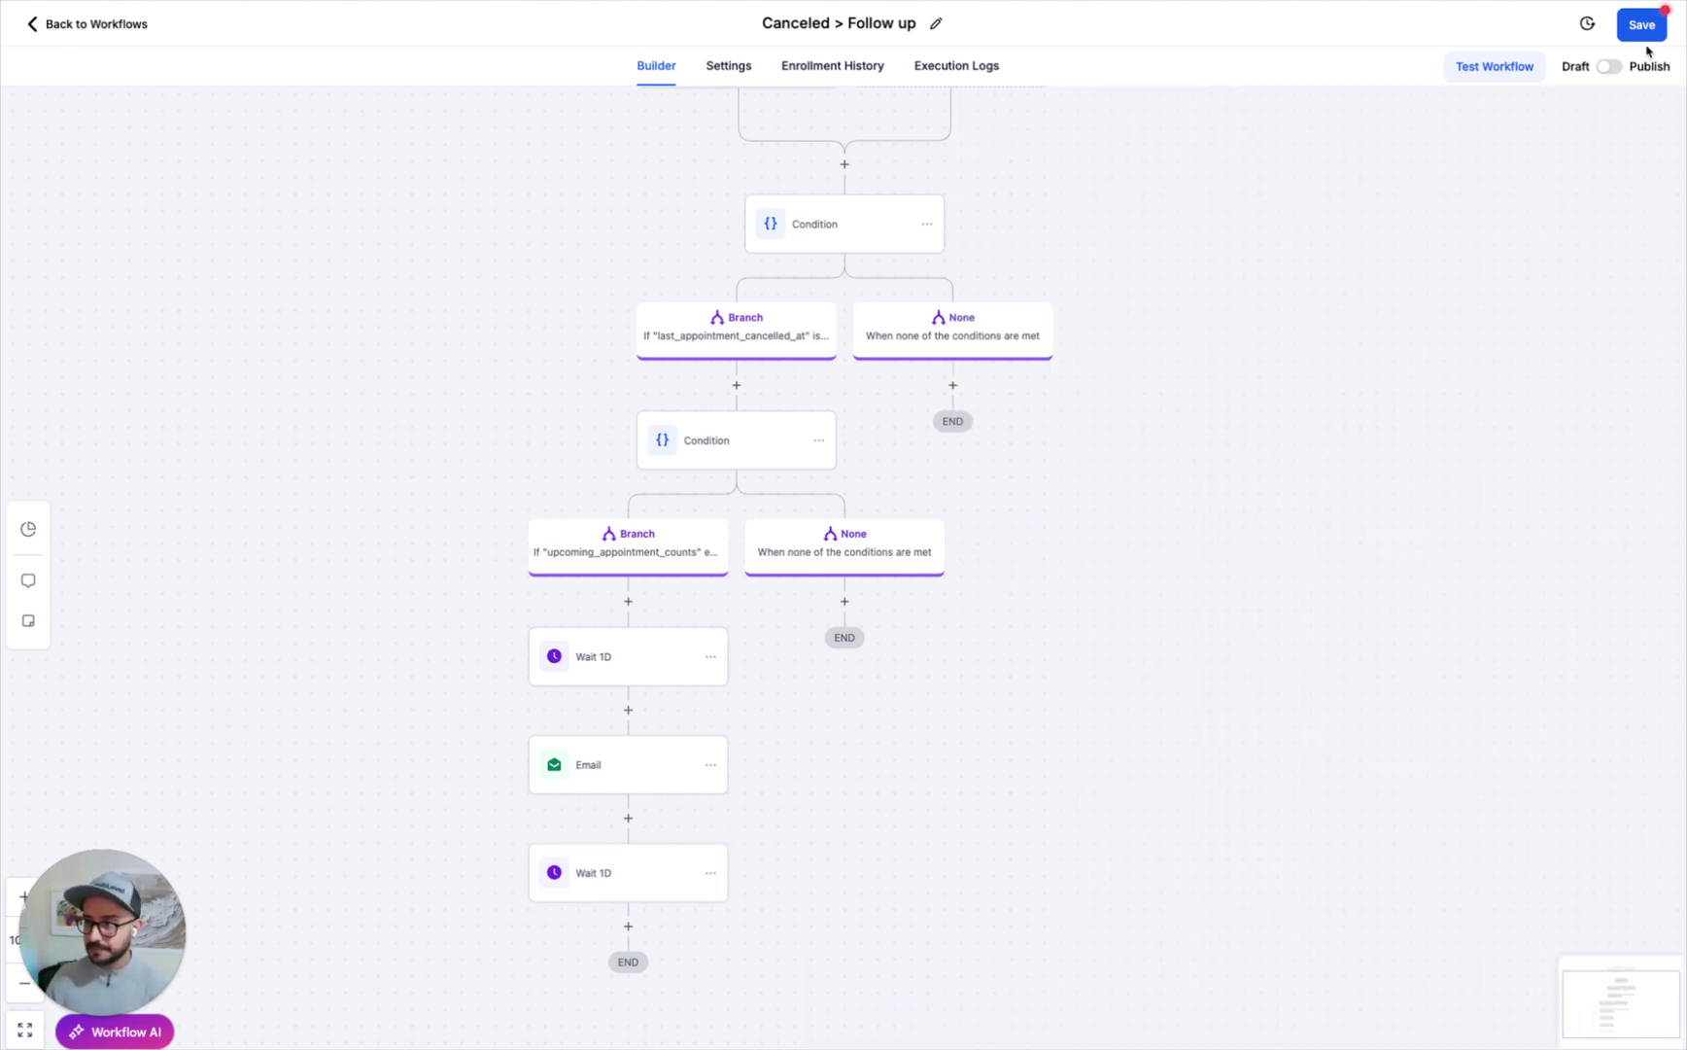
Save the Canceled > Follow up workflow and open the Cliniko > GHL calendar workflow.
{"action": "left_click", "coordinate": [1643, 37]}
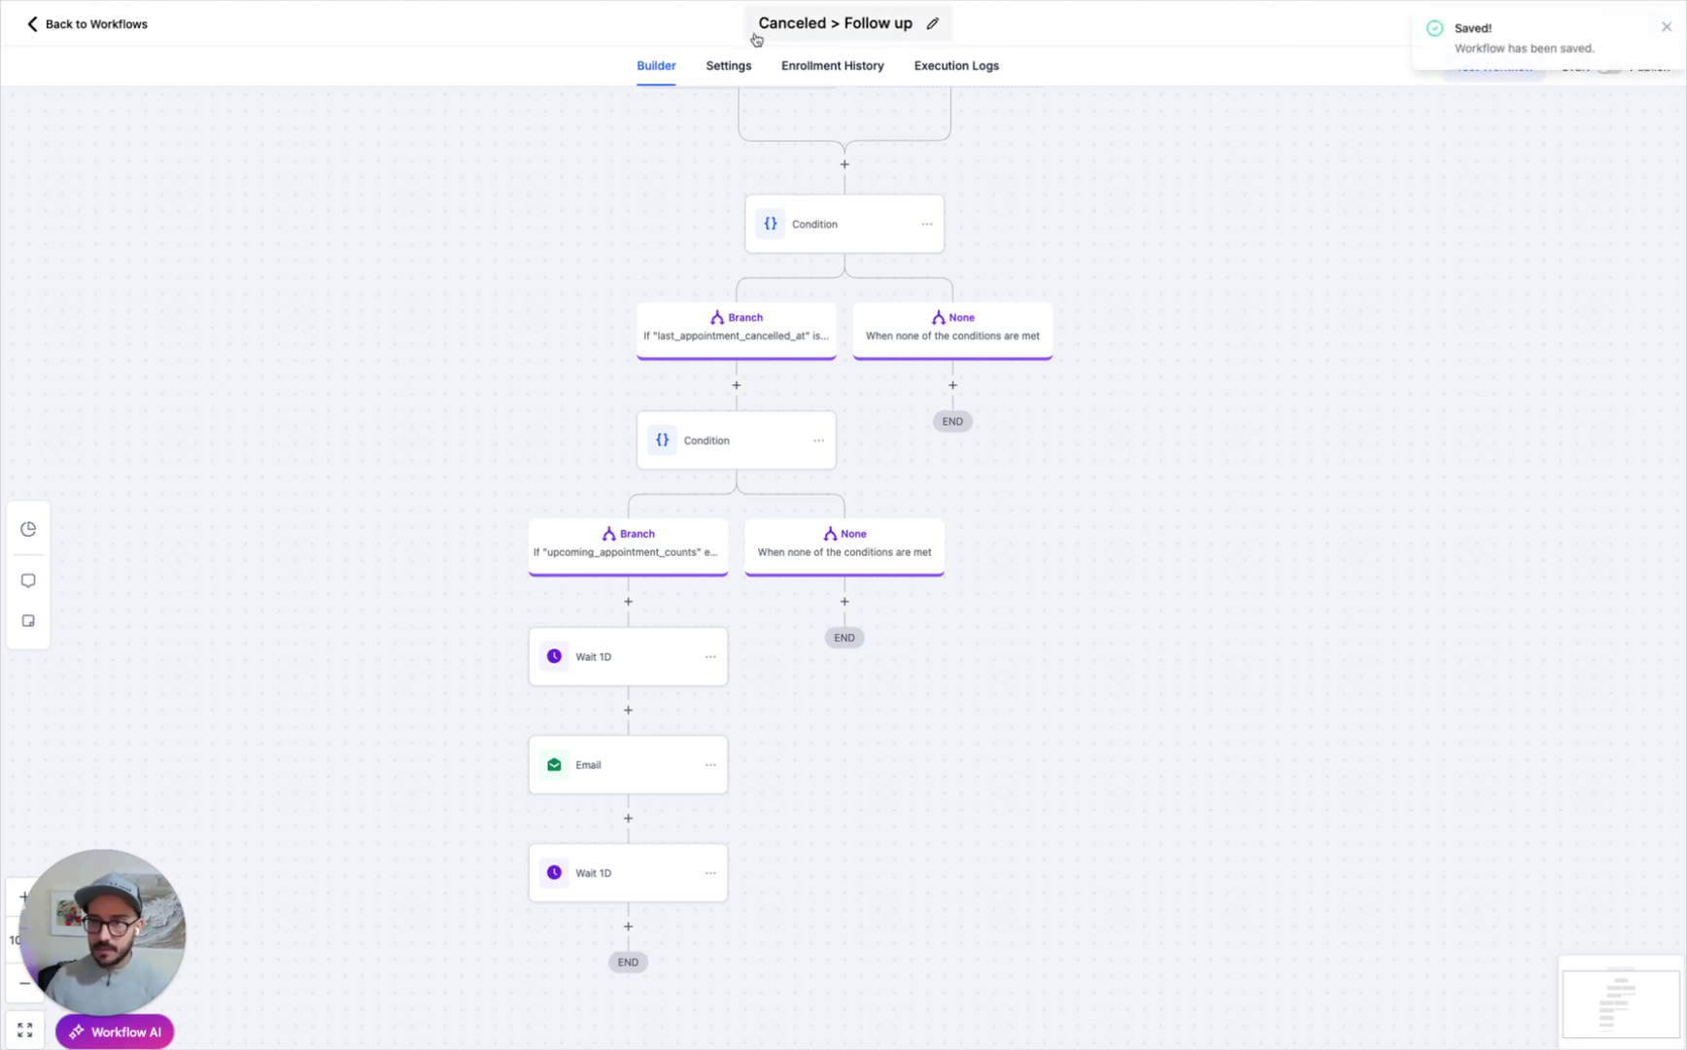
{"action": "left_click", "coordinate": [124, 23]}
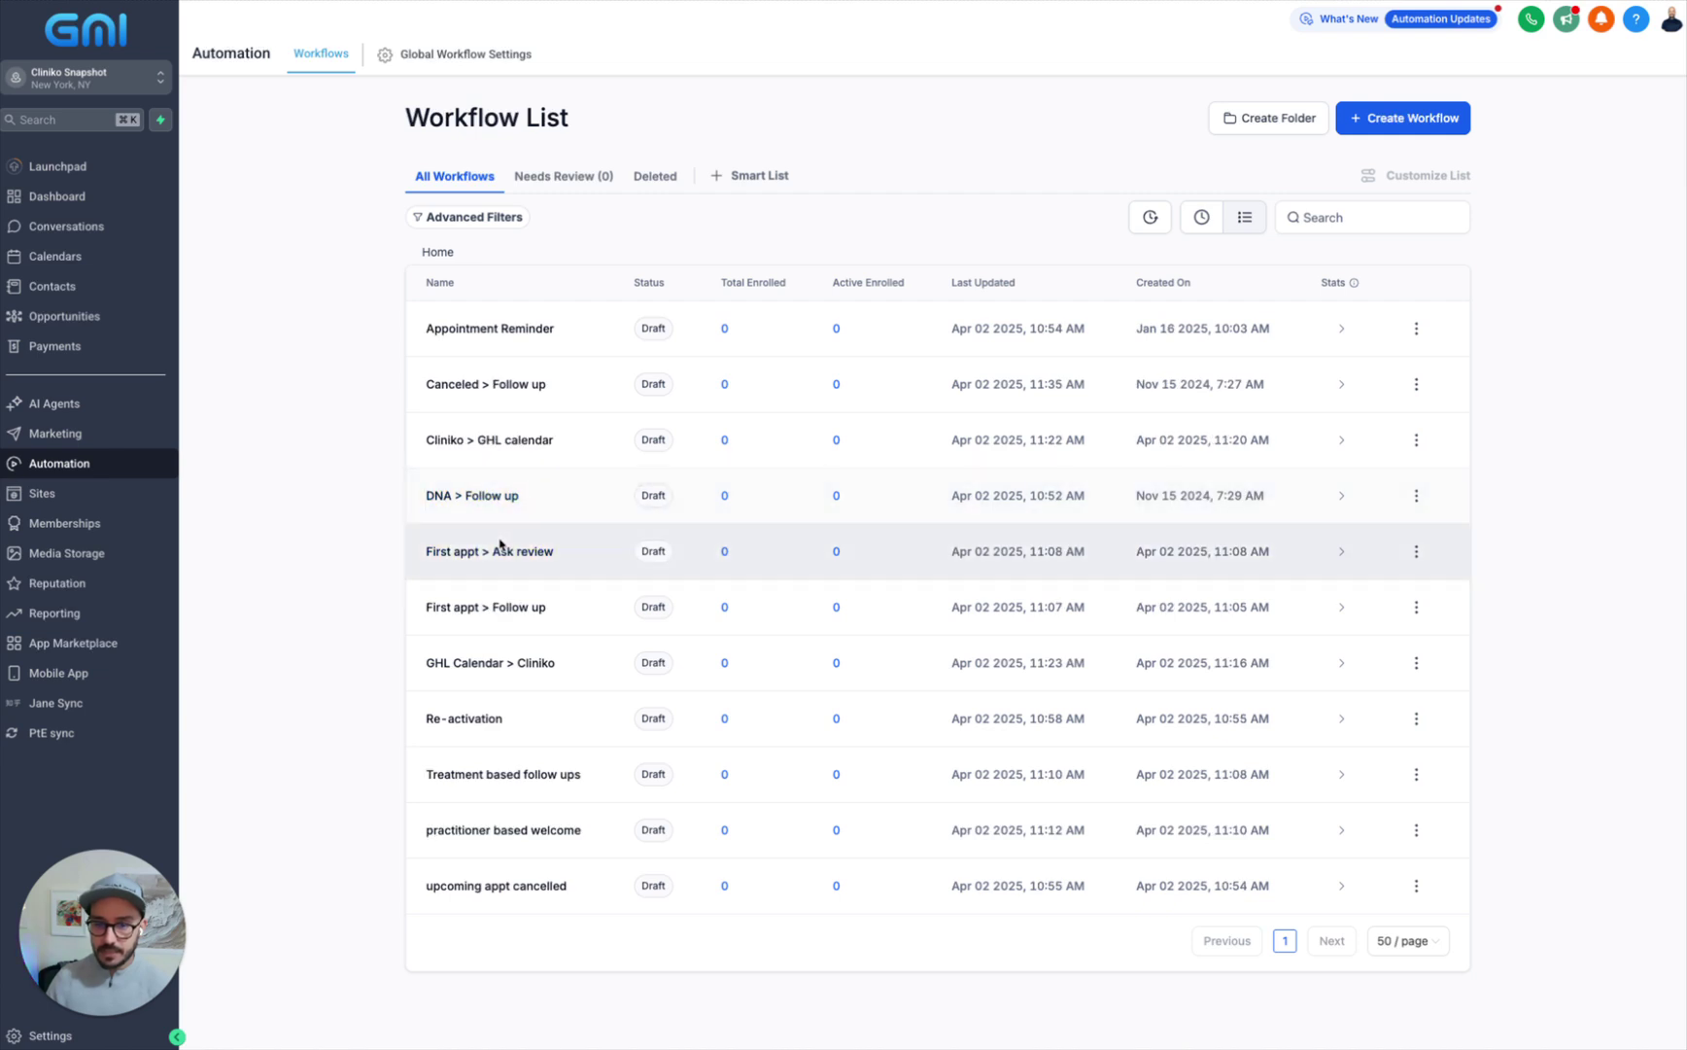
{"action": "left_click", "coordinate": [492, 446]}
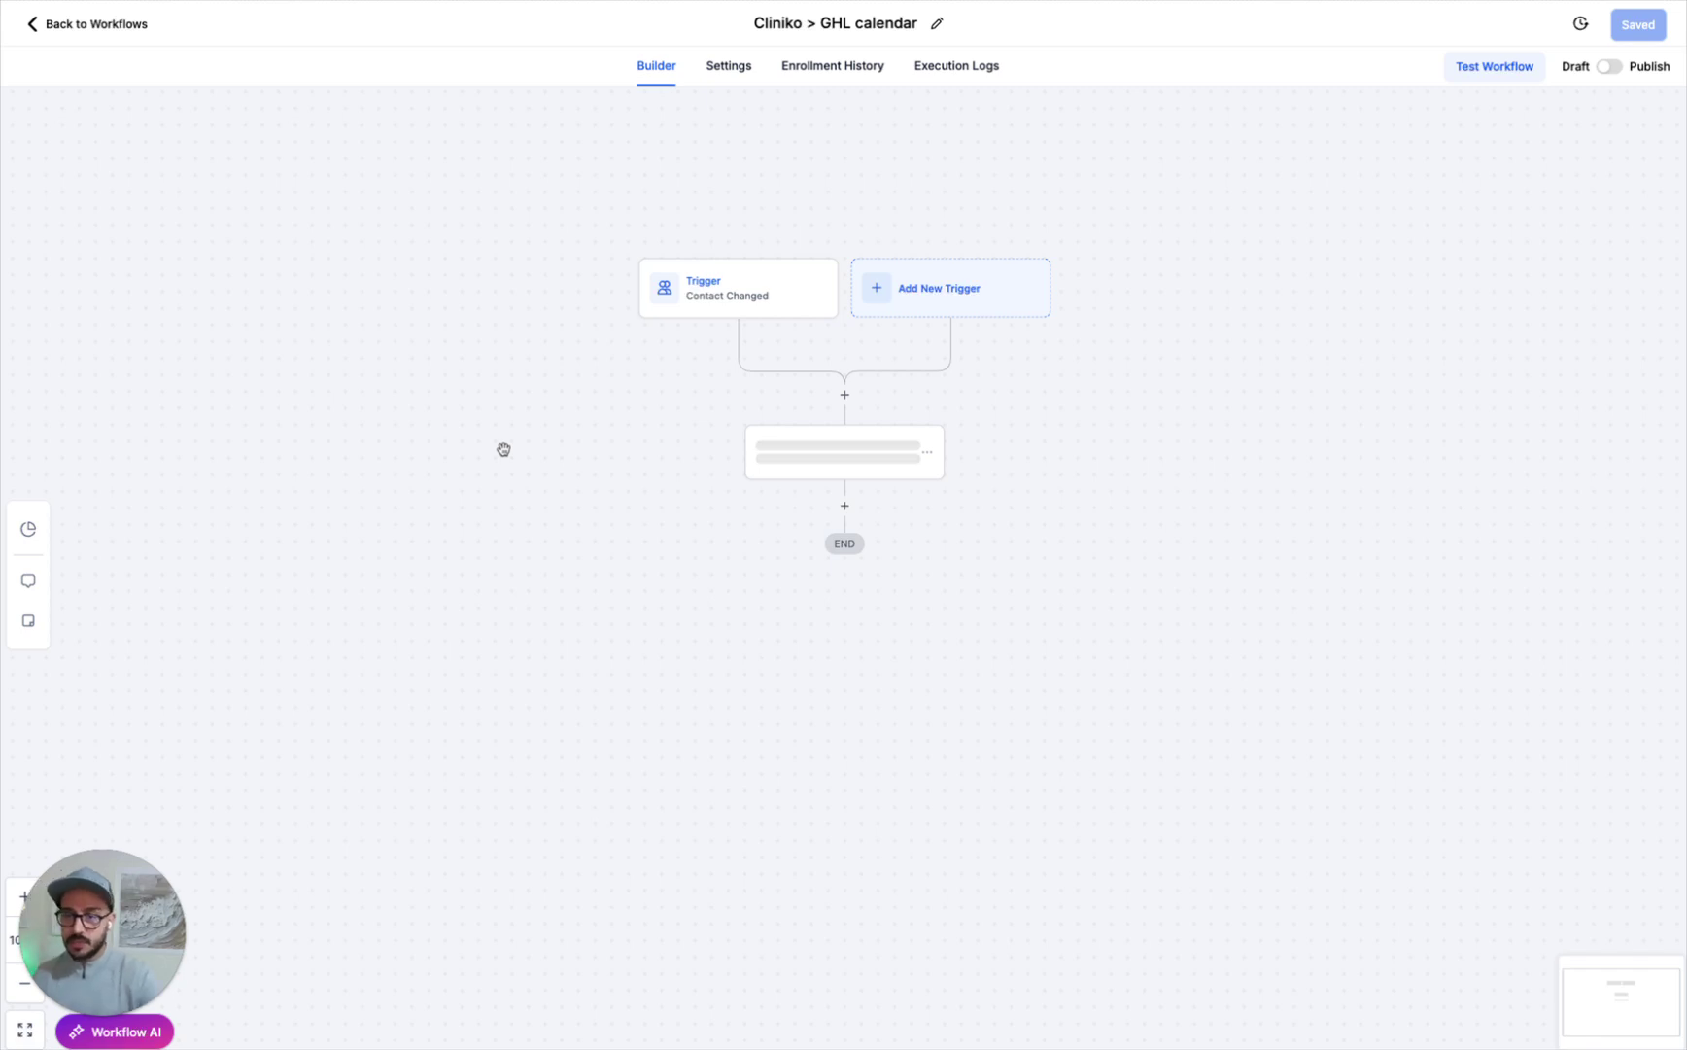
Inspect the Contact Changed trigger's filter and the Book Appointment action's start time field and recommended date formats.
{"action": "left_click", "coordinate": [721, 291]}
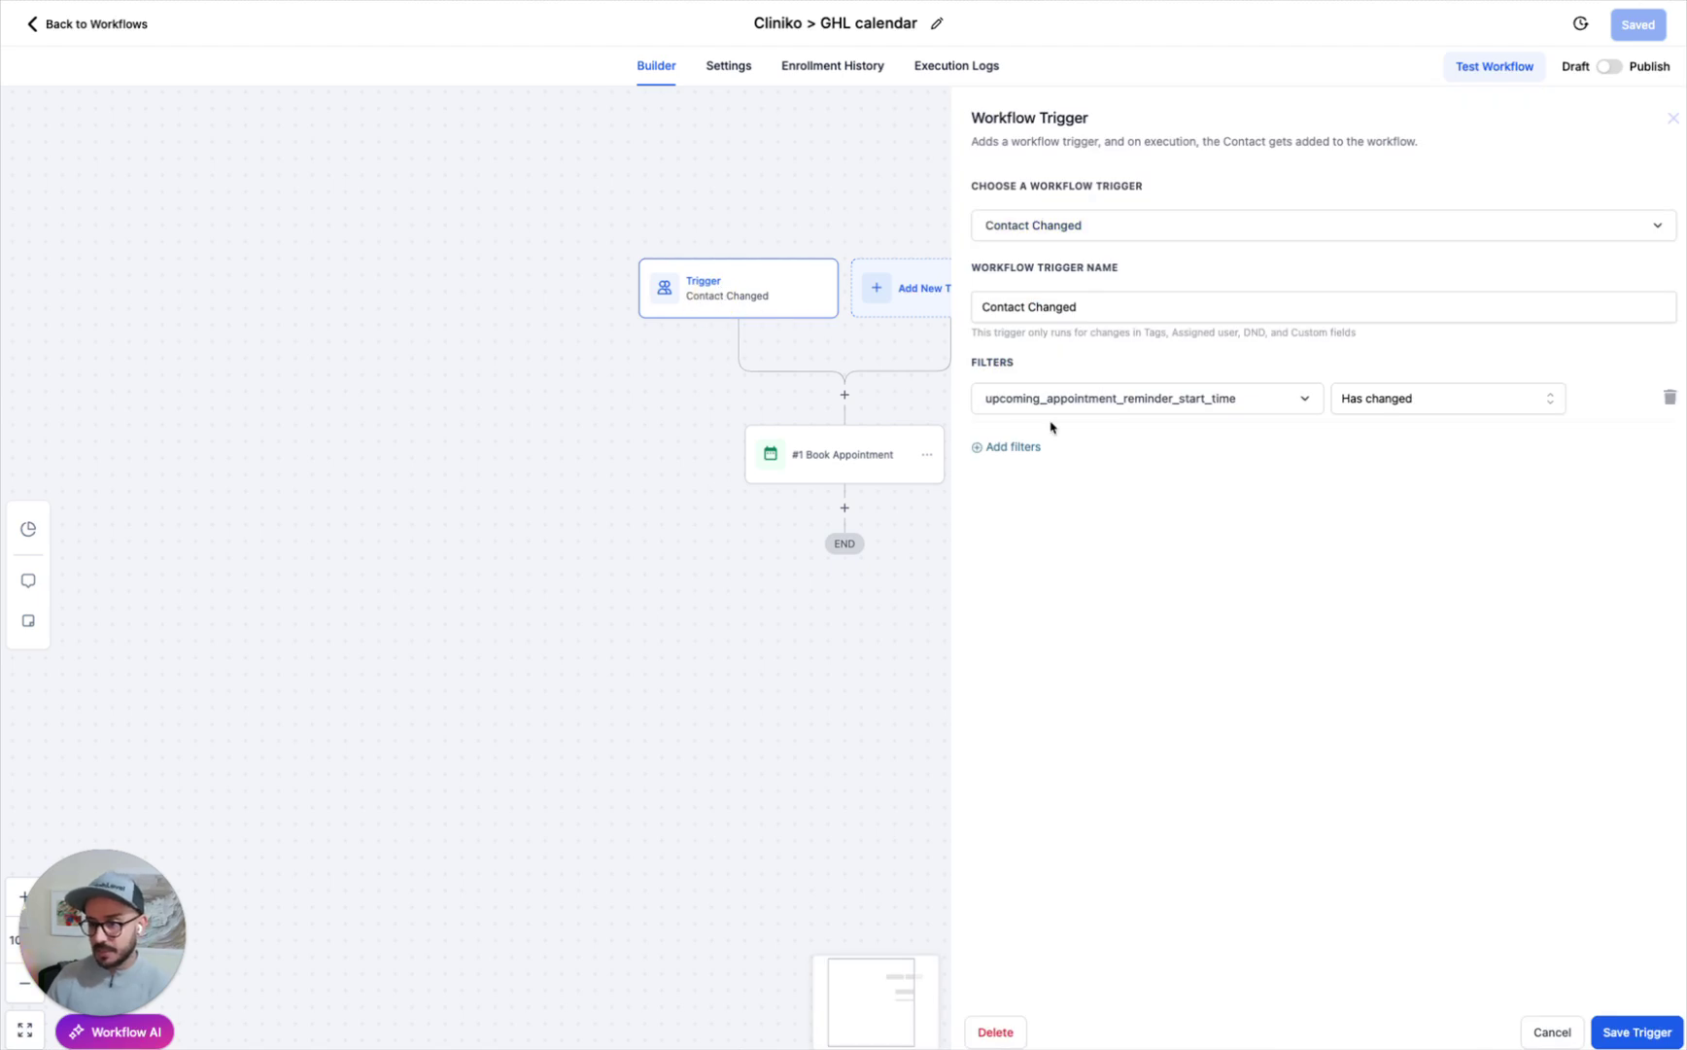
{"action": "left_click", "coordinate": [1553, 1032]}
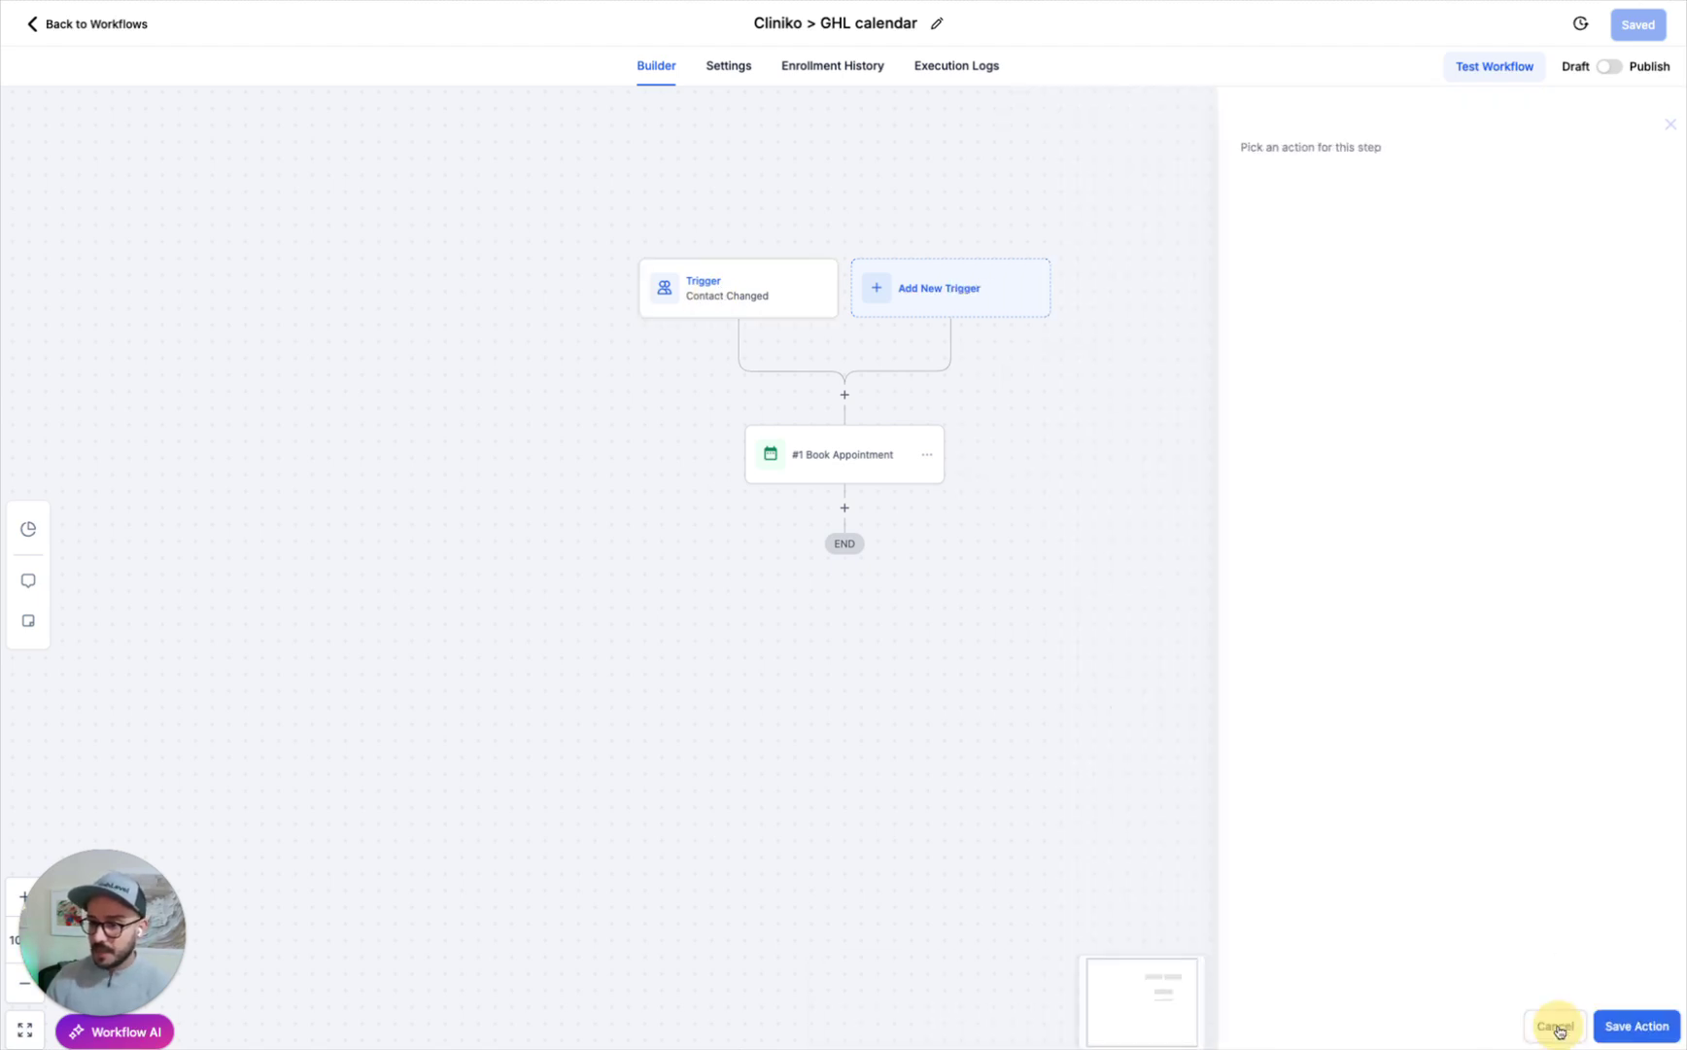
{"action": "left_click", "coordinate": [818, 476]}
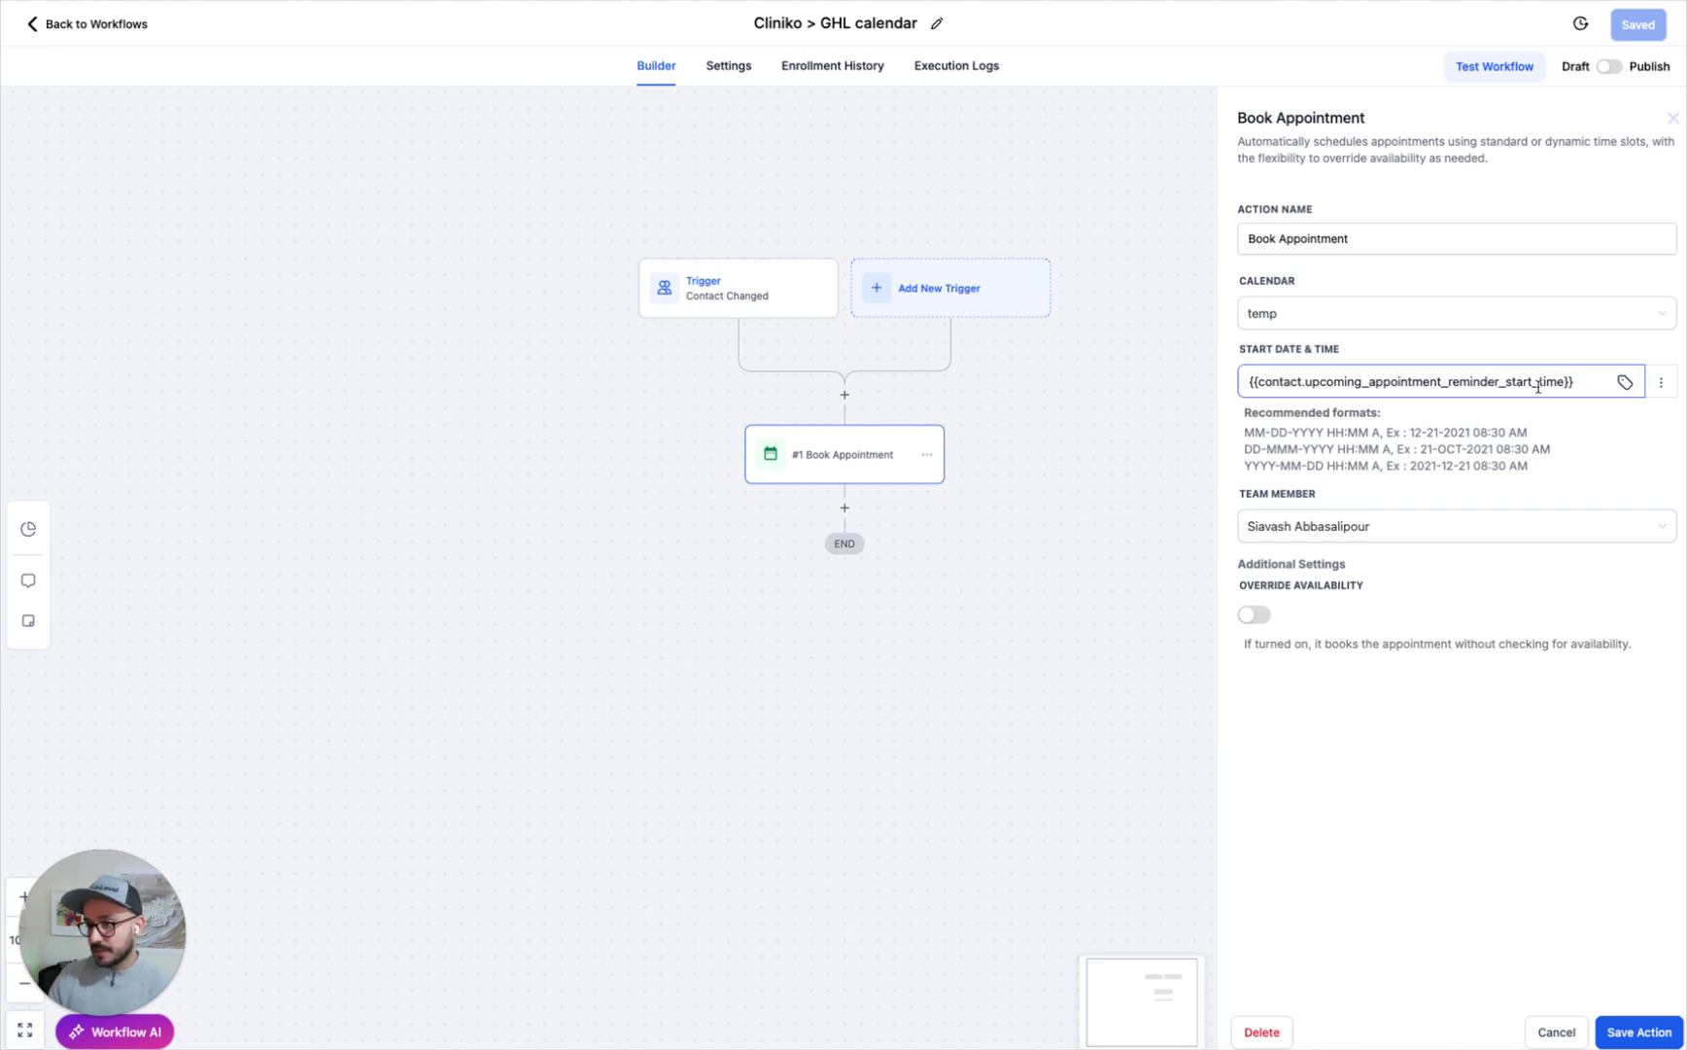
{"action": "left_click", "coordinate": [1664, 388]}
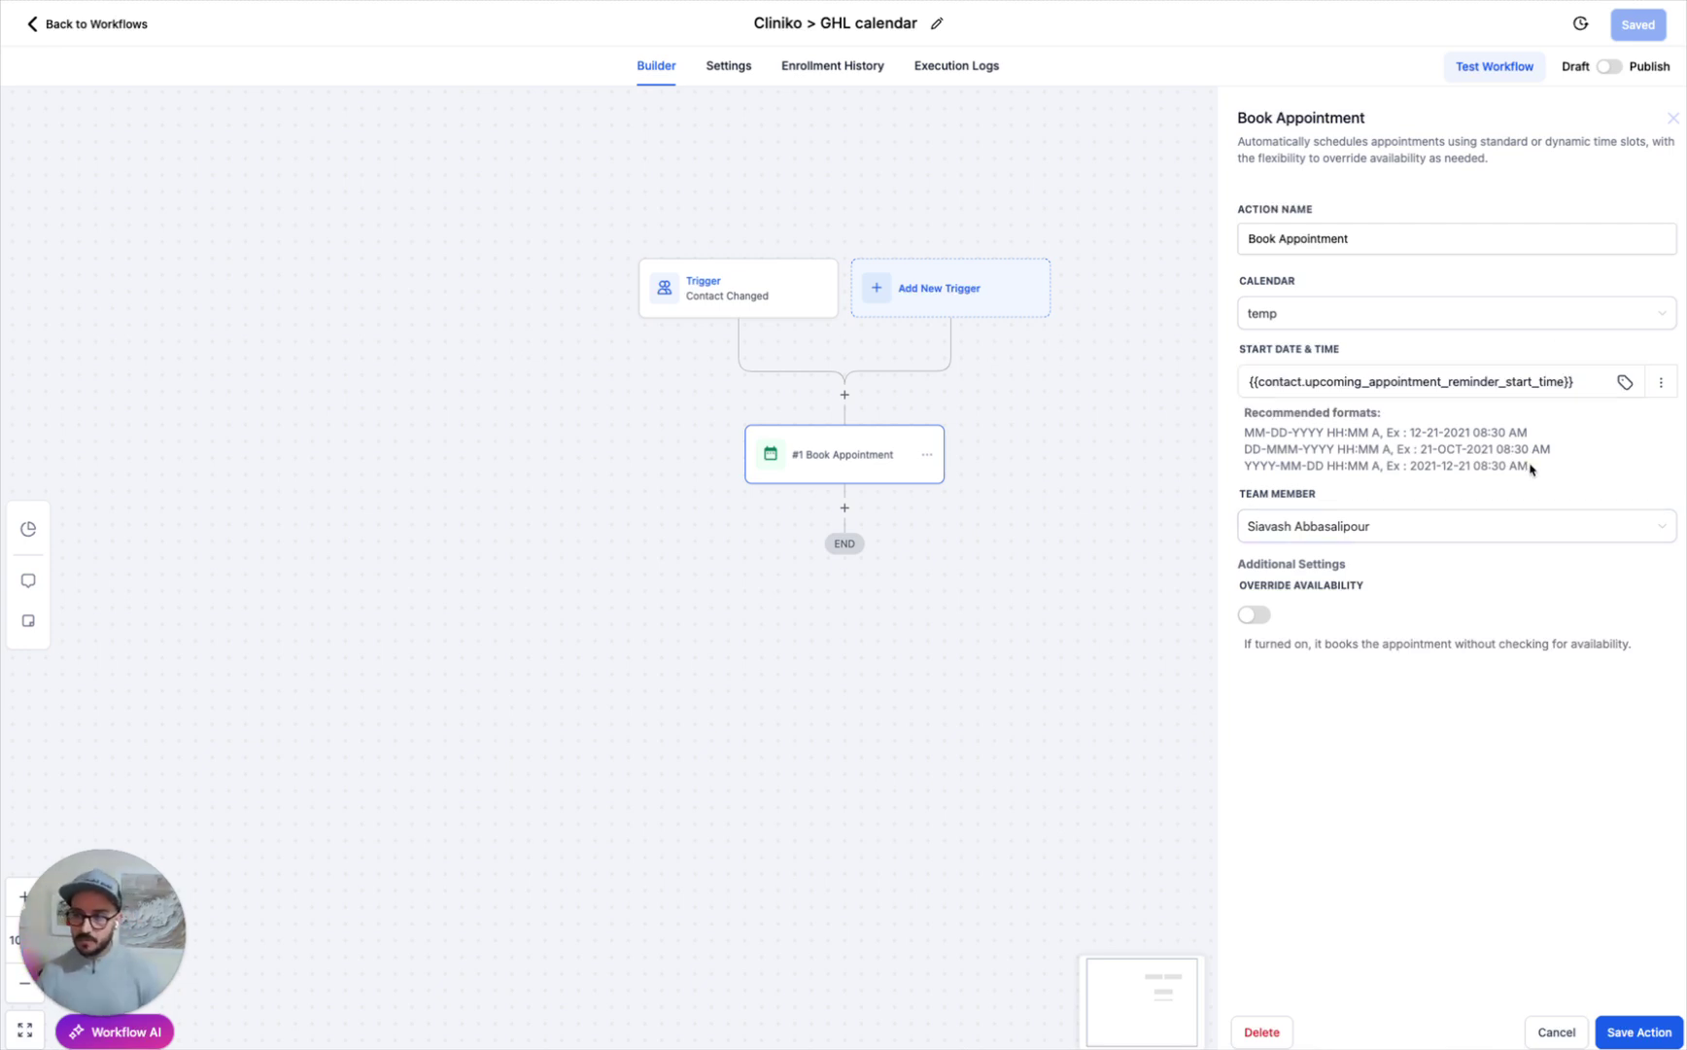
{"action": "left_click_drag", "start_coordinate": [1531, 468], "coordinate": [1242, 439]}
{"action": "left_click", "coordinate": [1312, 453]}
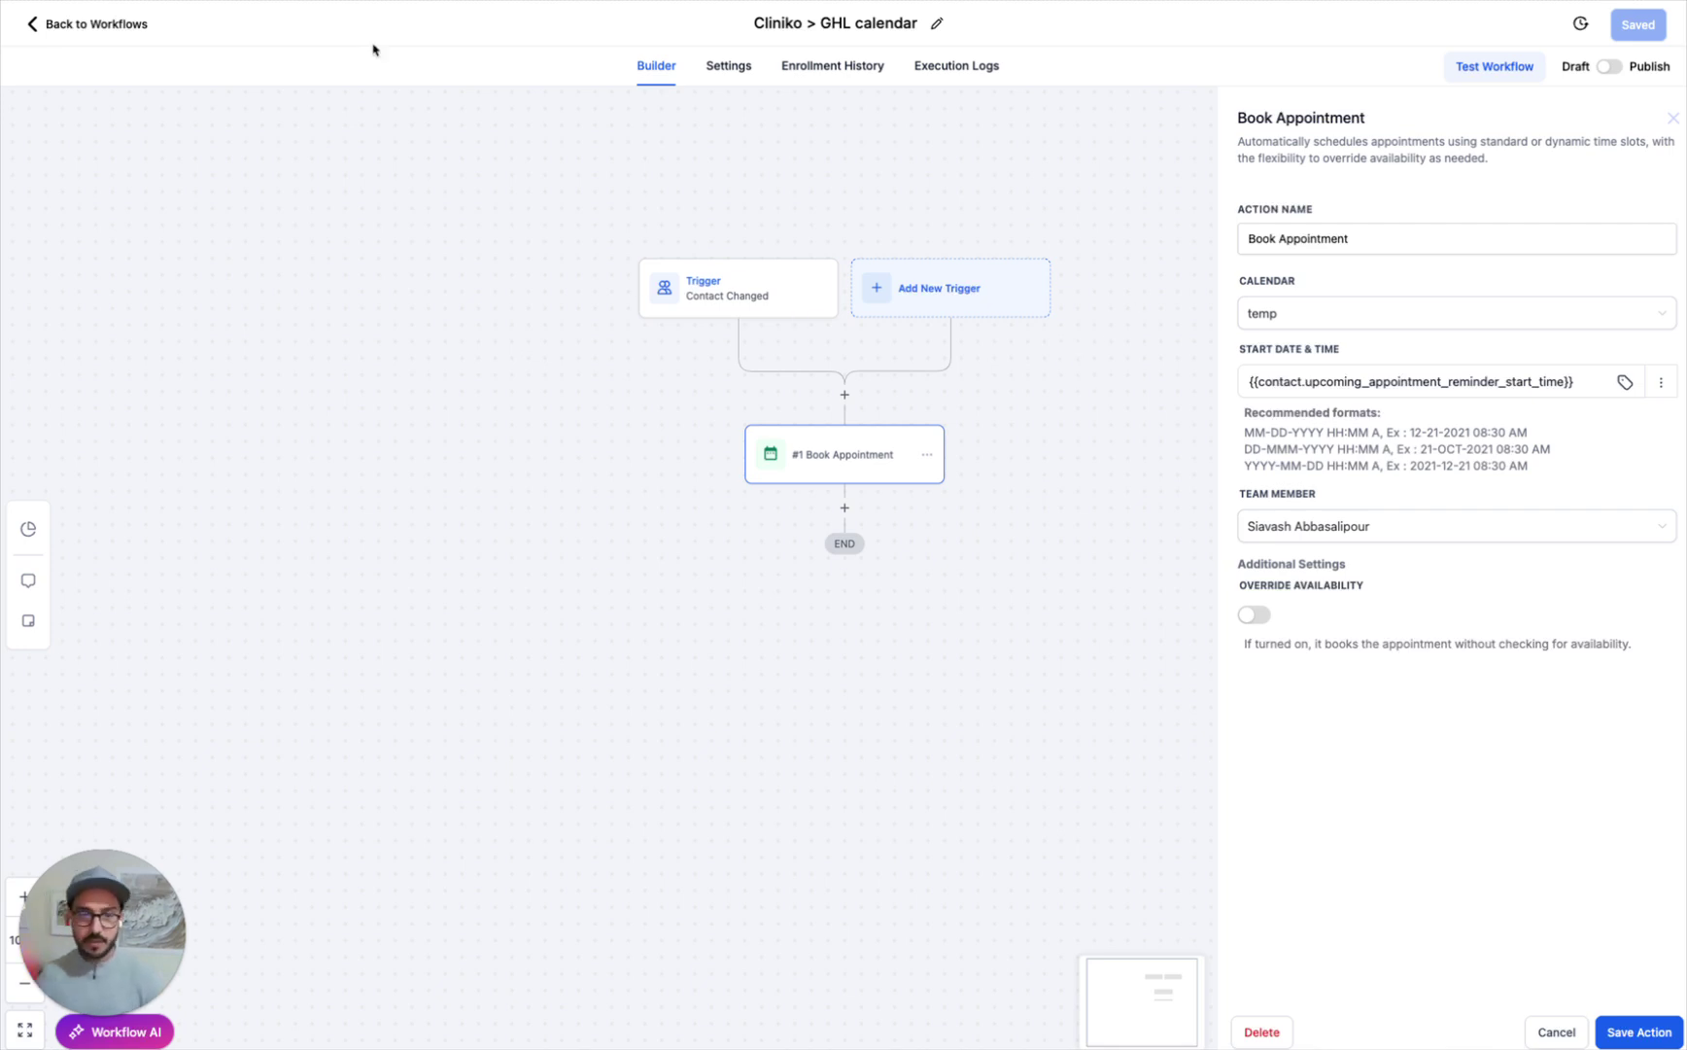
Return to the workflow list and open the Contact Changed trigger of the DNA > Follow up workflow.
{"action": "left_click", "coordinate": [101, 32]}
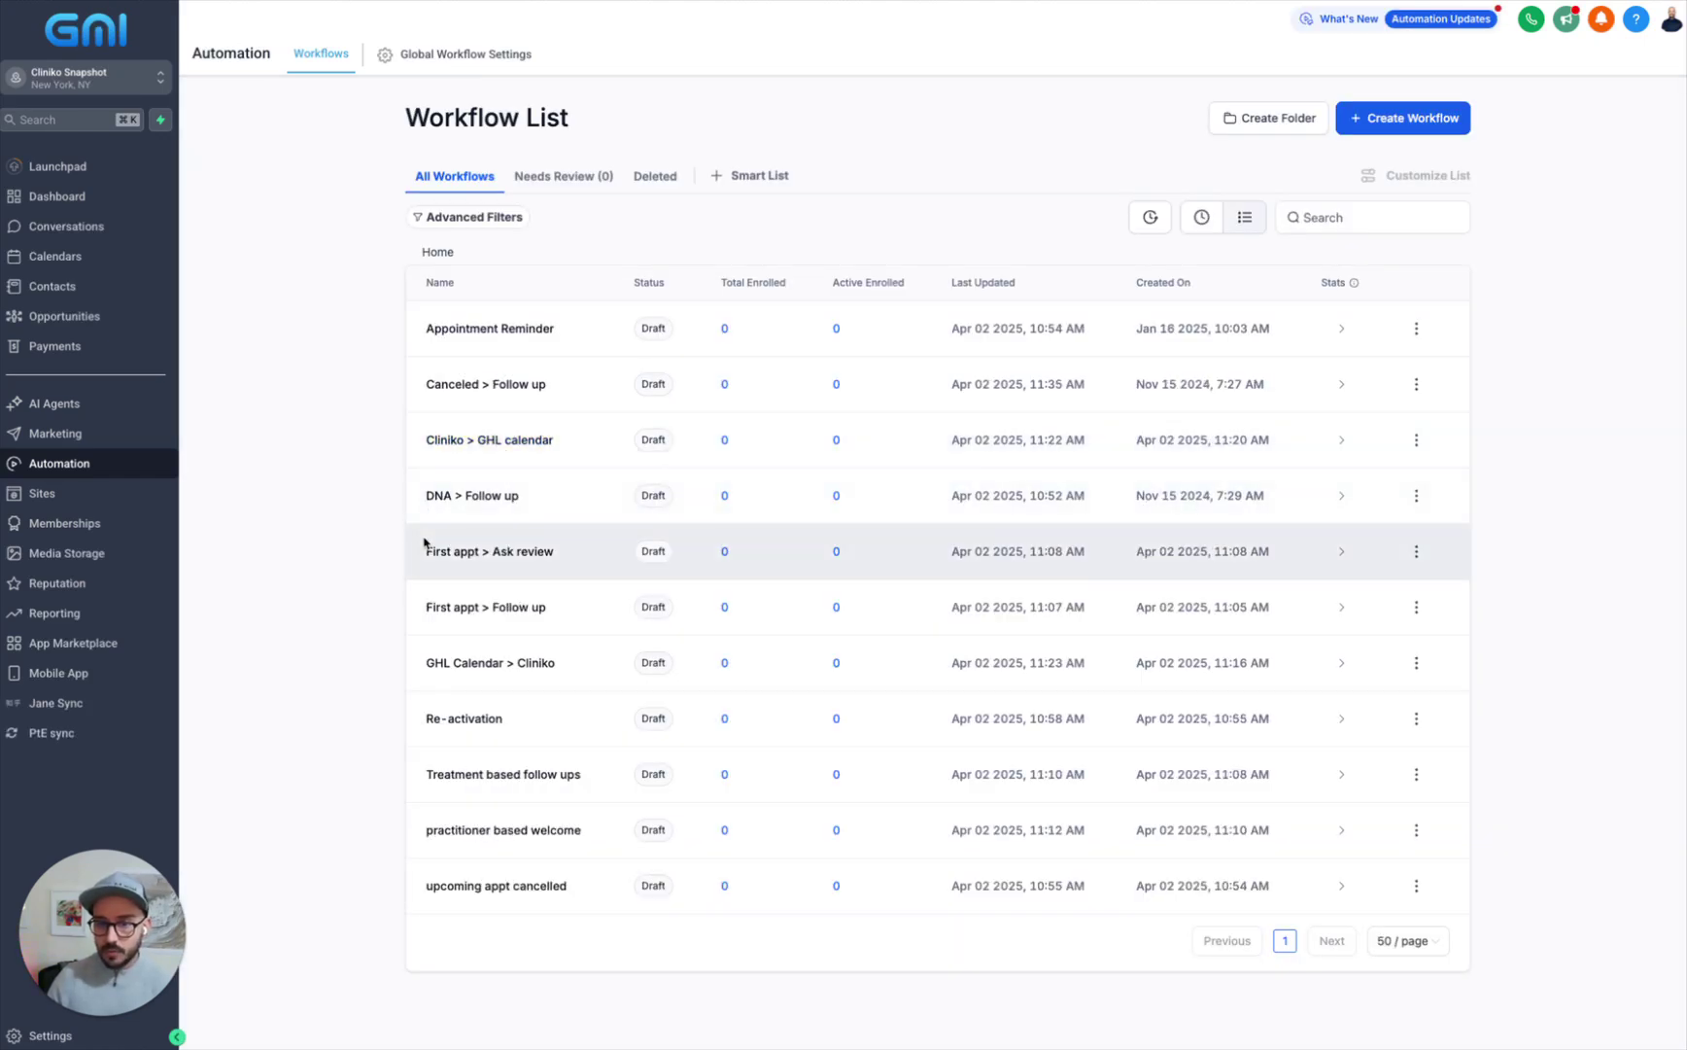
{"action": "left_click", "coordinate": [483, 499]}
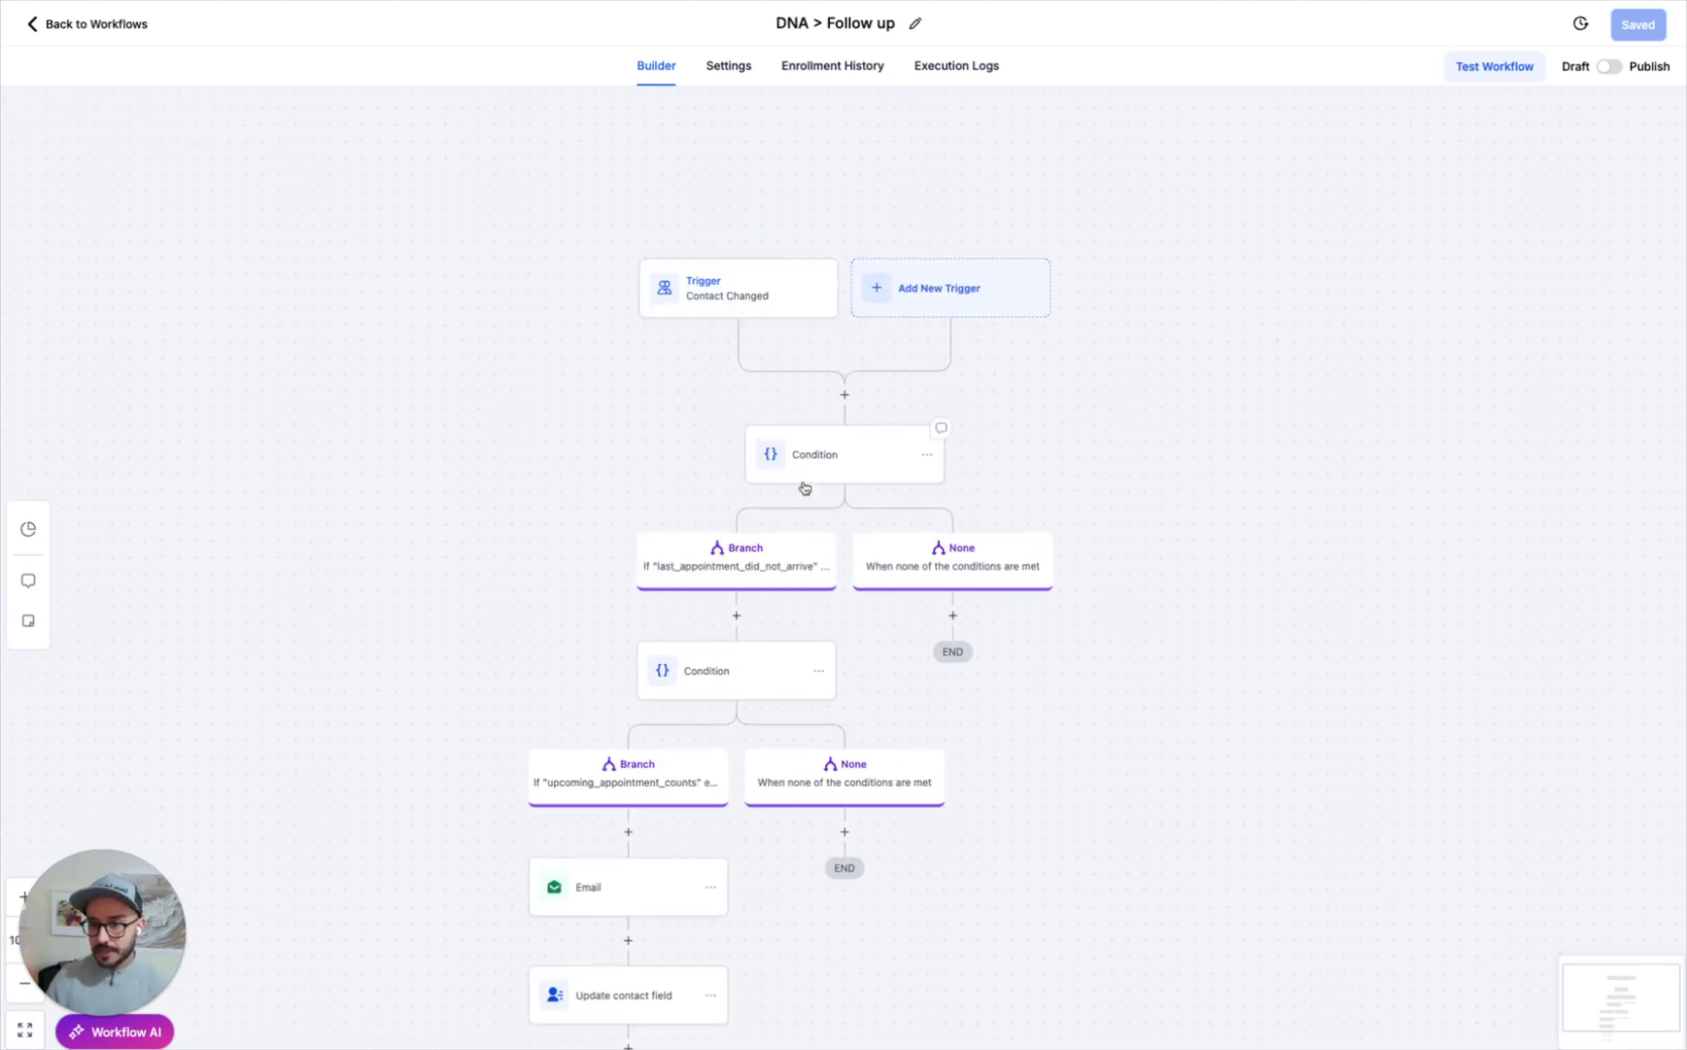
{"action": "left_click", "coordinate": [757, 284]}
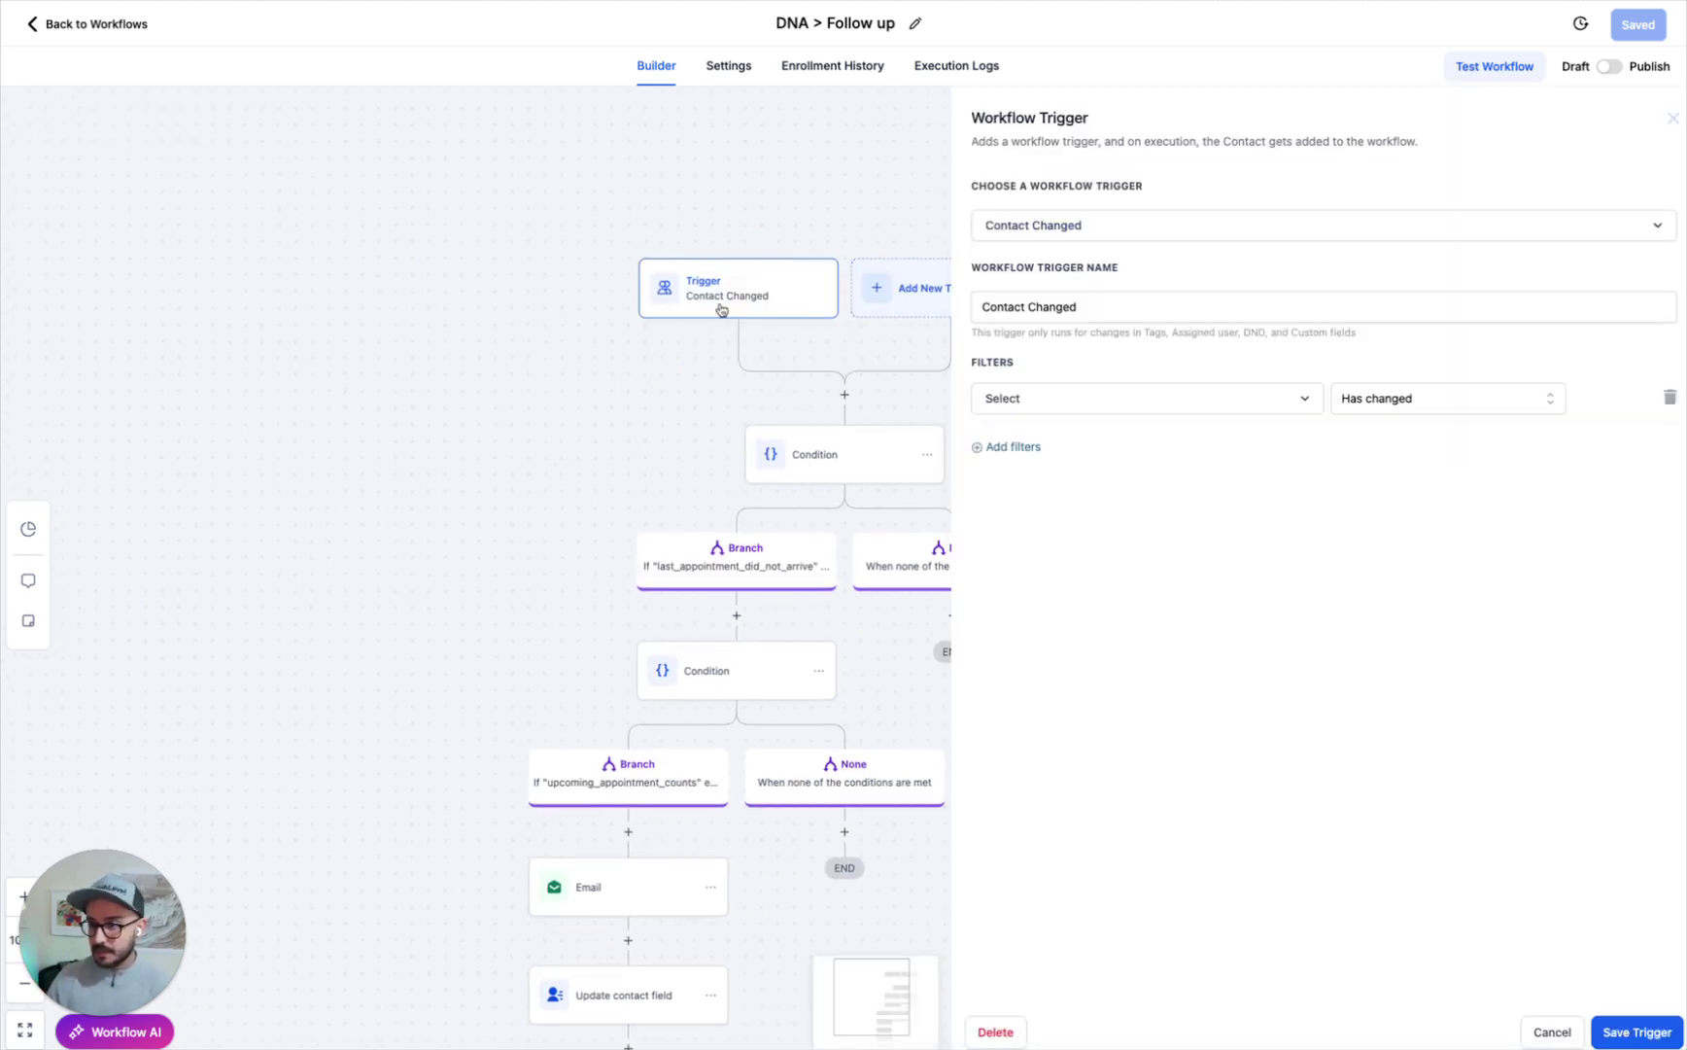
Set the trigger filter to last_appointment_did_not_arrive with Has changed, and save the trigger.
{"action": "left_click", "coordinate": [991, 408]}
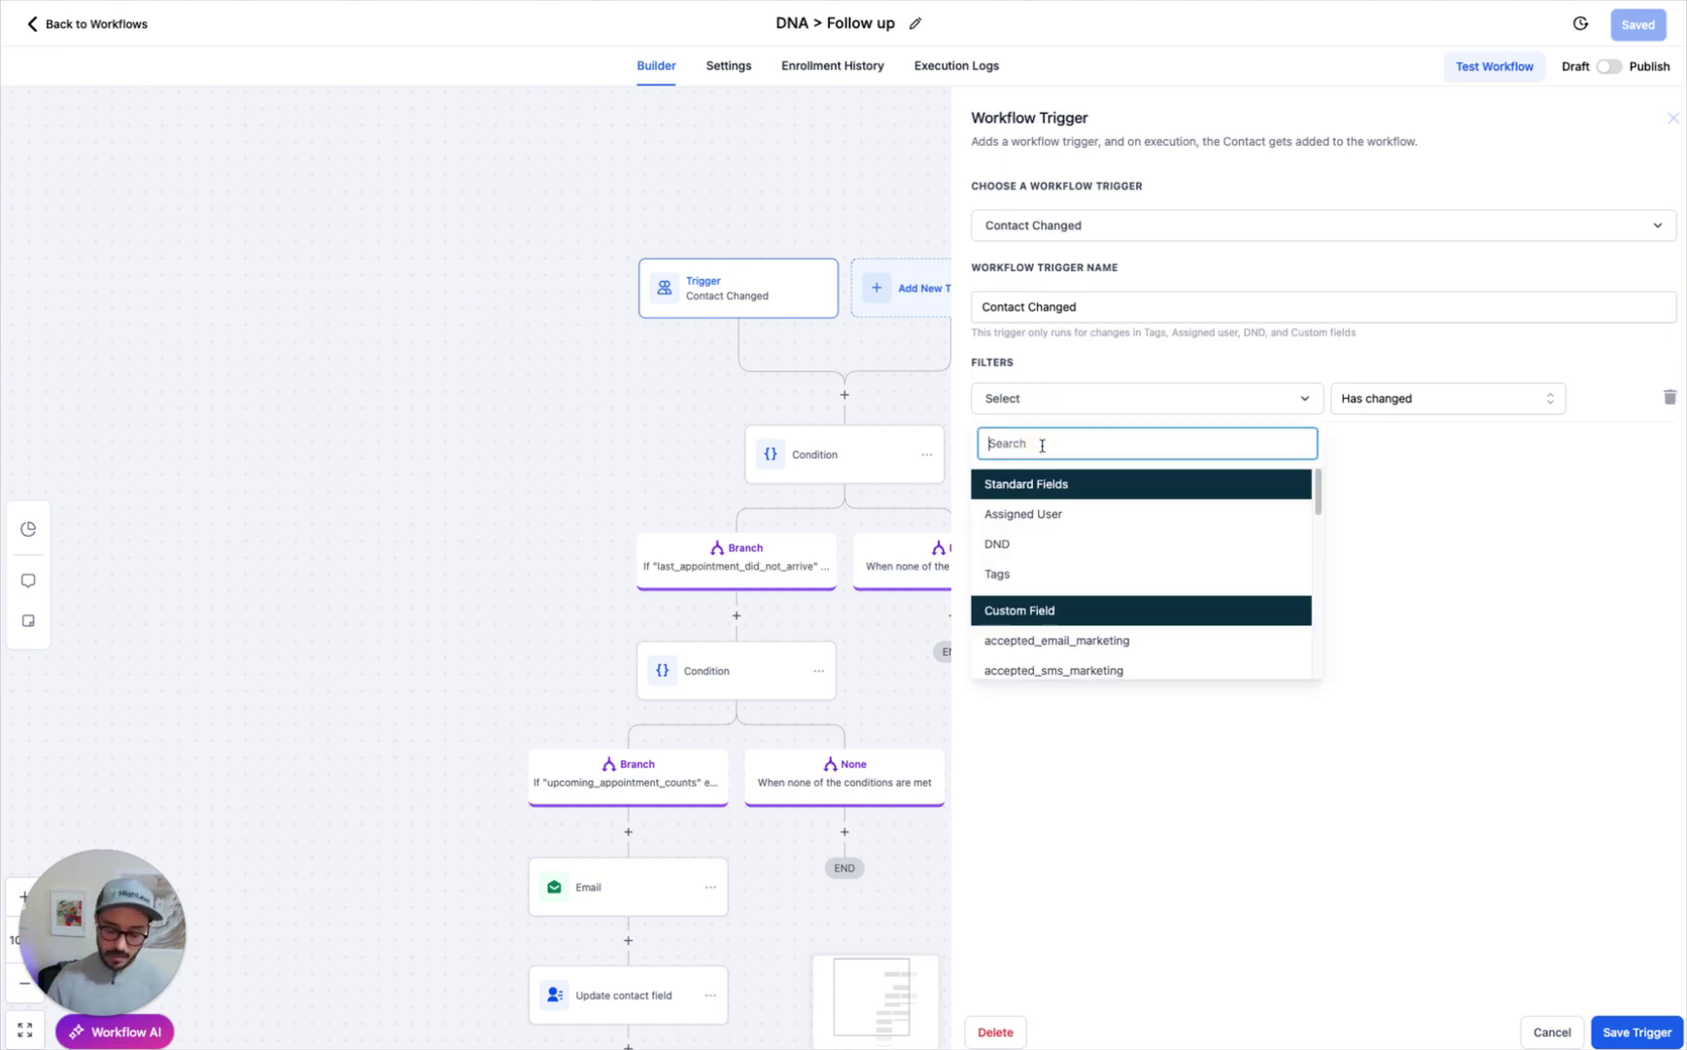
{"action": "type", "text": "las"}
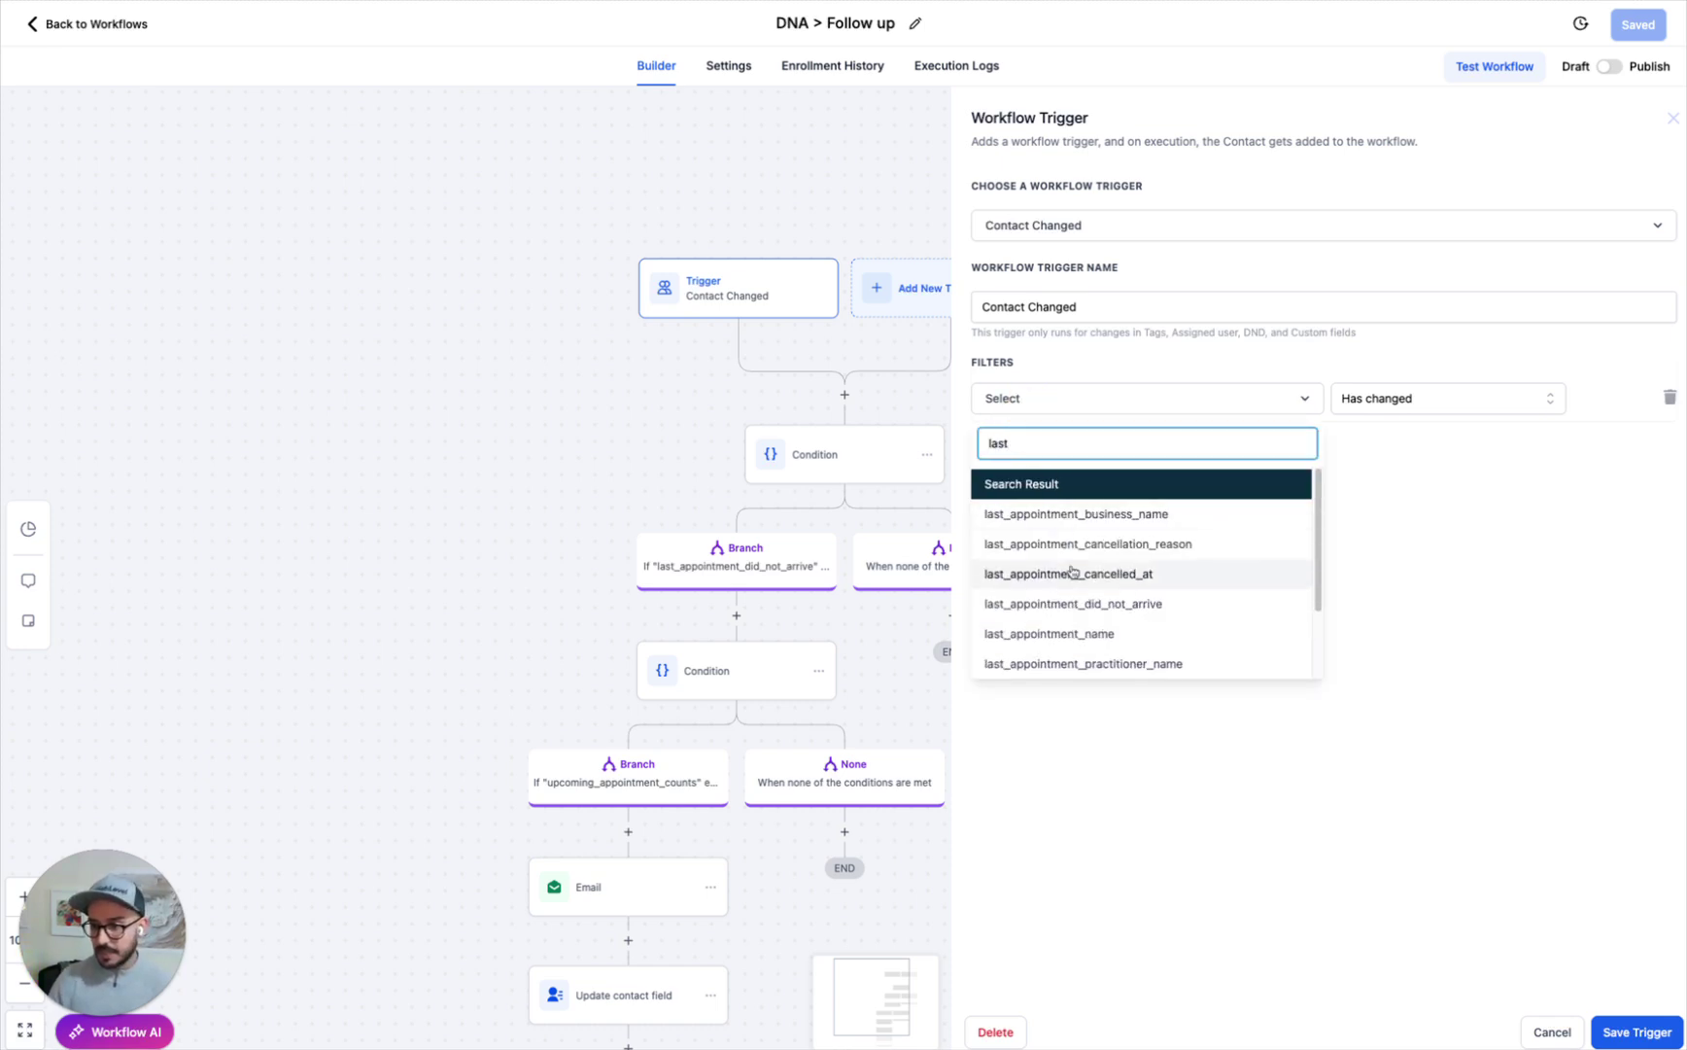
{"action": "type", "text": "t"}
{"action": "left_click", "coordinate": [1118, 604]}
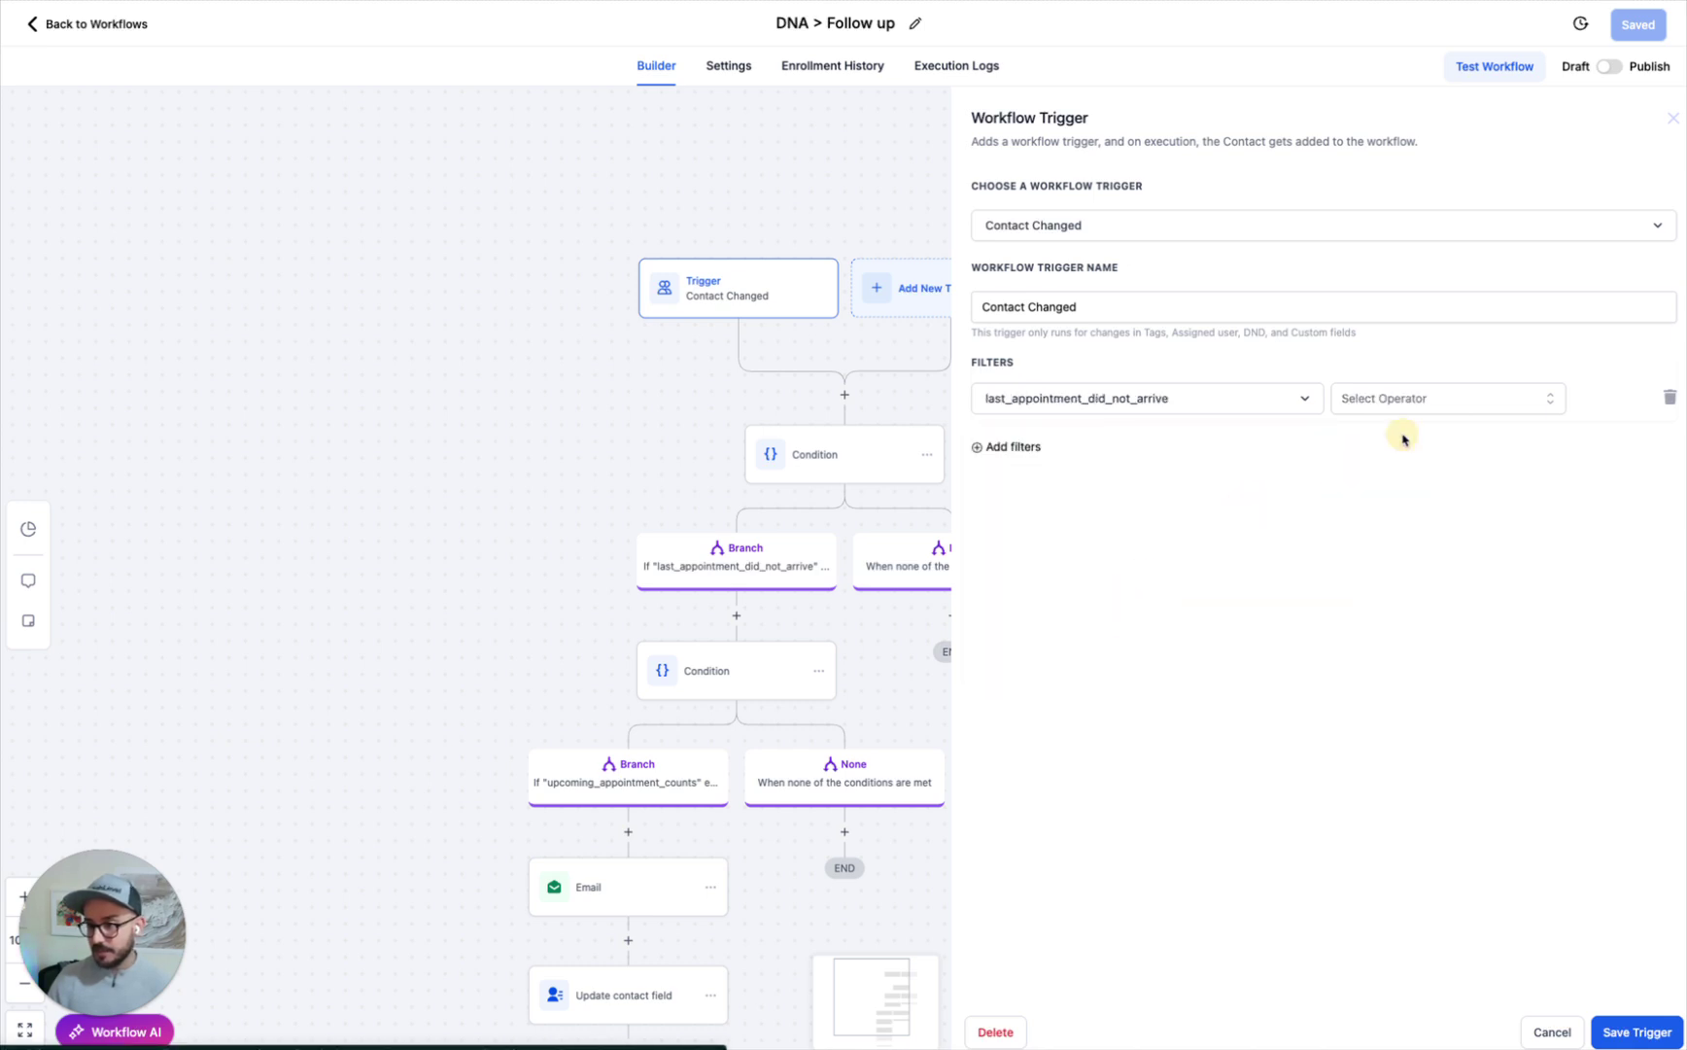
{"action": "left_click", "coordinate": [1403, 428]}
{"action": "left_click", "coordinate": [1403, 435]}
{"action": "left_click", "coordinate": [1624, 1028]}
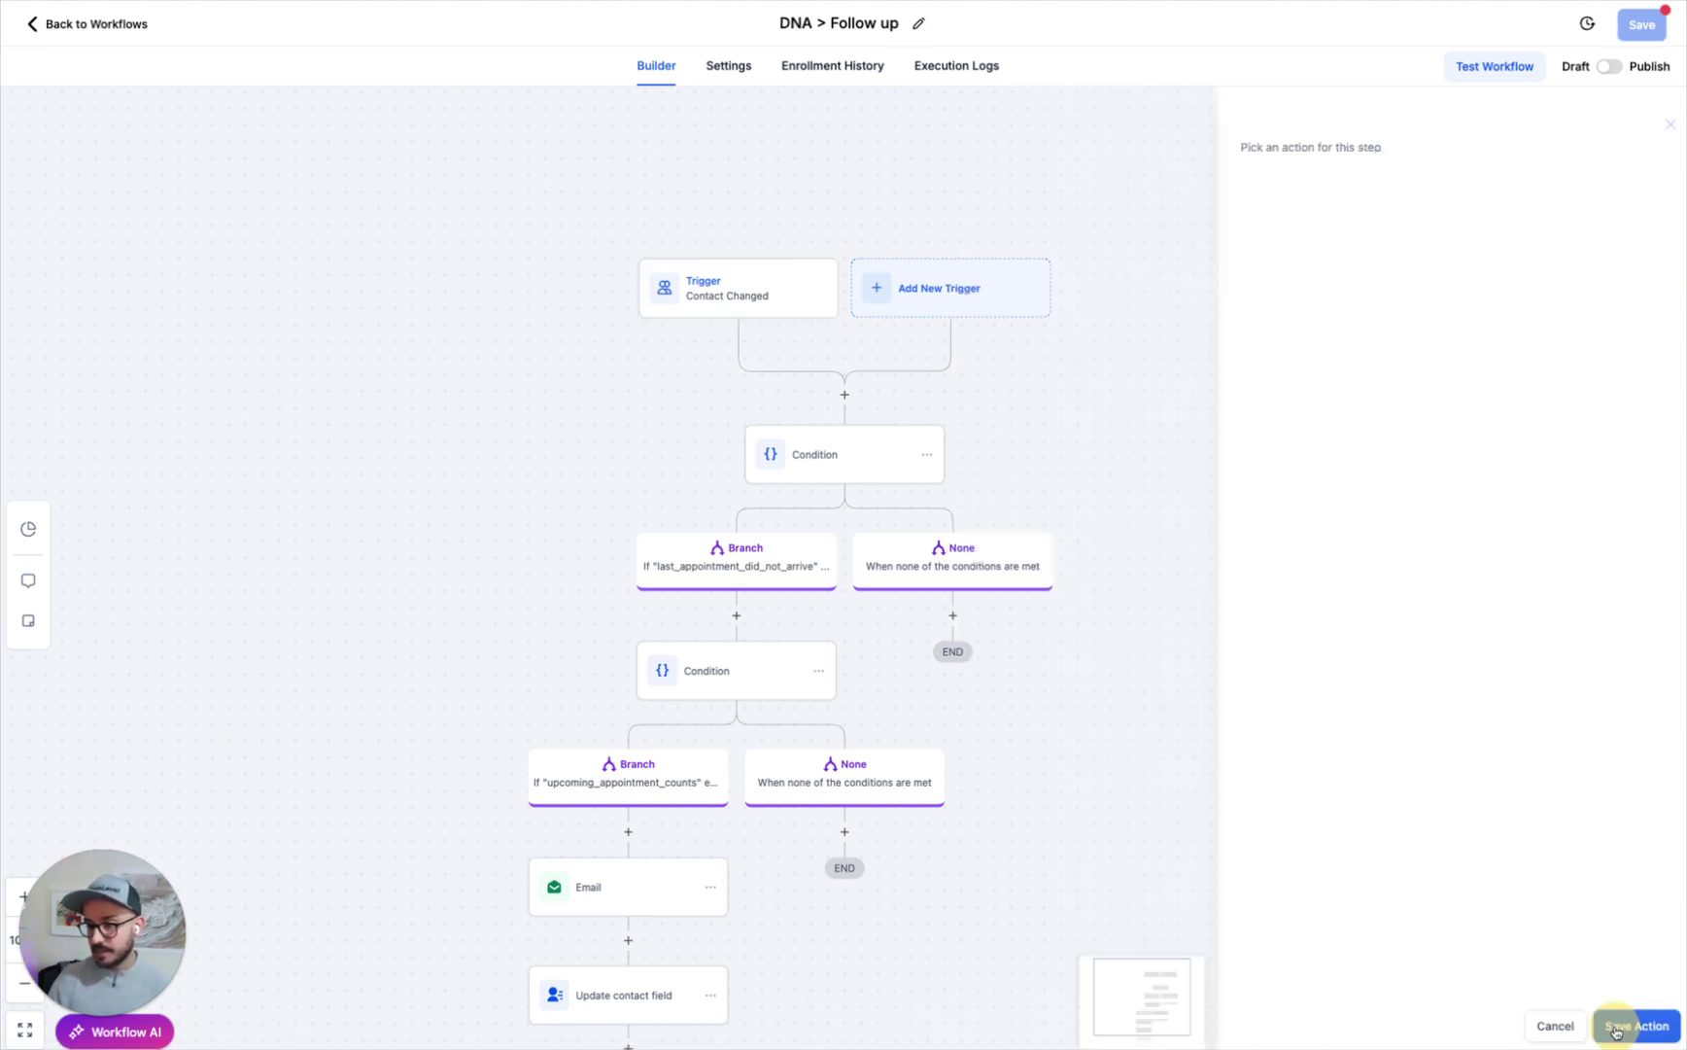
Inspect the conditions on the last appointment's non-arrival and the upcoming appointment counts, closing each without changes.
{"action": "left_click", "coordinate": [846, 465]}
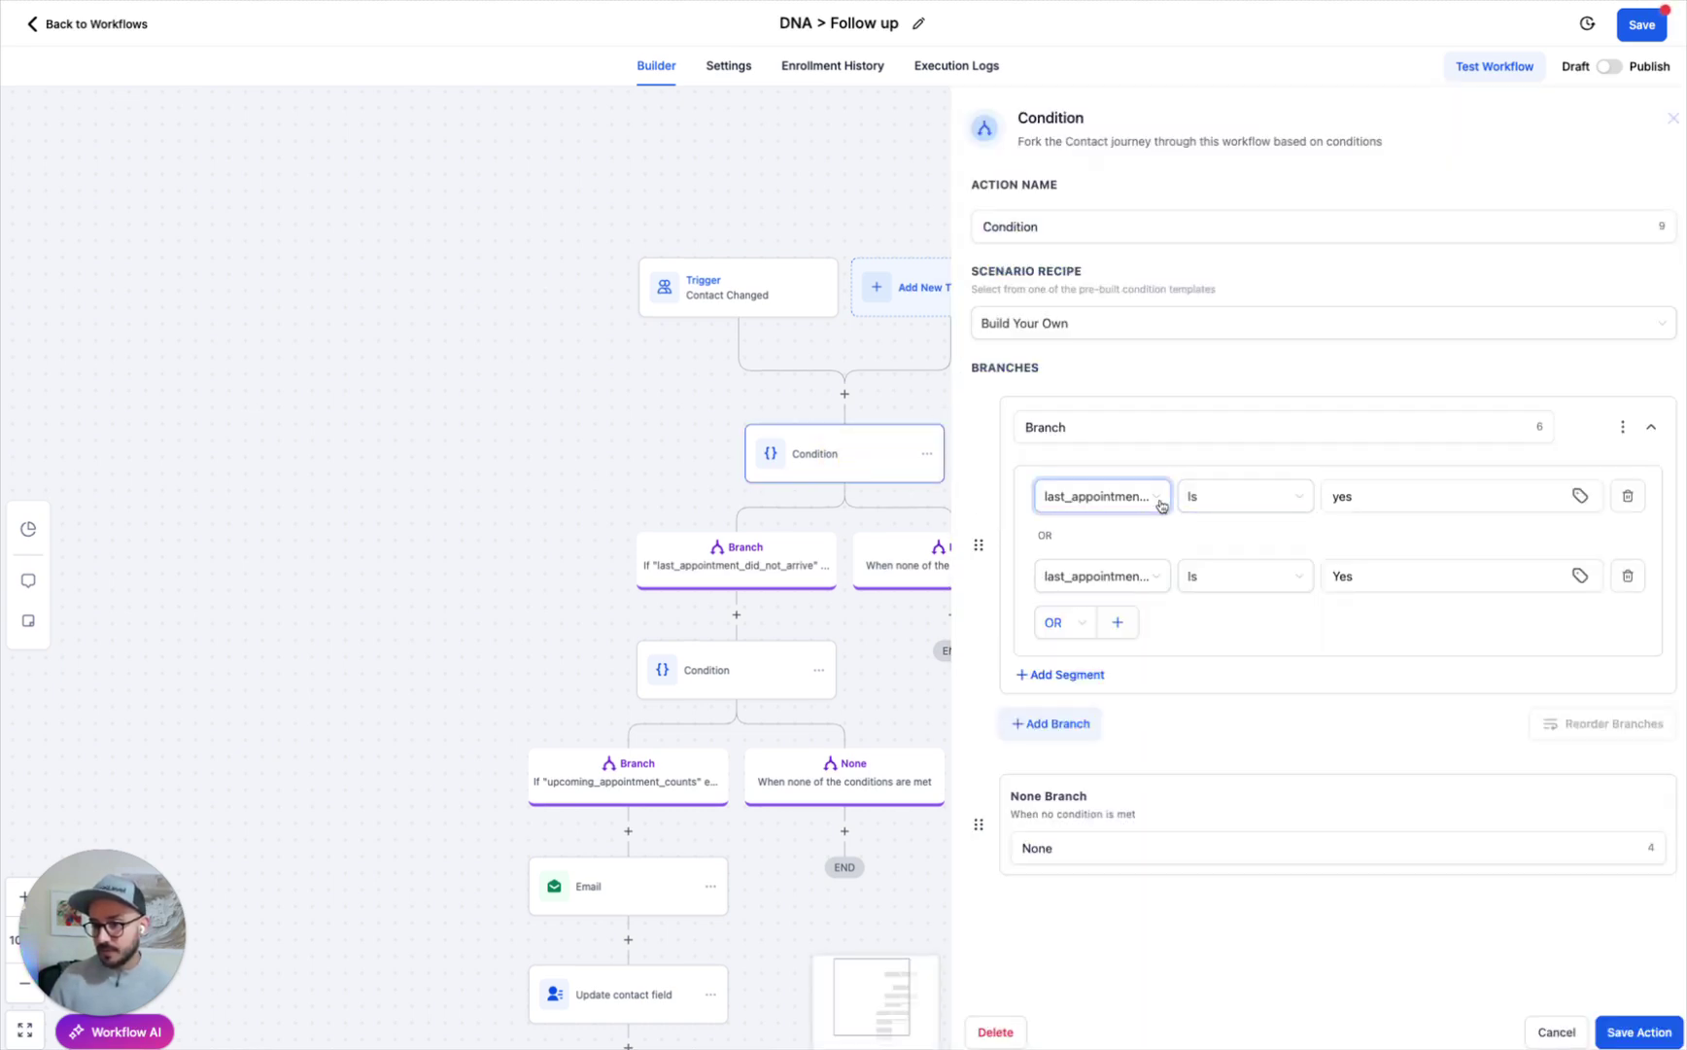
{"action": "left_click", "coordinate": [1366, 501]}
{"action": "left_click", "coordinate": [1358, 553]}
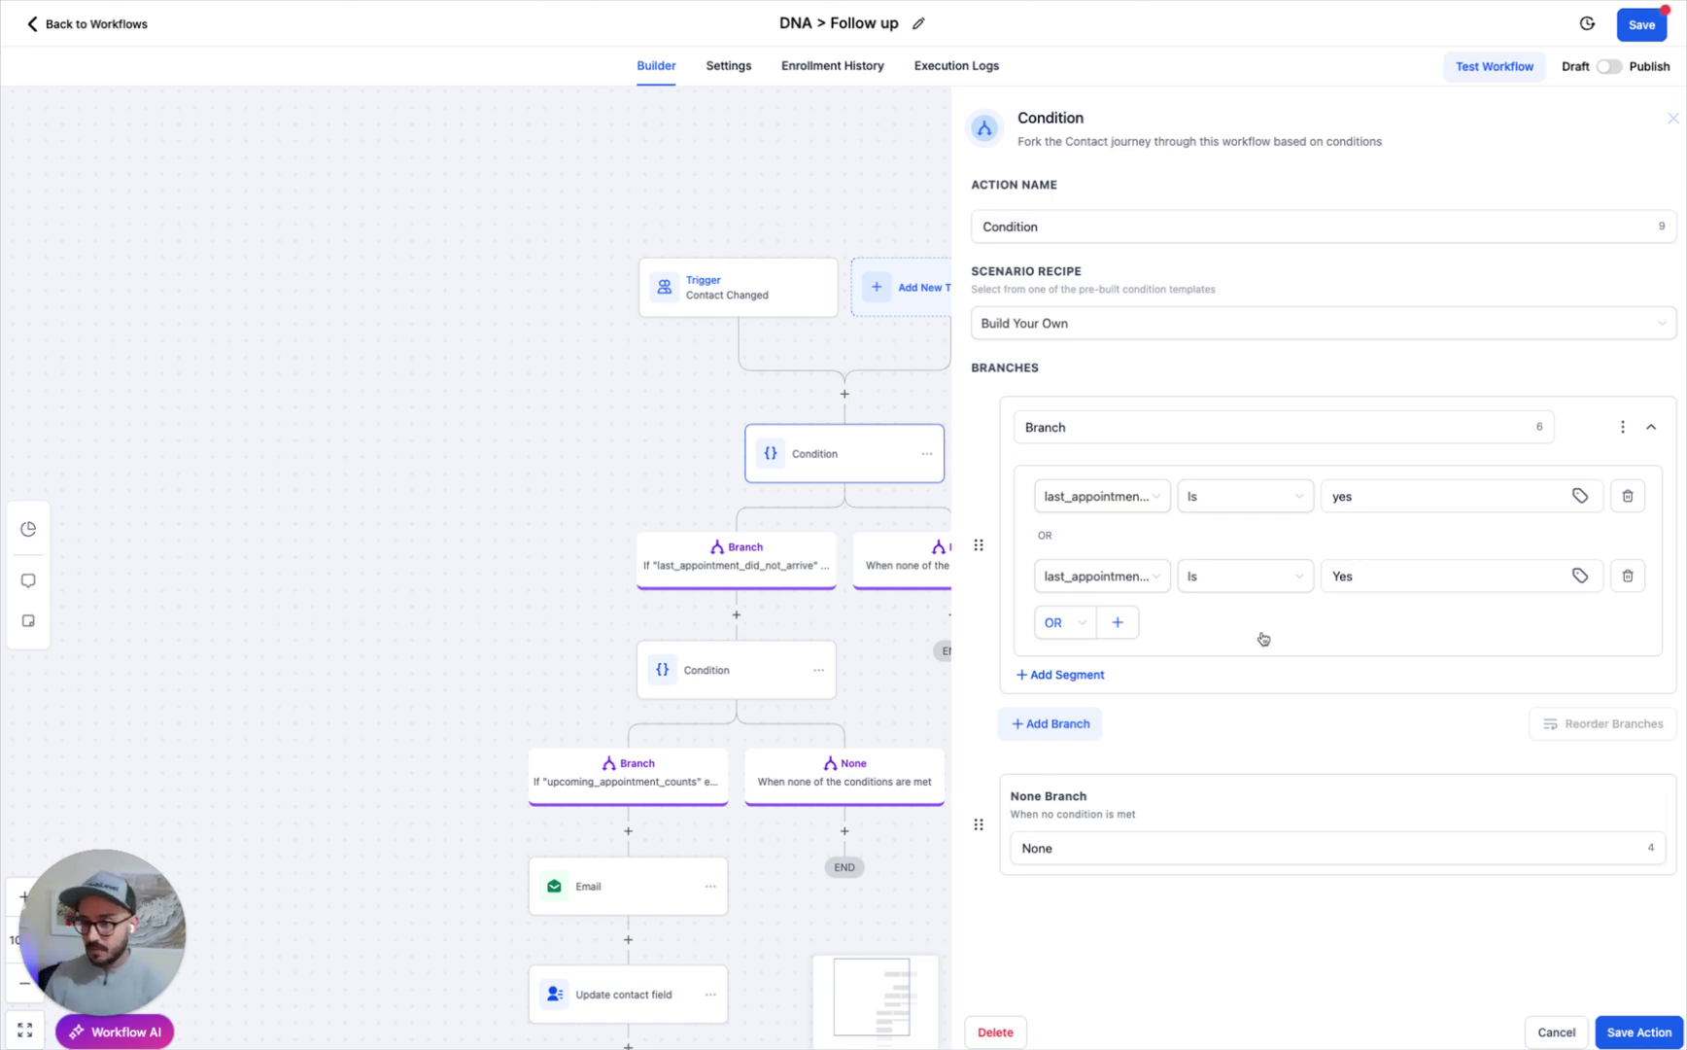
{"action": "left_click", "coordinate": [1556, 1031]}
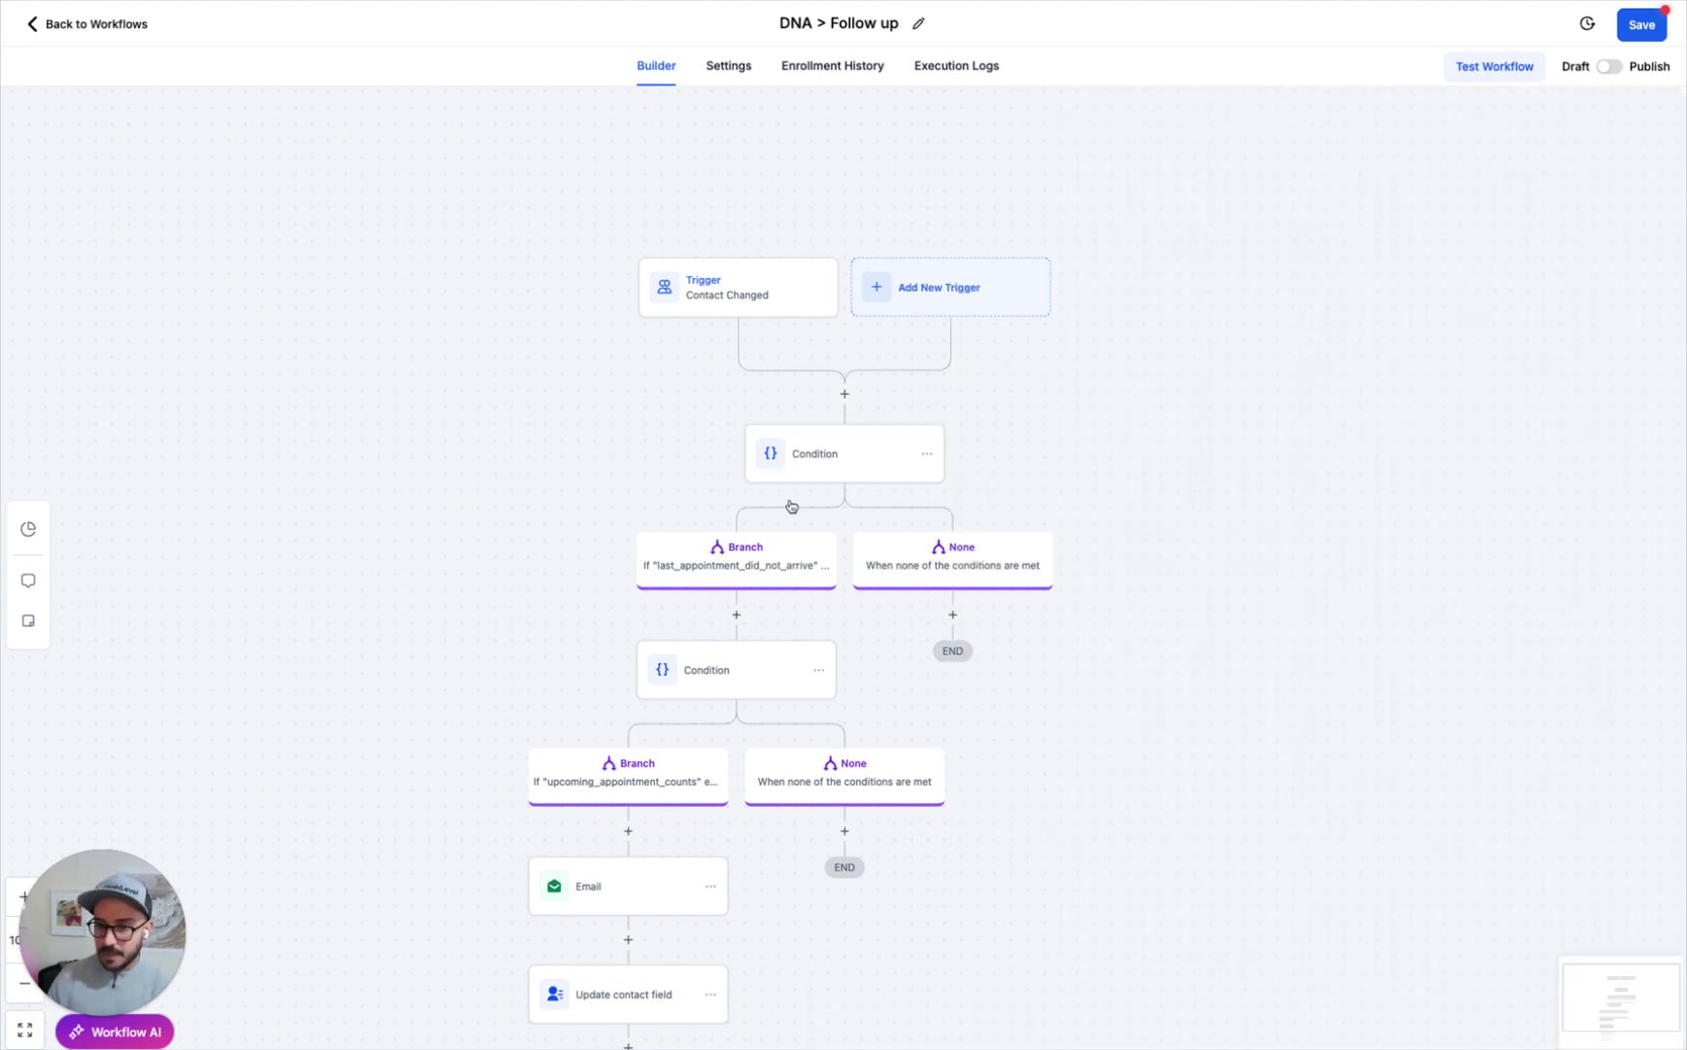
{"action": "left_click", "coordinate": [710, 680]}
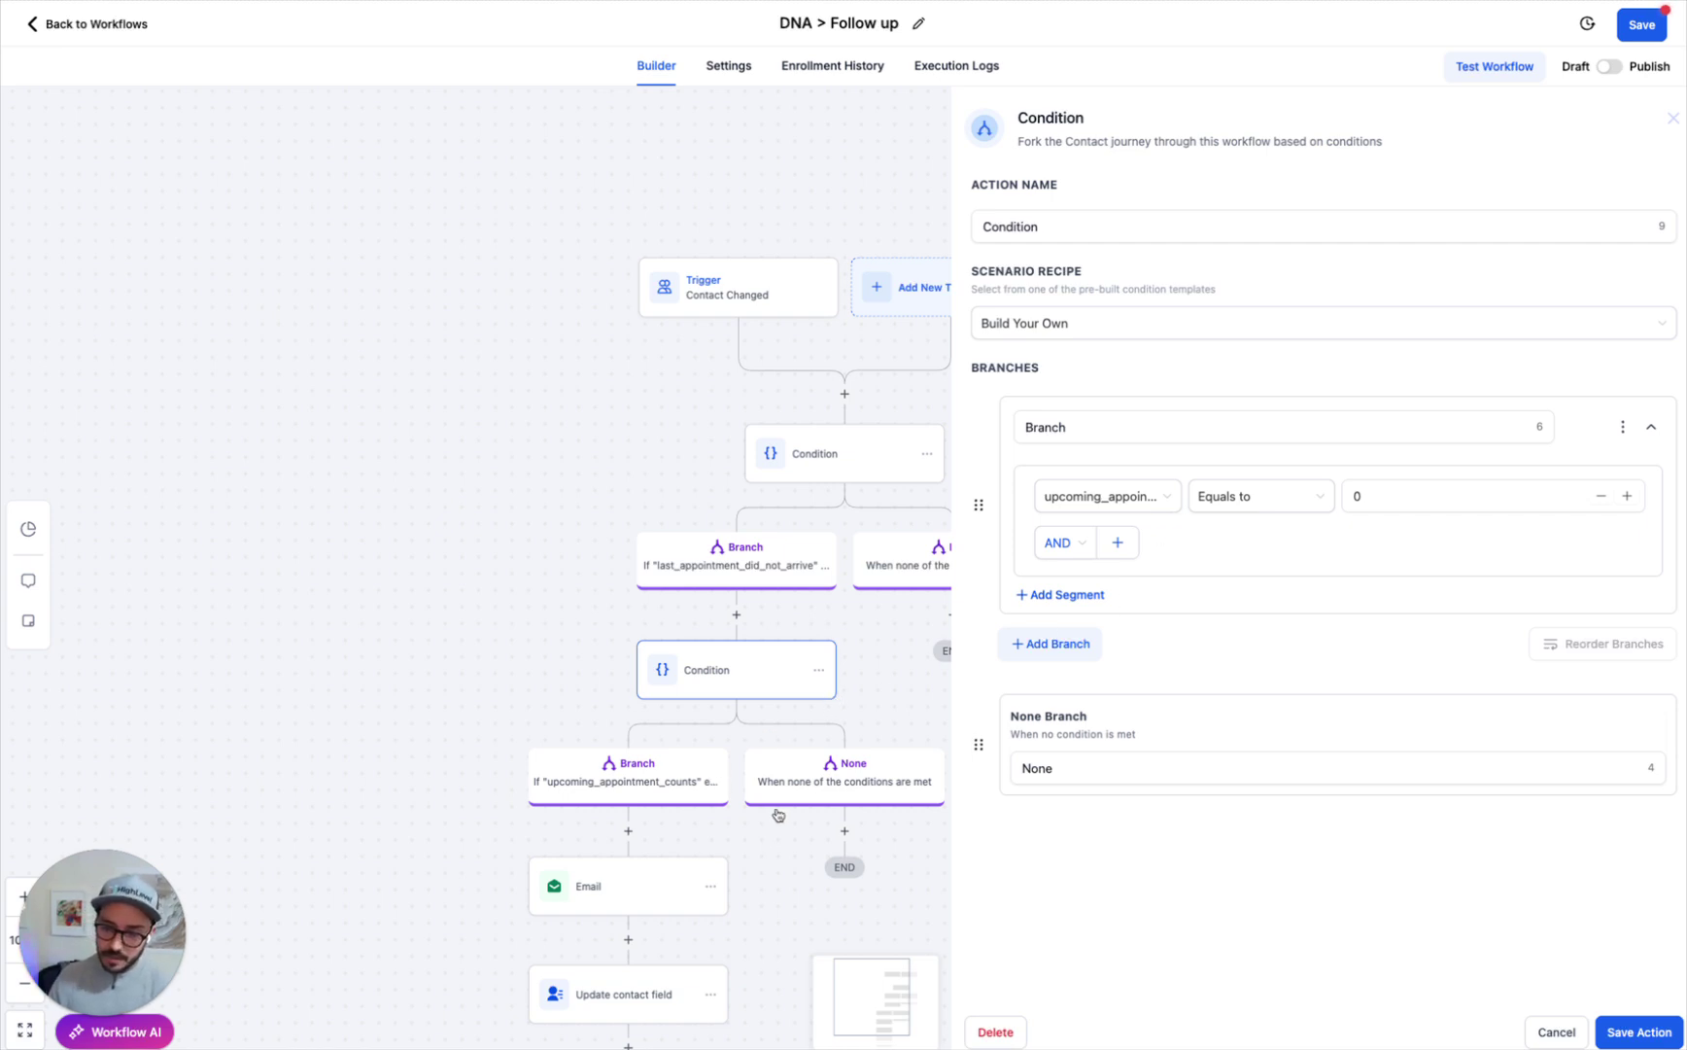
{"action": "left_click", "coordinate": [1545, 1028]}
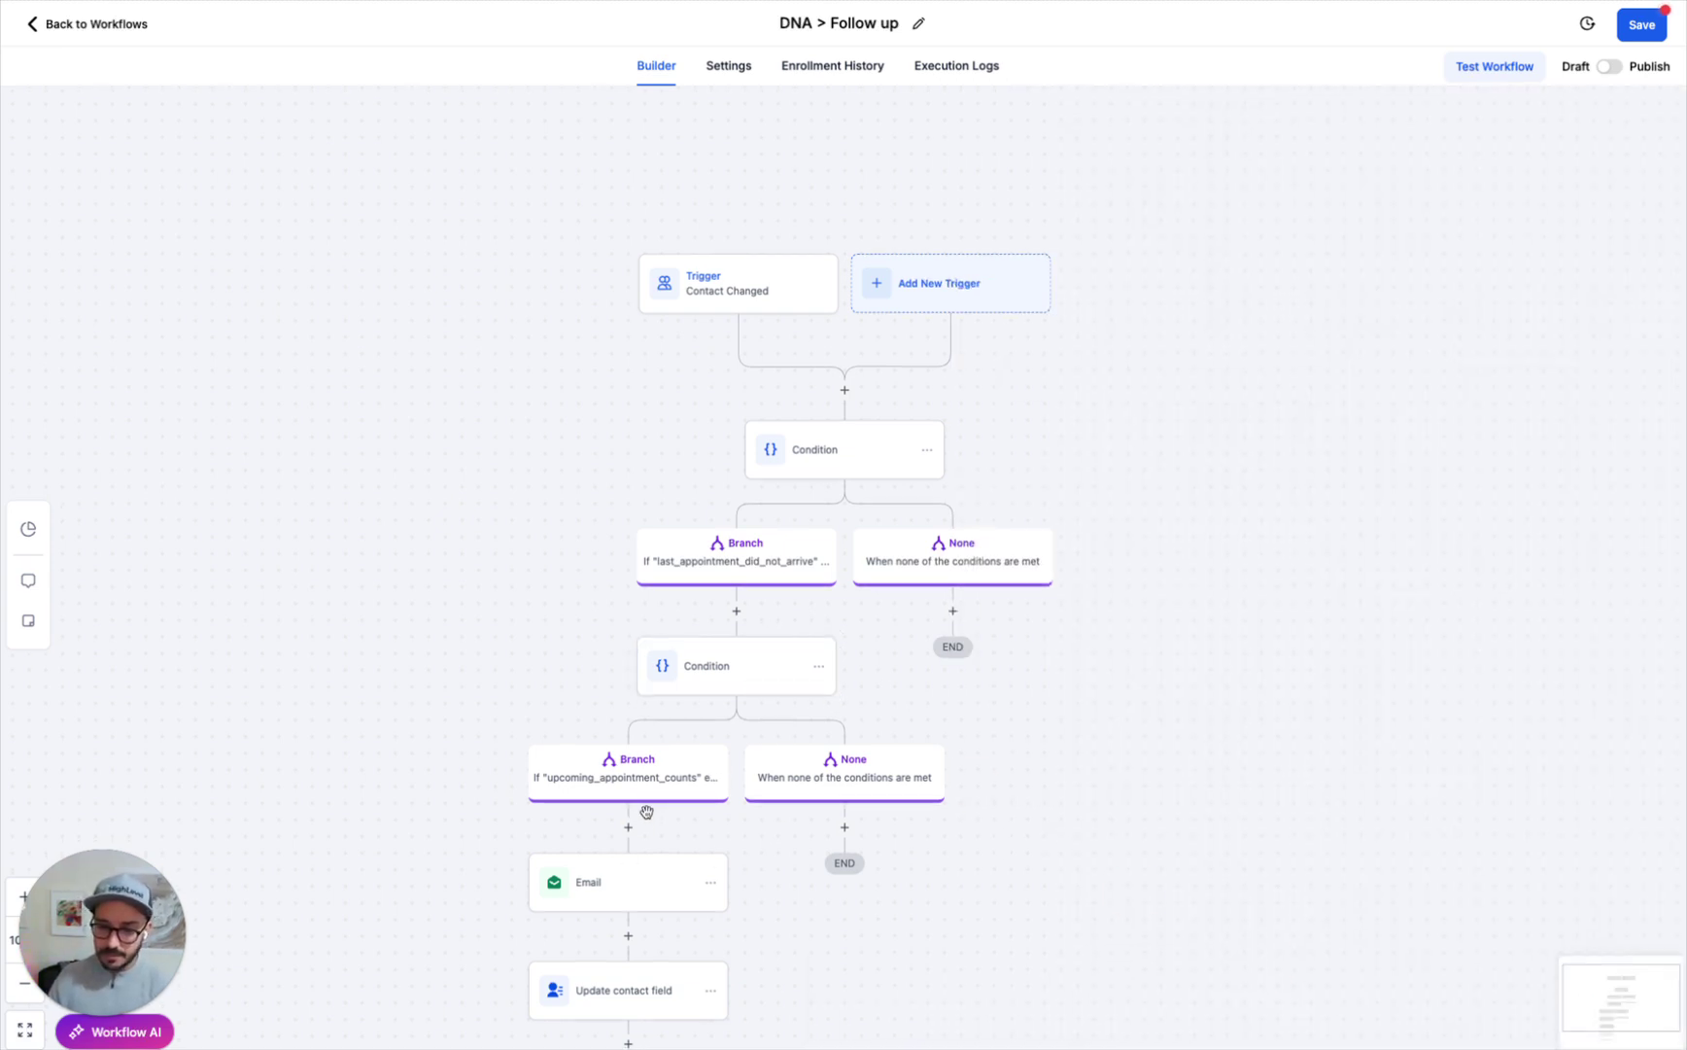
Review the Update contact field action against the non-arrival condition, and check the final one-day wait, leaving all unchanged.
{"action": "scroll", "coordinate": [646, 792], "scroll_direction": "down", "scroll_amount": 2}
{"action": "scroll", "coordinate": [622, 806], "scroll_direction": "down", "scroll_amount": 1}
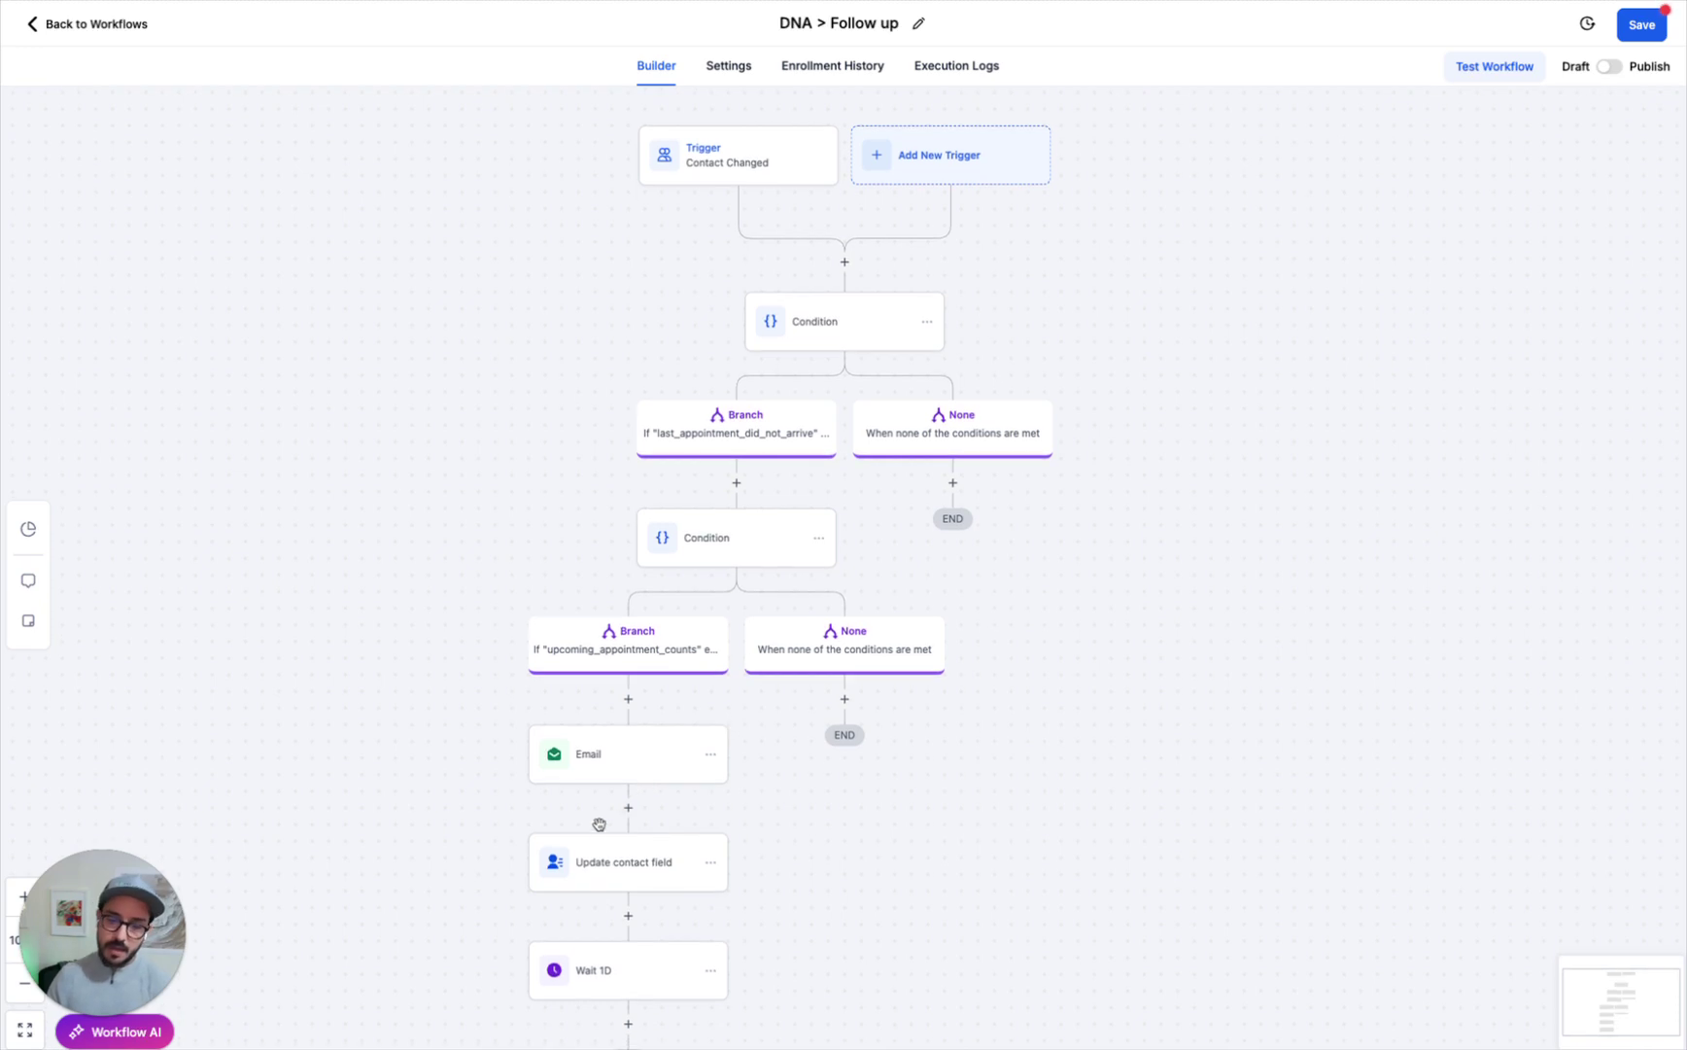
{"action": "left_click", "coordinate": [642, 875]}
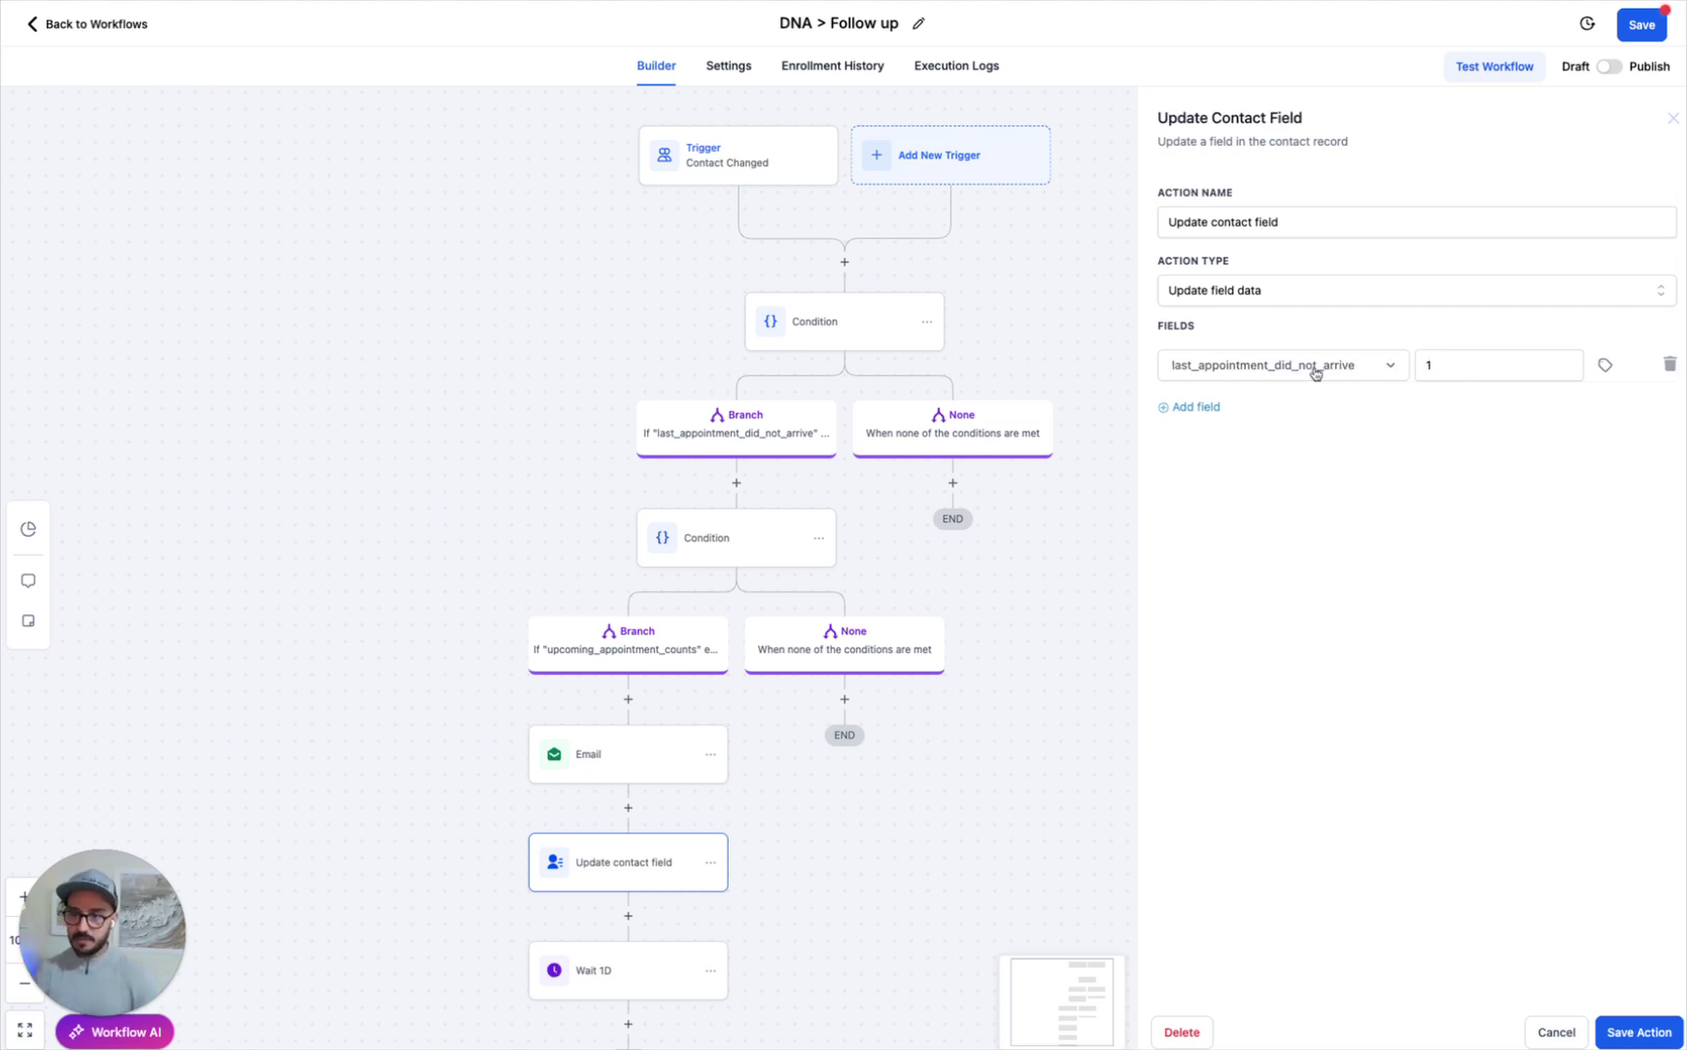
{"action": "left_click", "coordinate": [844, 338]}
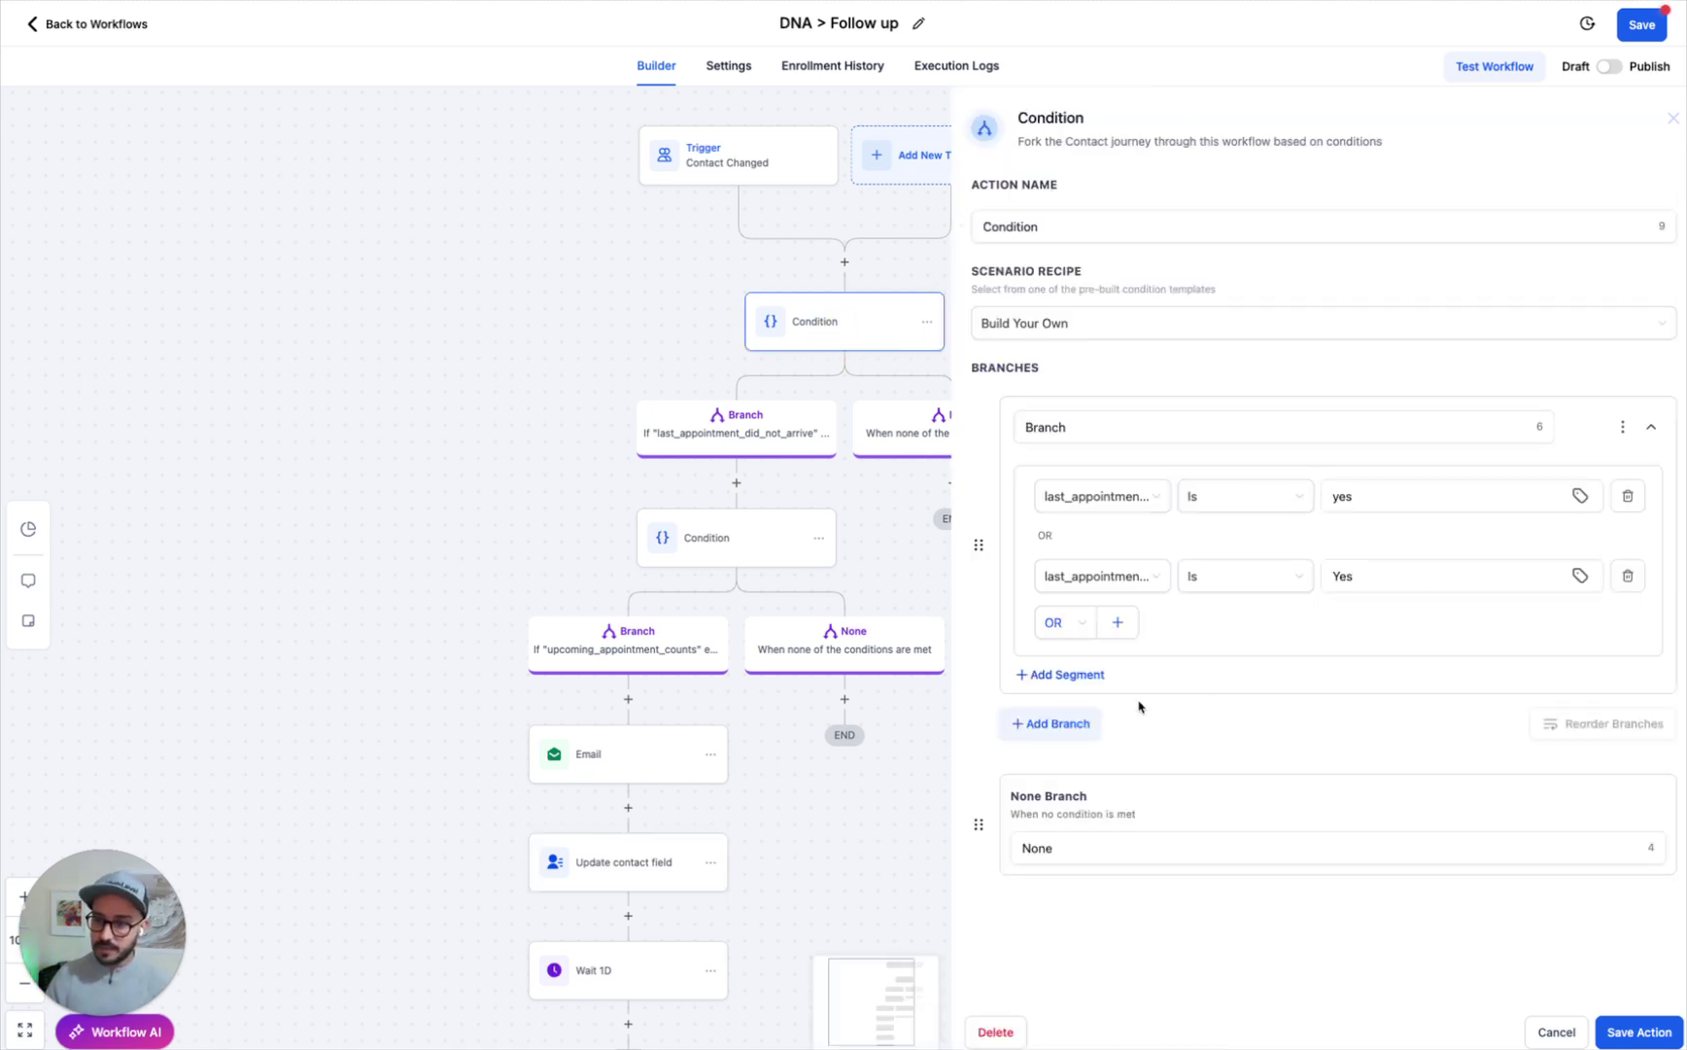
{"action": "left_click", "coordinate": [1553, 1033]}
{"action": "scroll", "coordinate": [821, 746], "scroll_direction": "down", "scroll_amount": 1}
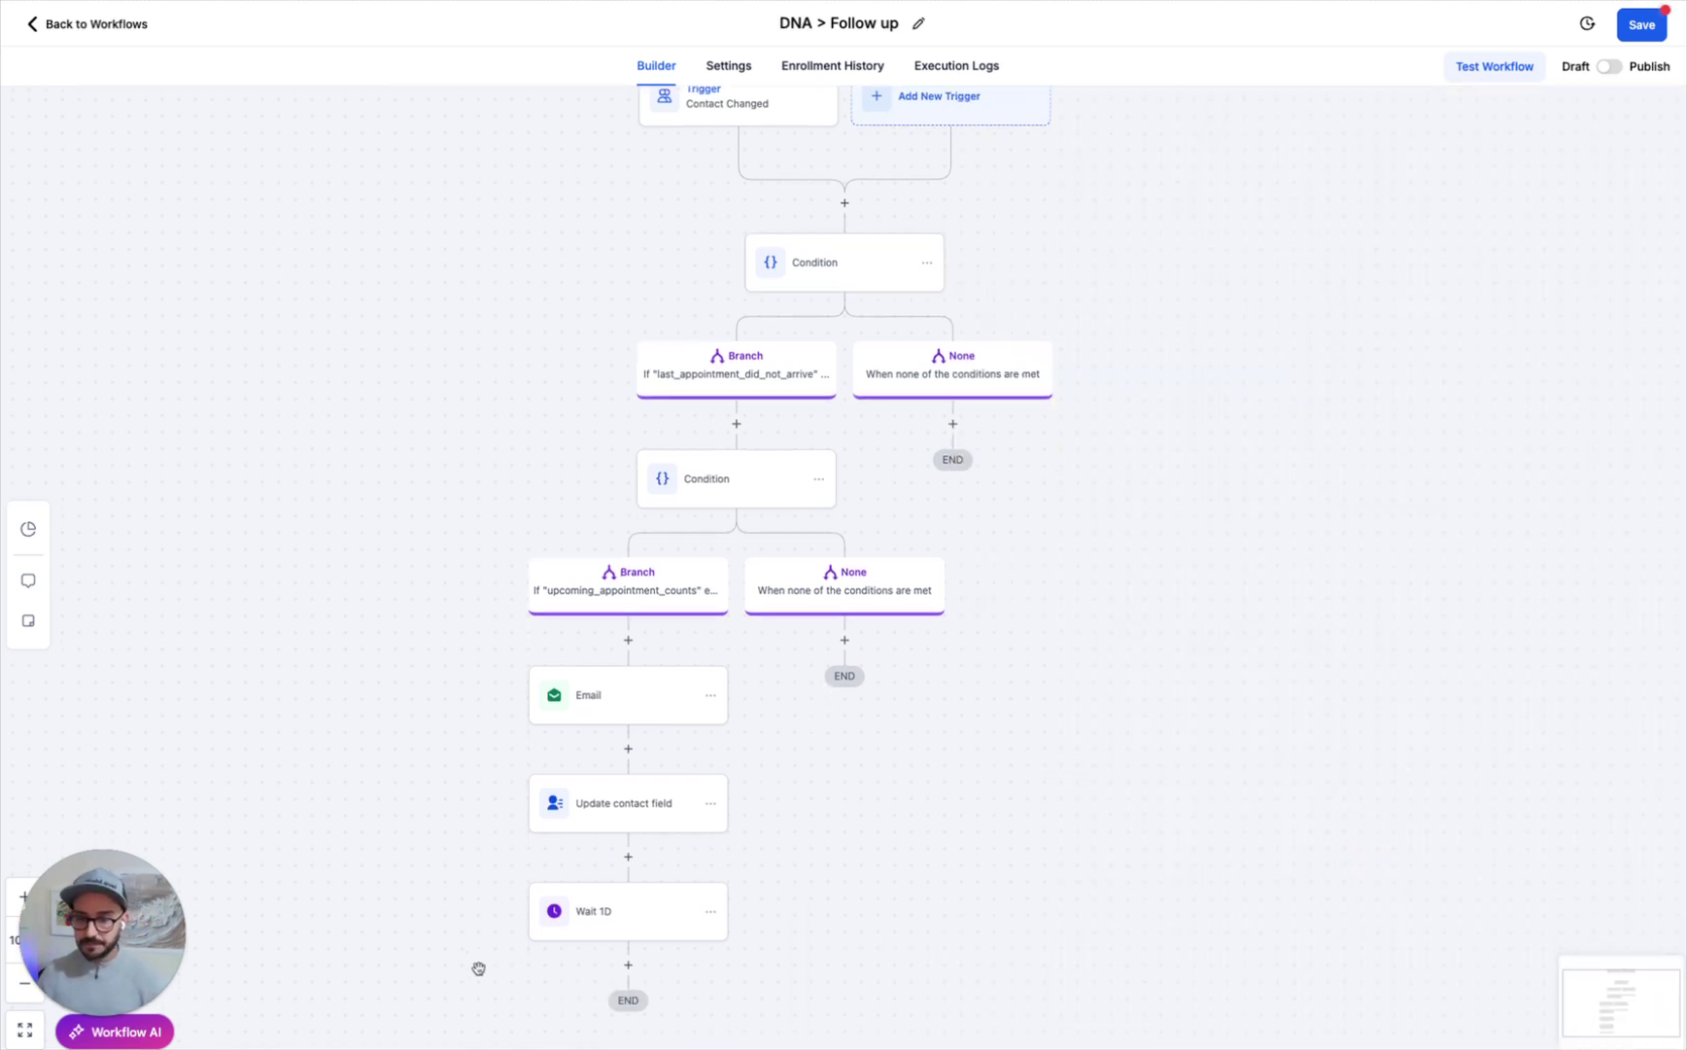
{"action": "left_click", "coordinate": [574, 929]}
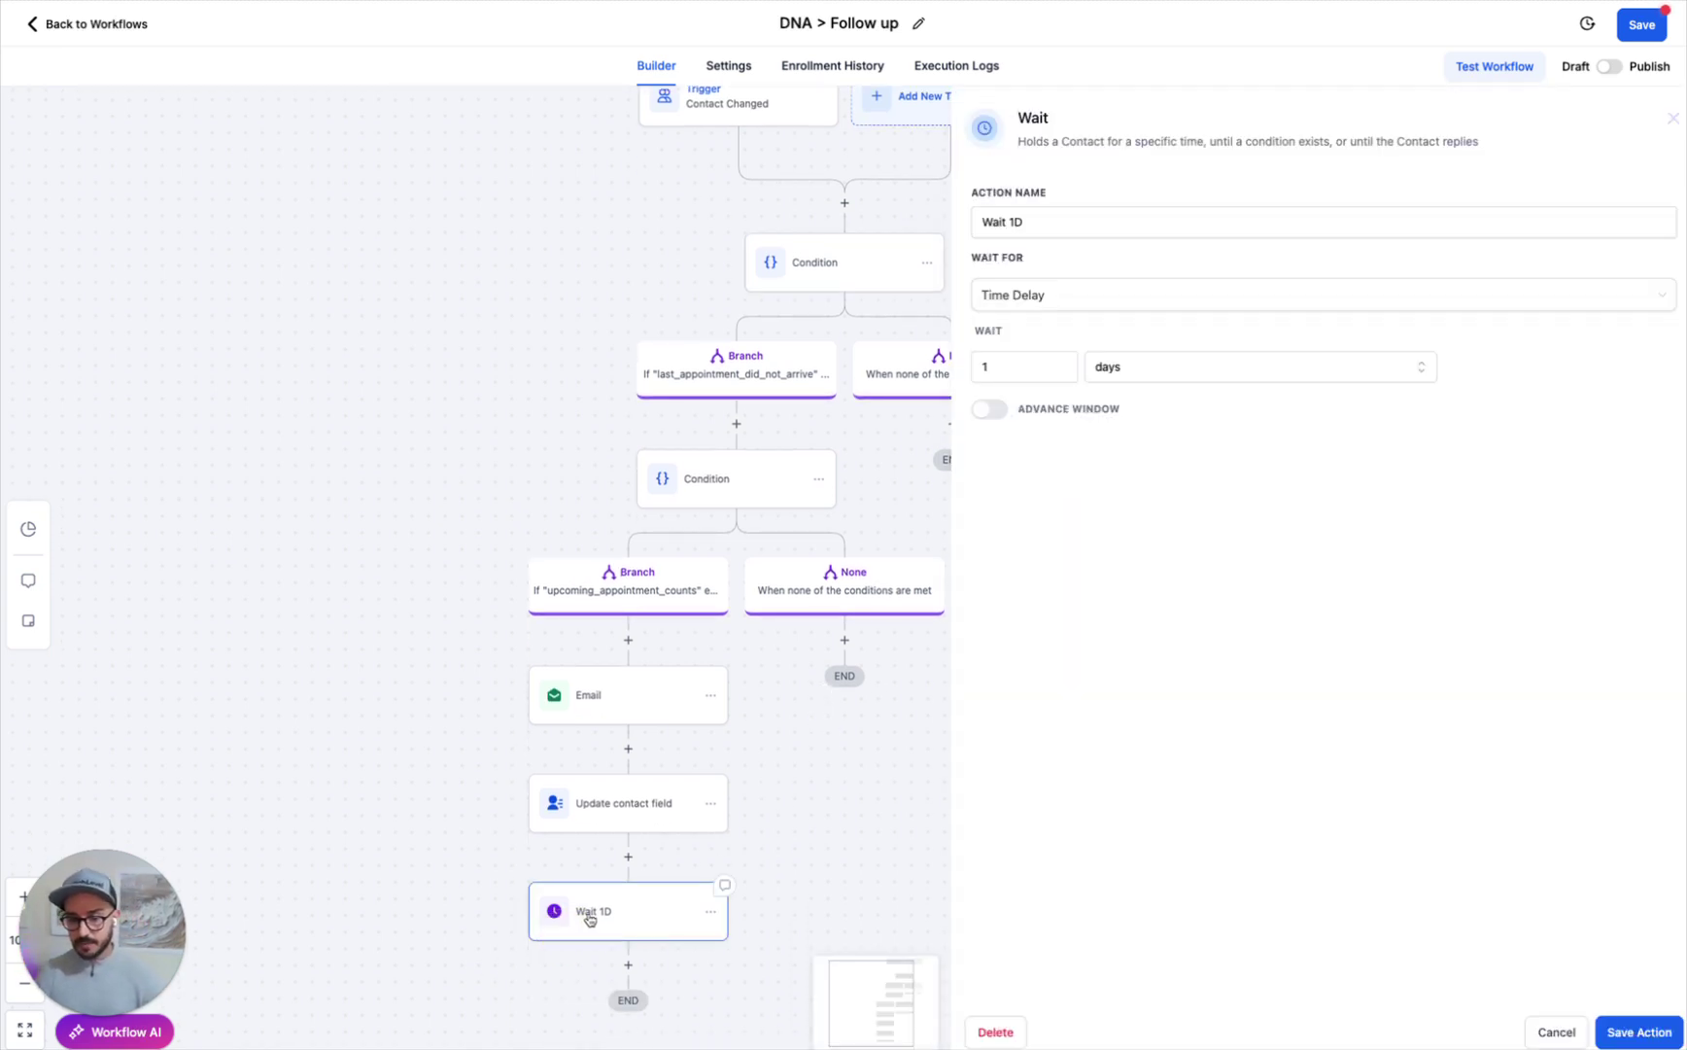
{"action": "left_click", "coordinate": [1548, 1029]}
Save the DNA > Follow up workflow and return to the workflow list.
{"action": "left_click", "coordinate": [1639, 35]}
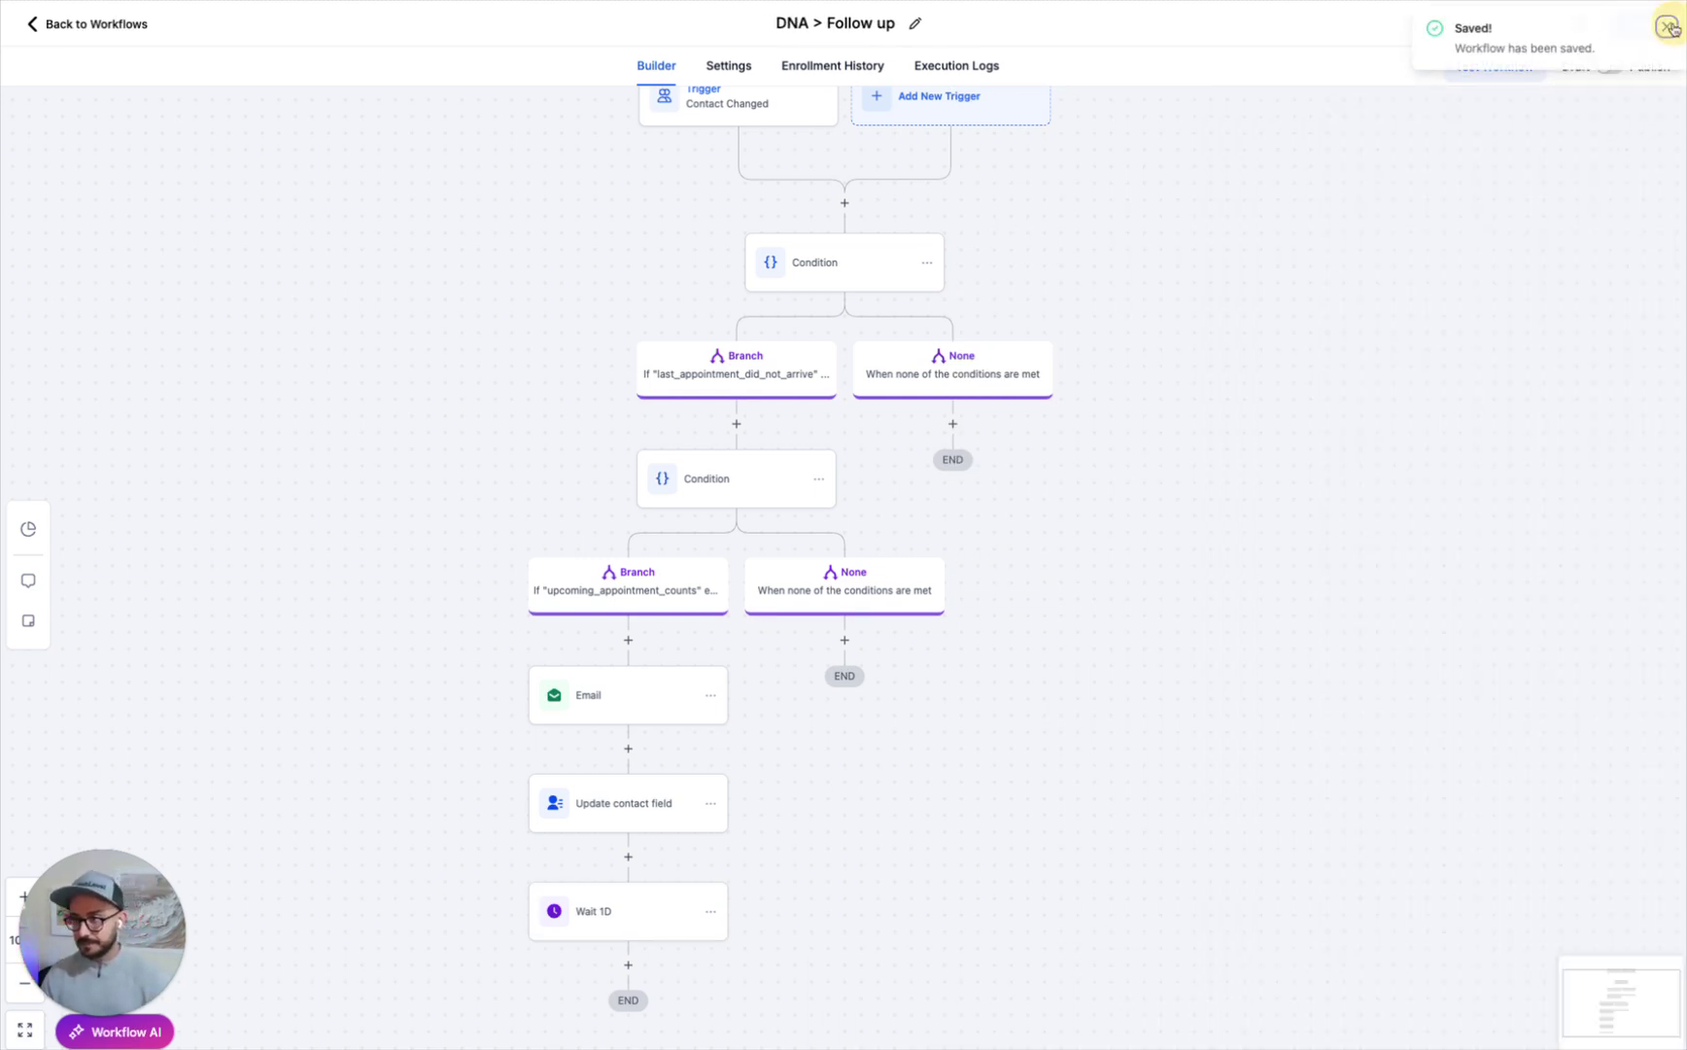
{"action": "left_click", "coordinate": [1668, 27]}
{"action": "left_click", "coordinate": [31, 26]}
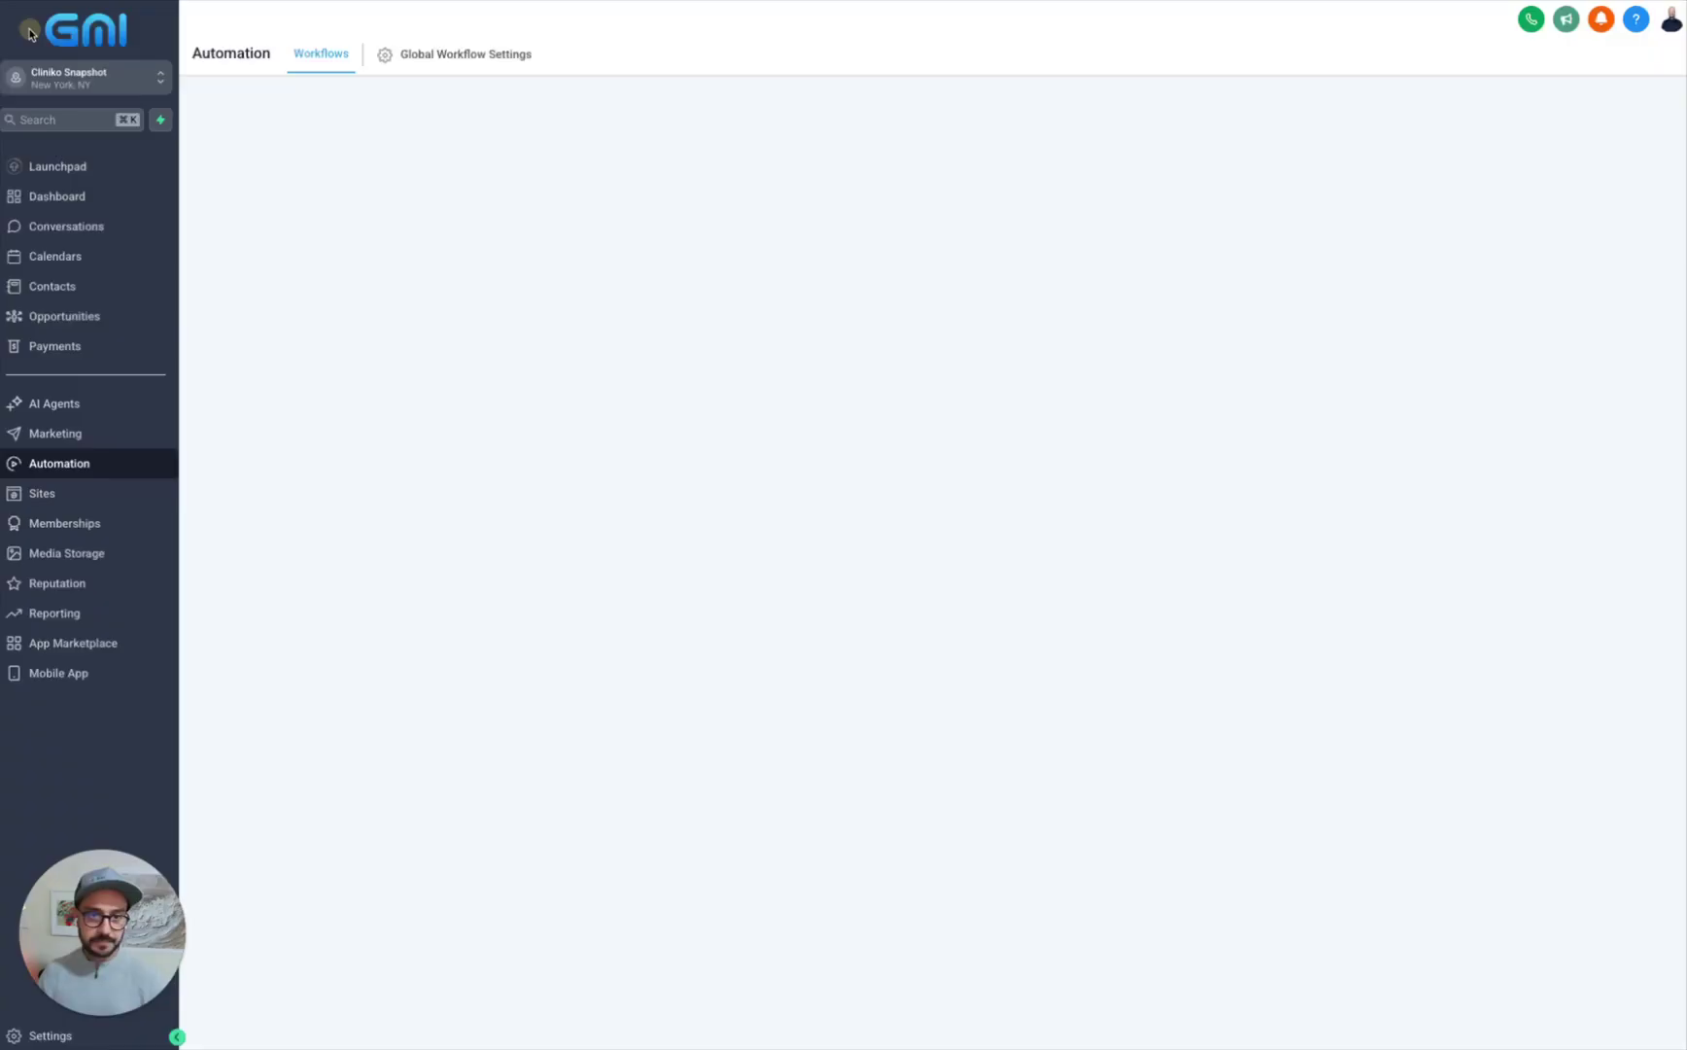
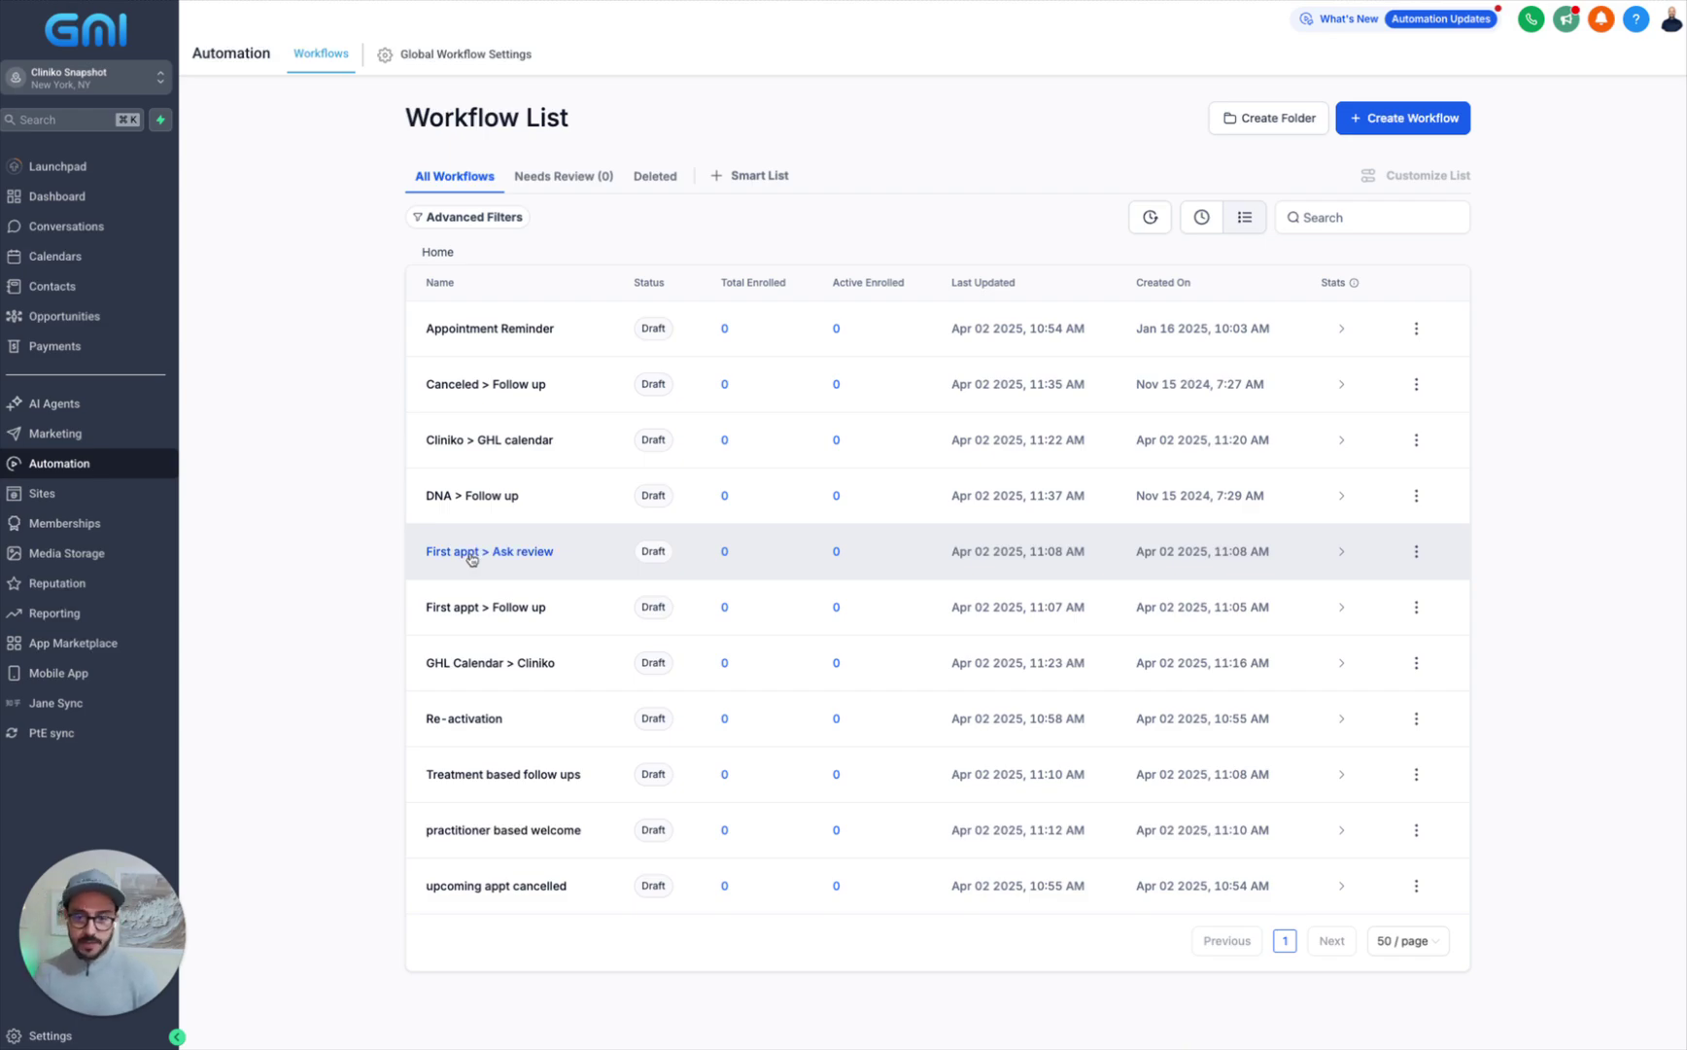
Open the First appt > Ask review workflow and inspect its Contact Changed trigger.
{"action": "left_click", "coordinate": [471, 554]}
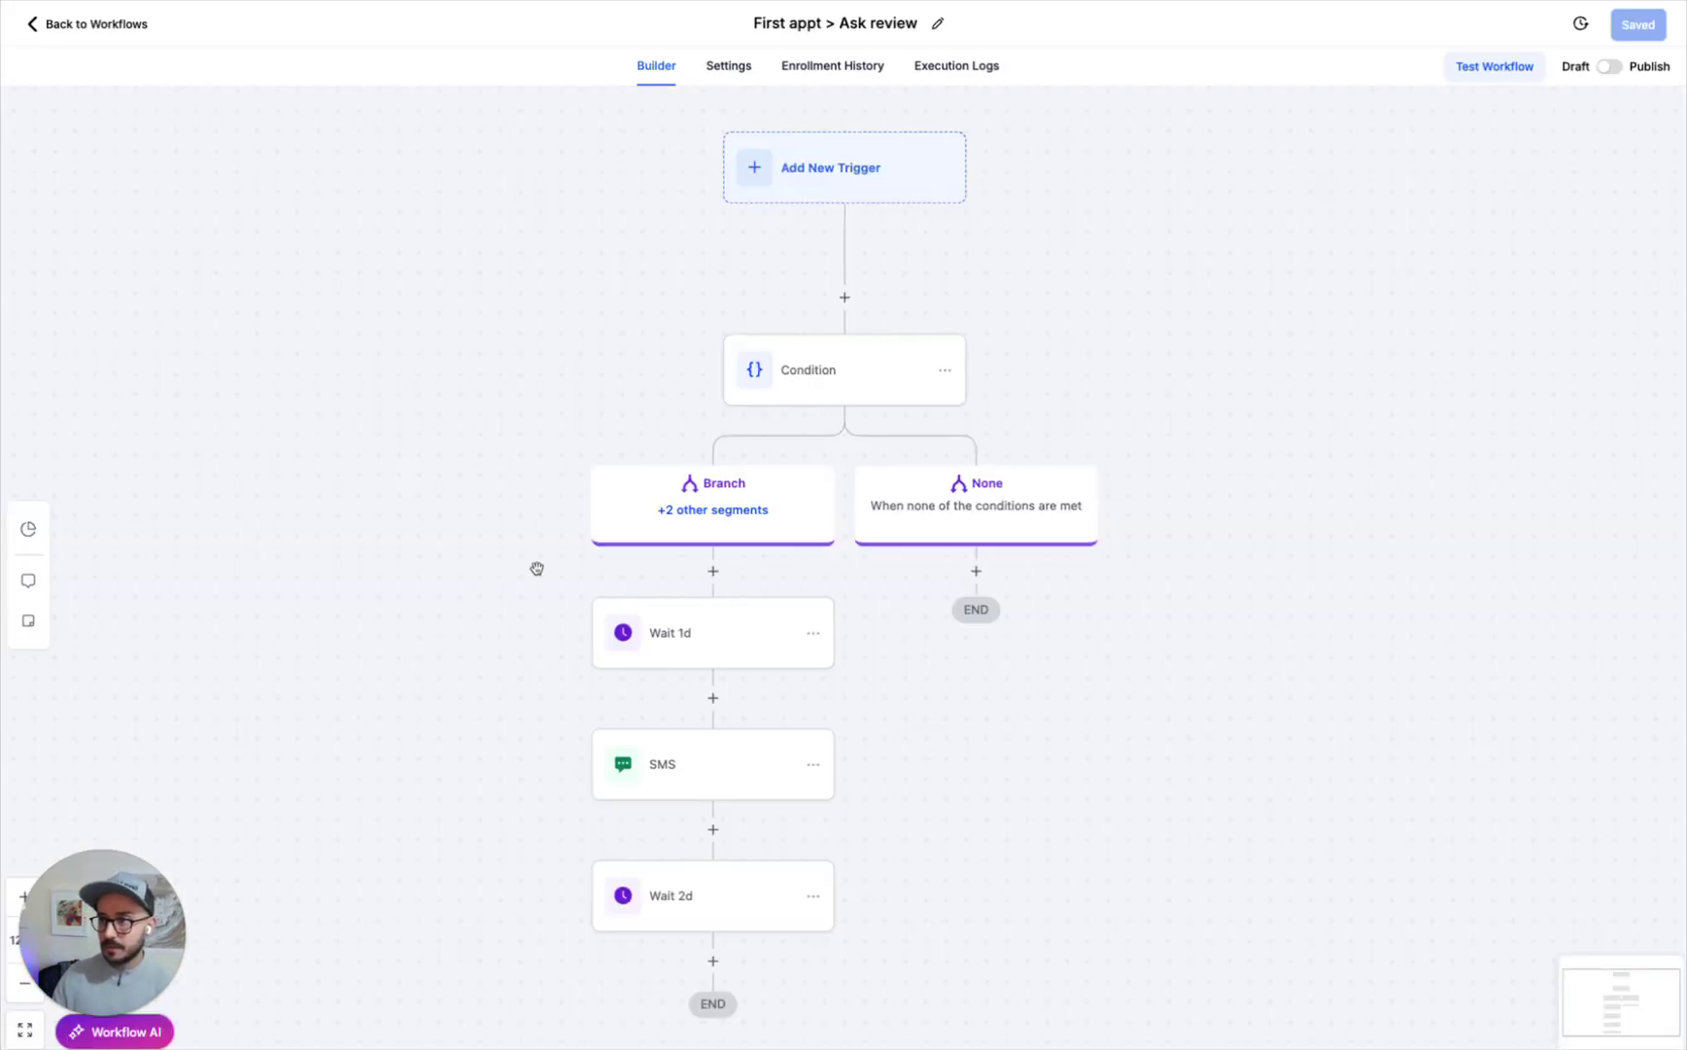
{"action": "left_click", "coordinate": [738, 303]}
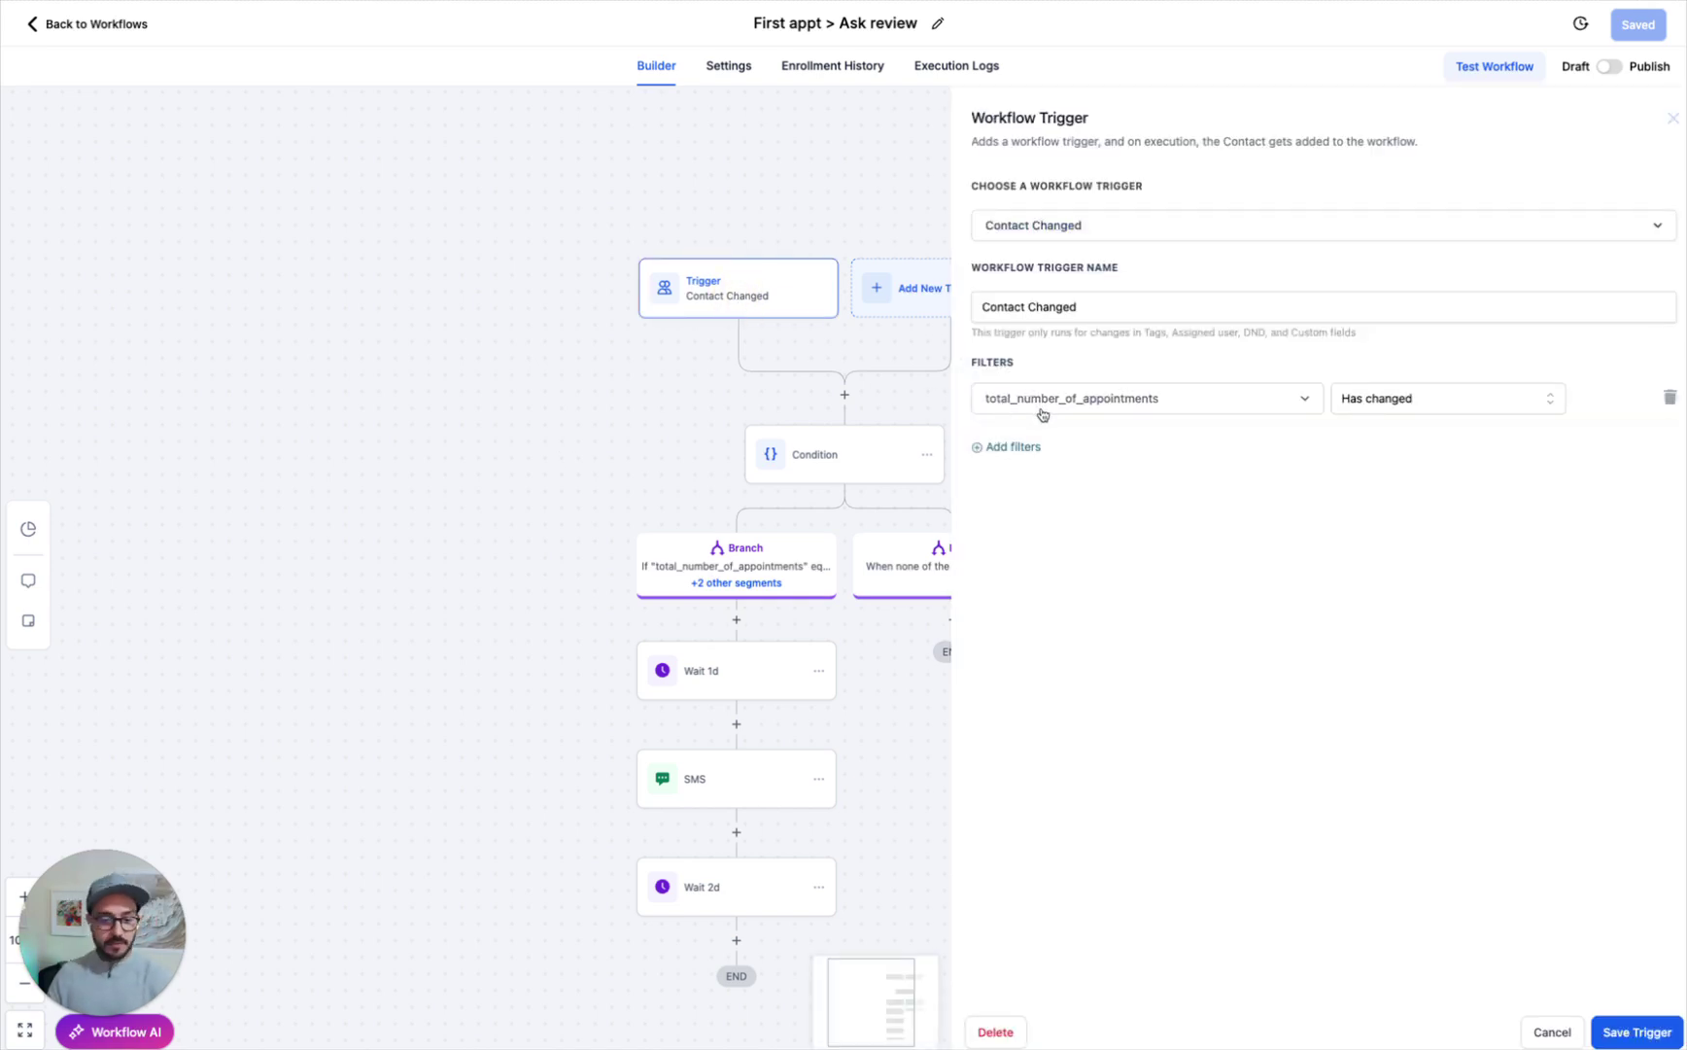
Close the trigger and inspect the Condition's branch rules on appointment count, last appointment date and empty field, leaving them unchanged.
{"action": "left_click", "coordinate": [1540, 1032]}
{"action": "left_click", "coordinate": [813, 447]}
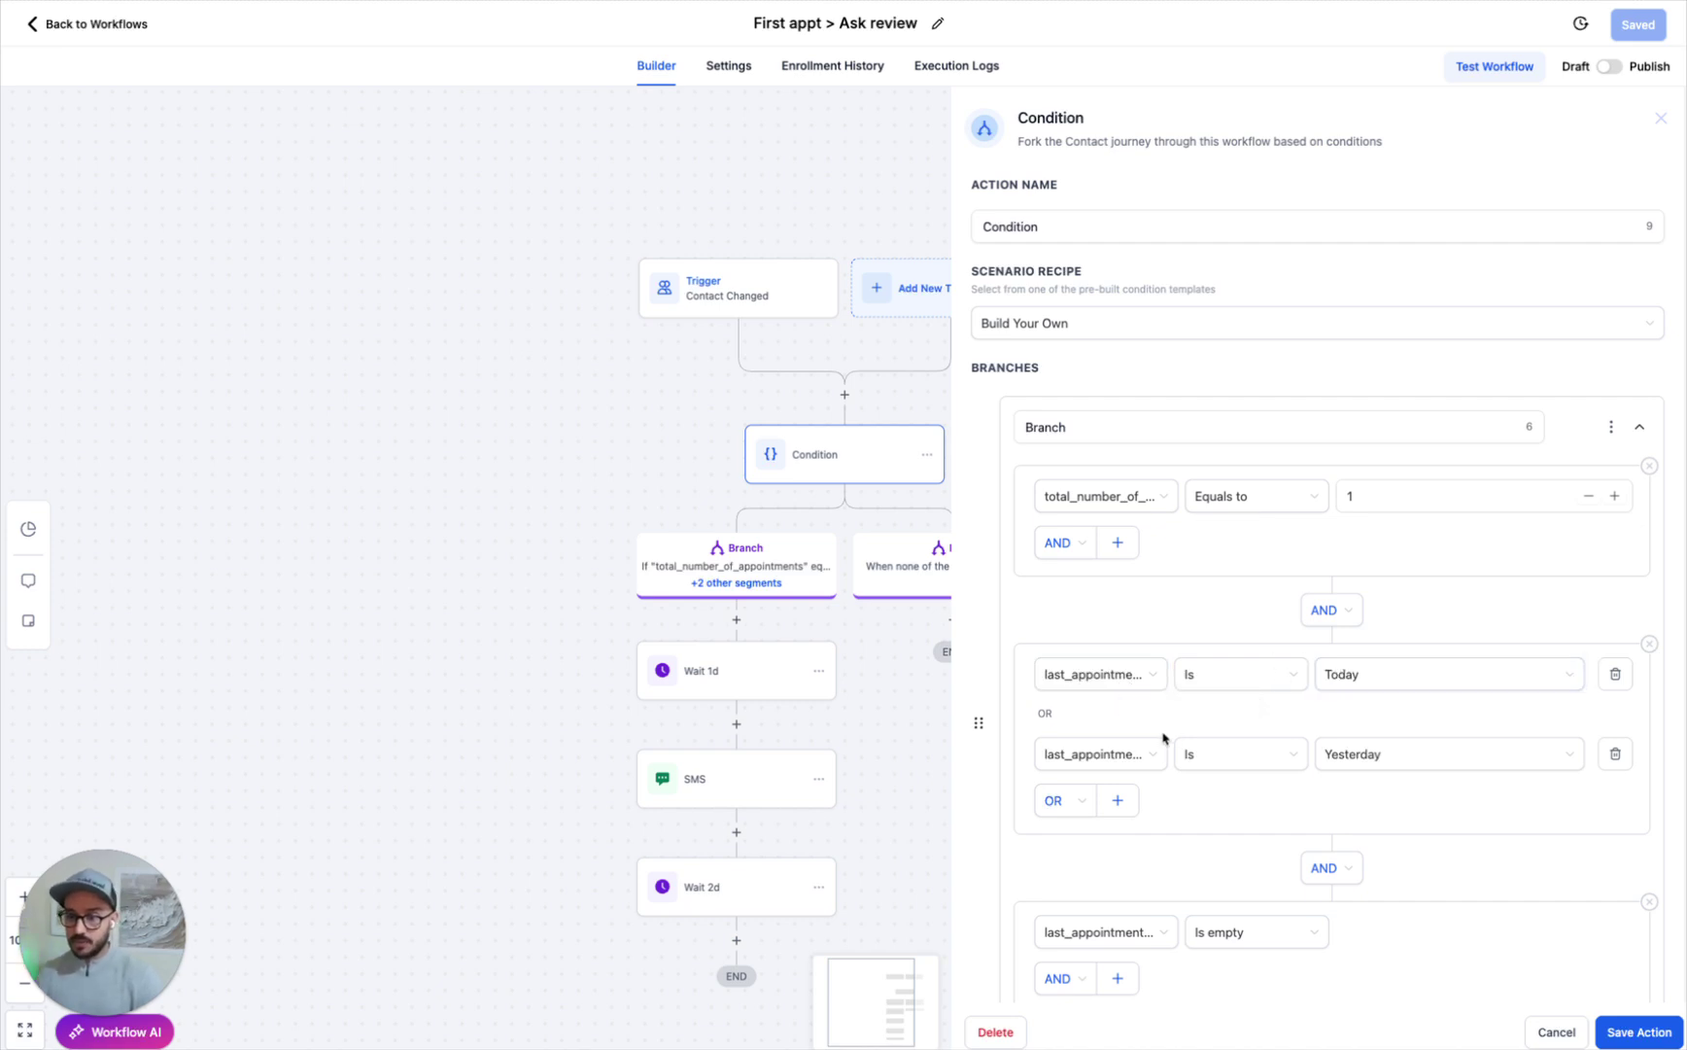
{"action": "scroll", "coordinate": [1138, 757], "scroll_direction": "down", "scroll_amount": 2}
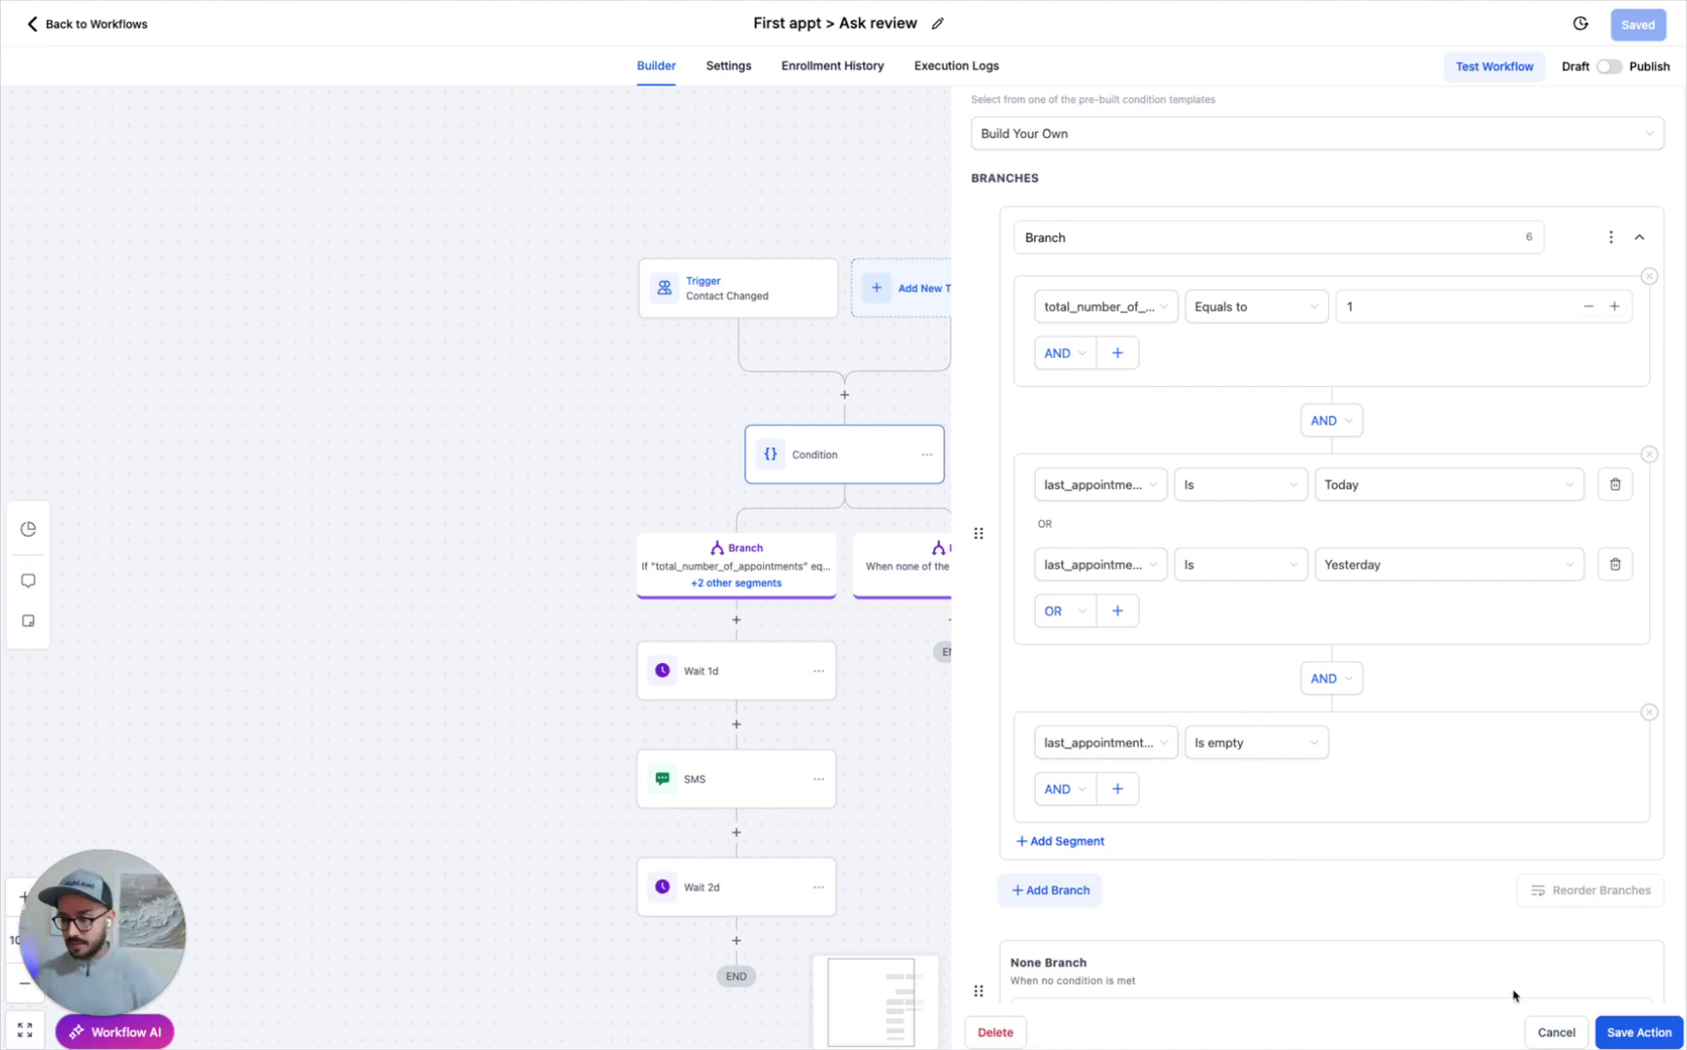
{"action": "left_click", "coordinate": [1554, 1029]}
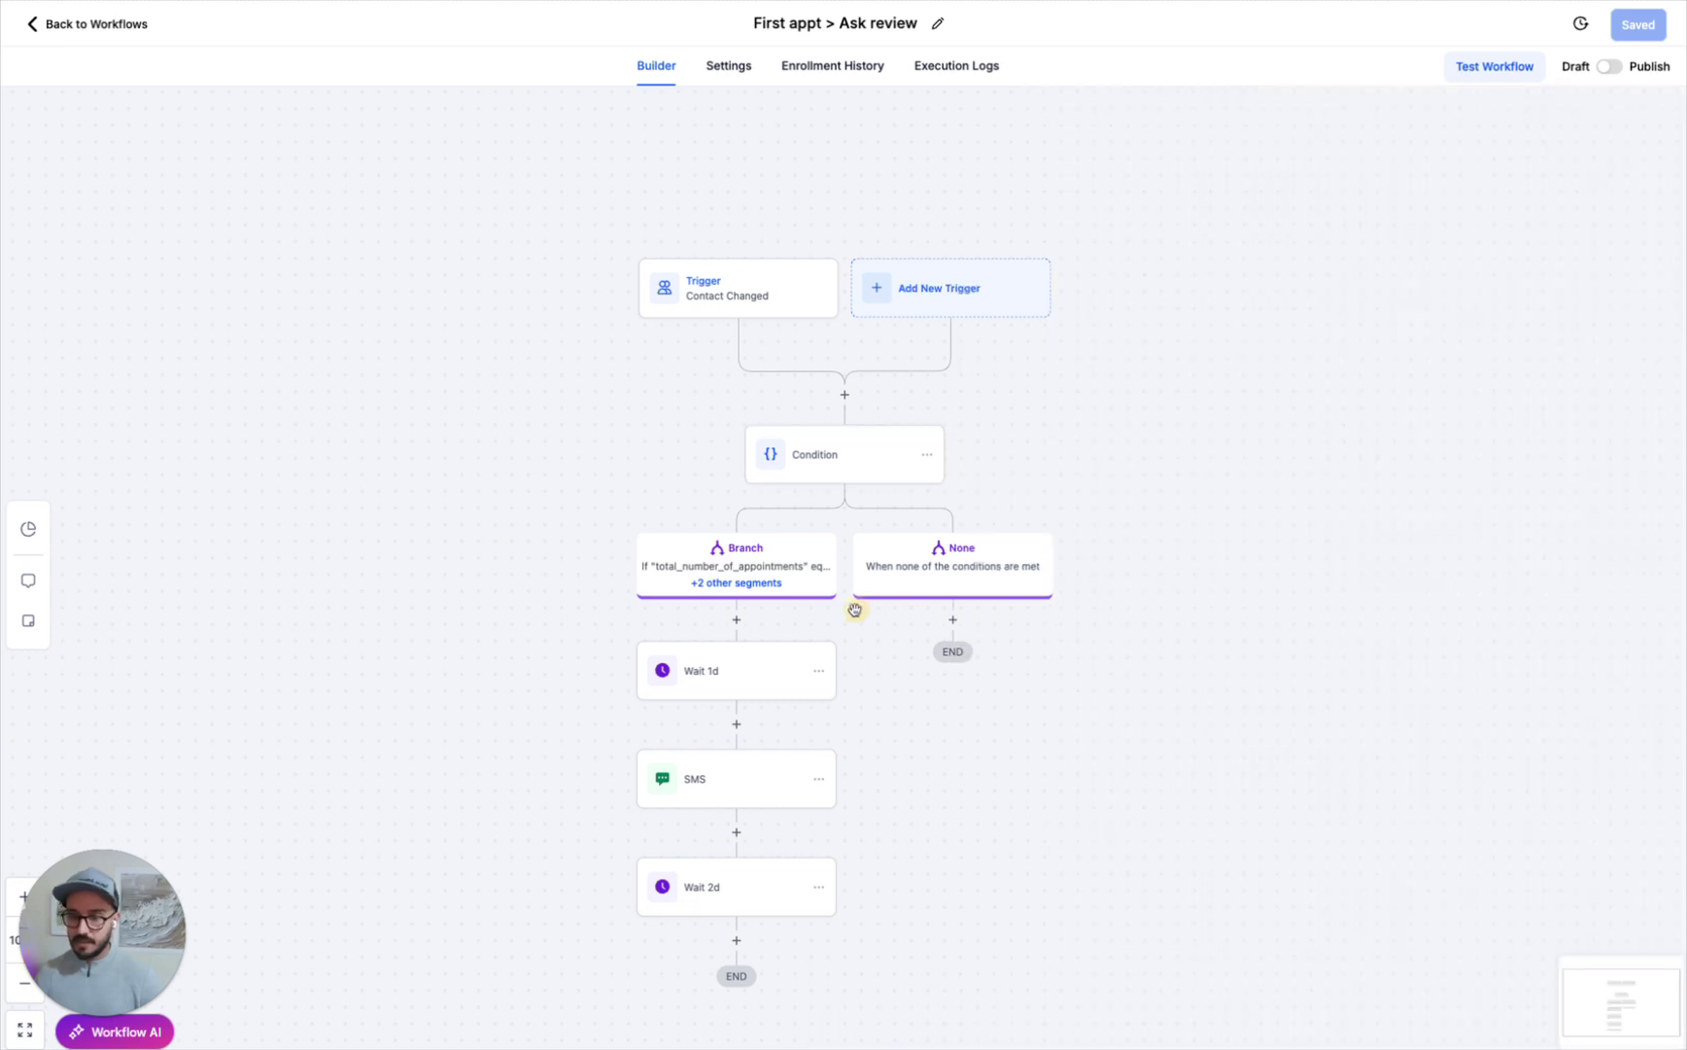
Review the one-day wait, the SMS message and the two-day wait of the review workflow, closing them without changes.
{"action": "left_click", "coordinate": [748, 692]}
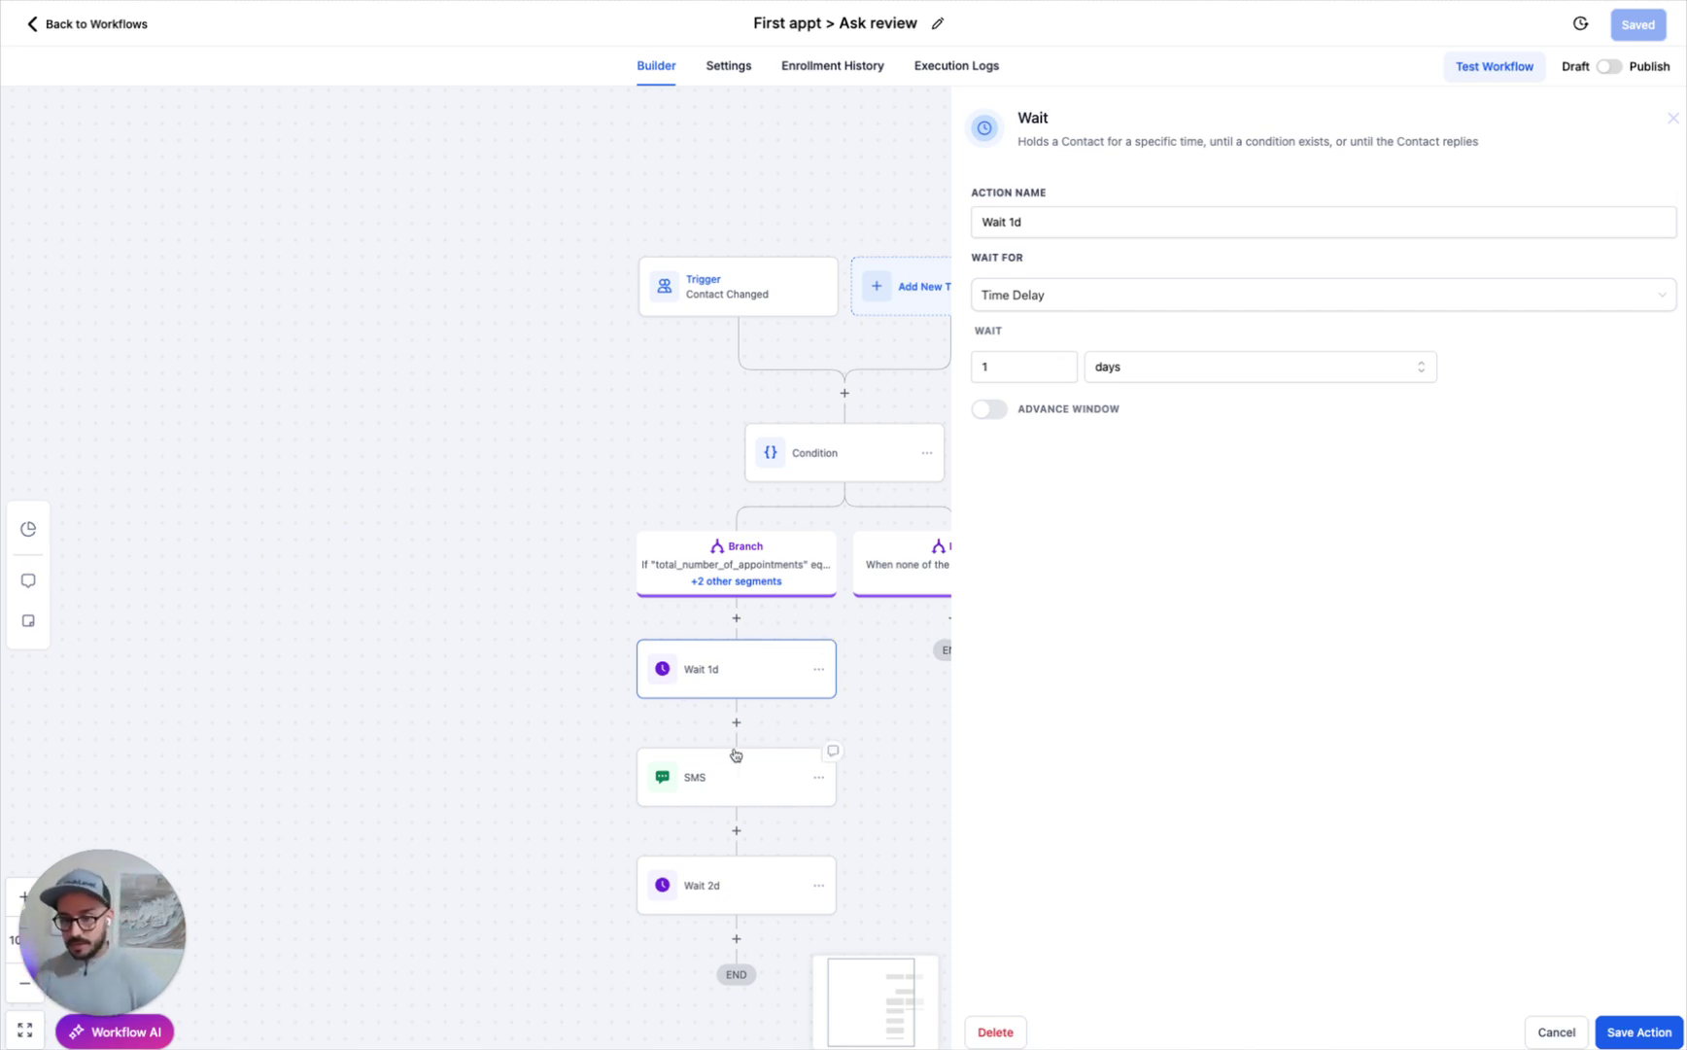
{"action": "left_click", "coordinate": [703, 798]}
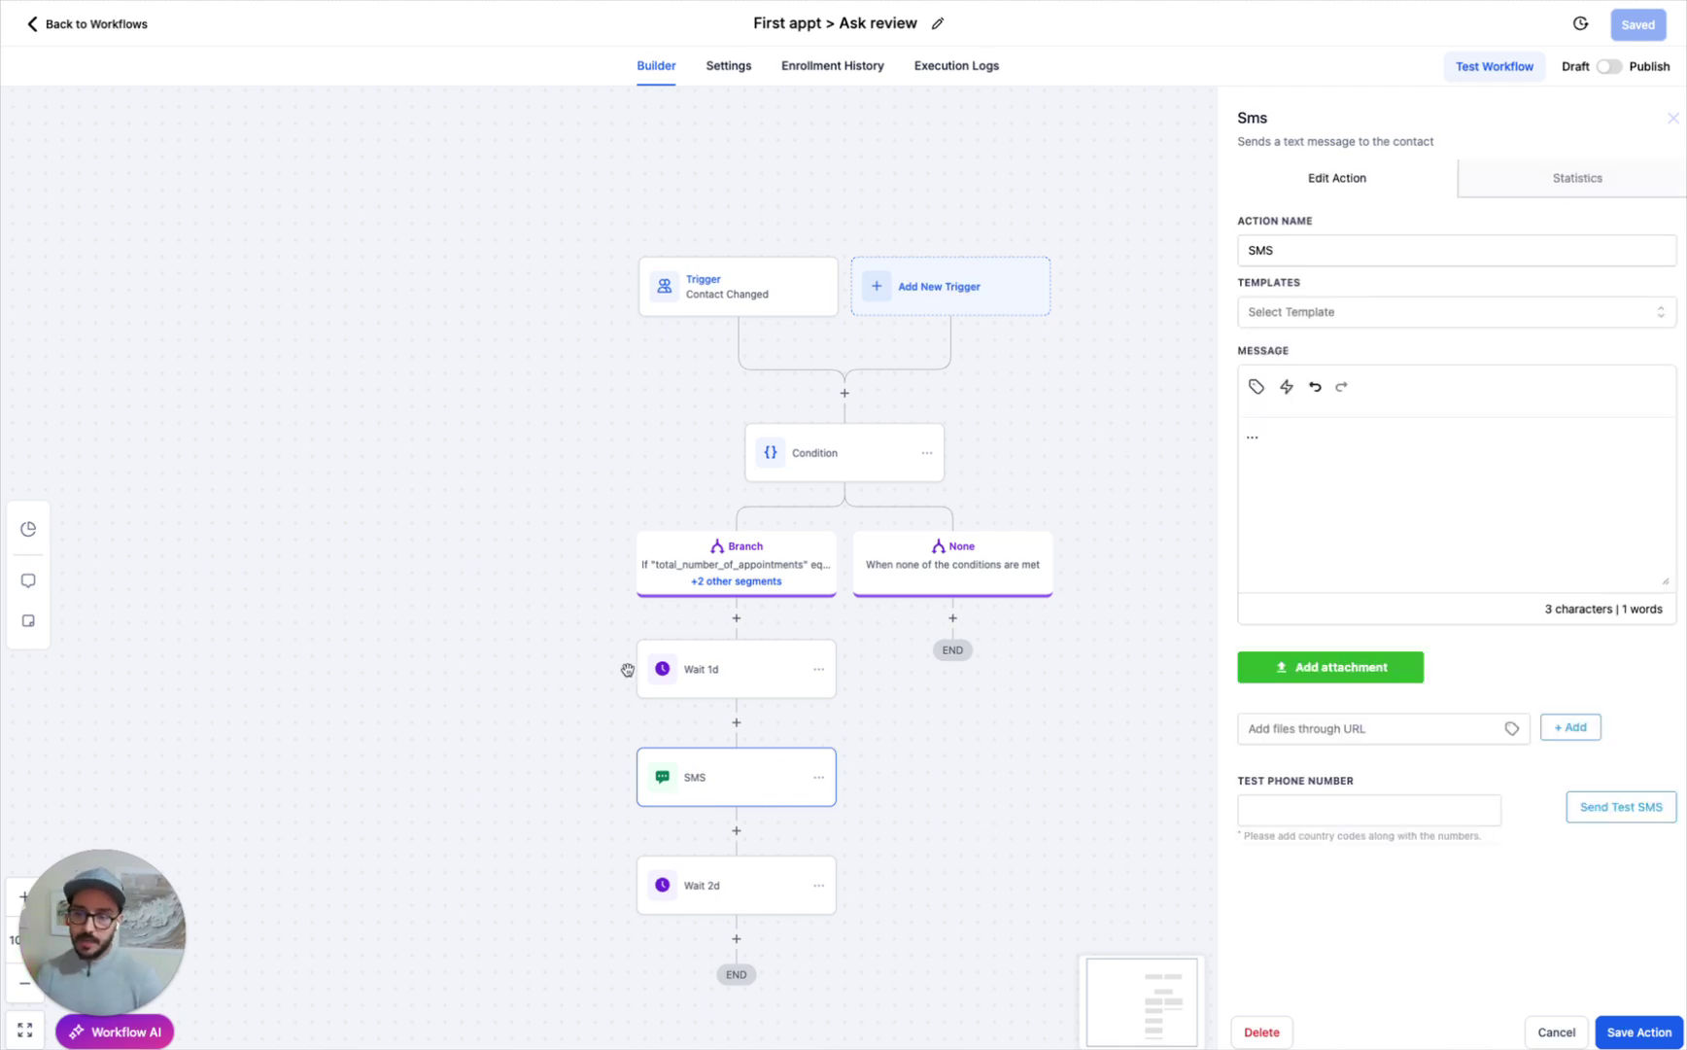
{"action": "left_click", "coordinate": [721, 904]}
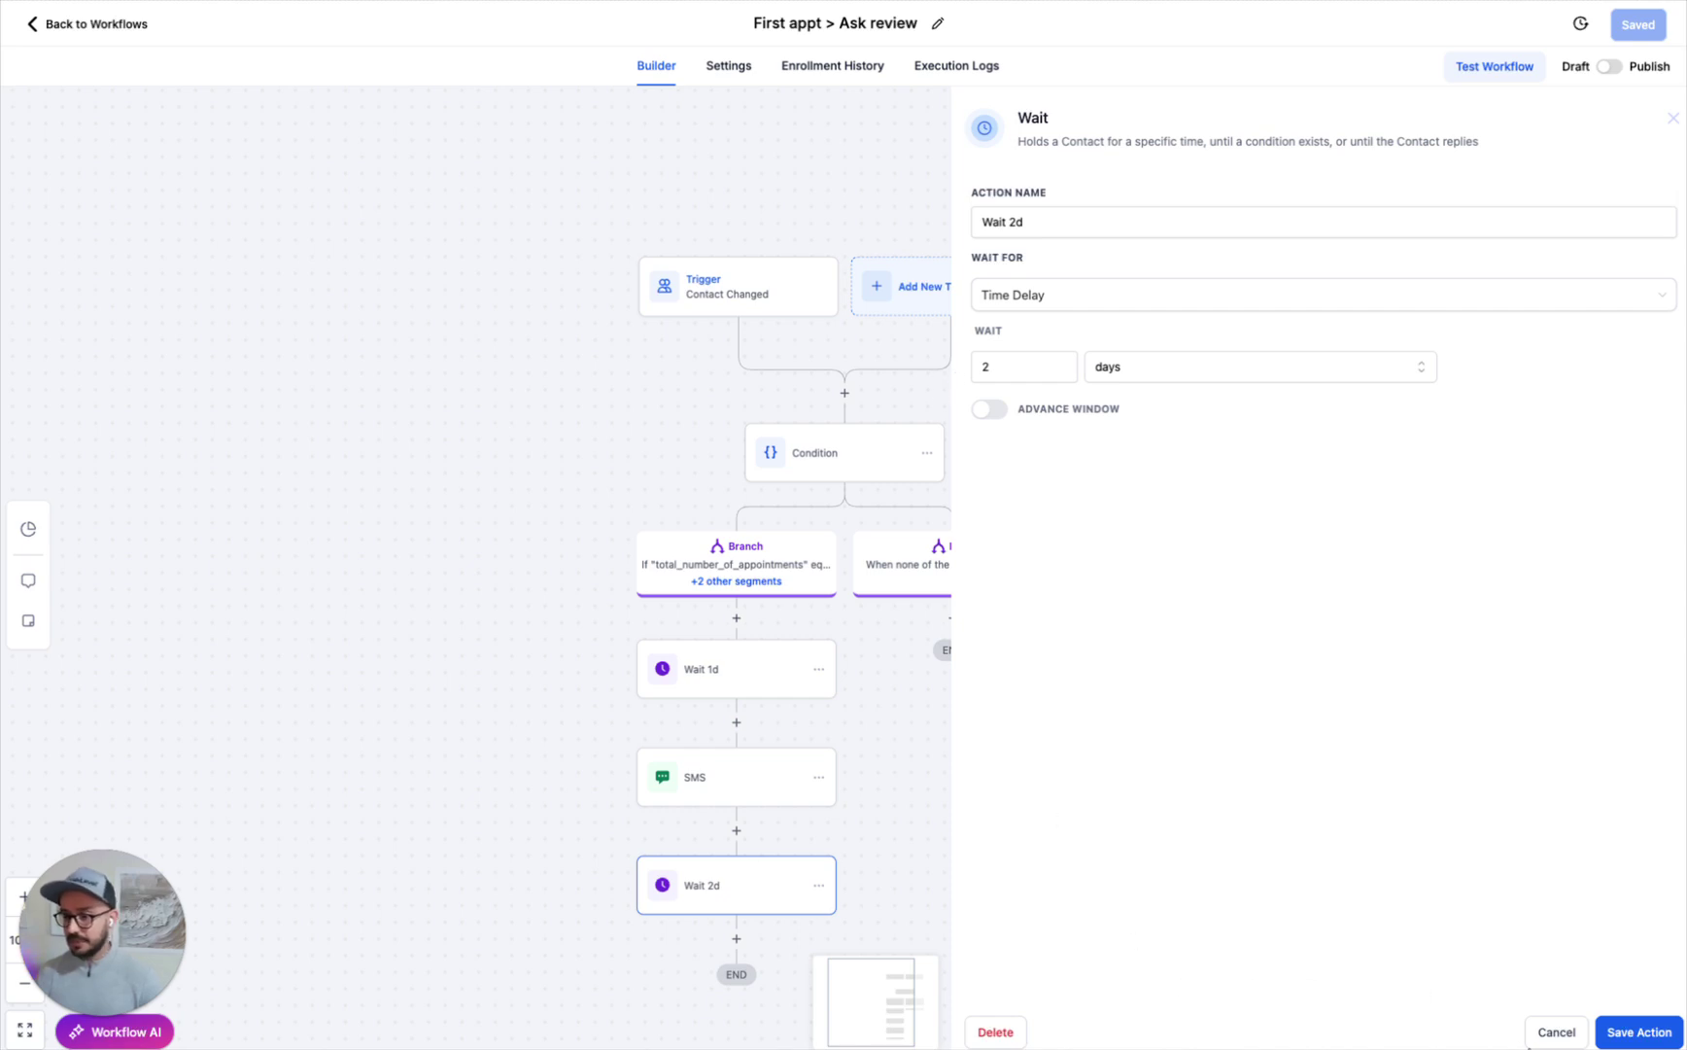
{"action": "left_click", "coordinate": [1553, 1030]}
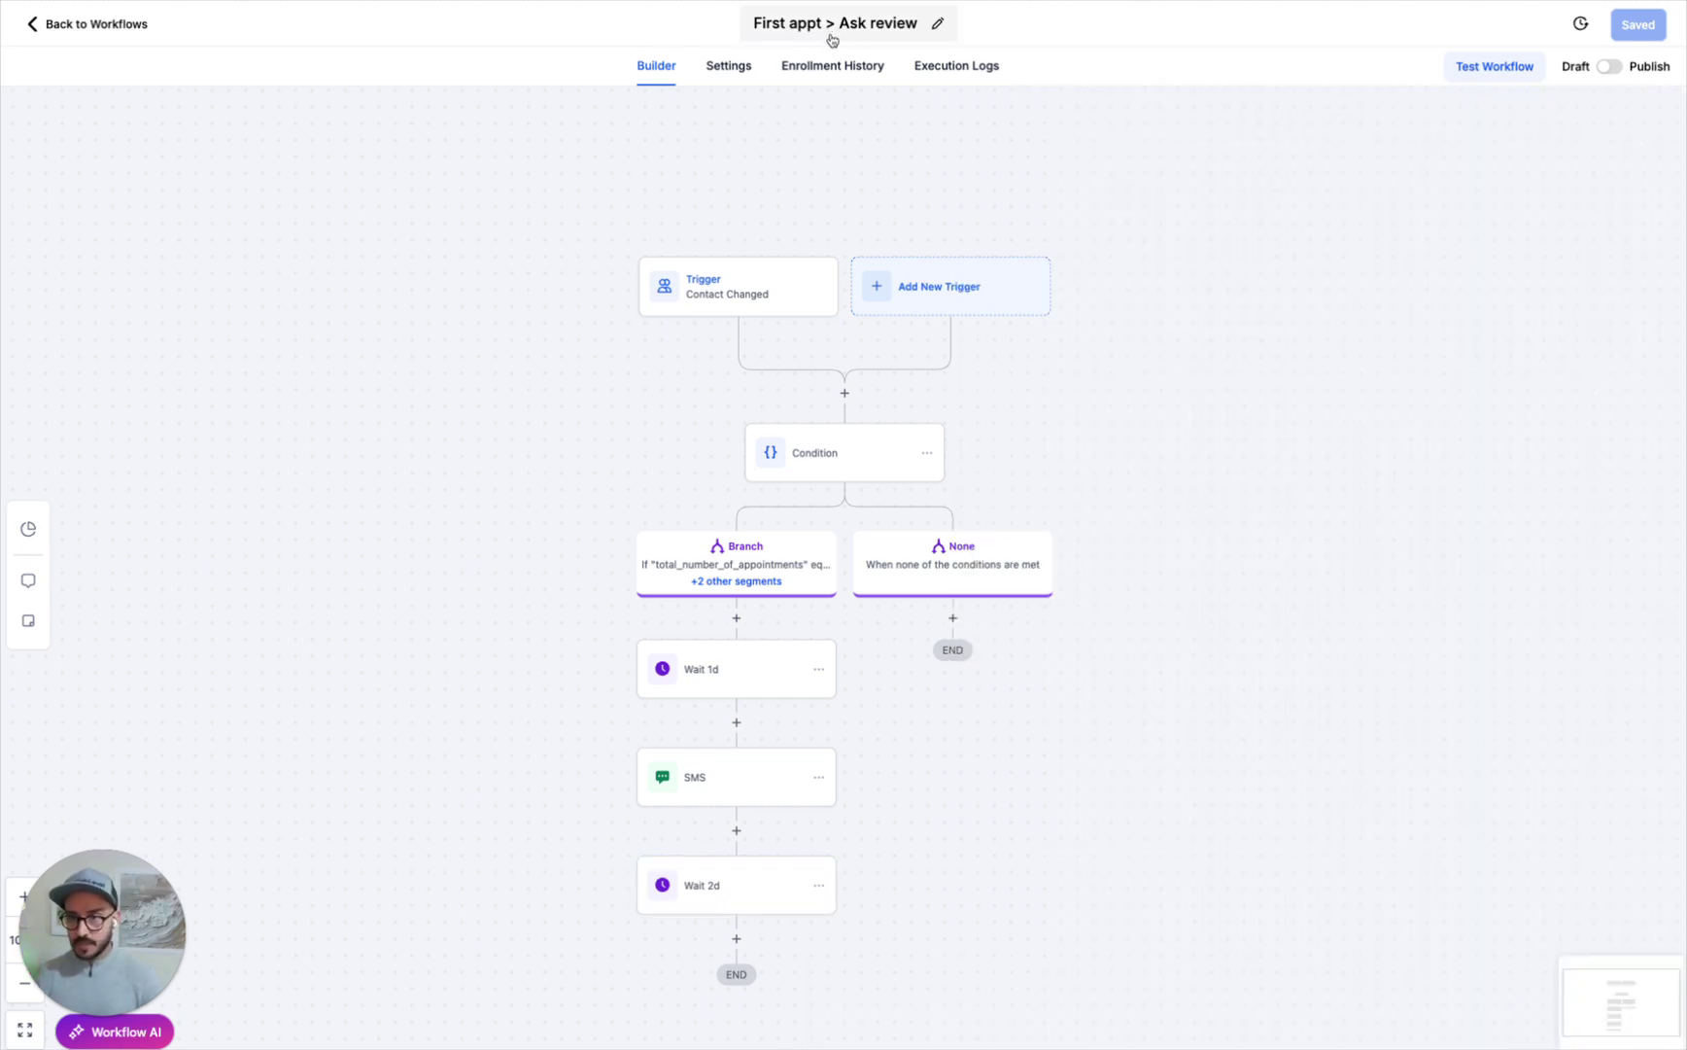
Open the GHL Calendar > Cliniko workflow, set its Customer Booked Appointment trigger's In calendar filter to temp, and save the trigger.
{"action": "left_click", "coordinate": [88, 28]}
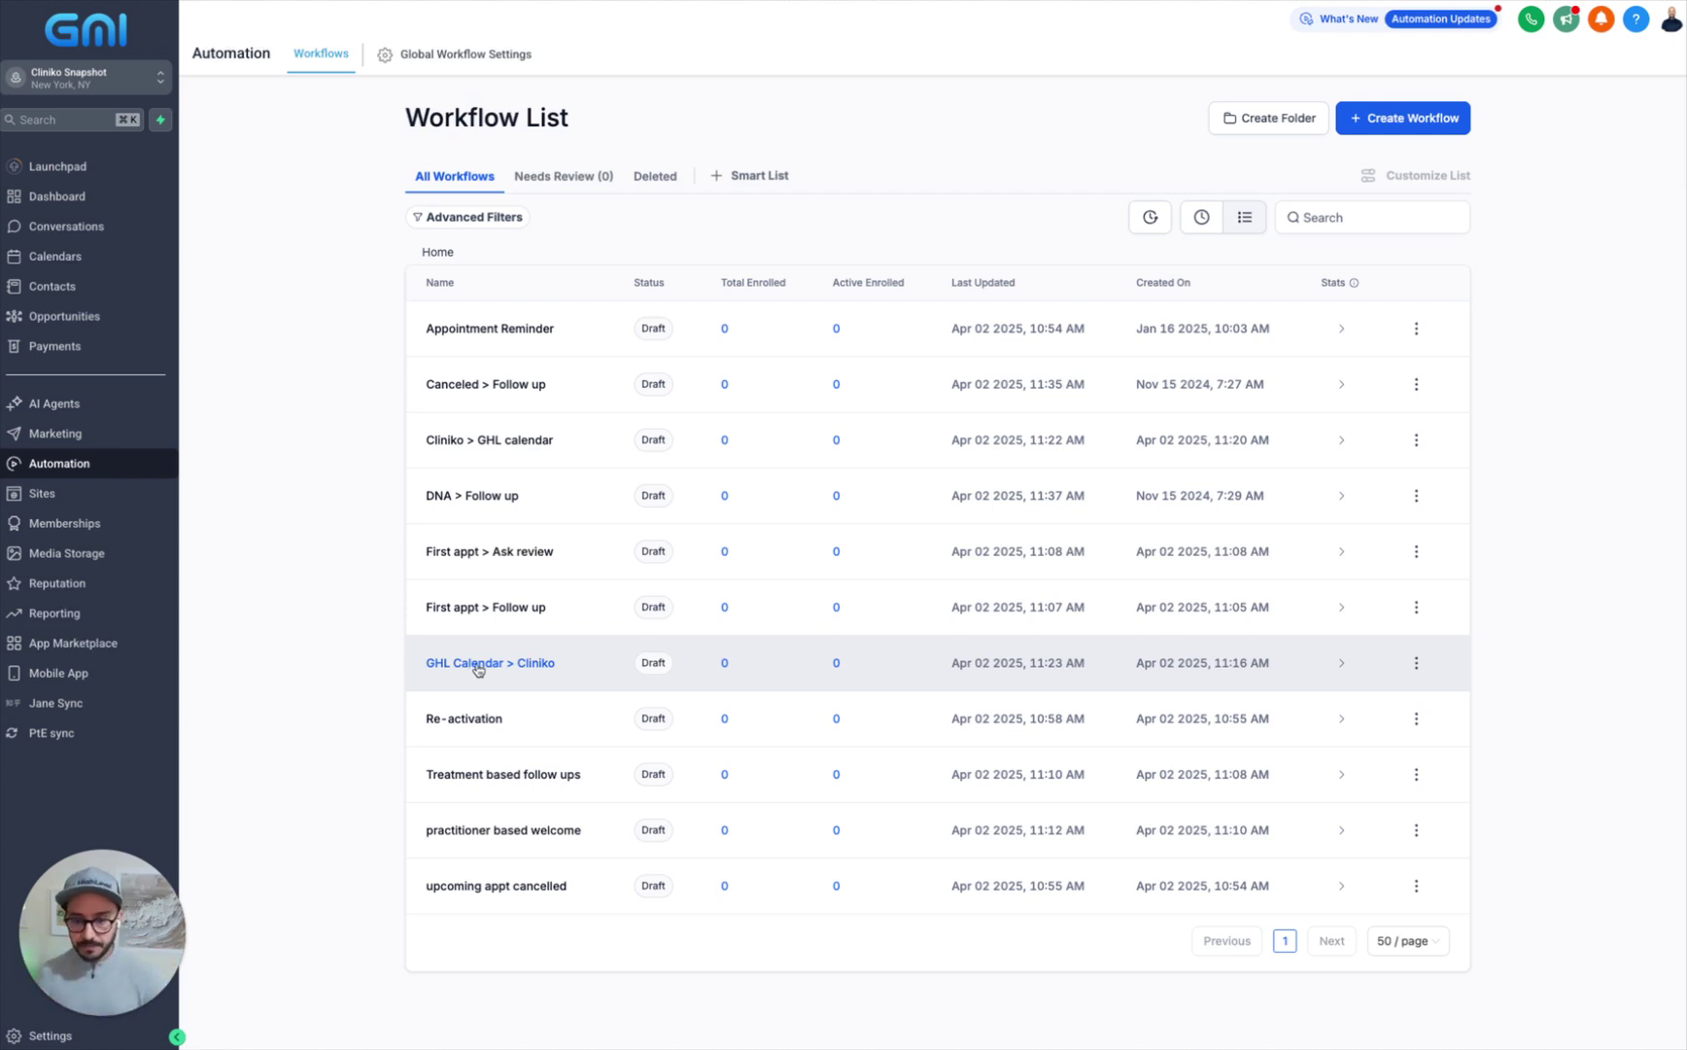
{"action": "left_click", "coordinate": [479, 667]}
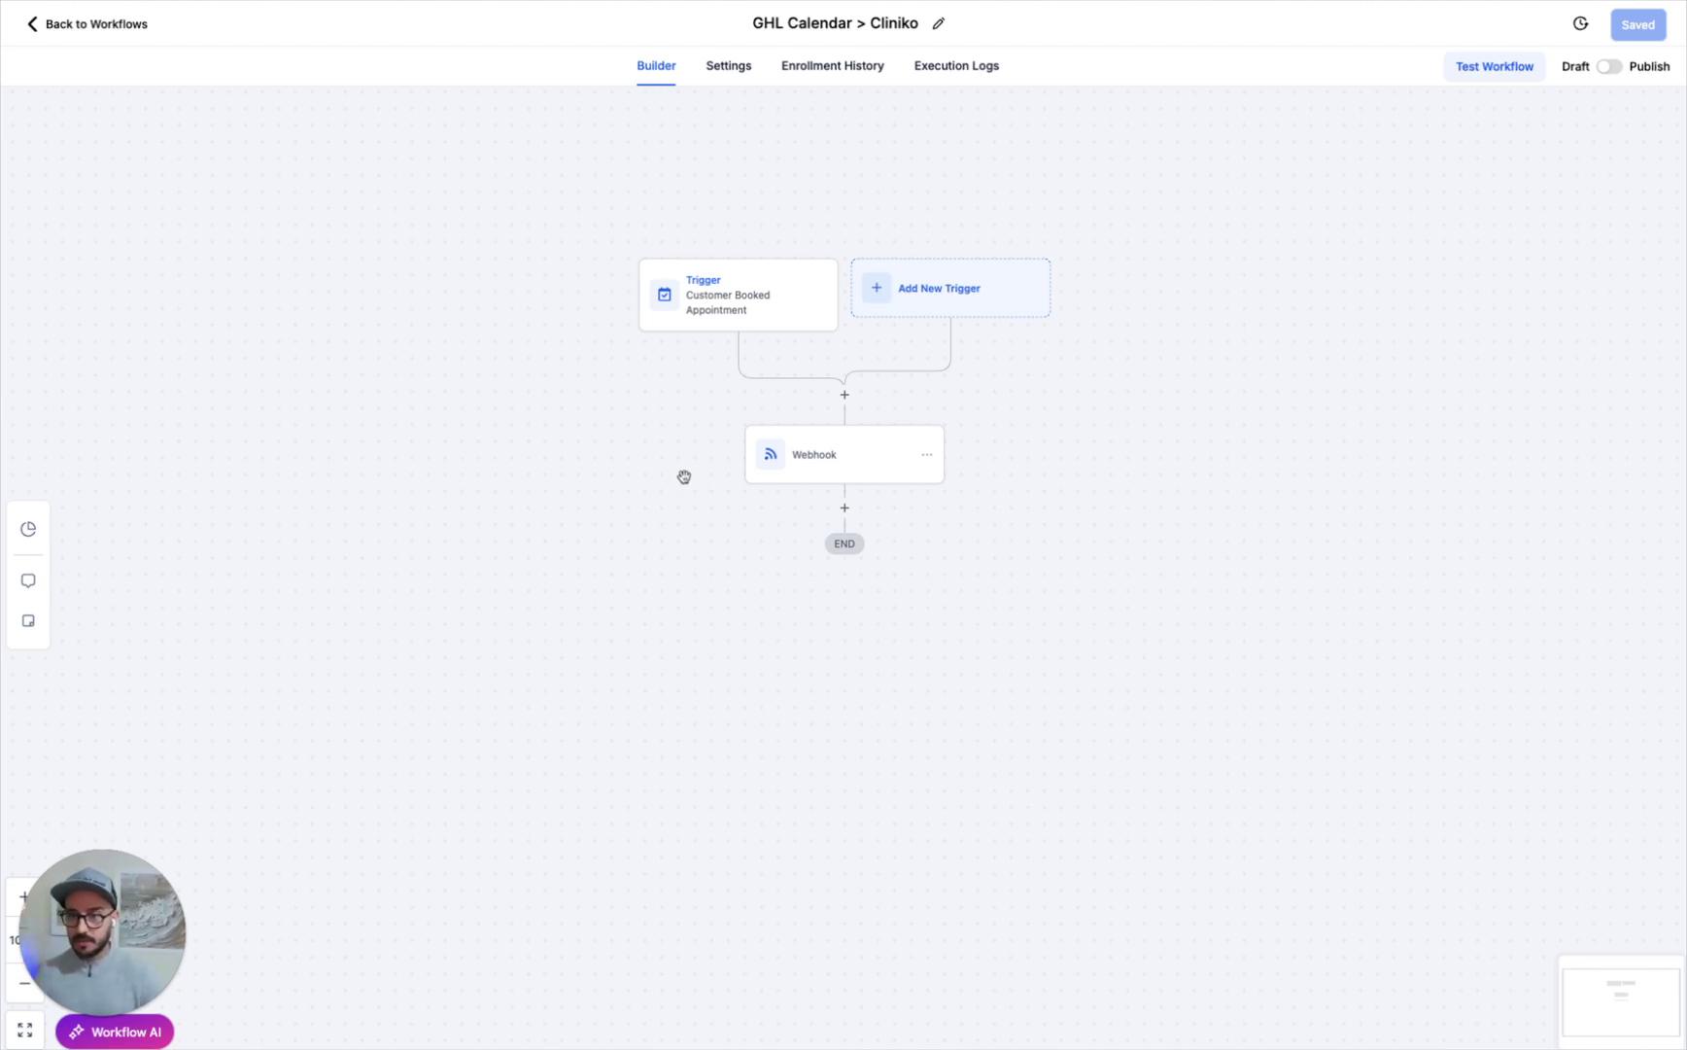
{"action": "left_click", "coordinate": [730, 309]}
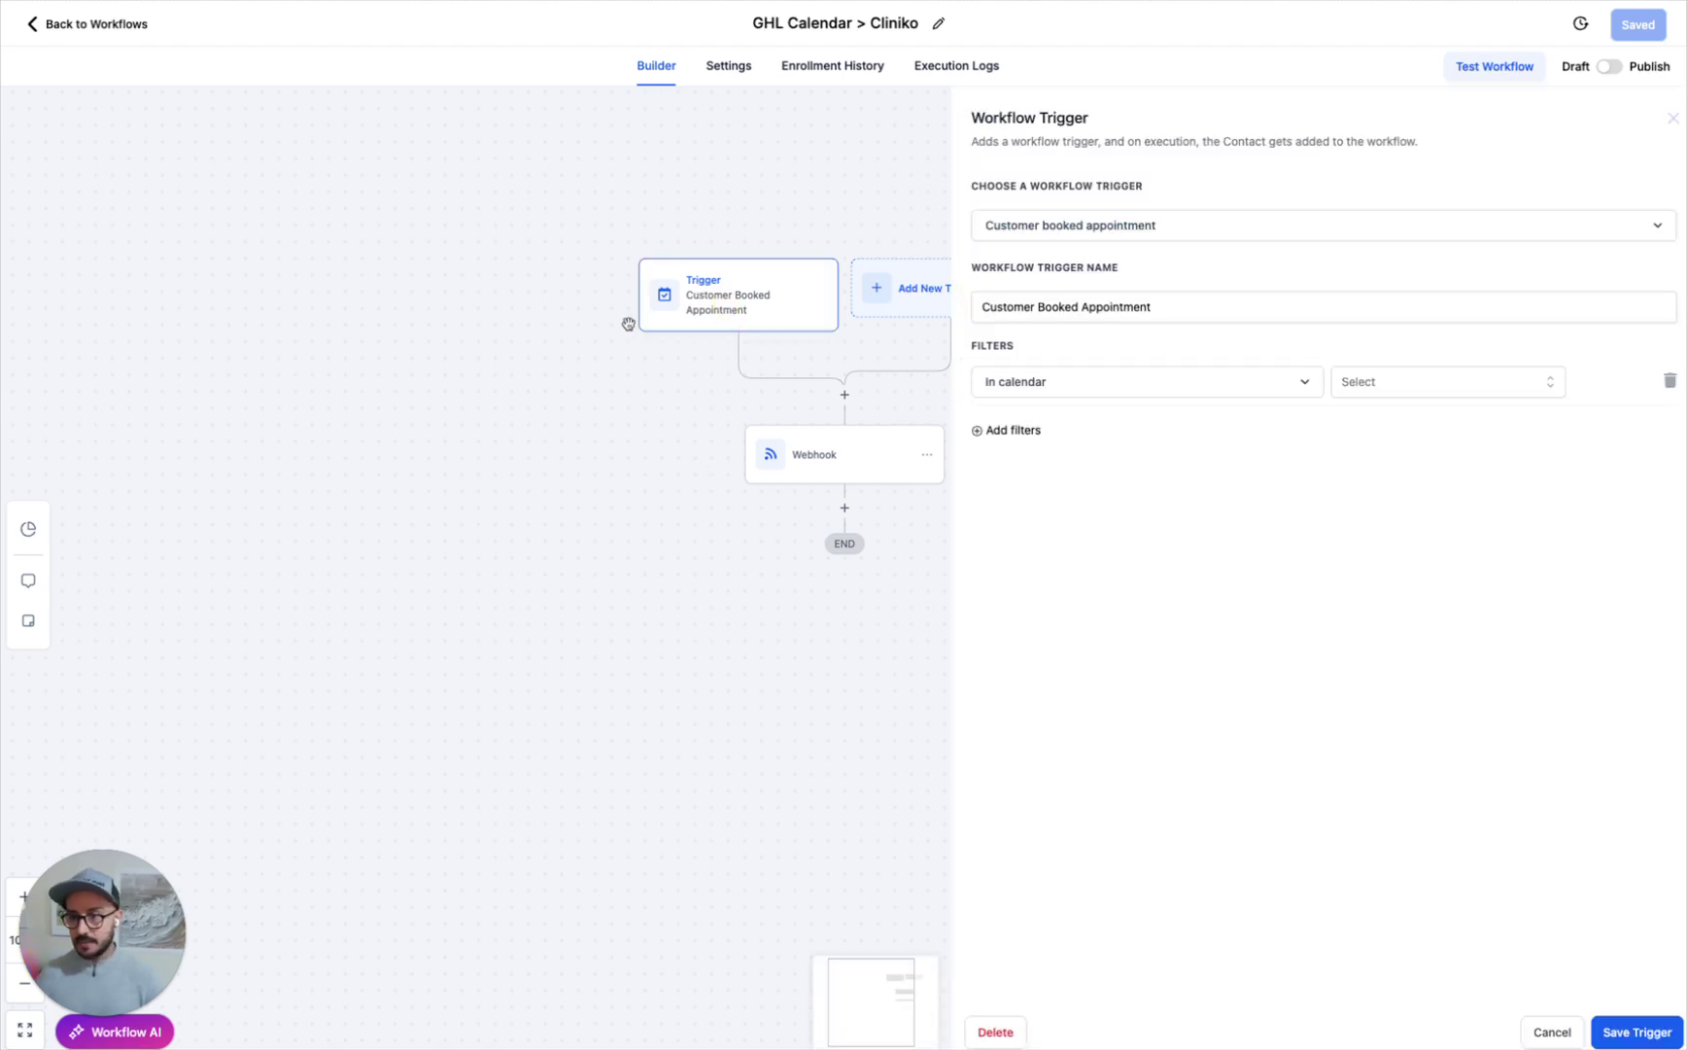
{"action": "left_click", "coordinate": [1052, 383]}
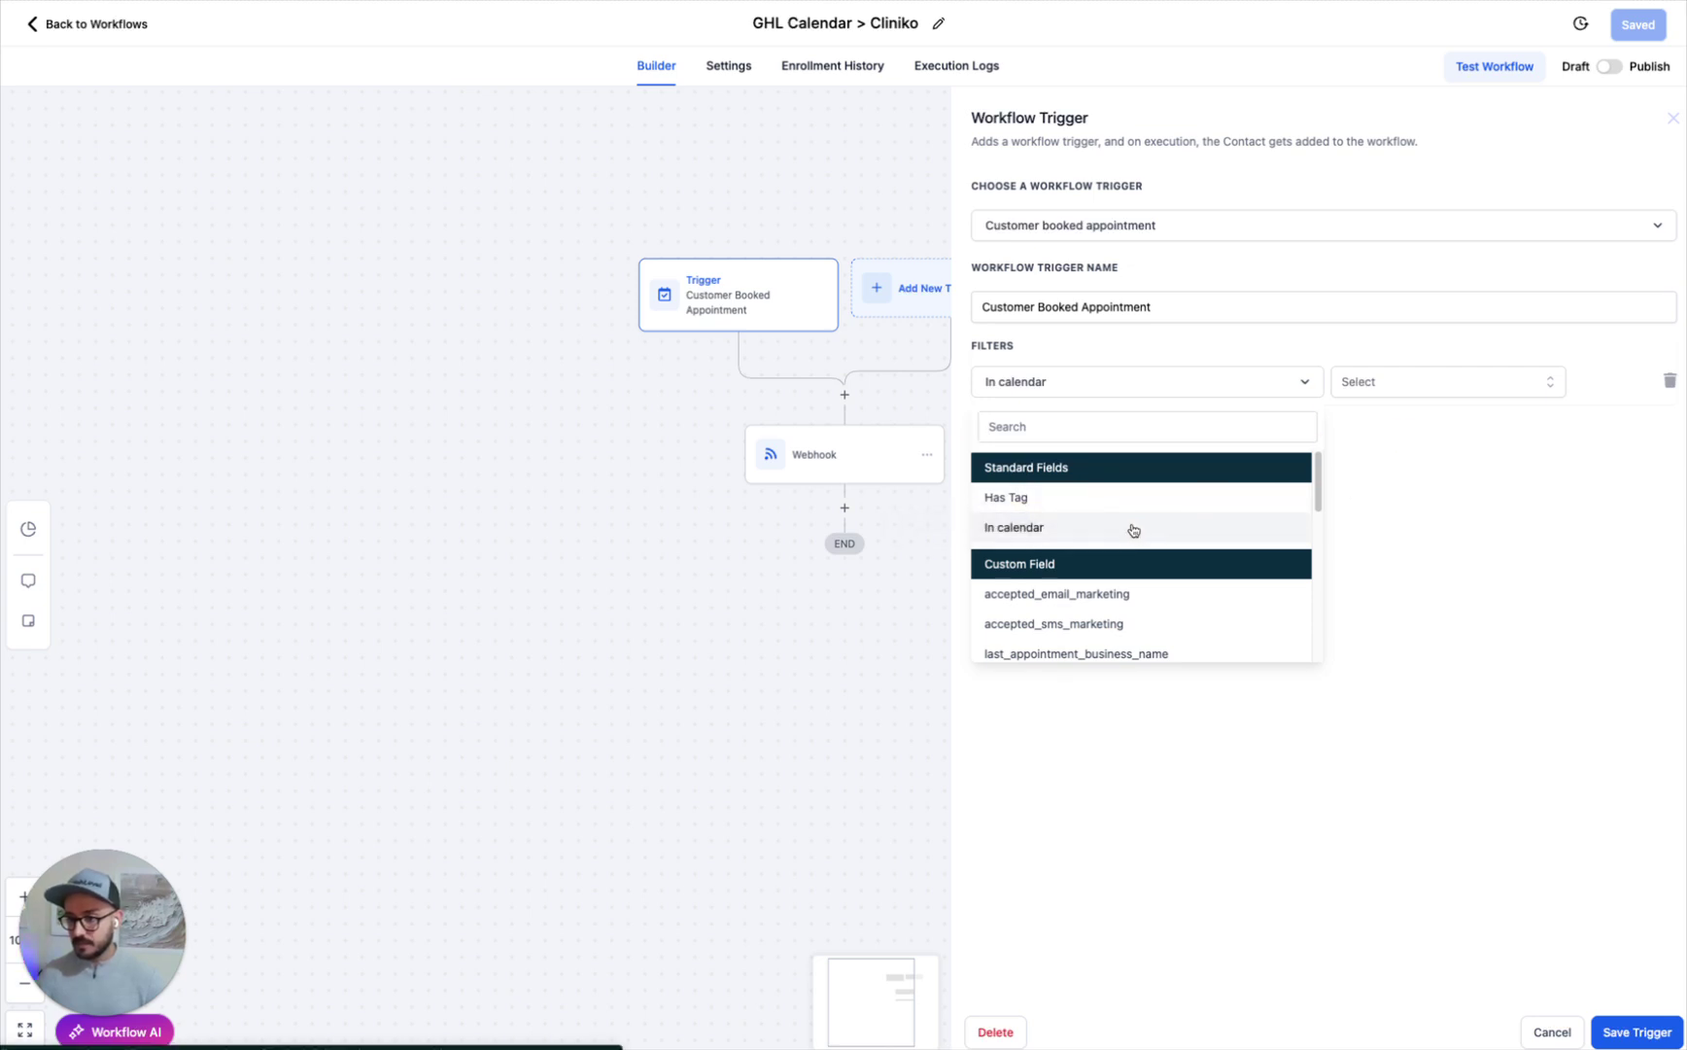
{"action": "left_click", "coordinate": [1348, 429]}
{"action": "left_click", "coordinate": [1387, 387]}
{"action": "left_click", "coordinate": [1360, 471]}
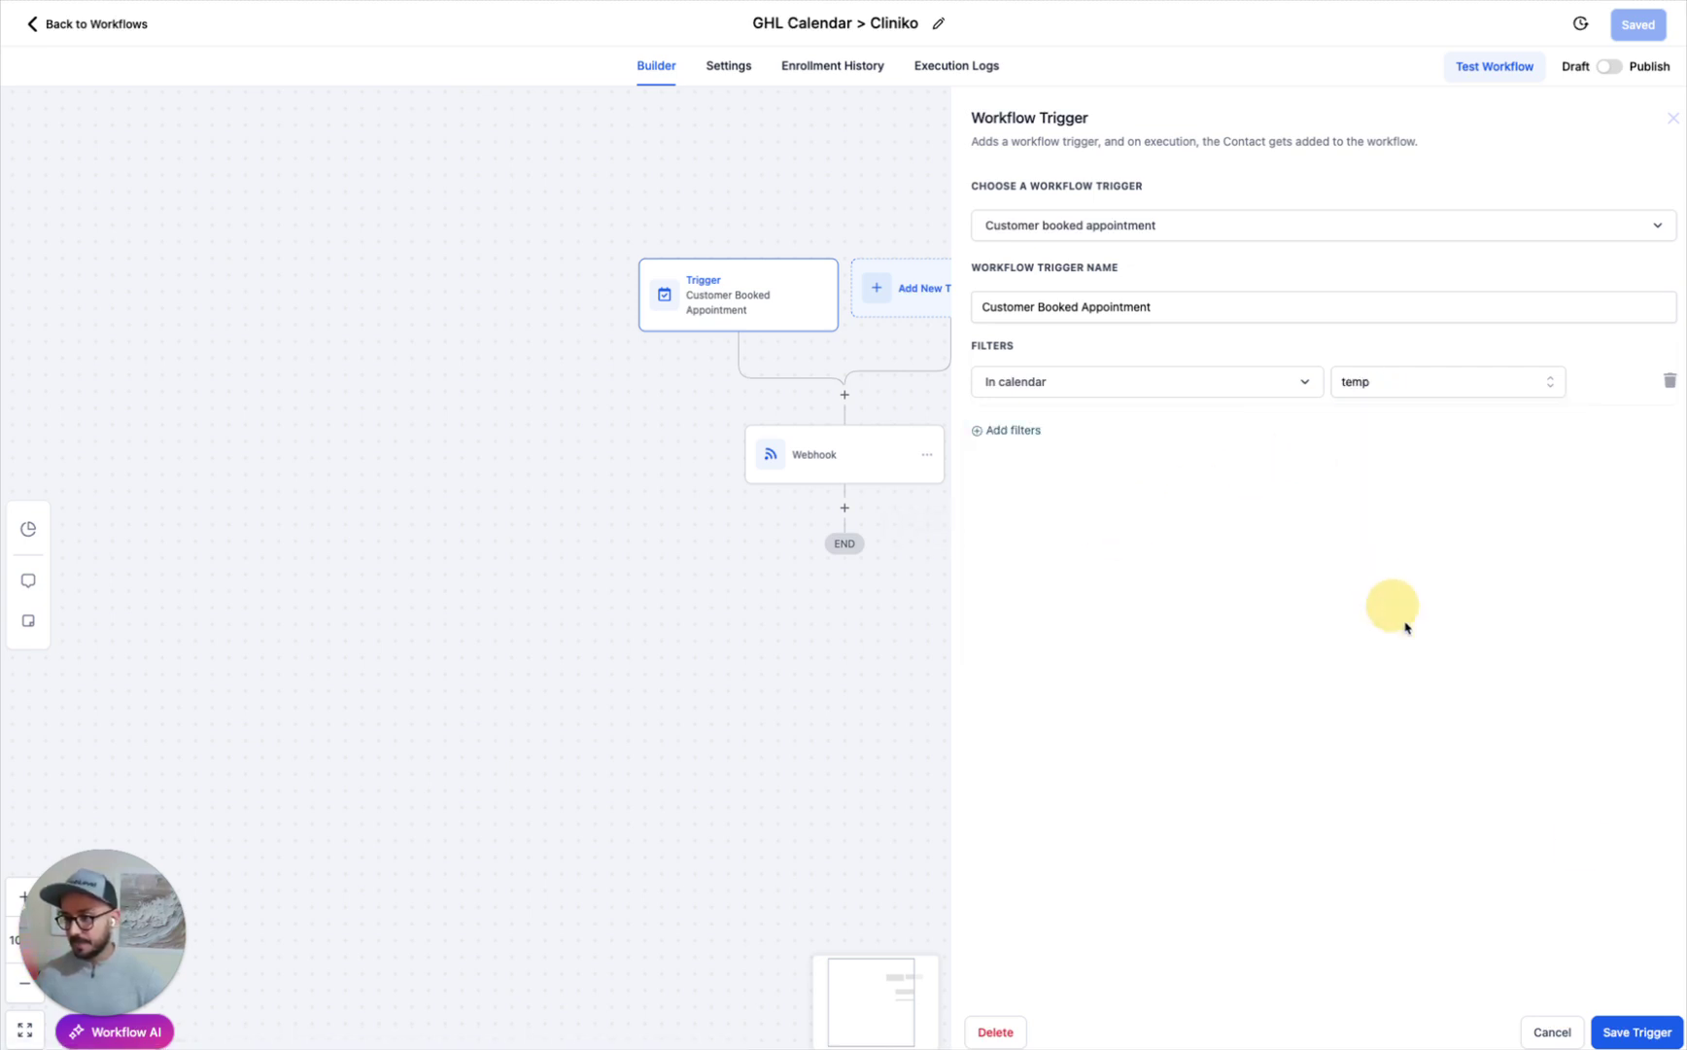
{"action": "left_click", "coordinate": [1613, 1032]}
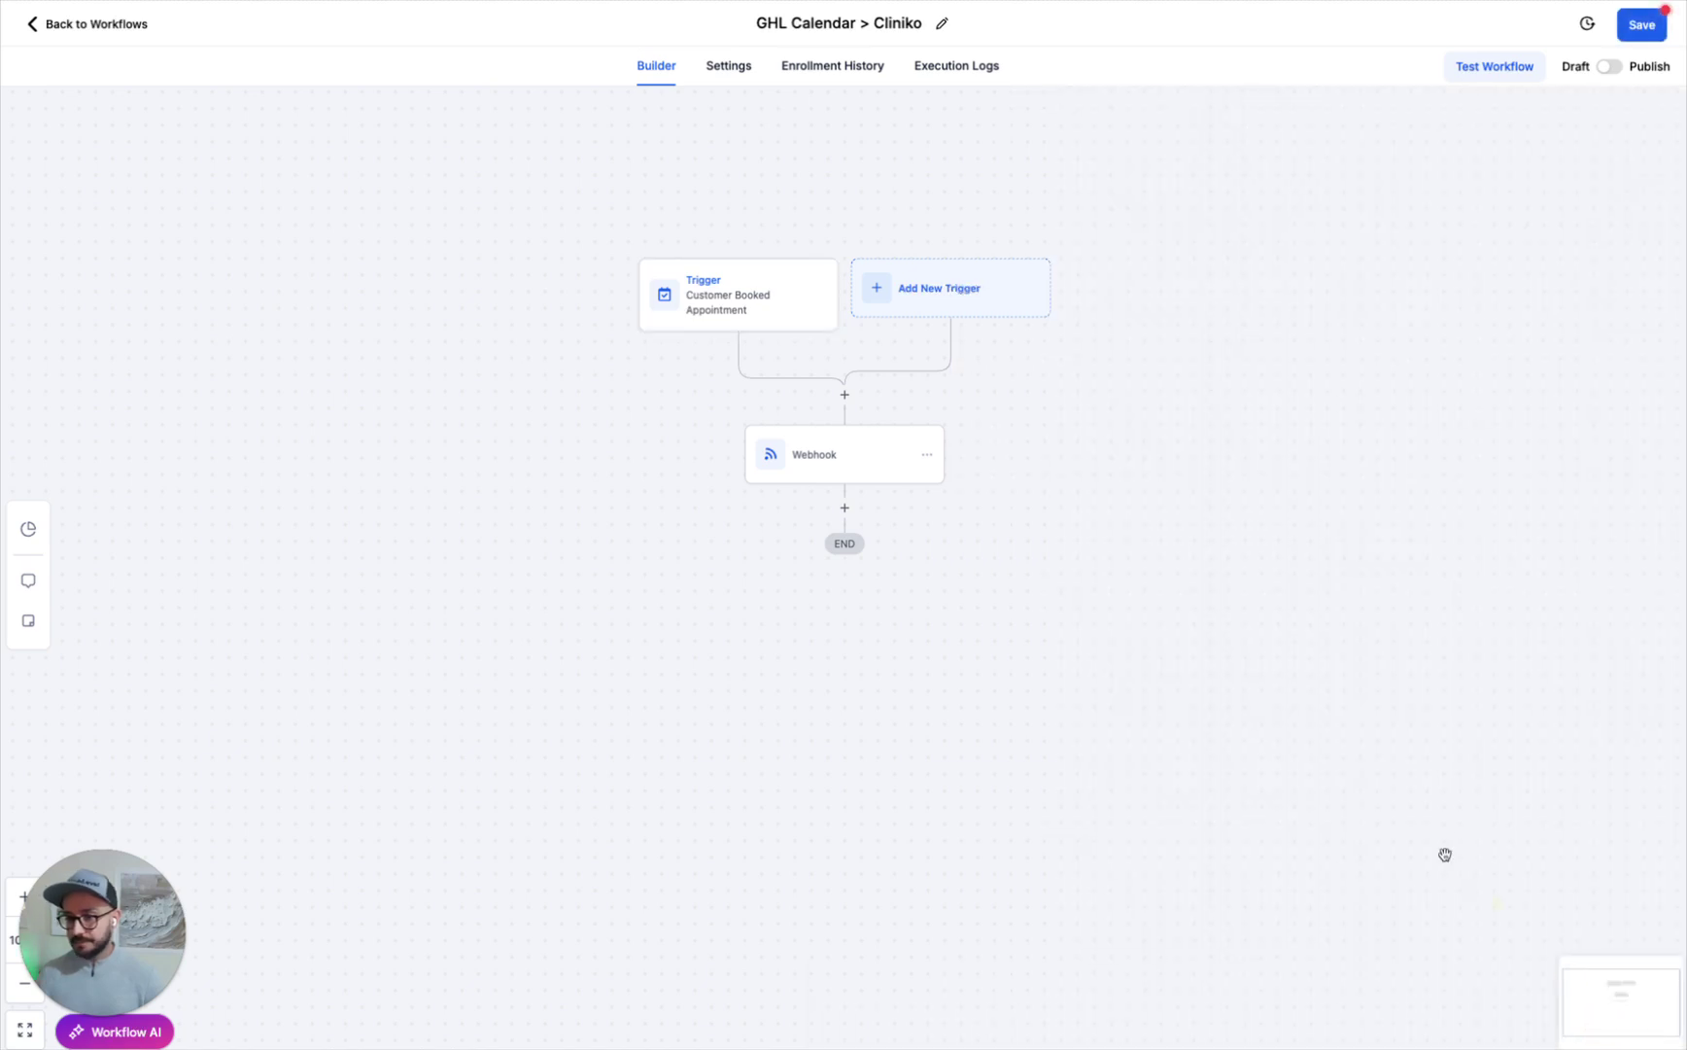
Check the Webhook action's URL and custom data without changes, then save the workflow and return to the workflow list.
{"action": "left_click", "coordinate": [856, 475]}
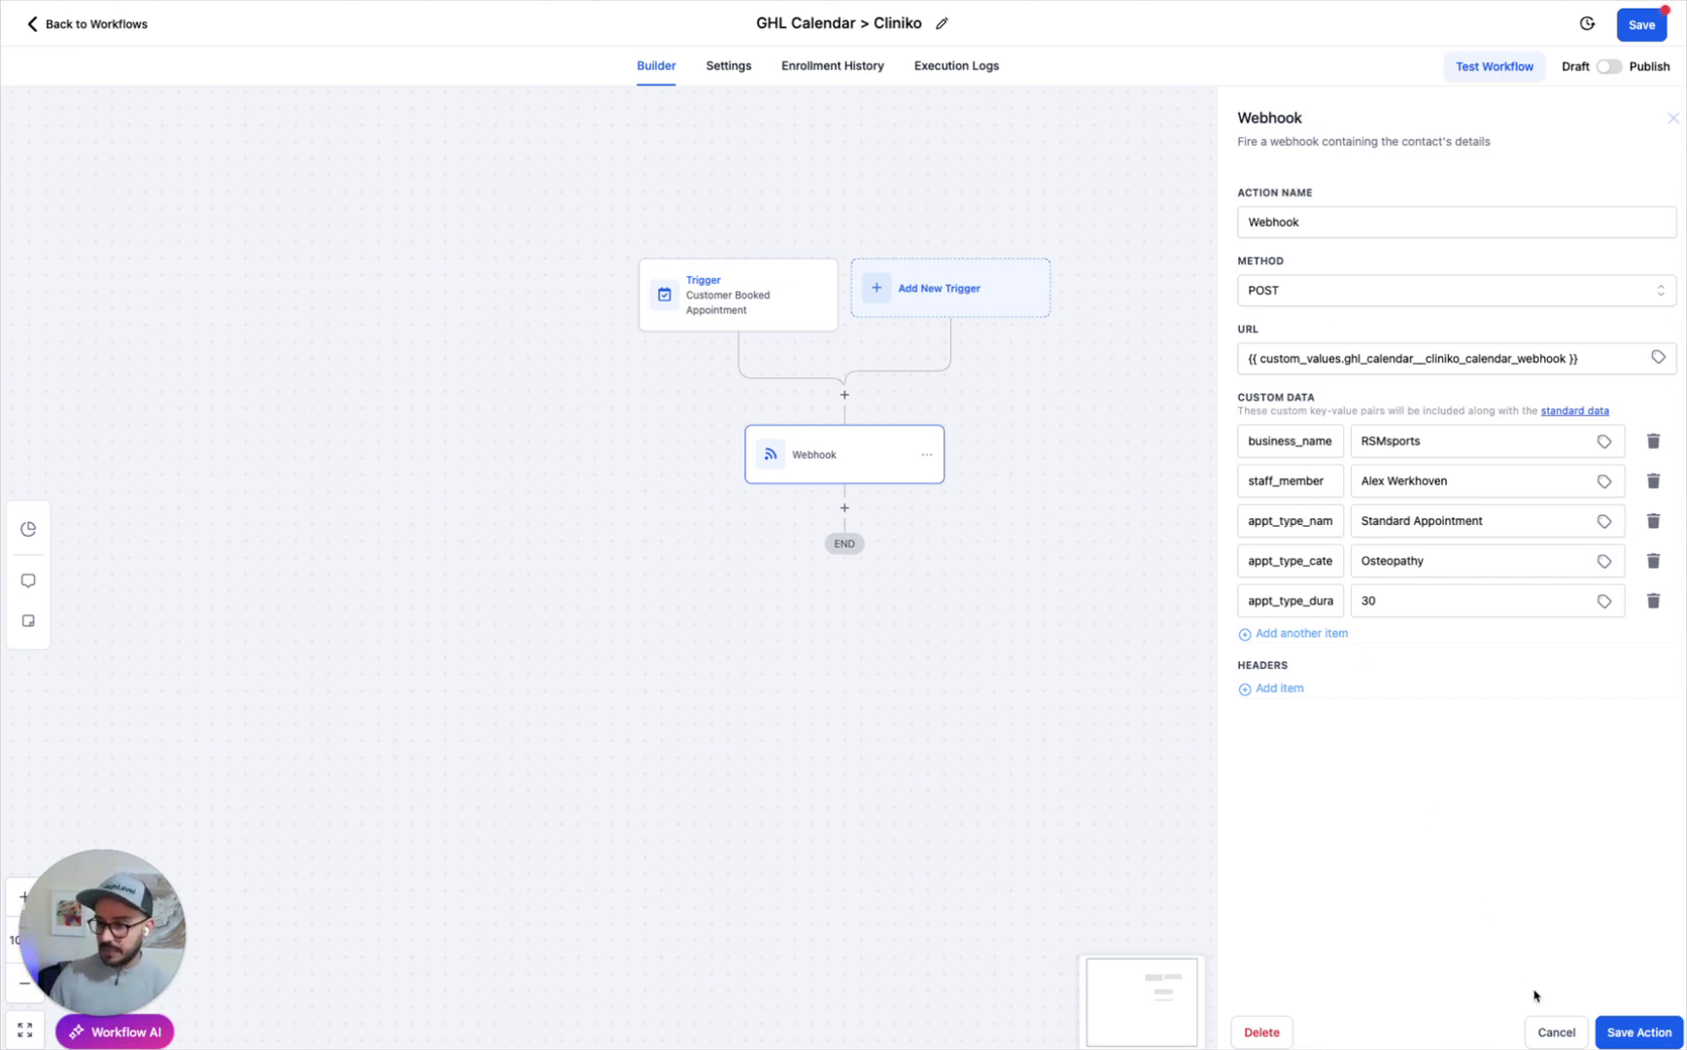
{"action": "left_click", "coordinate": [1564, 1026]}
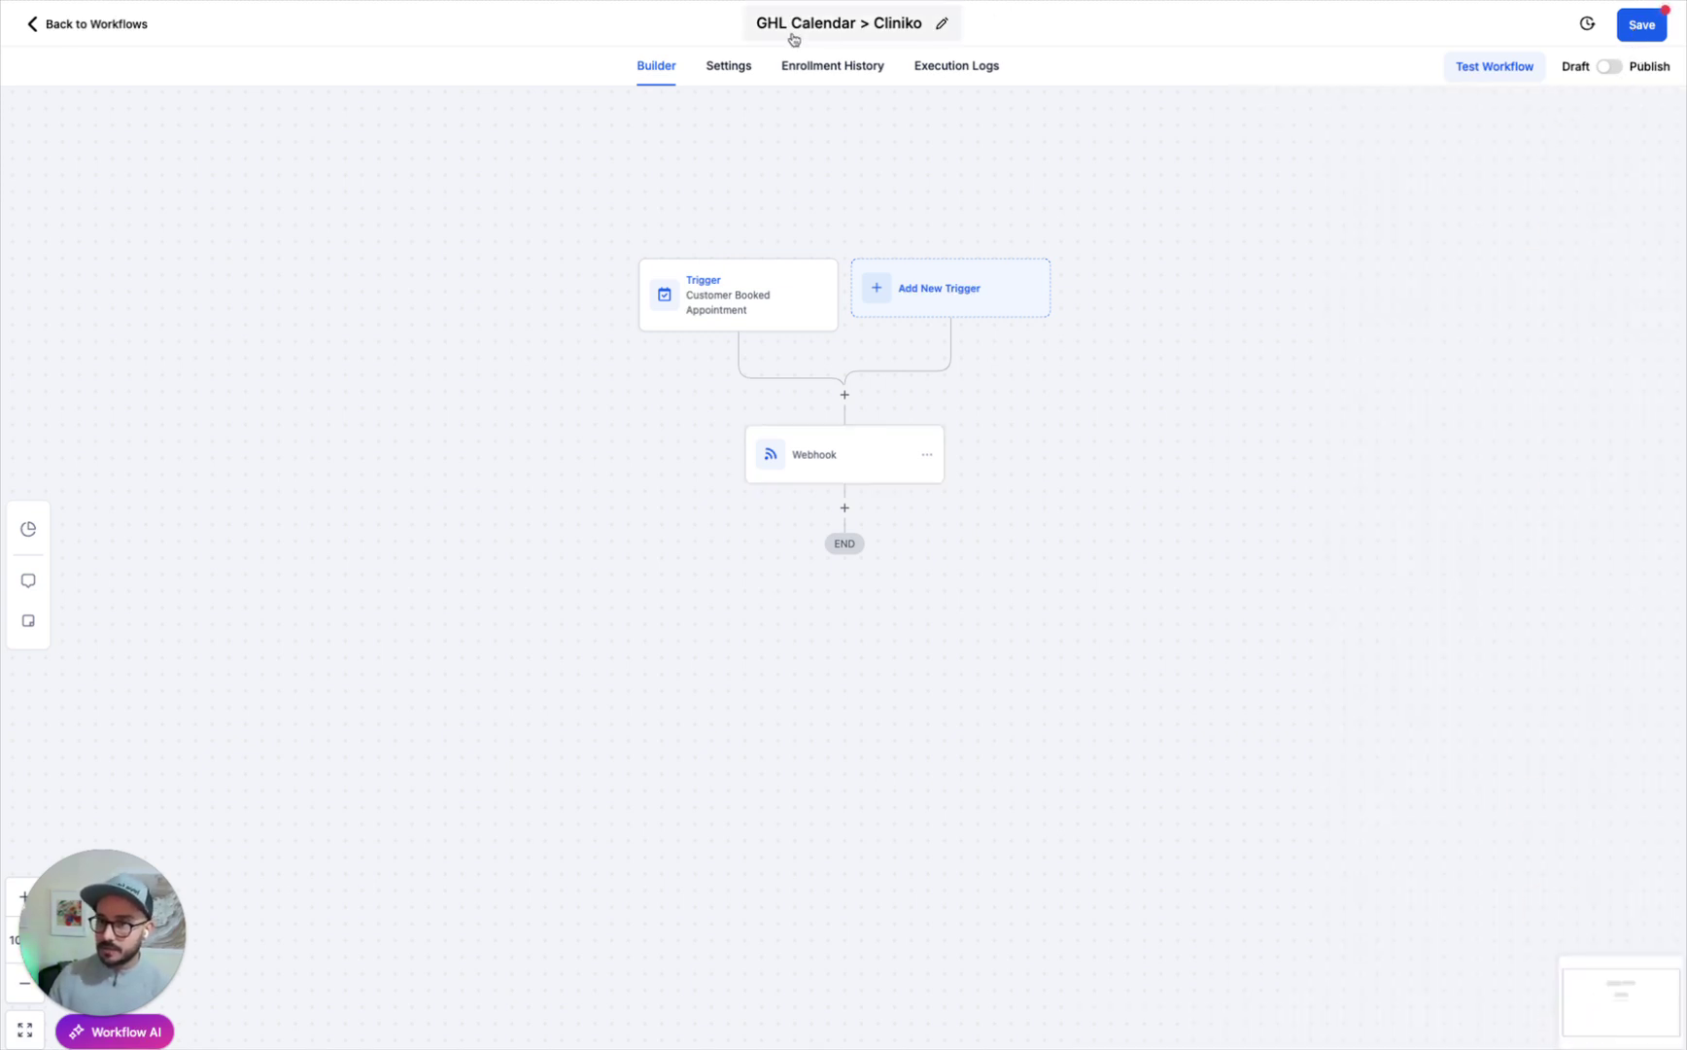
{"action": "left_click", "coordinate": [1628, 36]}
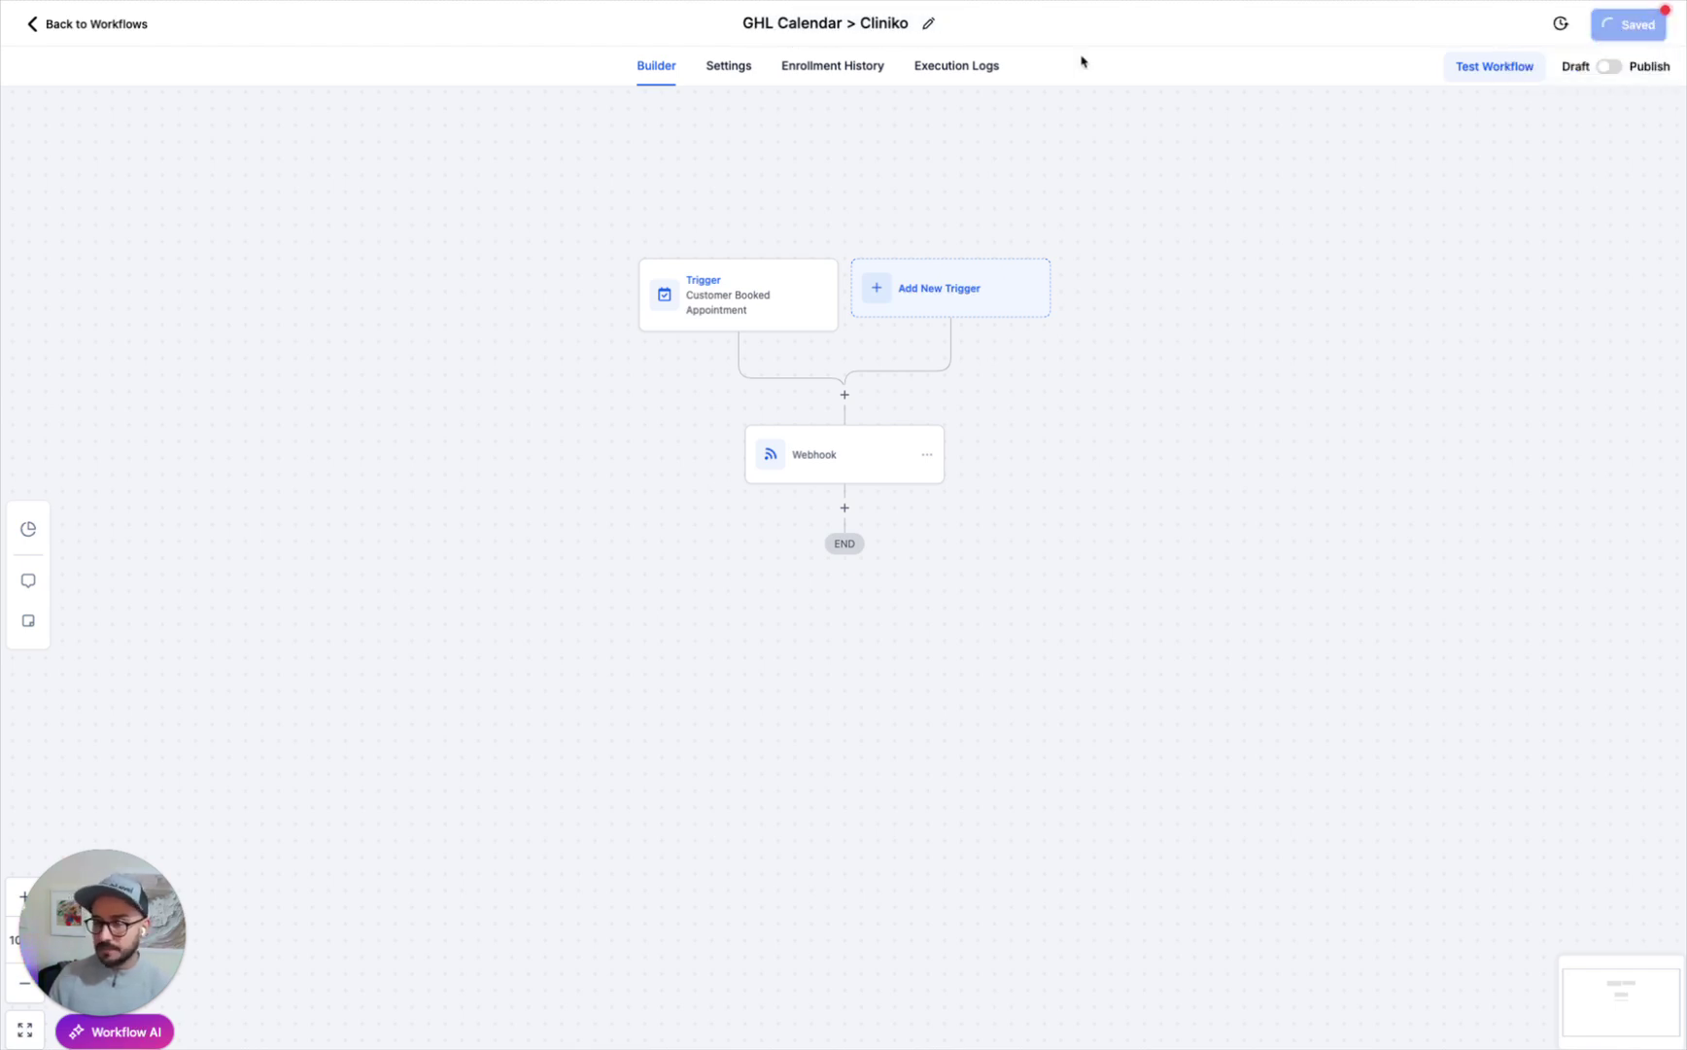
{"action": "left_click", "coordinate": [118, 29]}
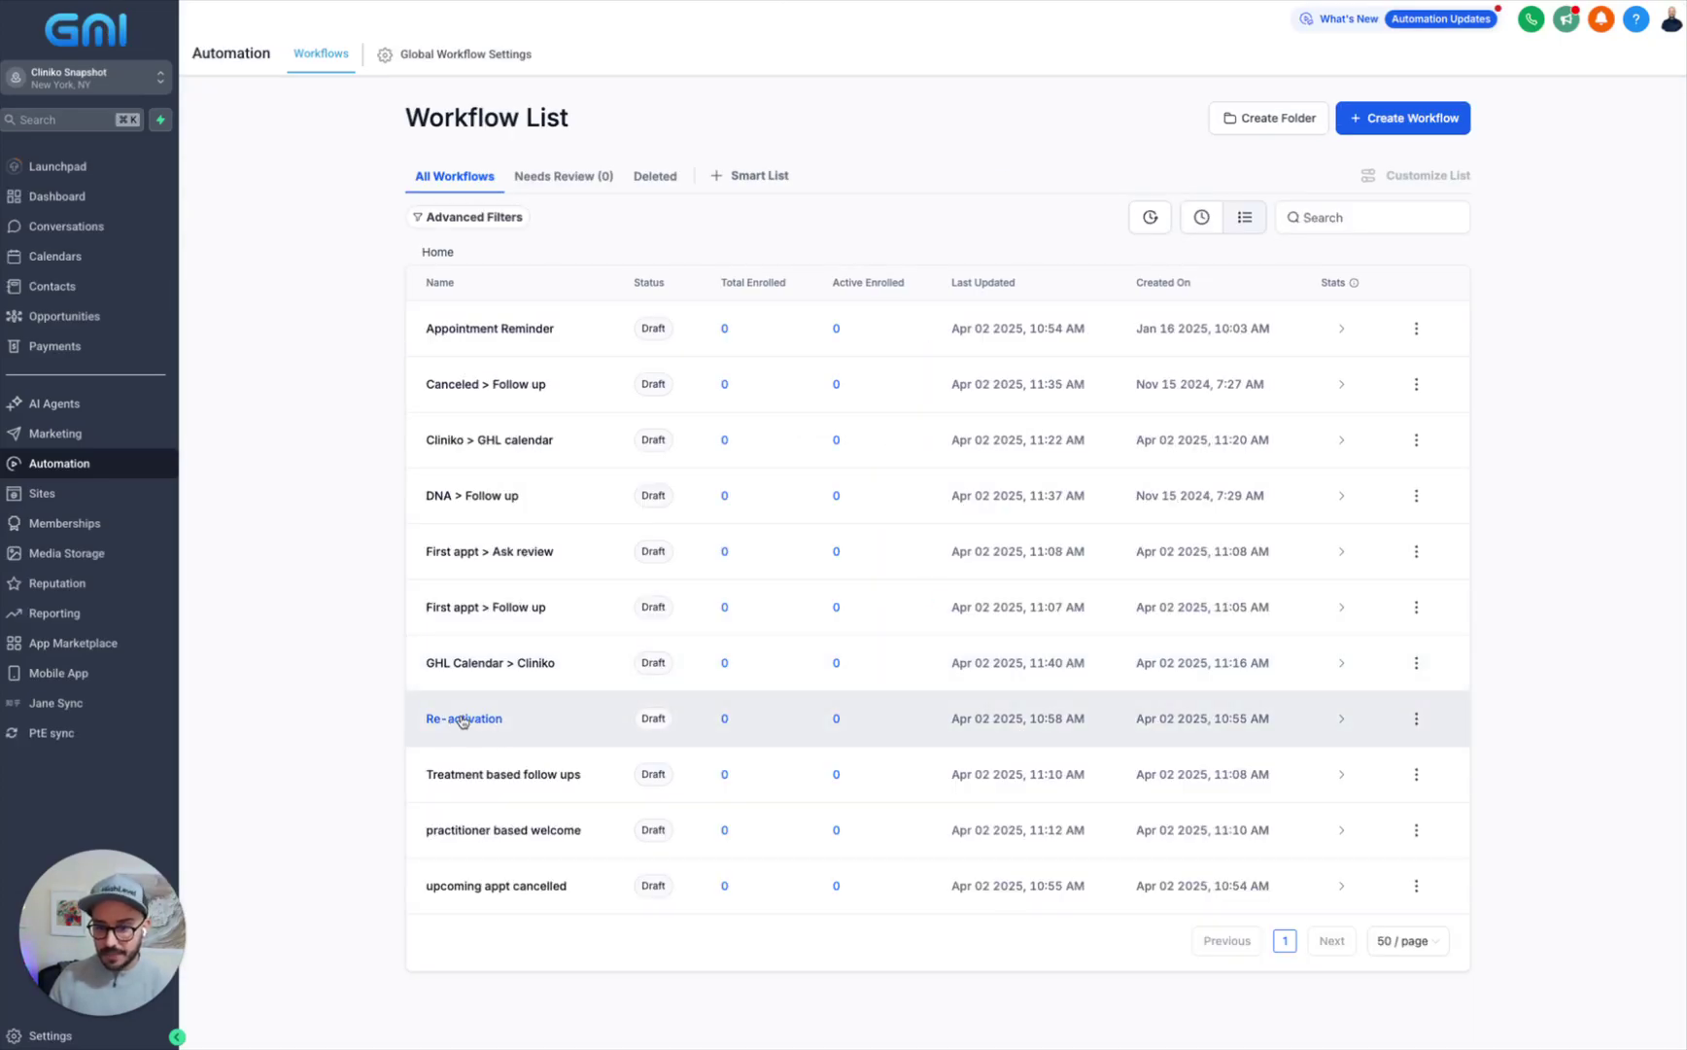
Open the Re-activation workflow and inspect the filter of its Contact Changed trigger, closing it without changes.
{"action": "left_click", "coordinate": [466, 720]}
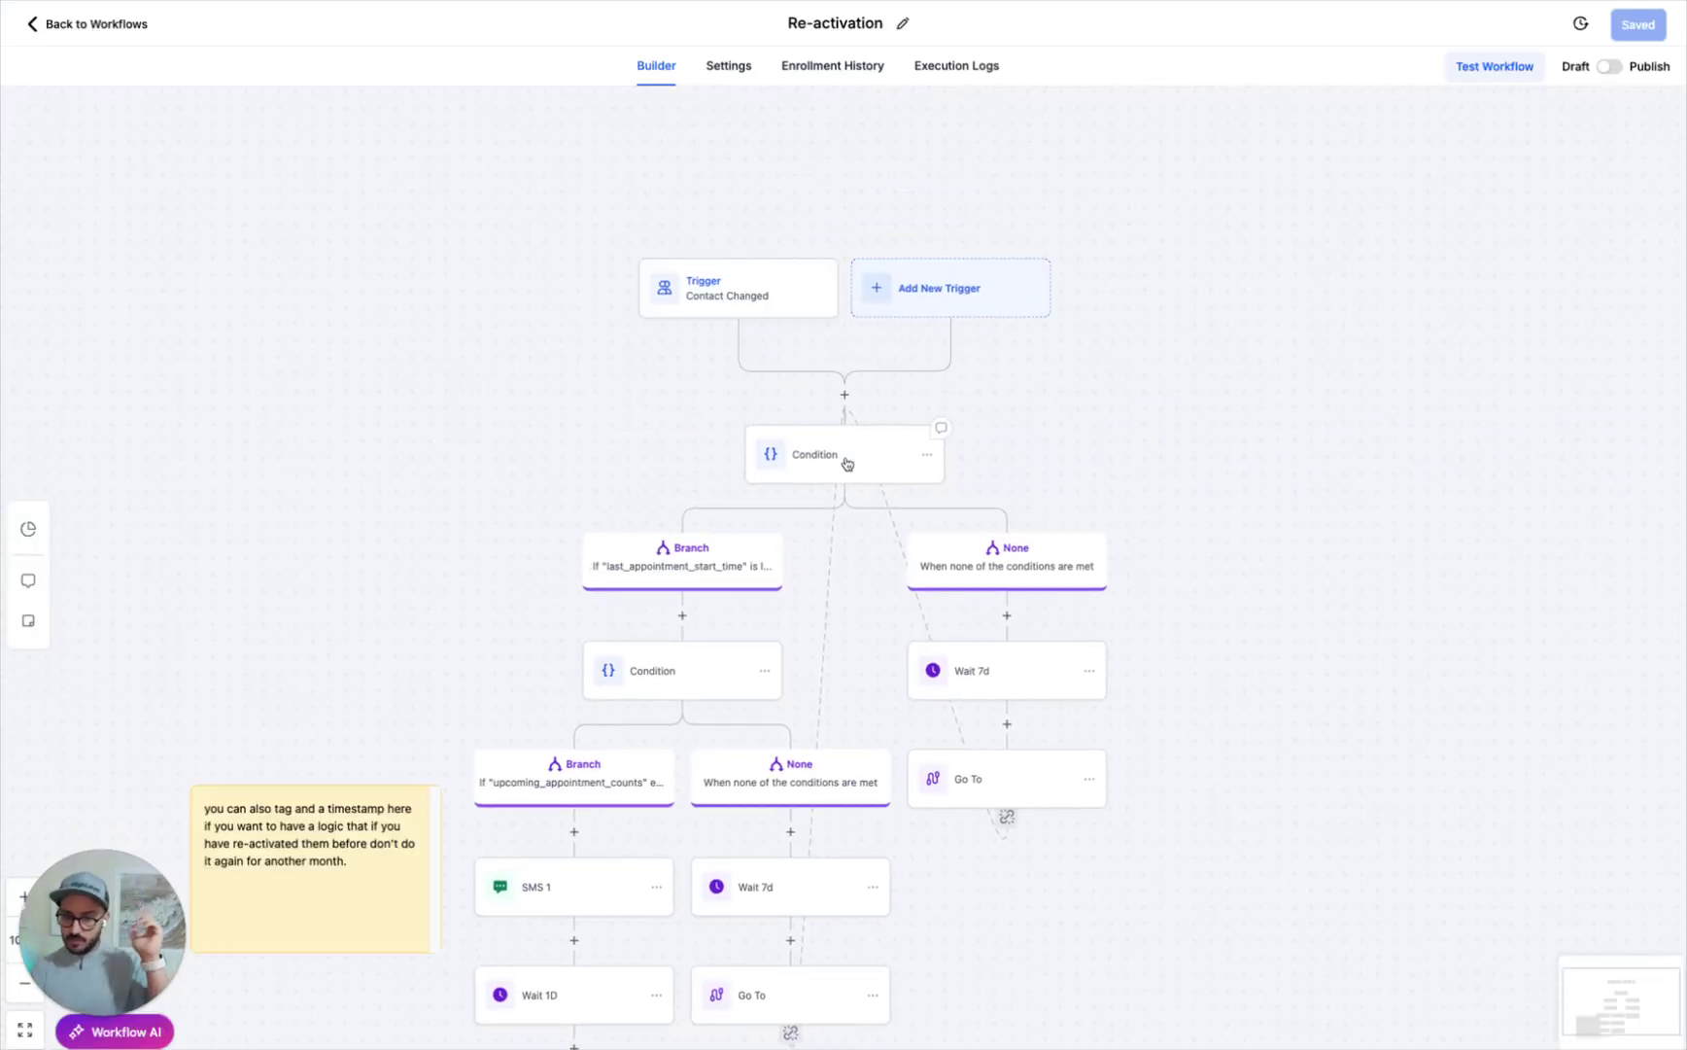
{"action": "left_click", "coordinate": [761, 265]}
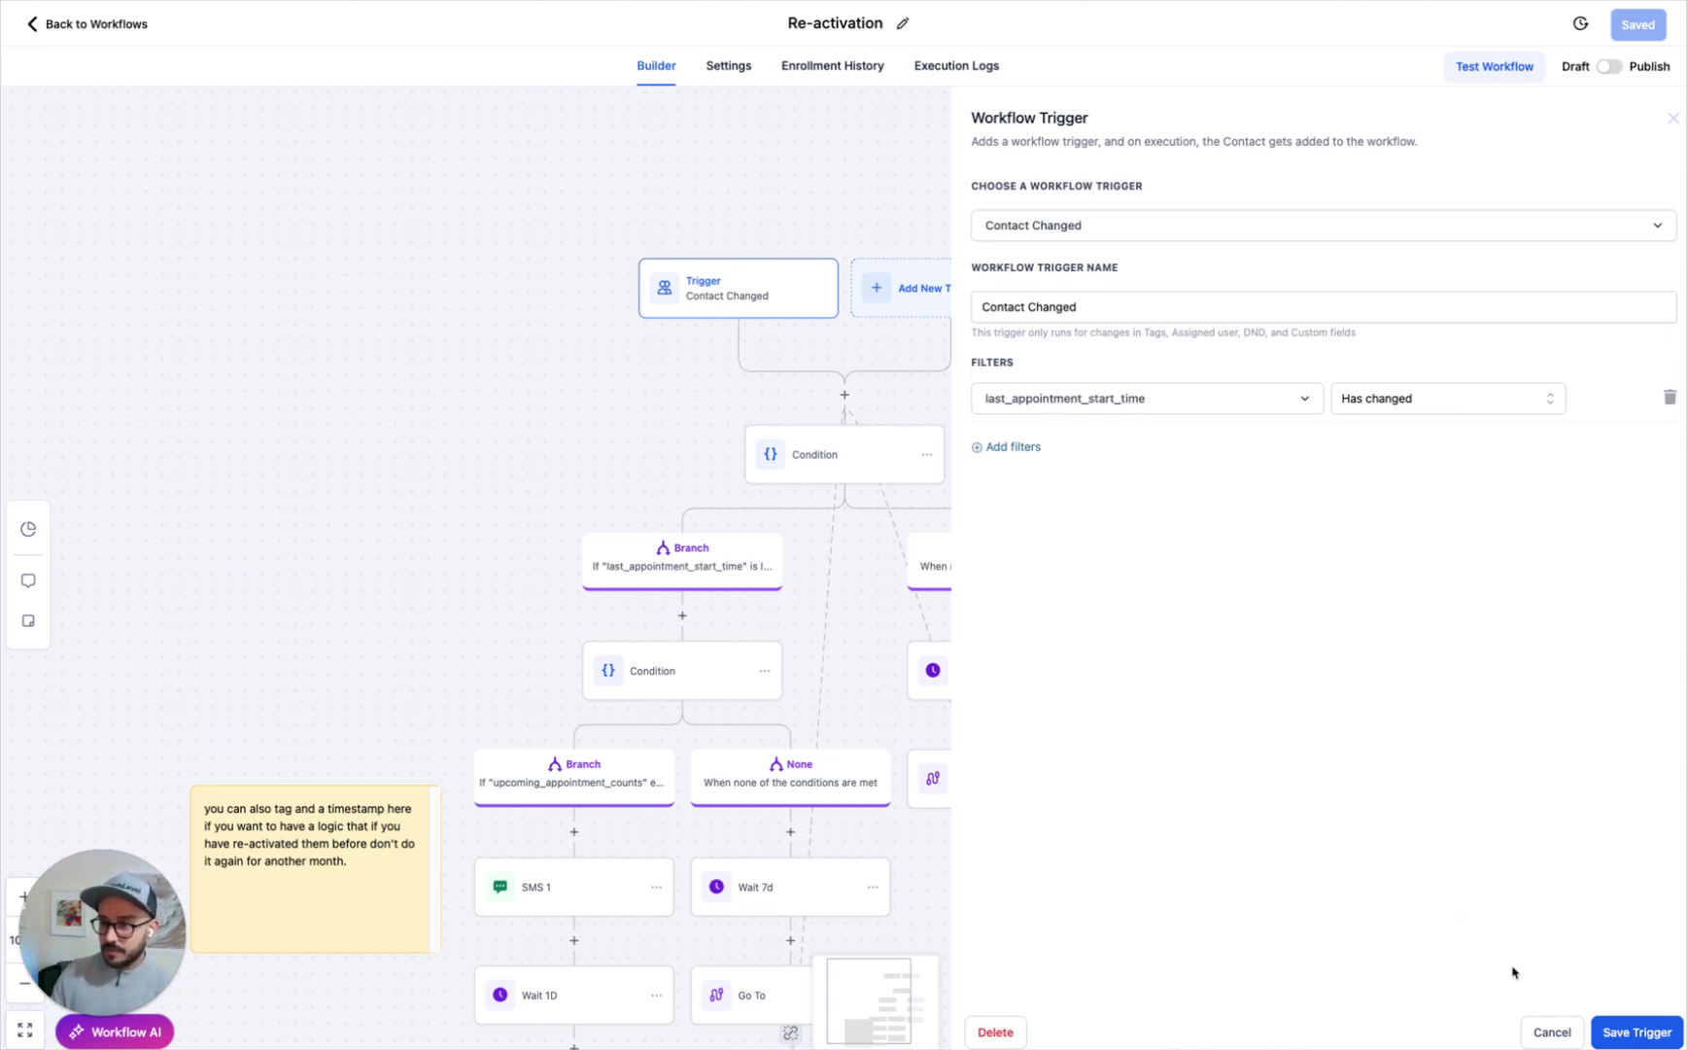
{"action": "left_click", "coordinate": [1552, 1033]}
Inspect the first Condition's two month ranges for the last appointment start time.
{"action": "left_click", "coordinate": [803, 457]}
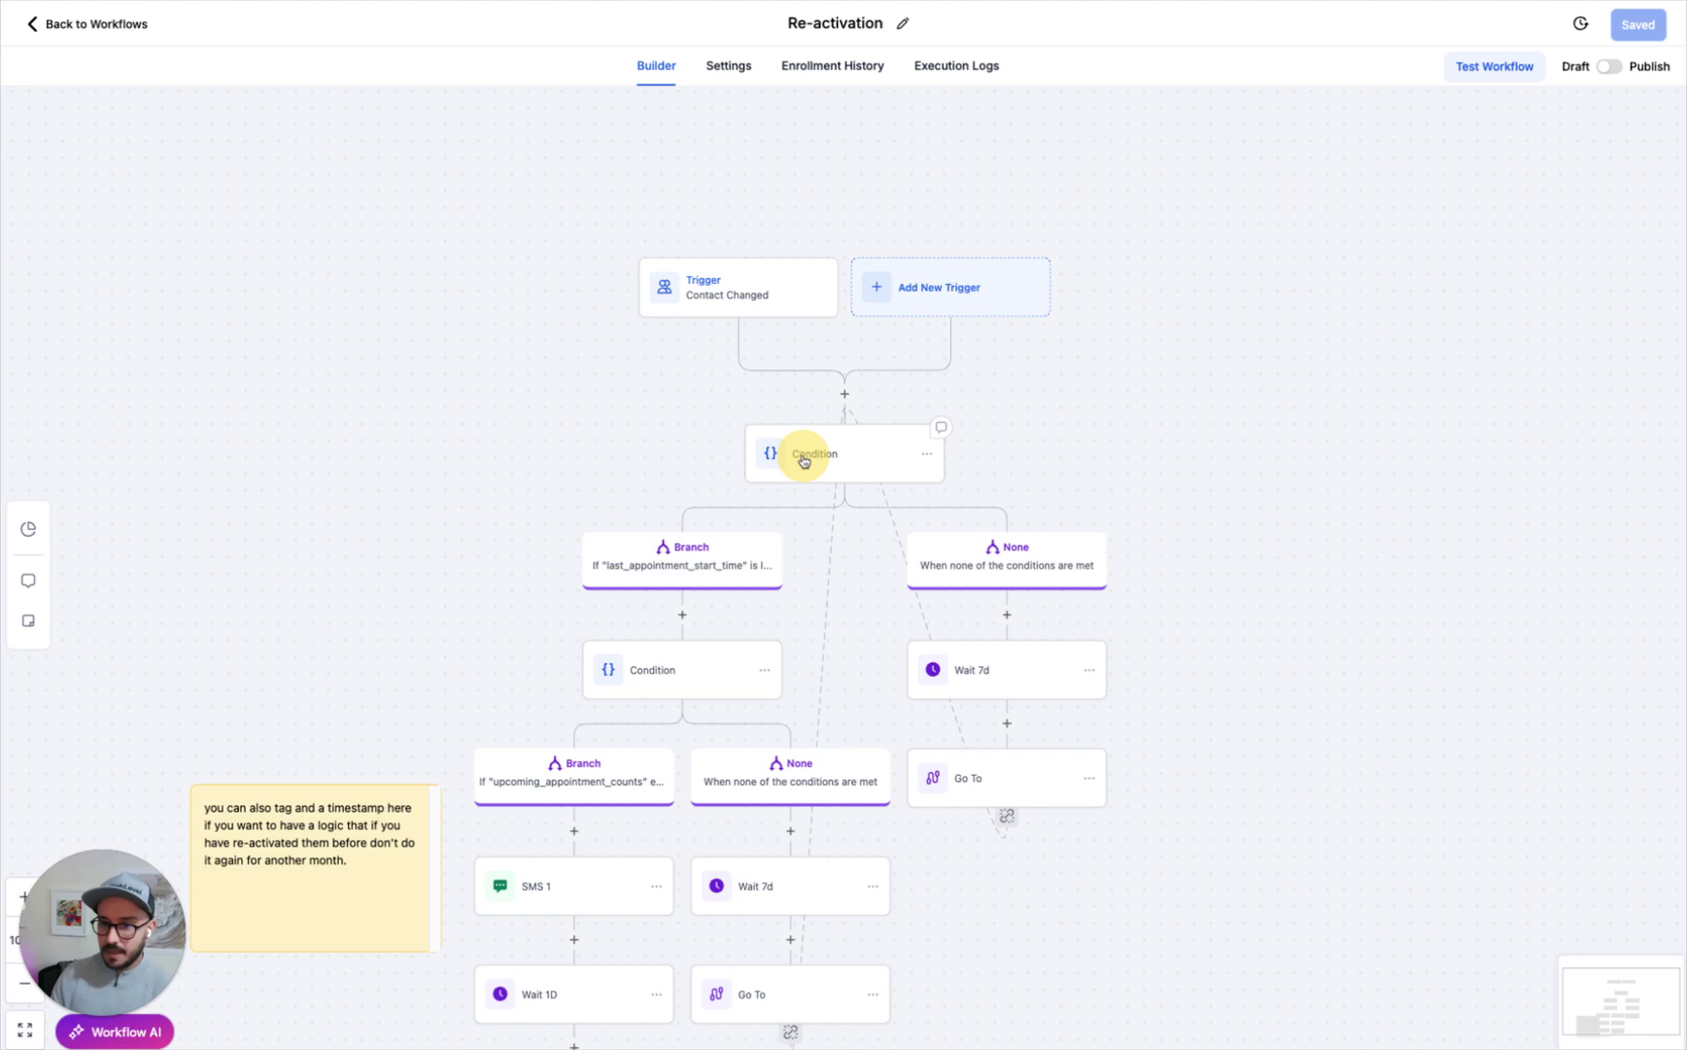
{"action": "left_click", "coordinate": [821, 458]}
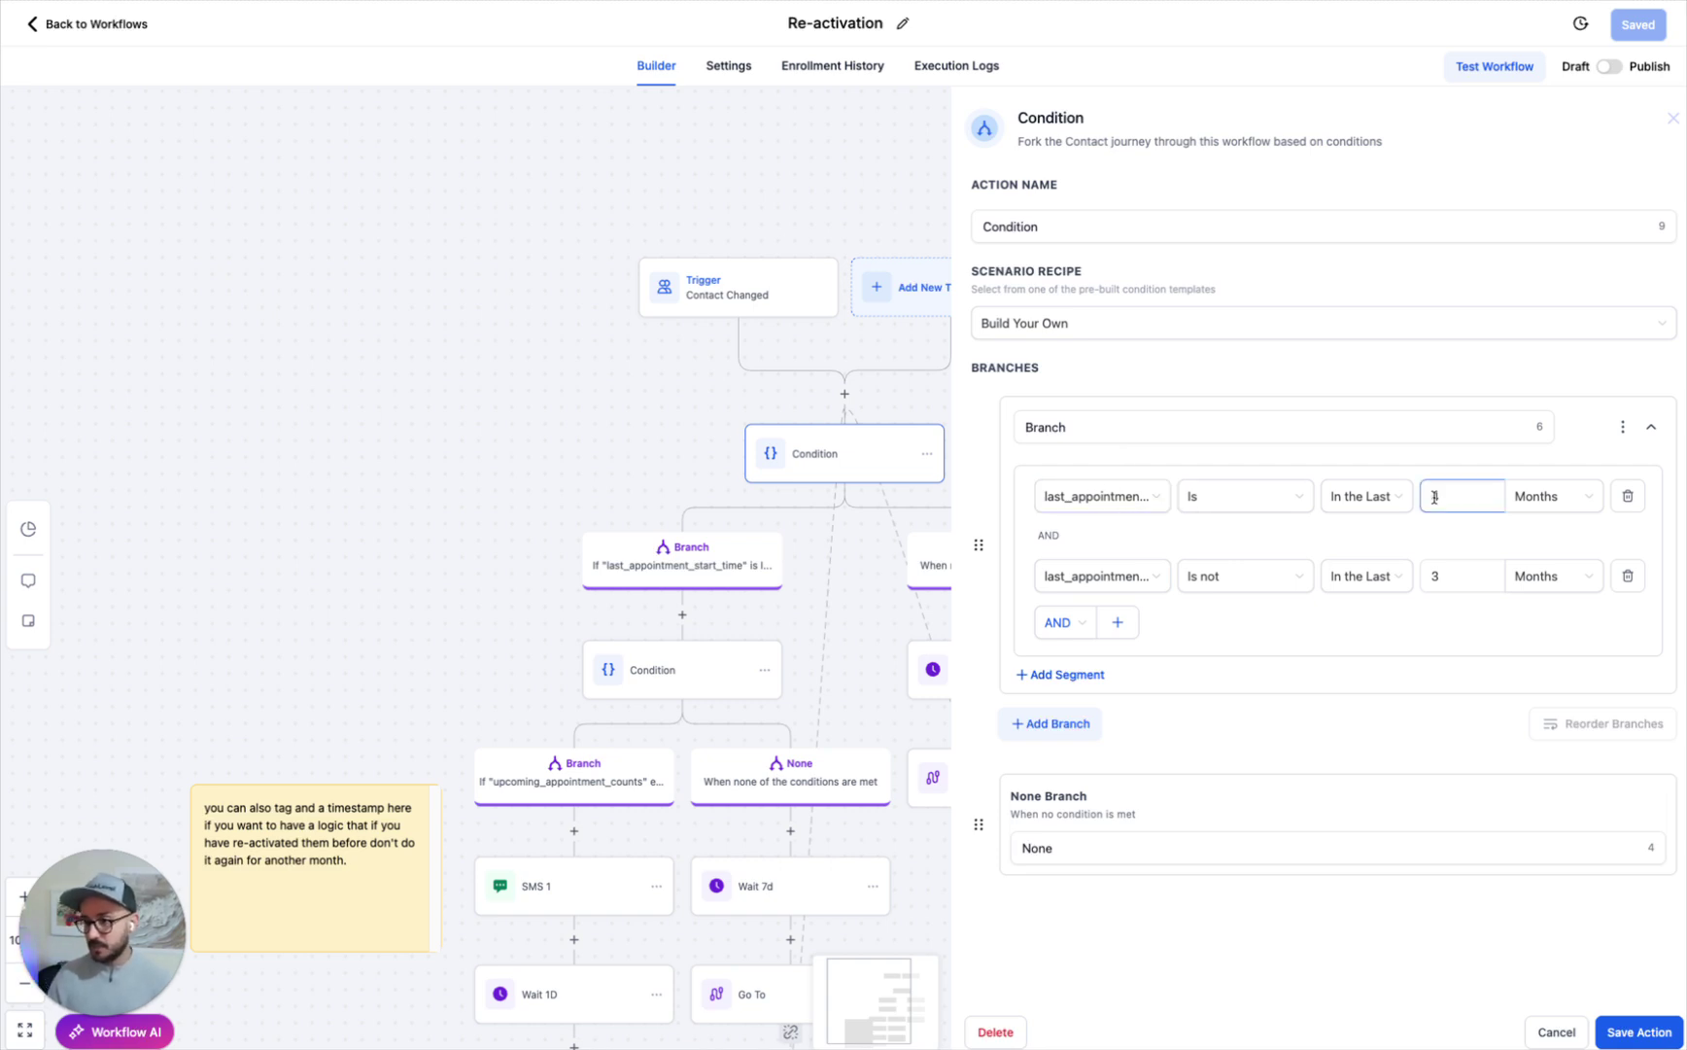
{"action": "left_click", "coordinate": [1569, 513]}
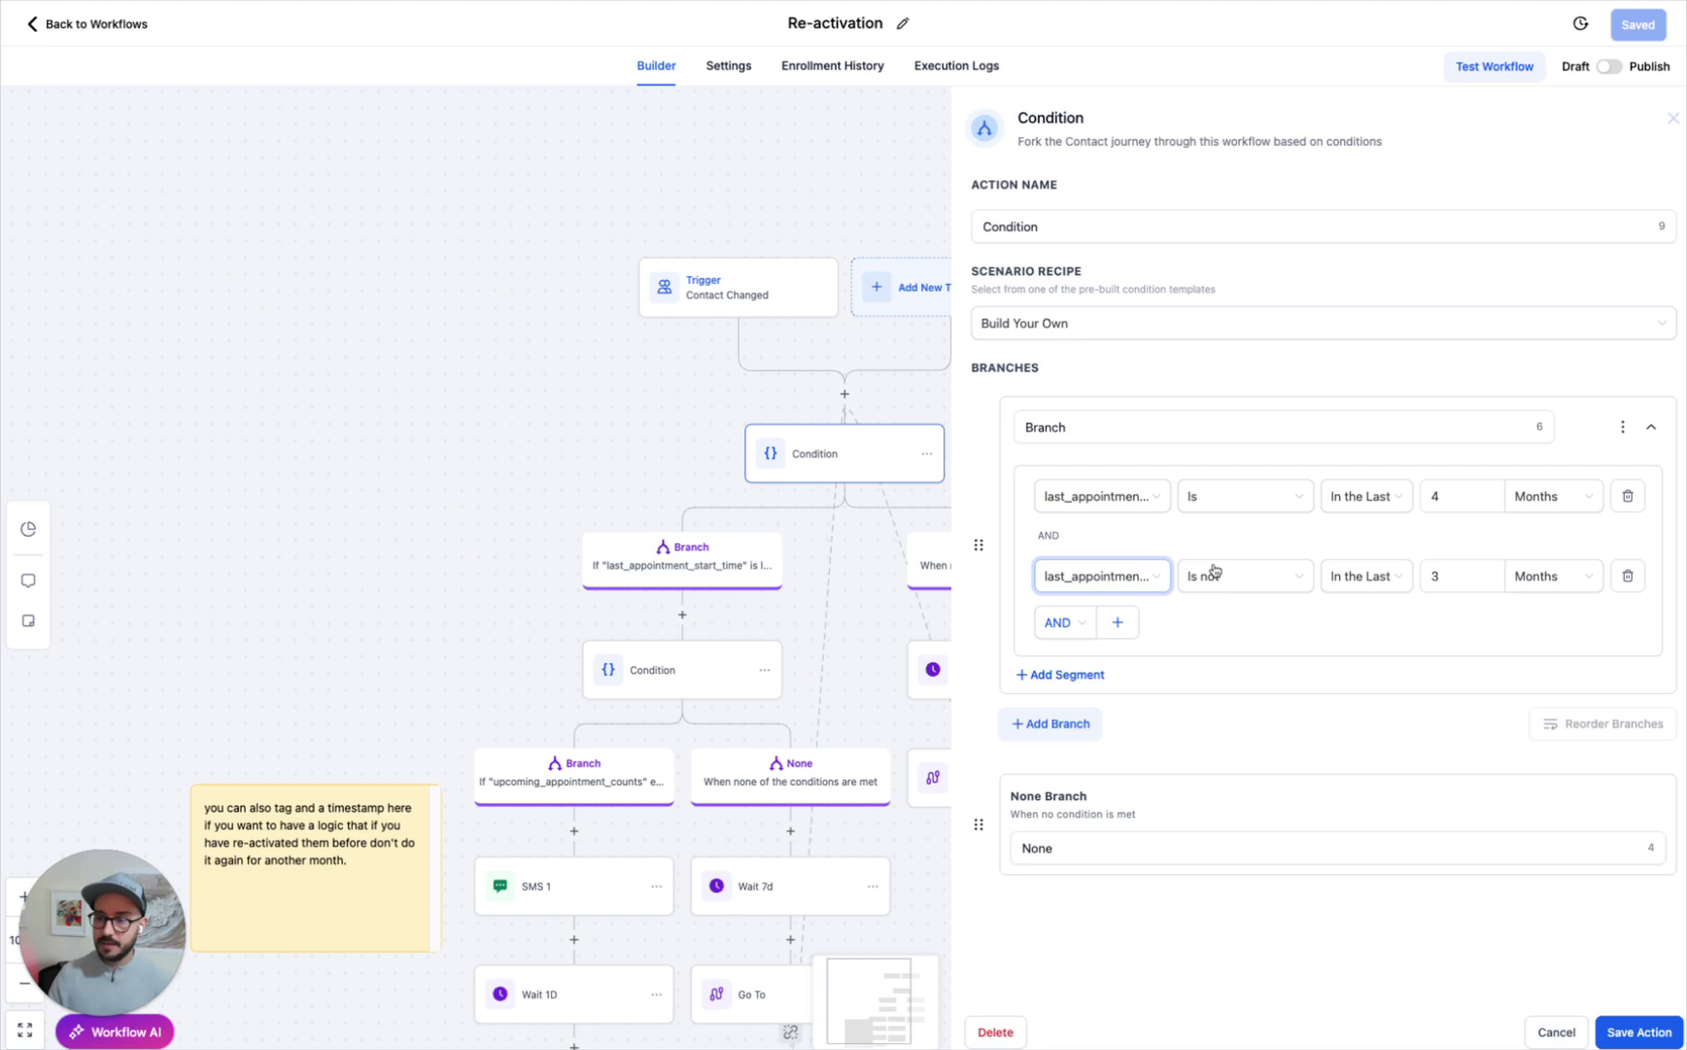
{"action": "left_click", "coordinate": [1437, 573]}
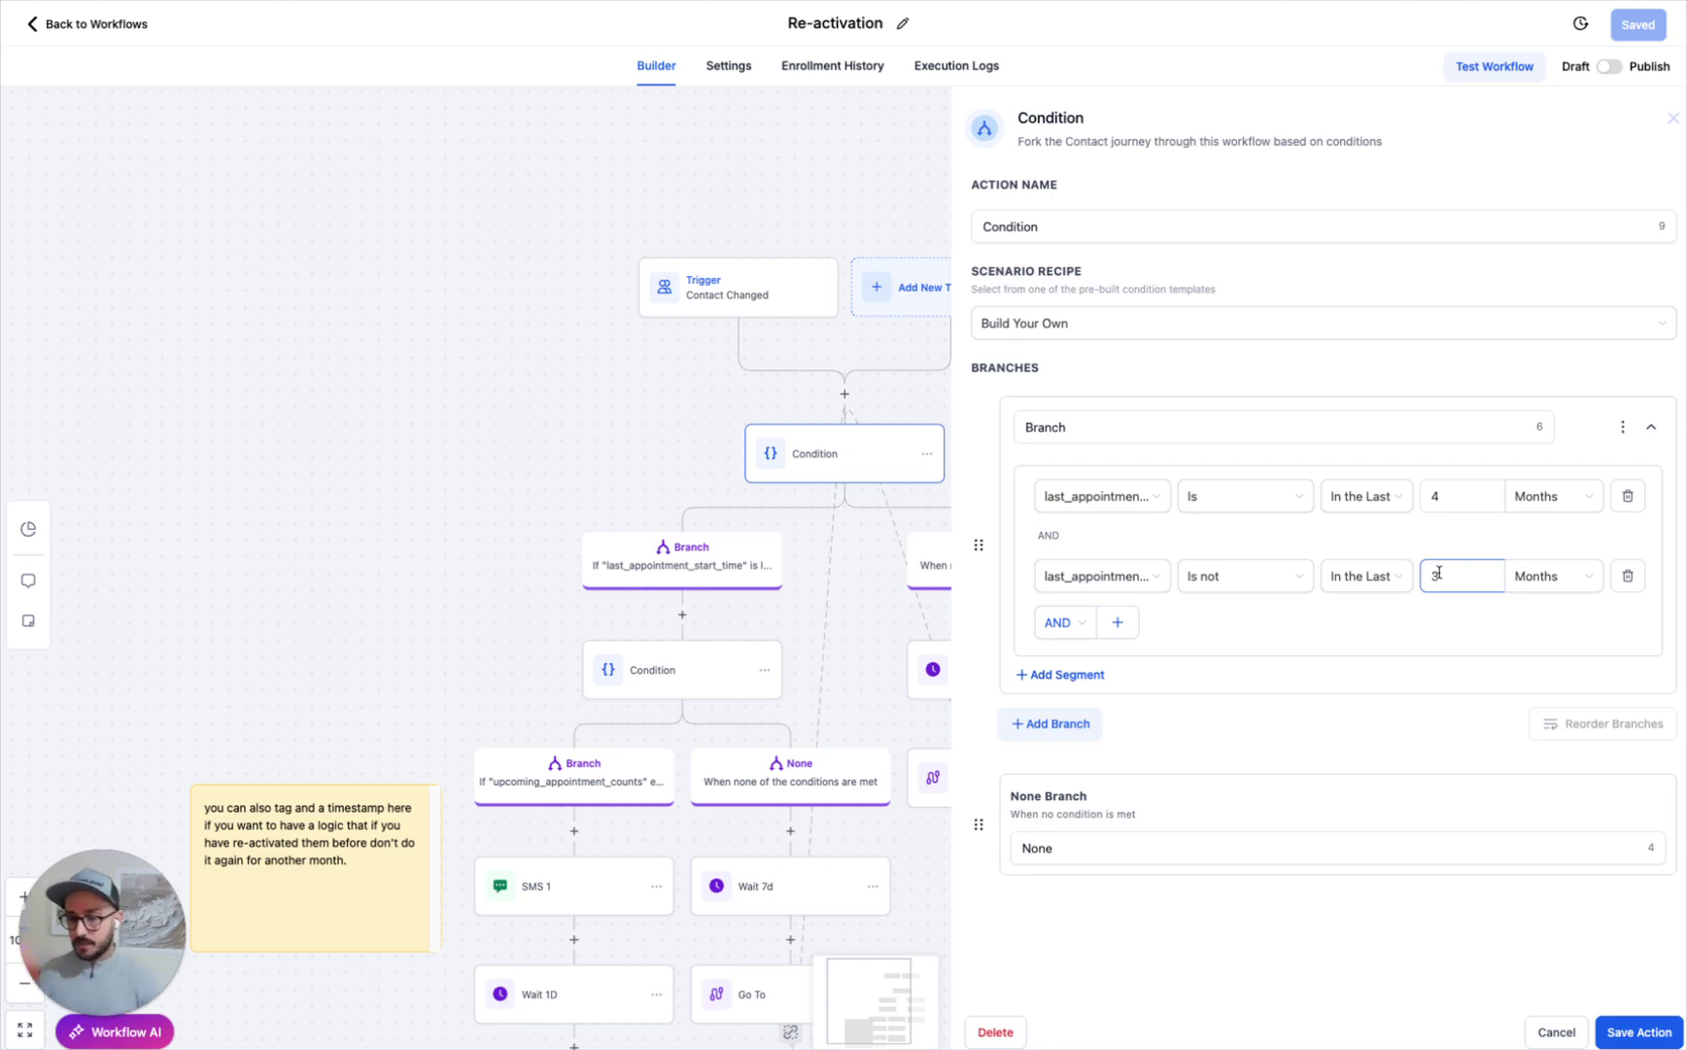
Review the upcoming appointment counts condition and the SMS 1 action that follows it, along with the sticky note on re-activation tagging.
{"action": "left_click", "coordinate": [698, 675]}
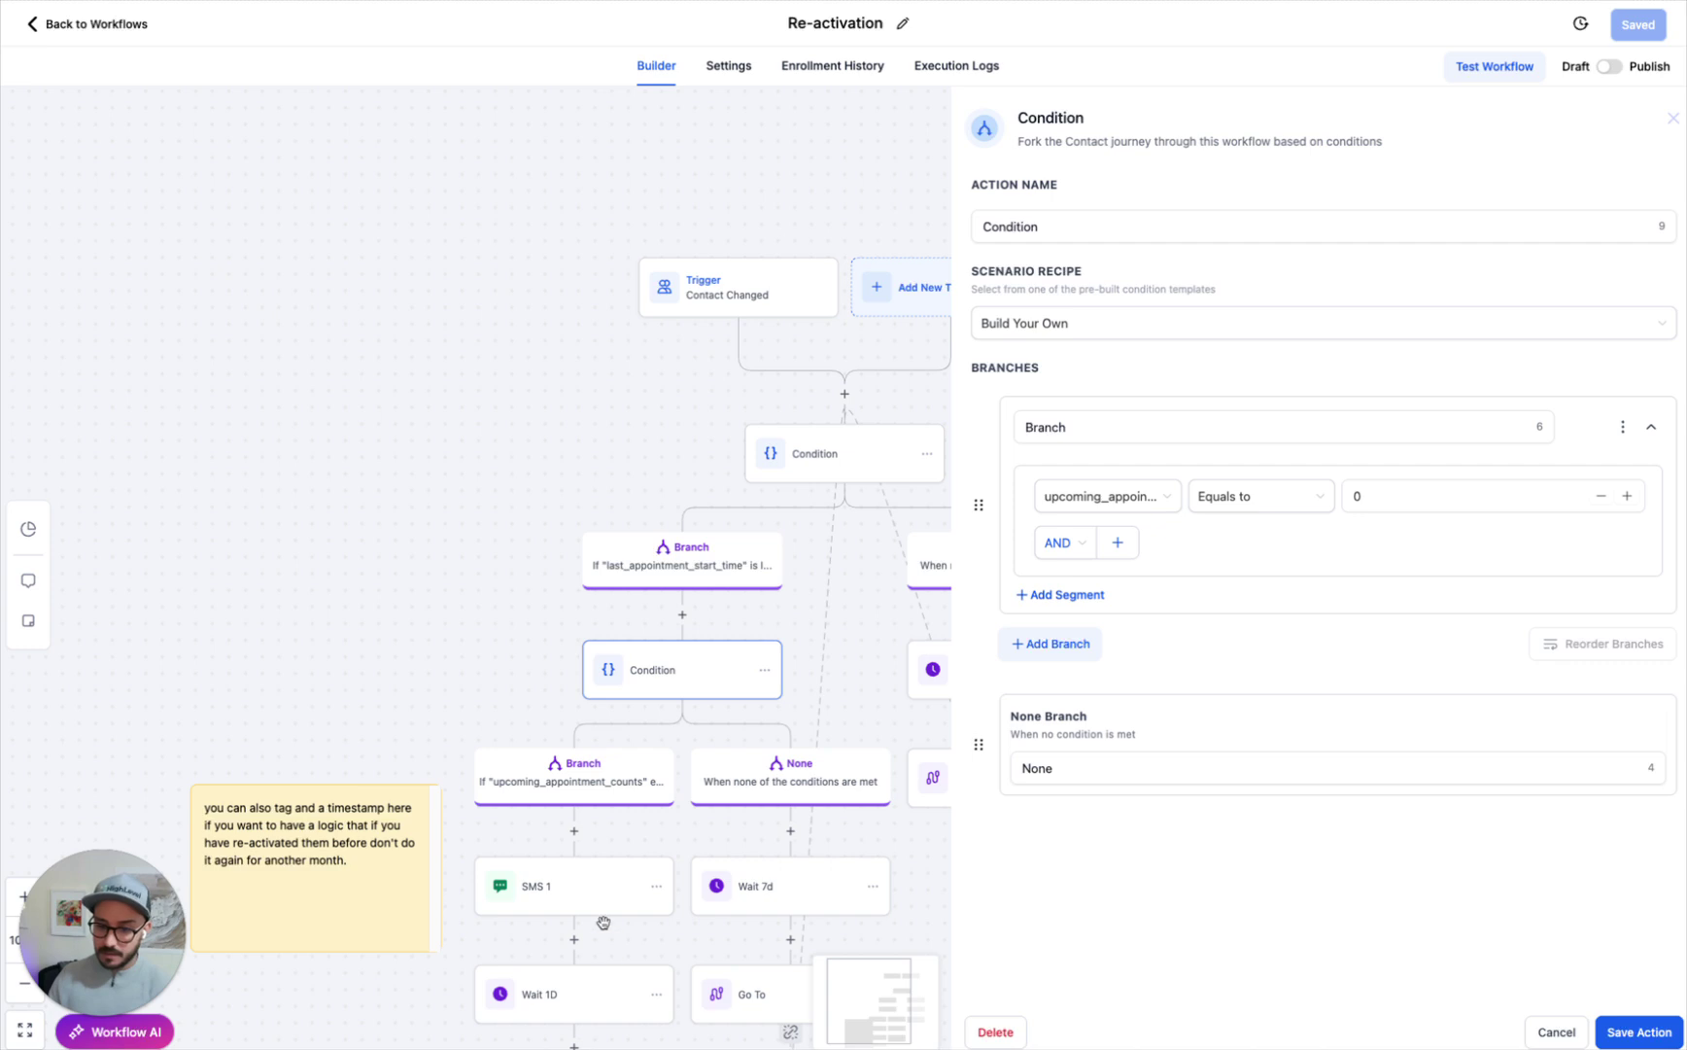
{"action": "left_click", "coordinate": [586, 874]}
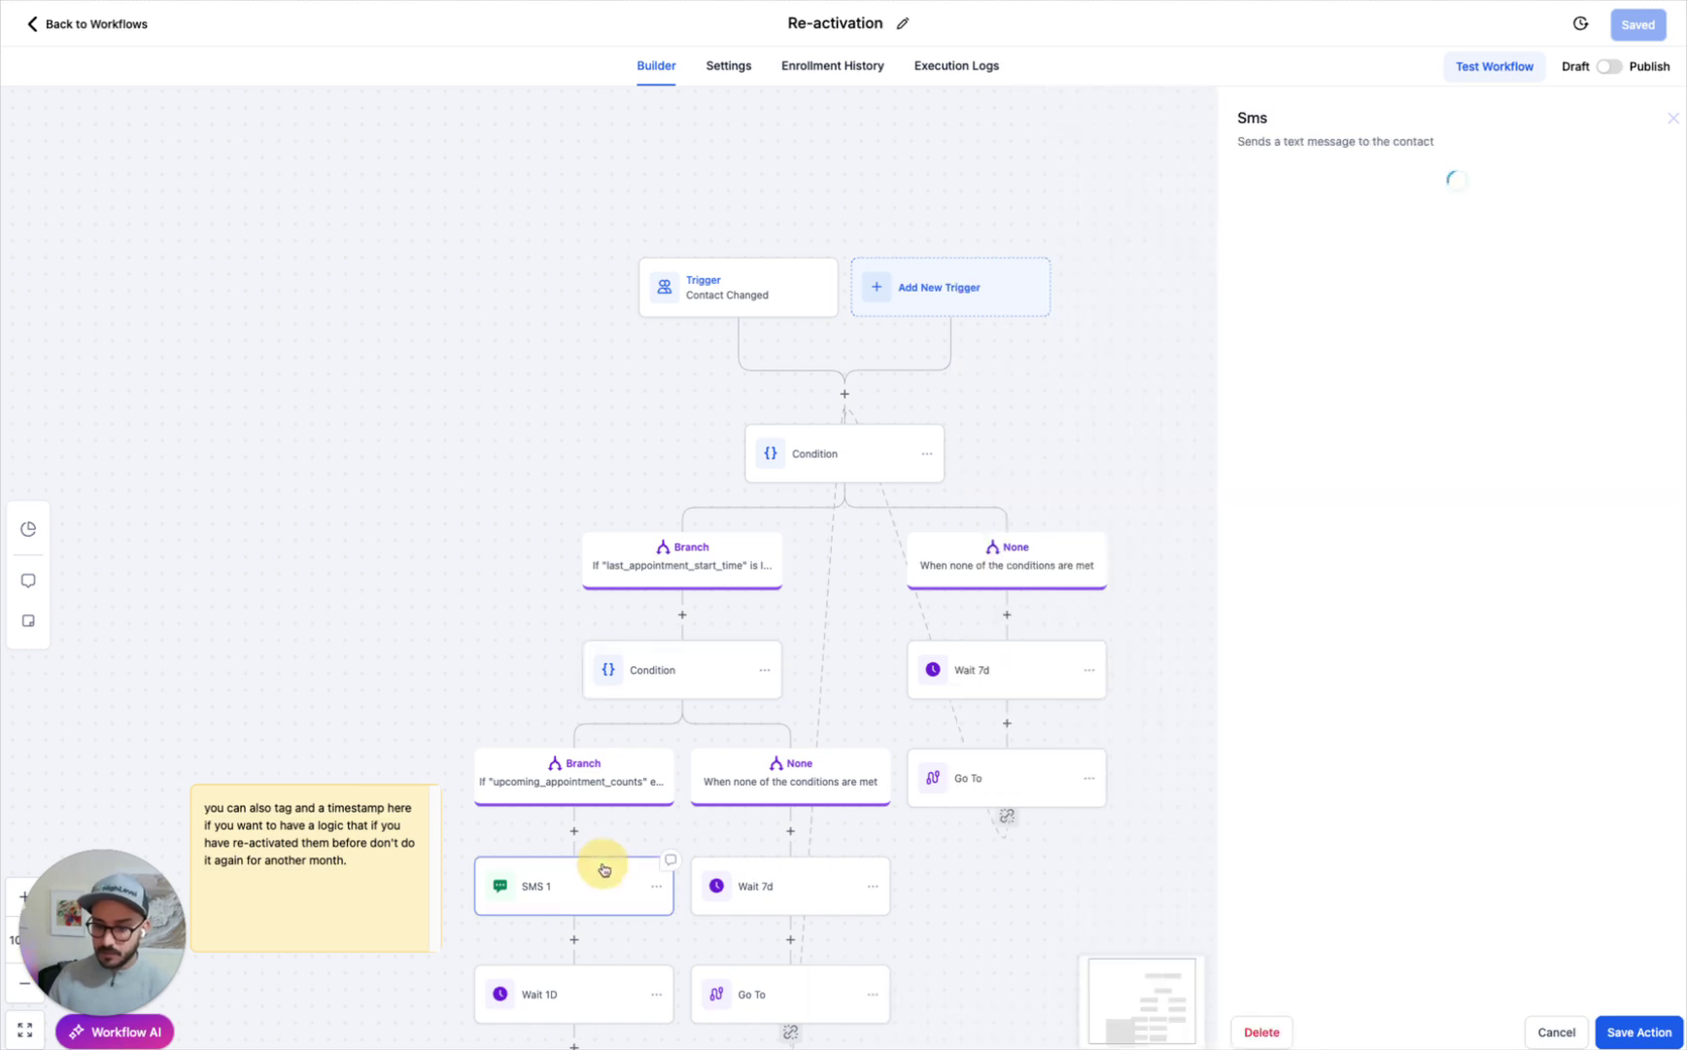
{"action": "left_click", "coordinate": [1556, 1031]}
{"action": "scroll", "coordinate": [814, 691], "scroll_direction": "down", "scroll_amount": 1}
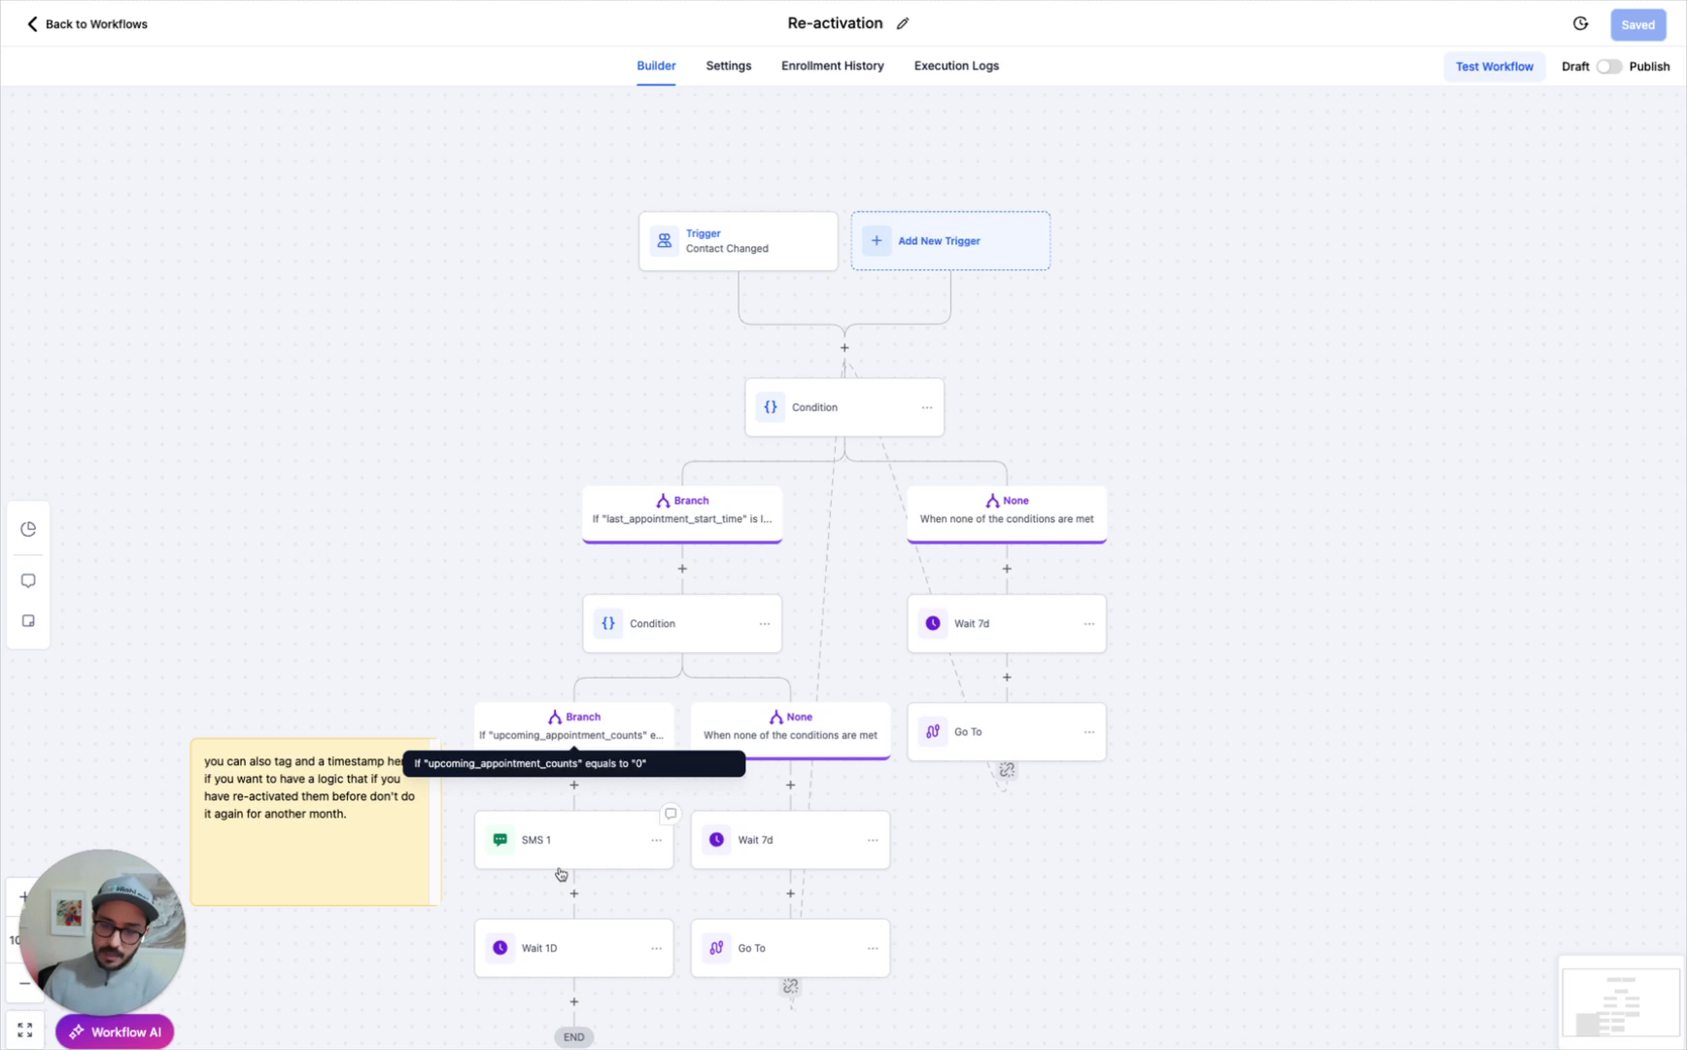
{"action": "scroll", "coordinate": [555, 729], "scroll_direction": "down", "scroll_amount": 2}
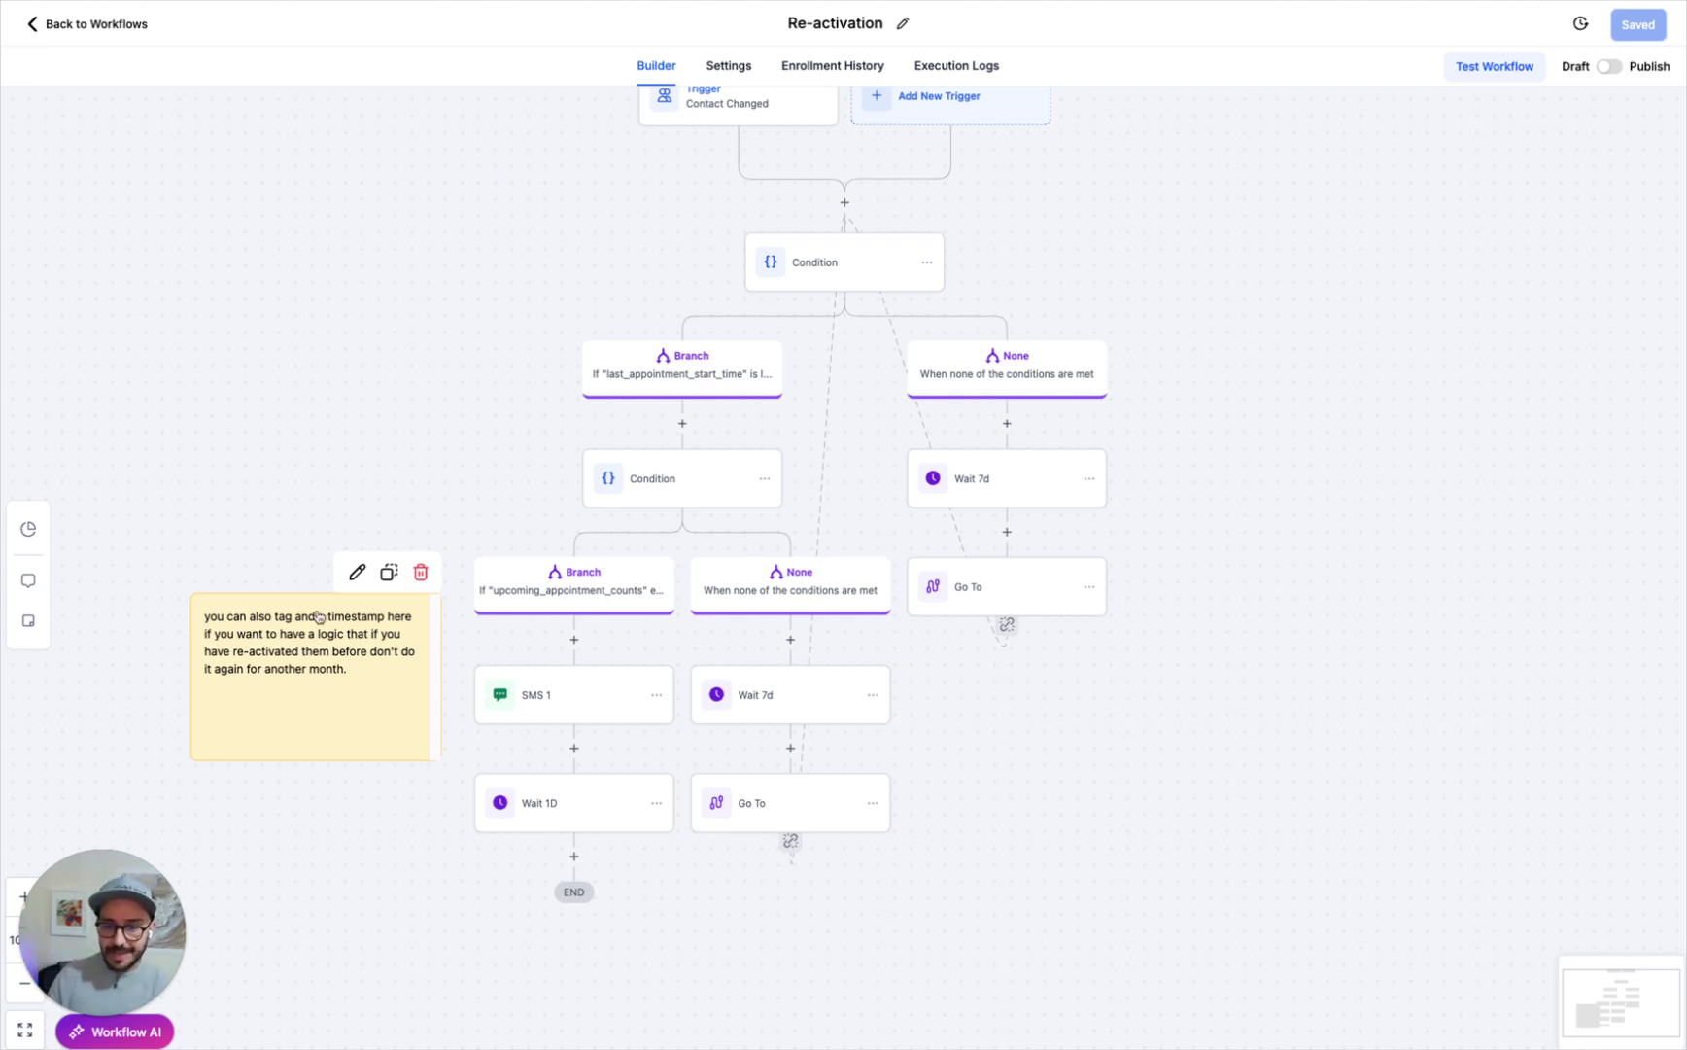
{"action": "left_click", "coordinate": [575, 703]}
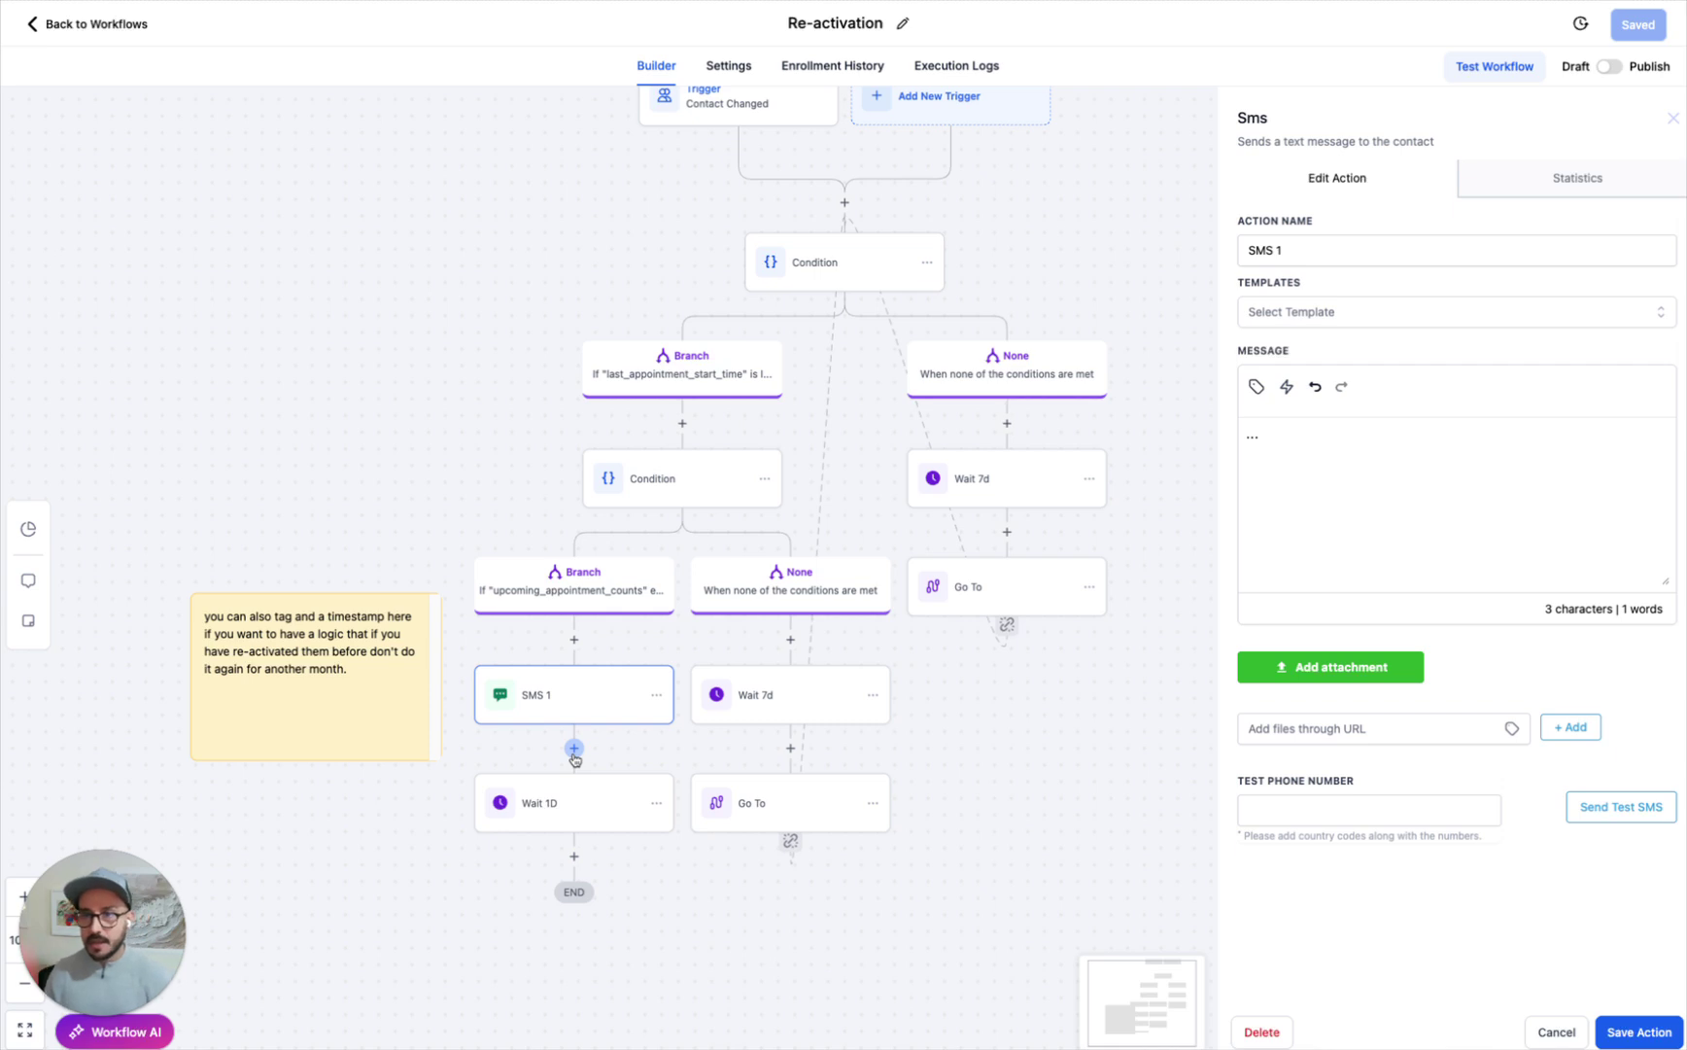
{"action": "mouse_move", "coordinate": [428, 684]}
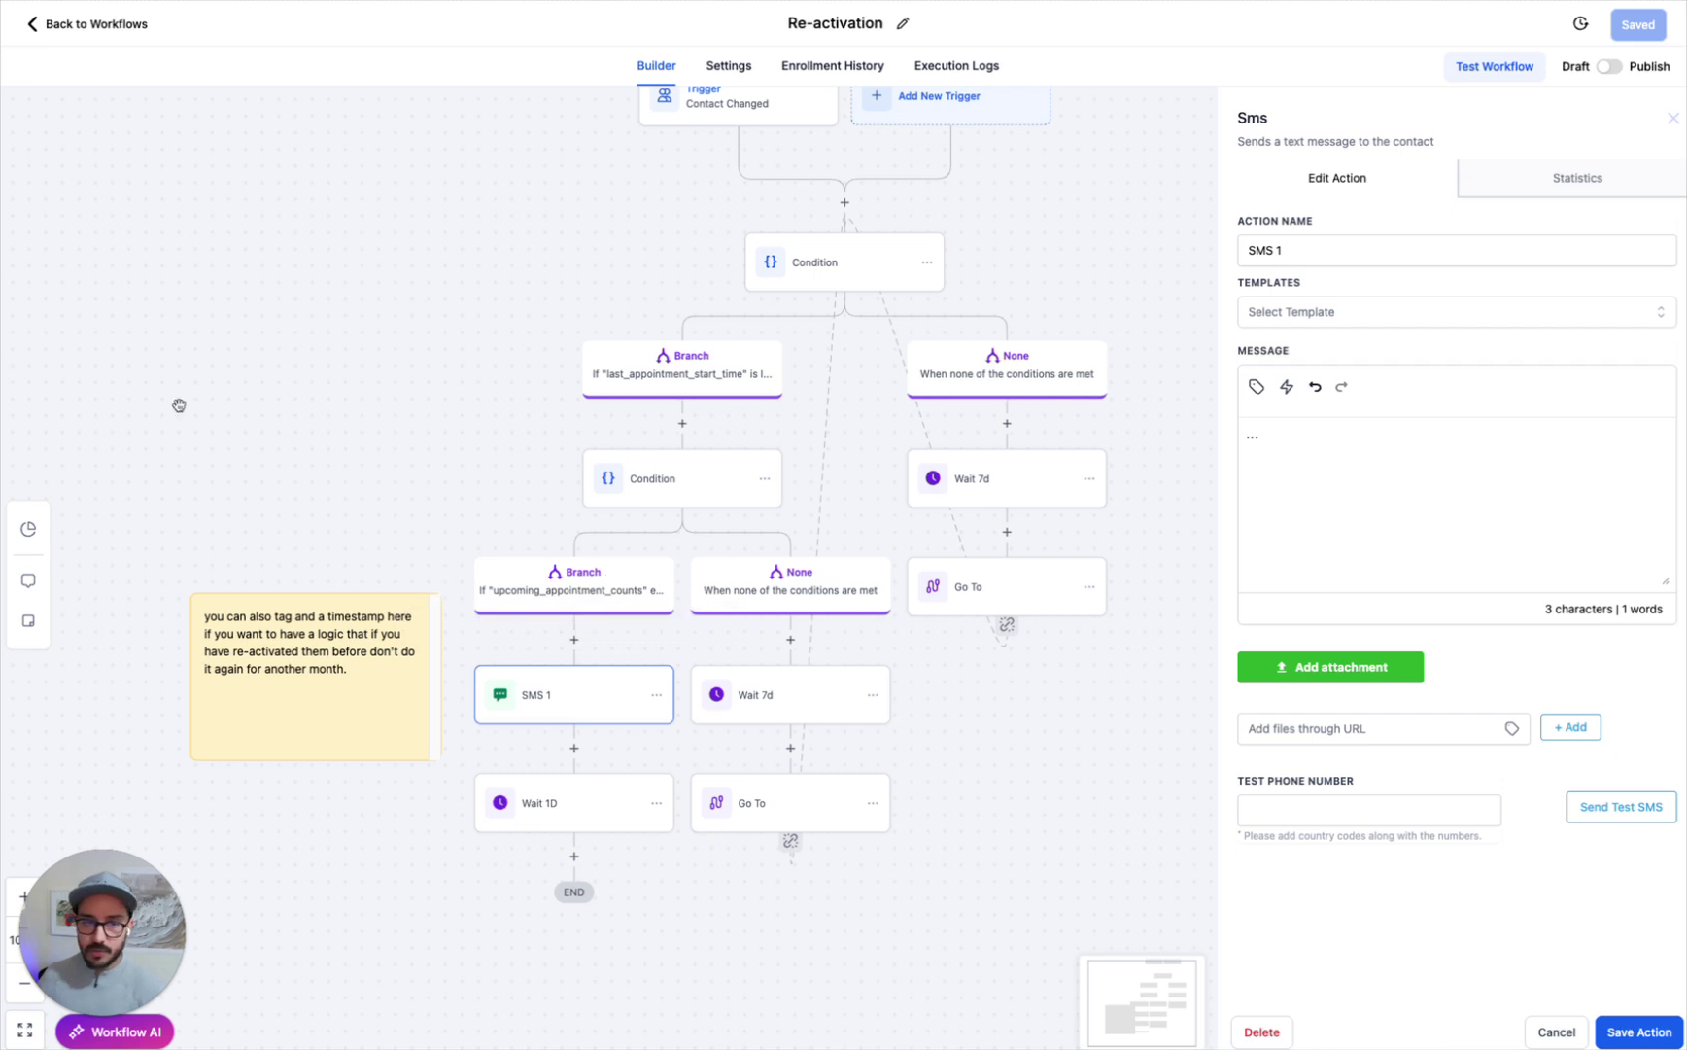
Return to the workflow list, open Treatment based follow ups, and inspect its Contact Changed trigger without changing it.
{"action": "left_click", "coordinate": [129, 33]}
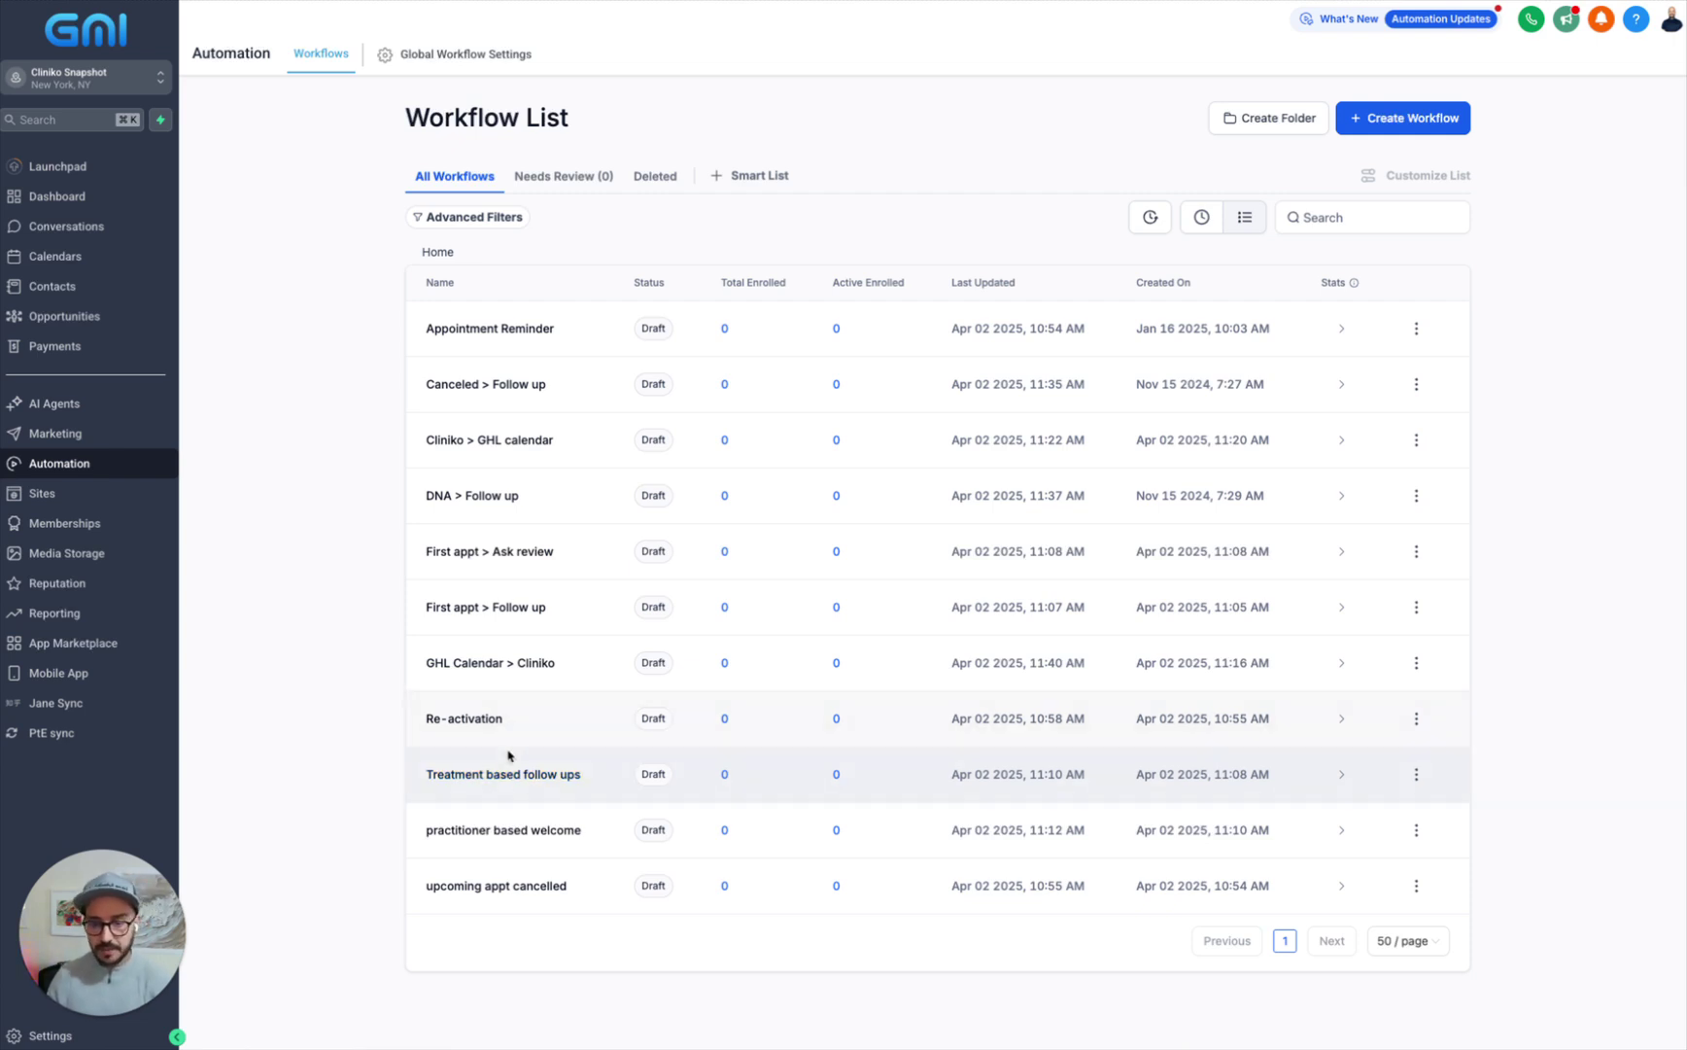
{"action": "left_click", "coordinate": [478, 778]}
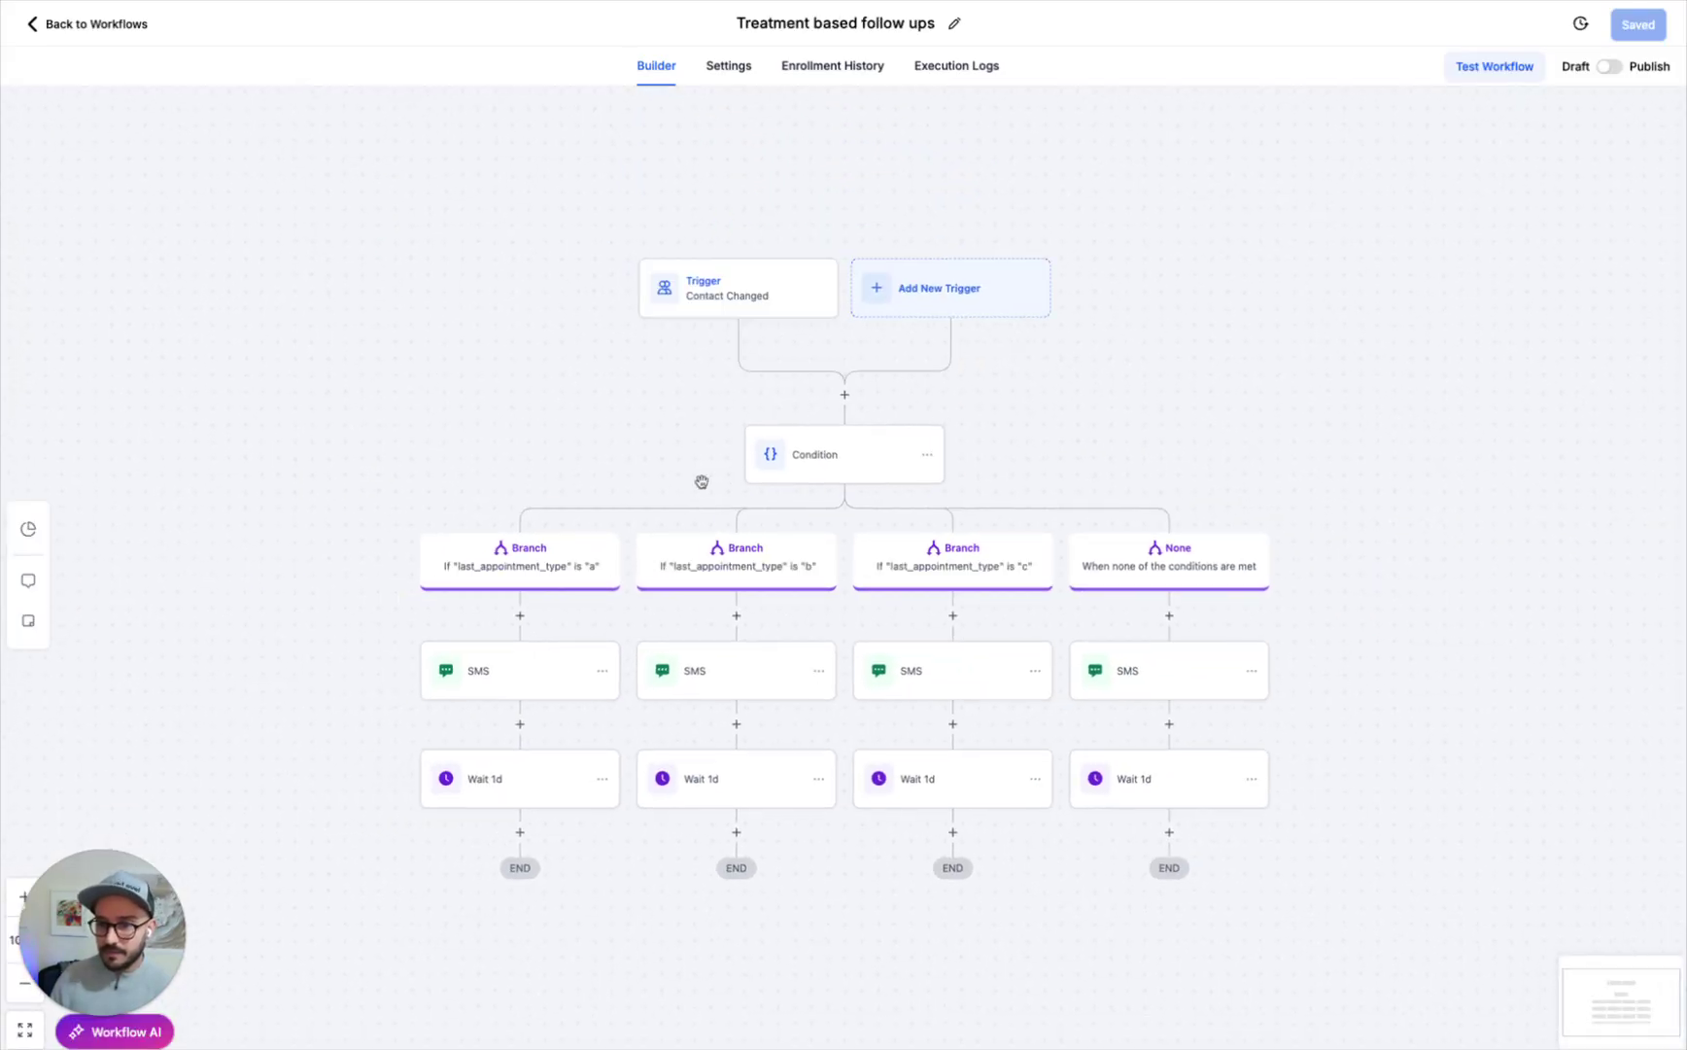
{"action": "left_click", "coordinate": [754, 301]}
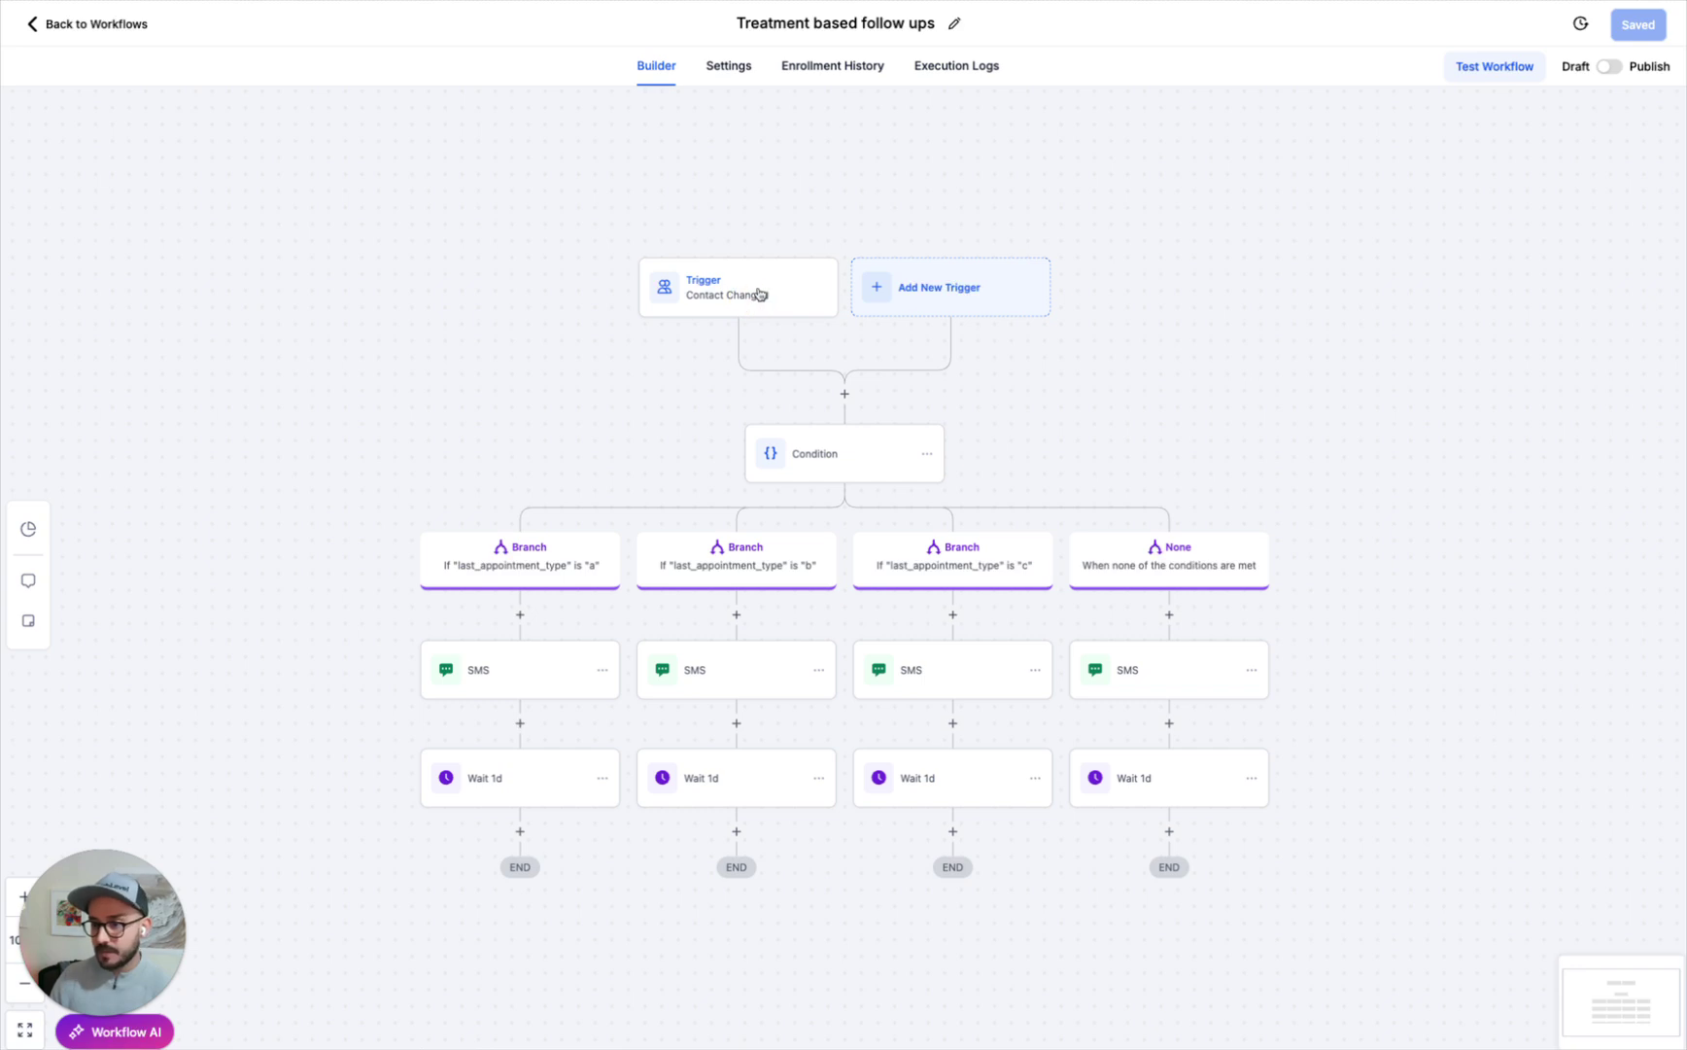
{"action": "left_click", "coordinate": [759, 294]}
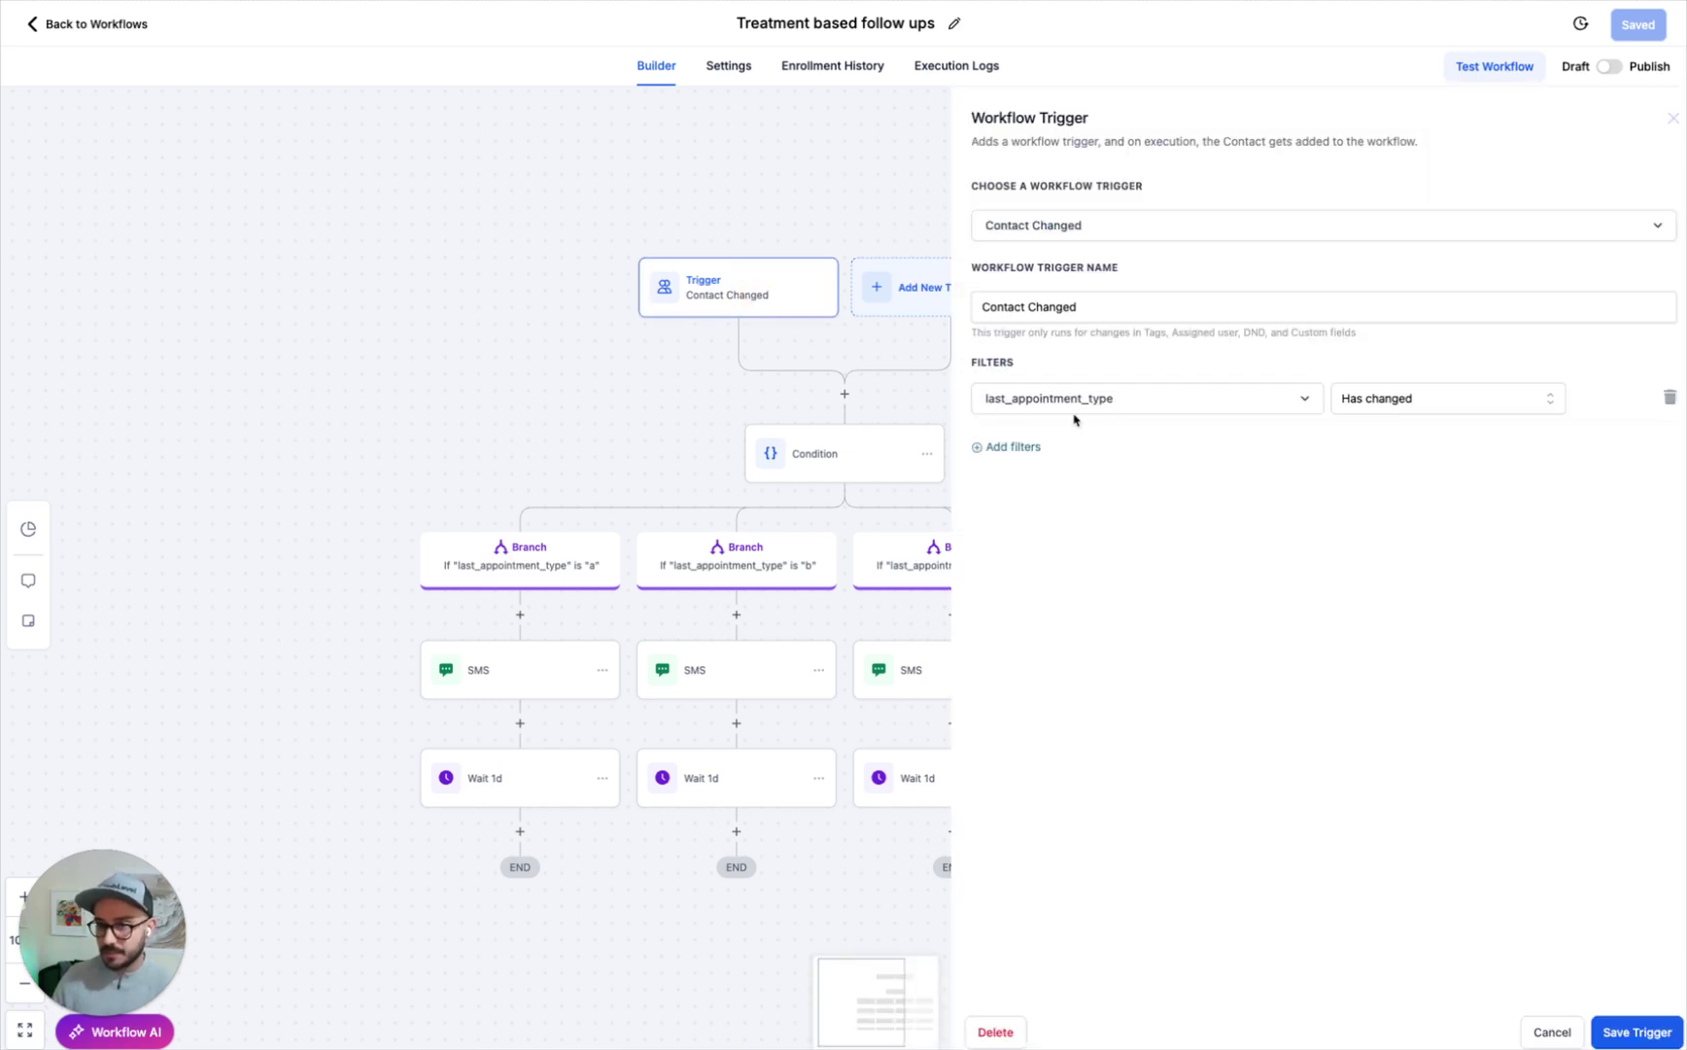
{"action": "left_click", "coordinate": [1552, 1032]}
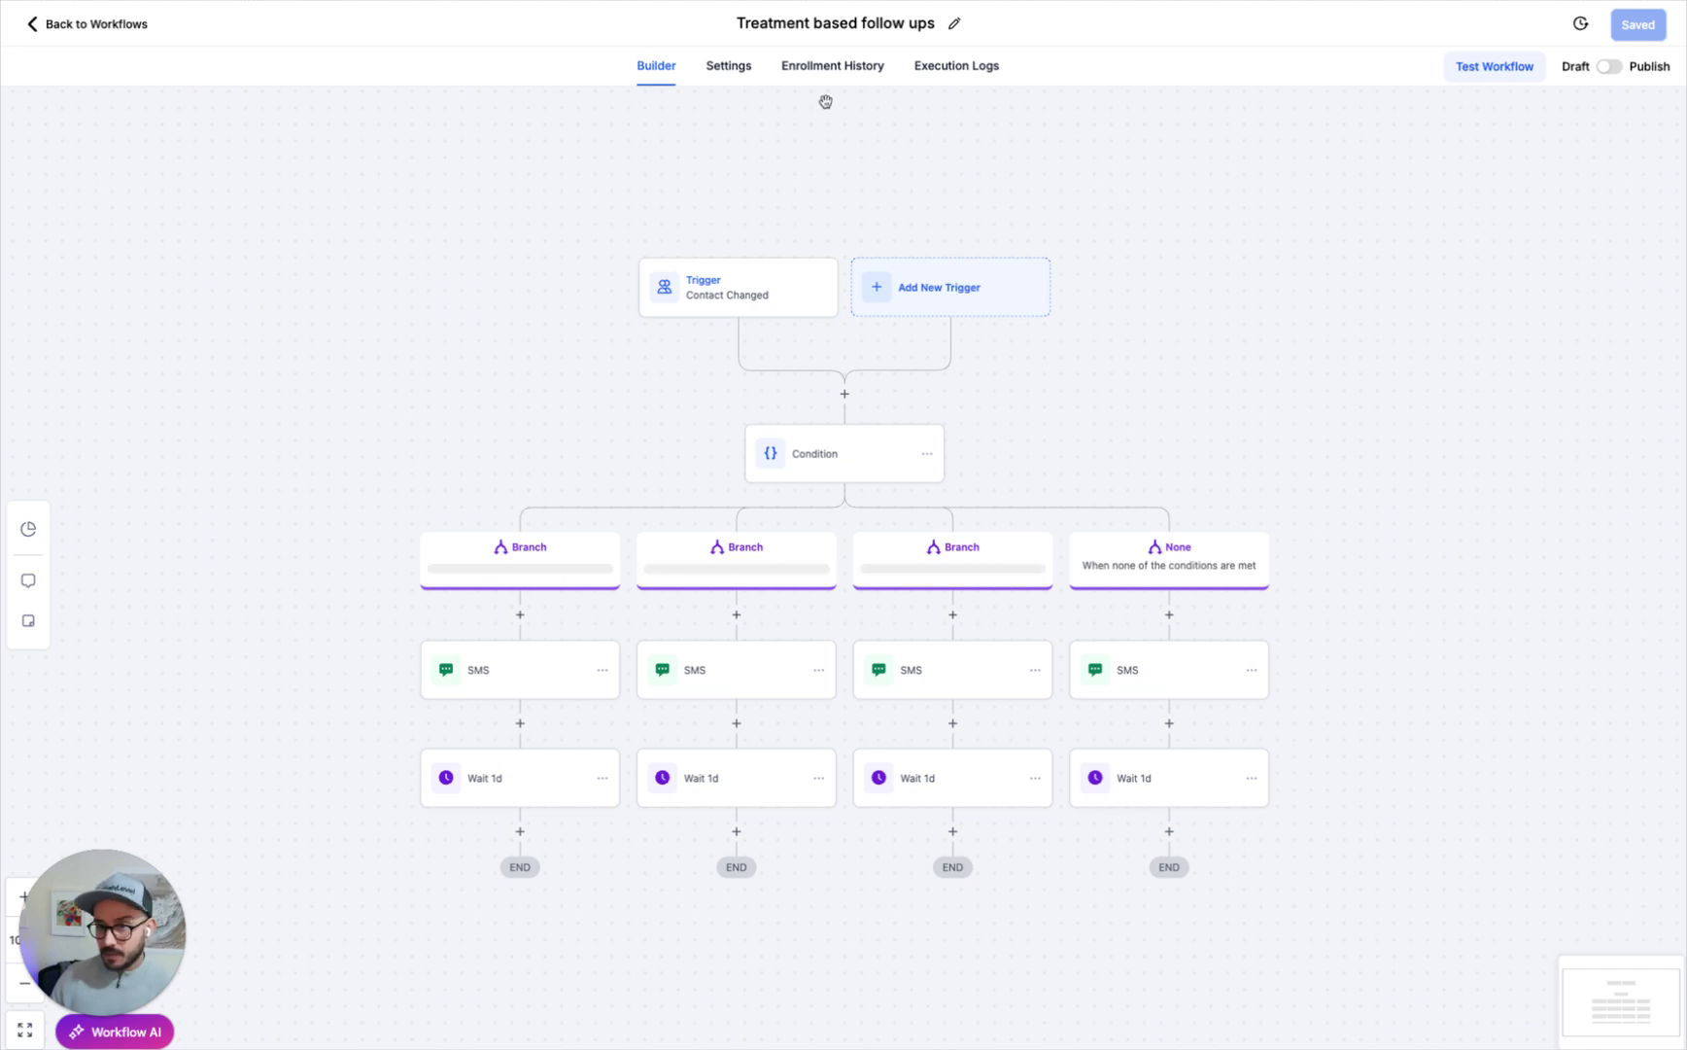
Inspect the last appointment type branches in the Condition of the Treatment based follow ups workflow.
{"action": "left_click", "coordinate": [824, 463]}
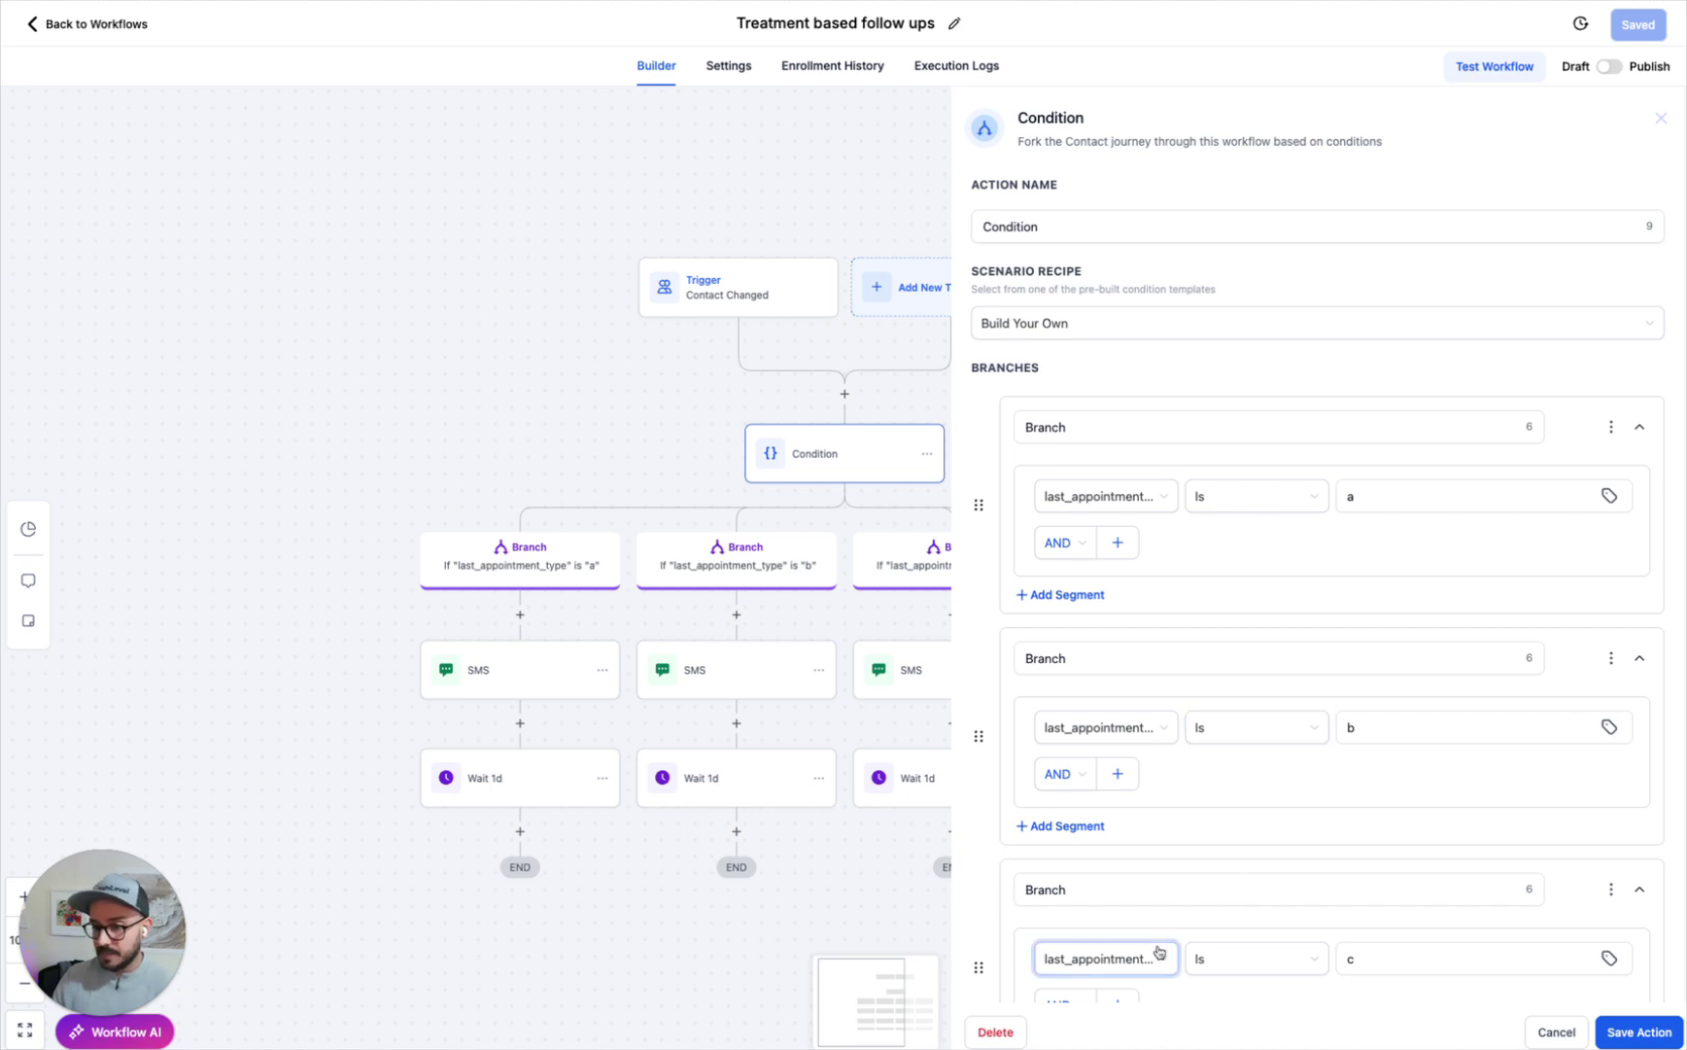
{"action": "scroll", "coordinate": [1306, 673], "scroll_direction": "down", "scroll_amount": 3}
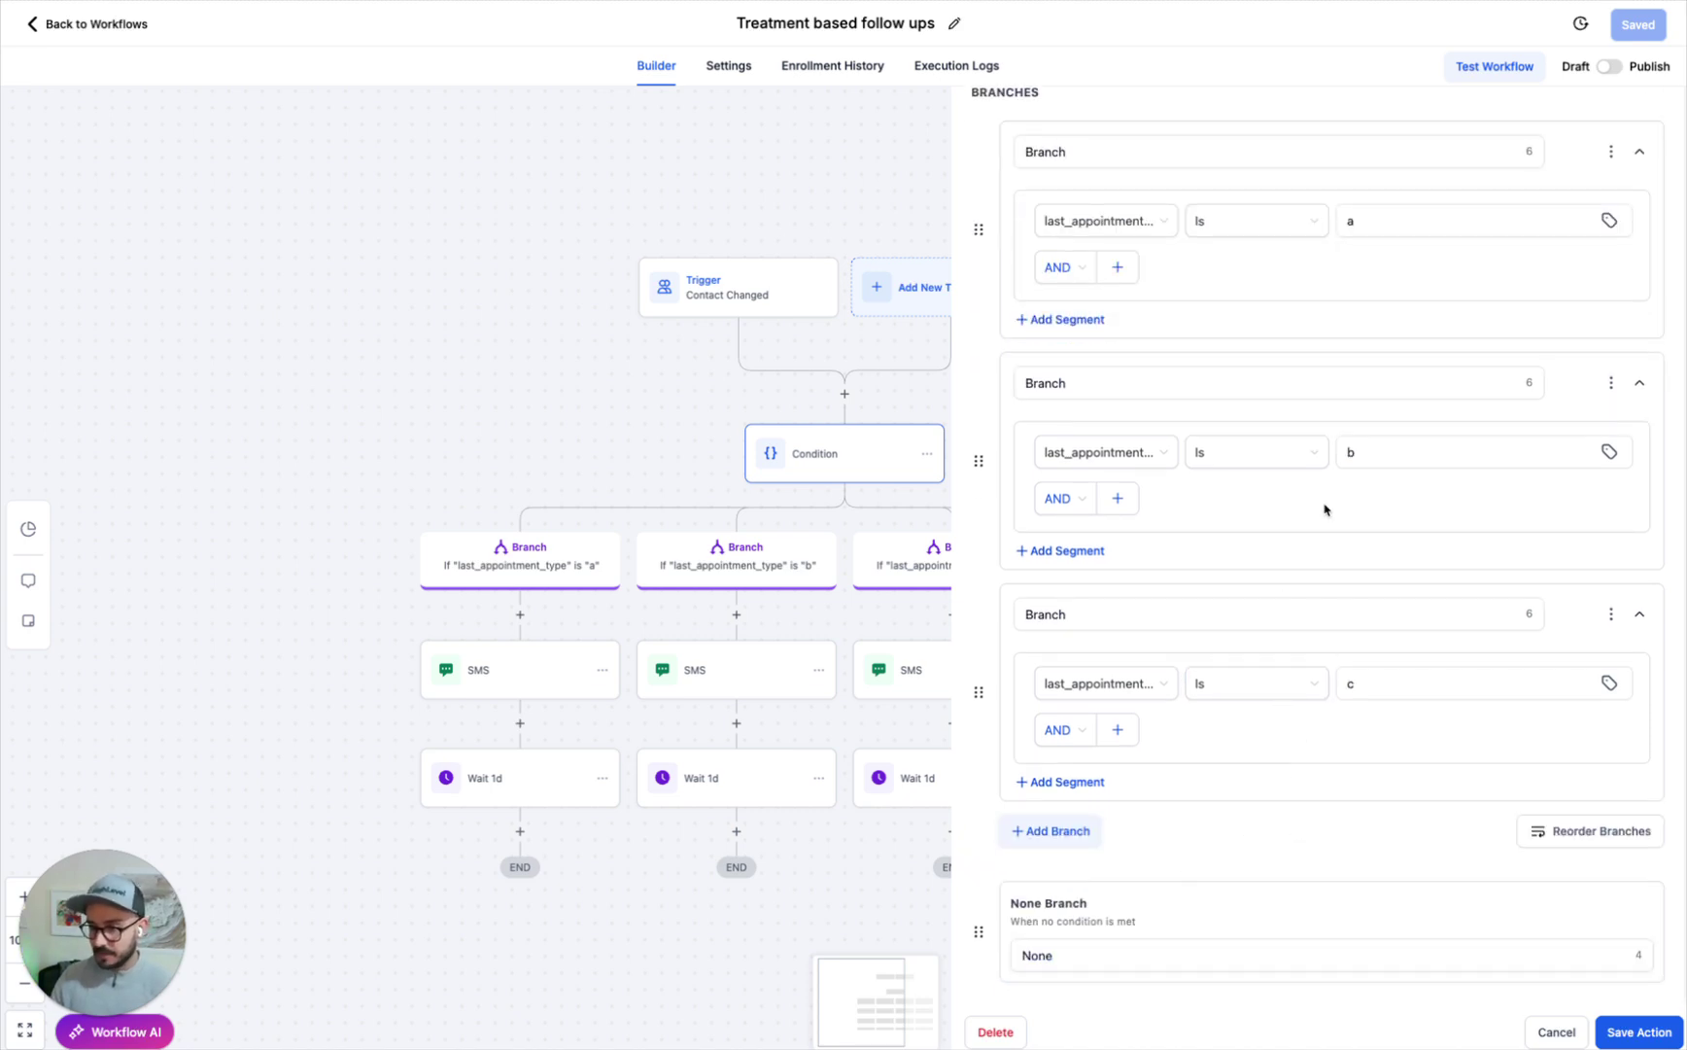
{"action": "left_click", "coordinate": [1599, 1037]}
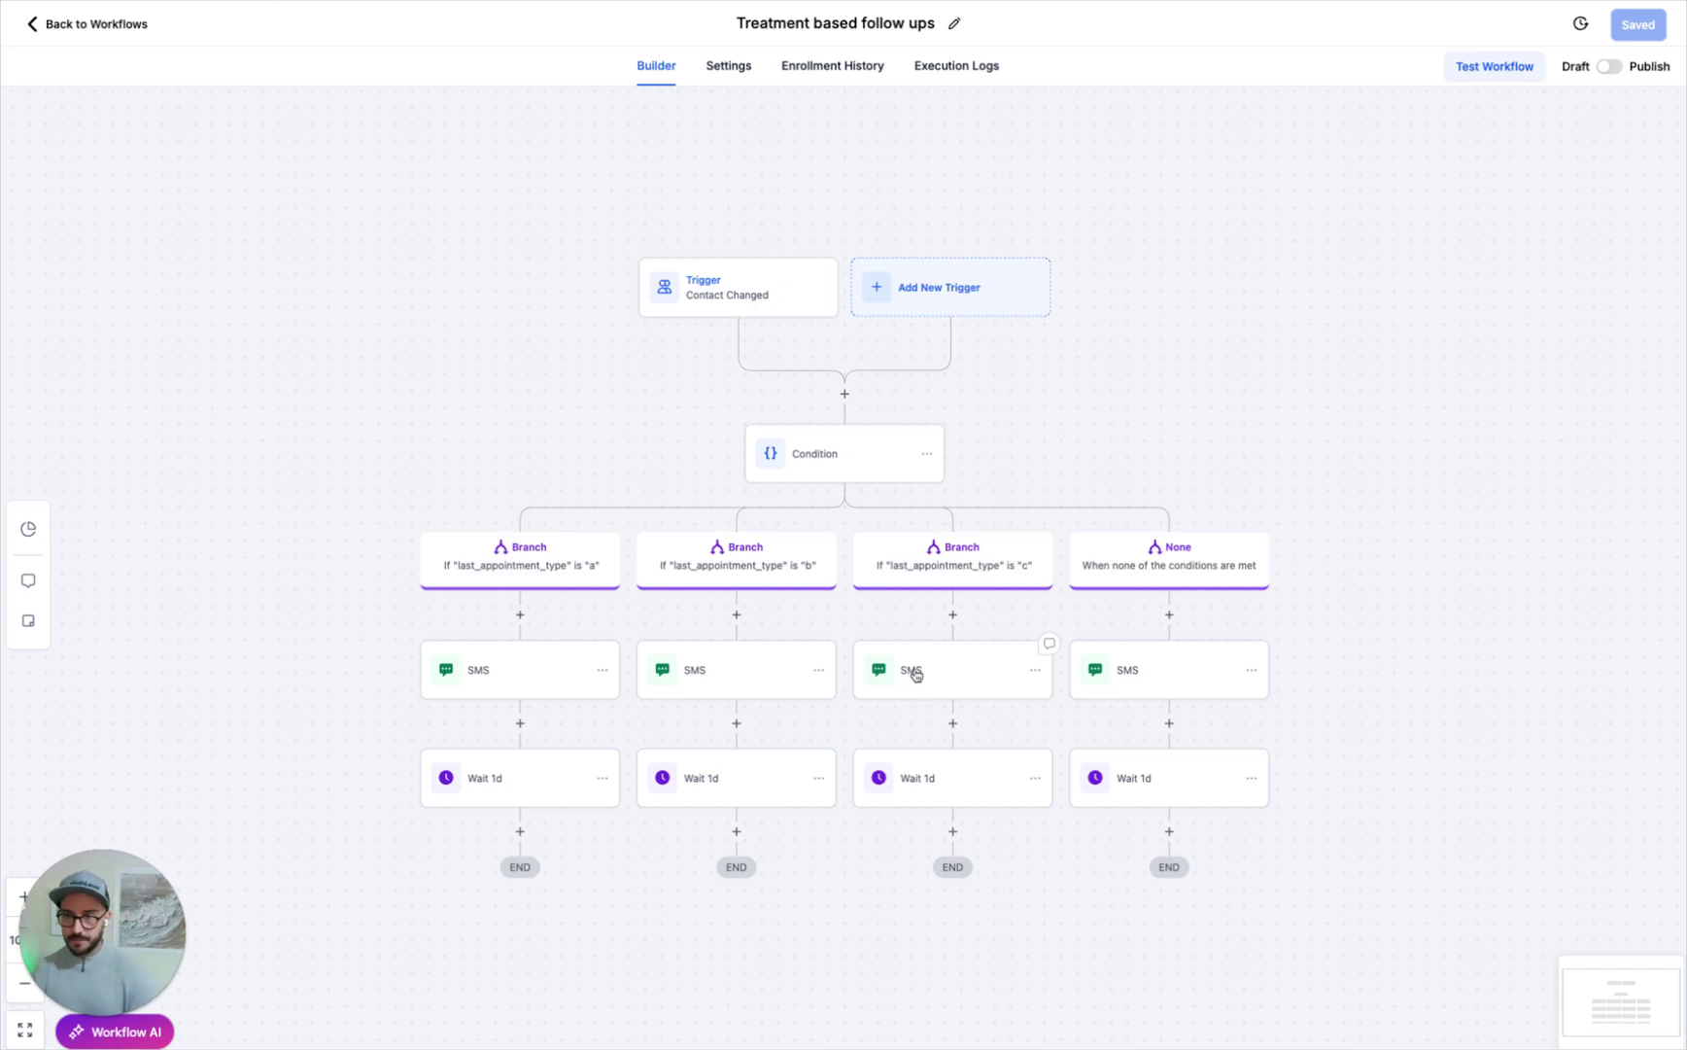
Open the practitioner based welcome workflow and set its Contact Changed trigger filter to last_appointment_practitioner_name, Has changed.
{"action": "left_click", "coordinate": [97, 24]}
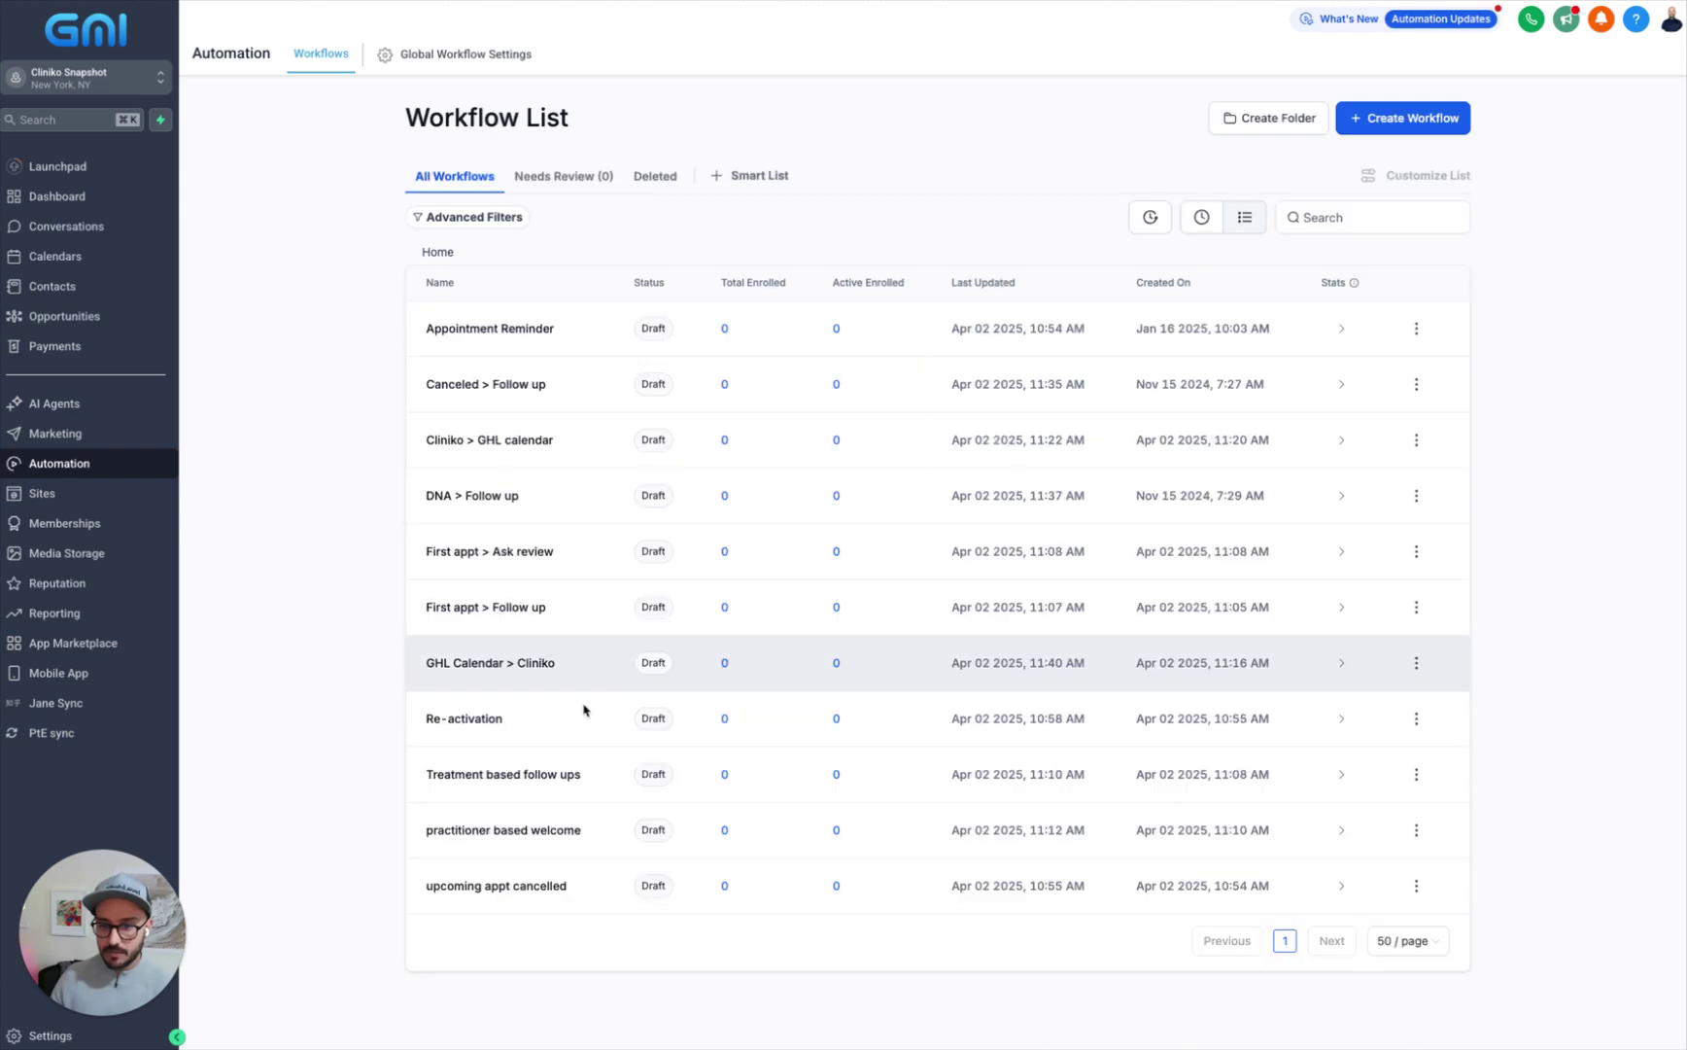
{"action": "left_click", "coordinate": [483, 834]}
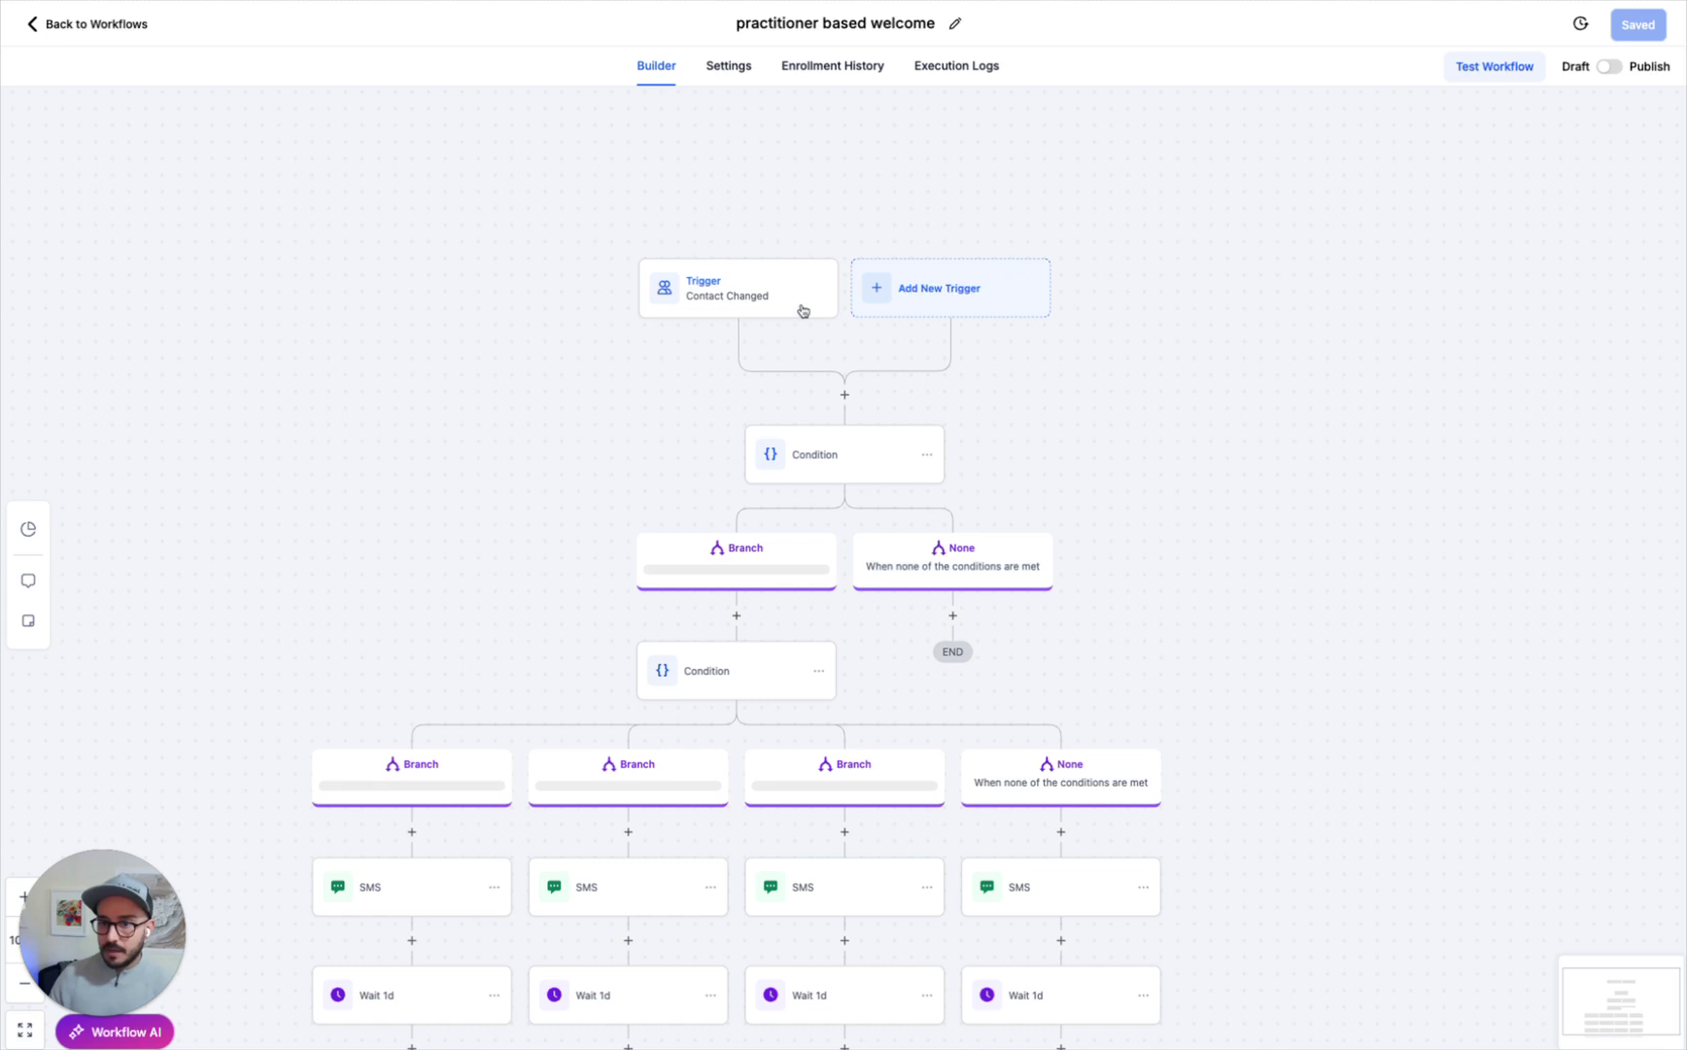
{"action": "left_click", "coordinate": [757, 279]}
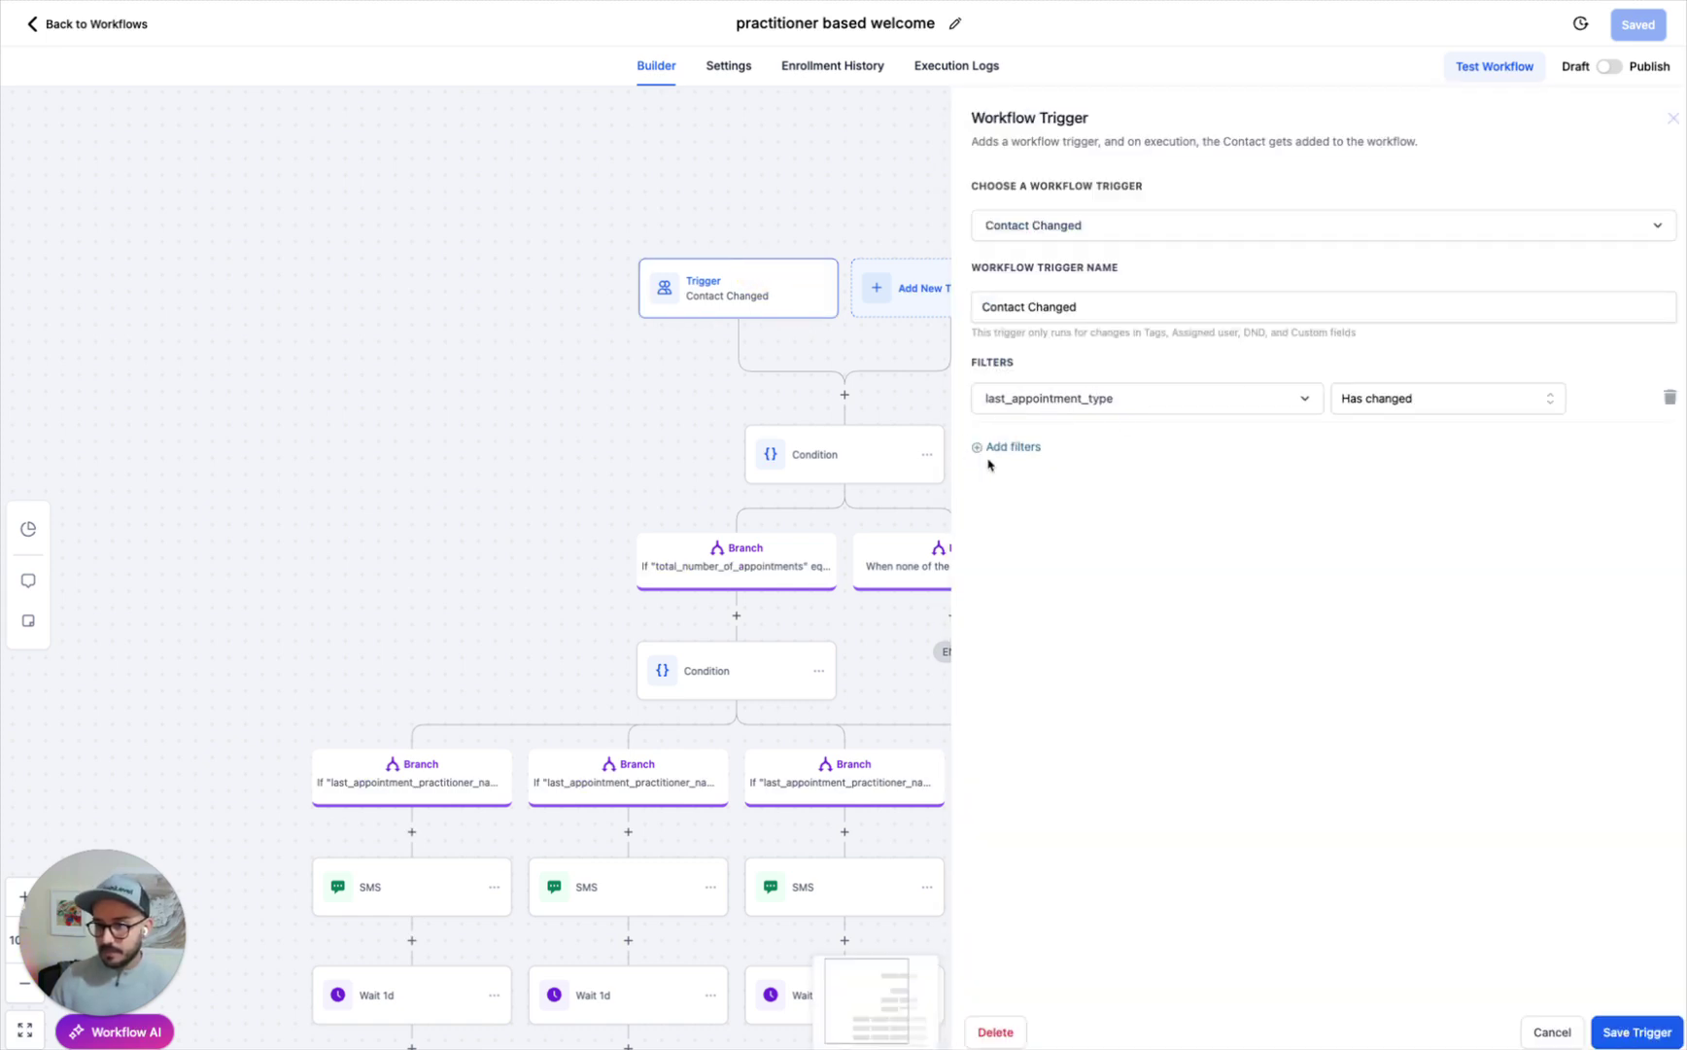
{"action": "left_click", "coordinate": [1120, 401]}
{"action": "type", "text": "last"}
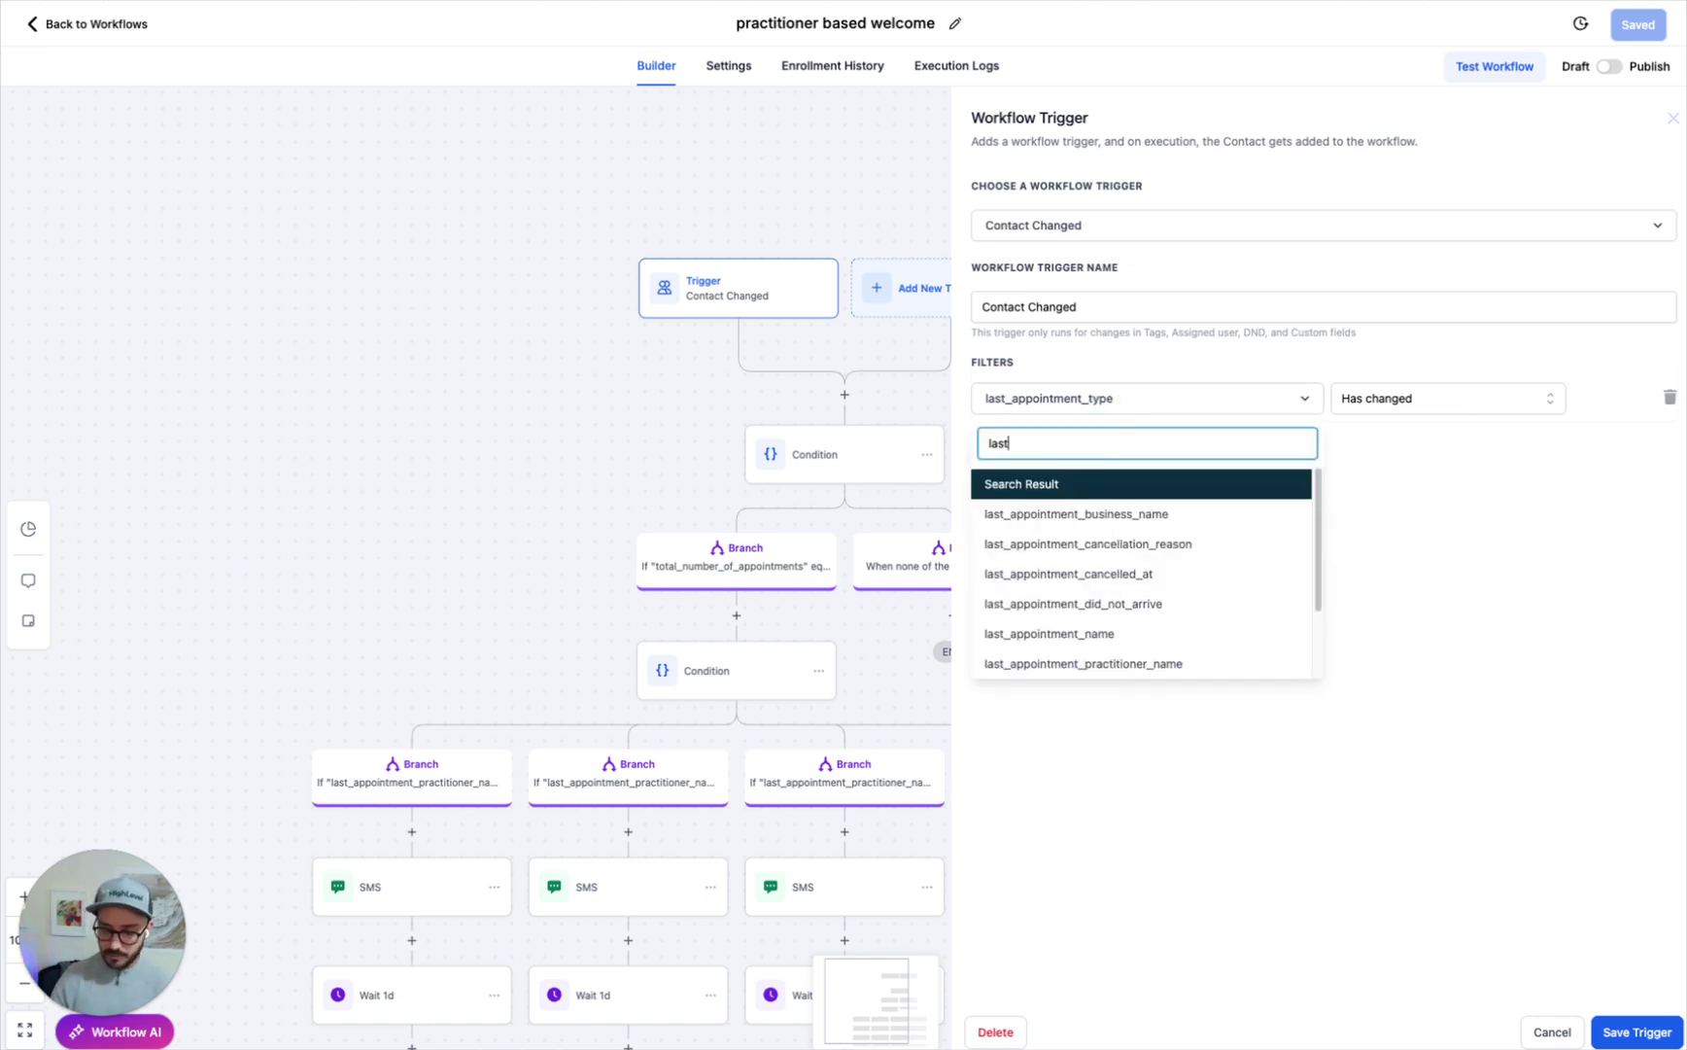
{"action": "left_click", "coordinate": [1086, 665]}
{"action": "left_click", "coordinate": [1416, 402]}
{"action": "left_click", "coordinate": [1394, 434]}
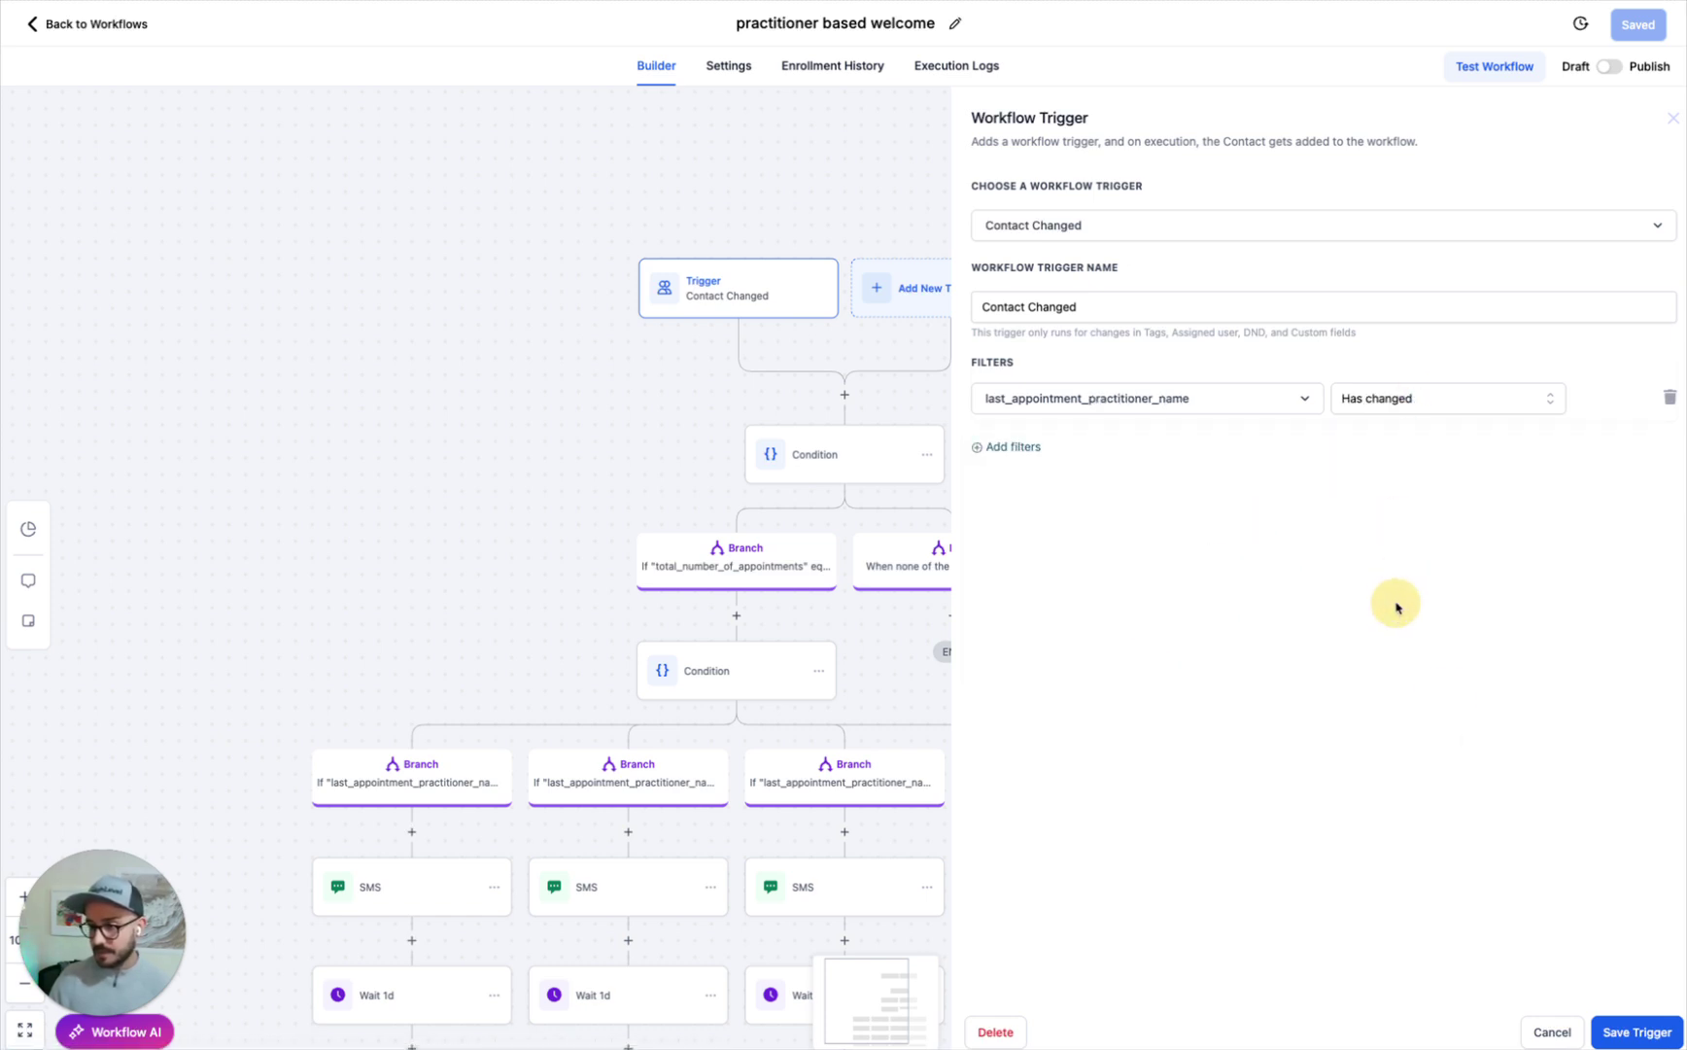
{"action": "left_click", "coordinate": [1604, 1020]}
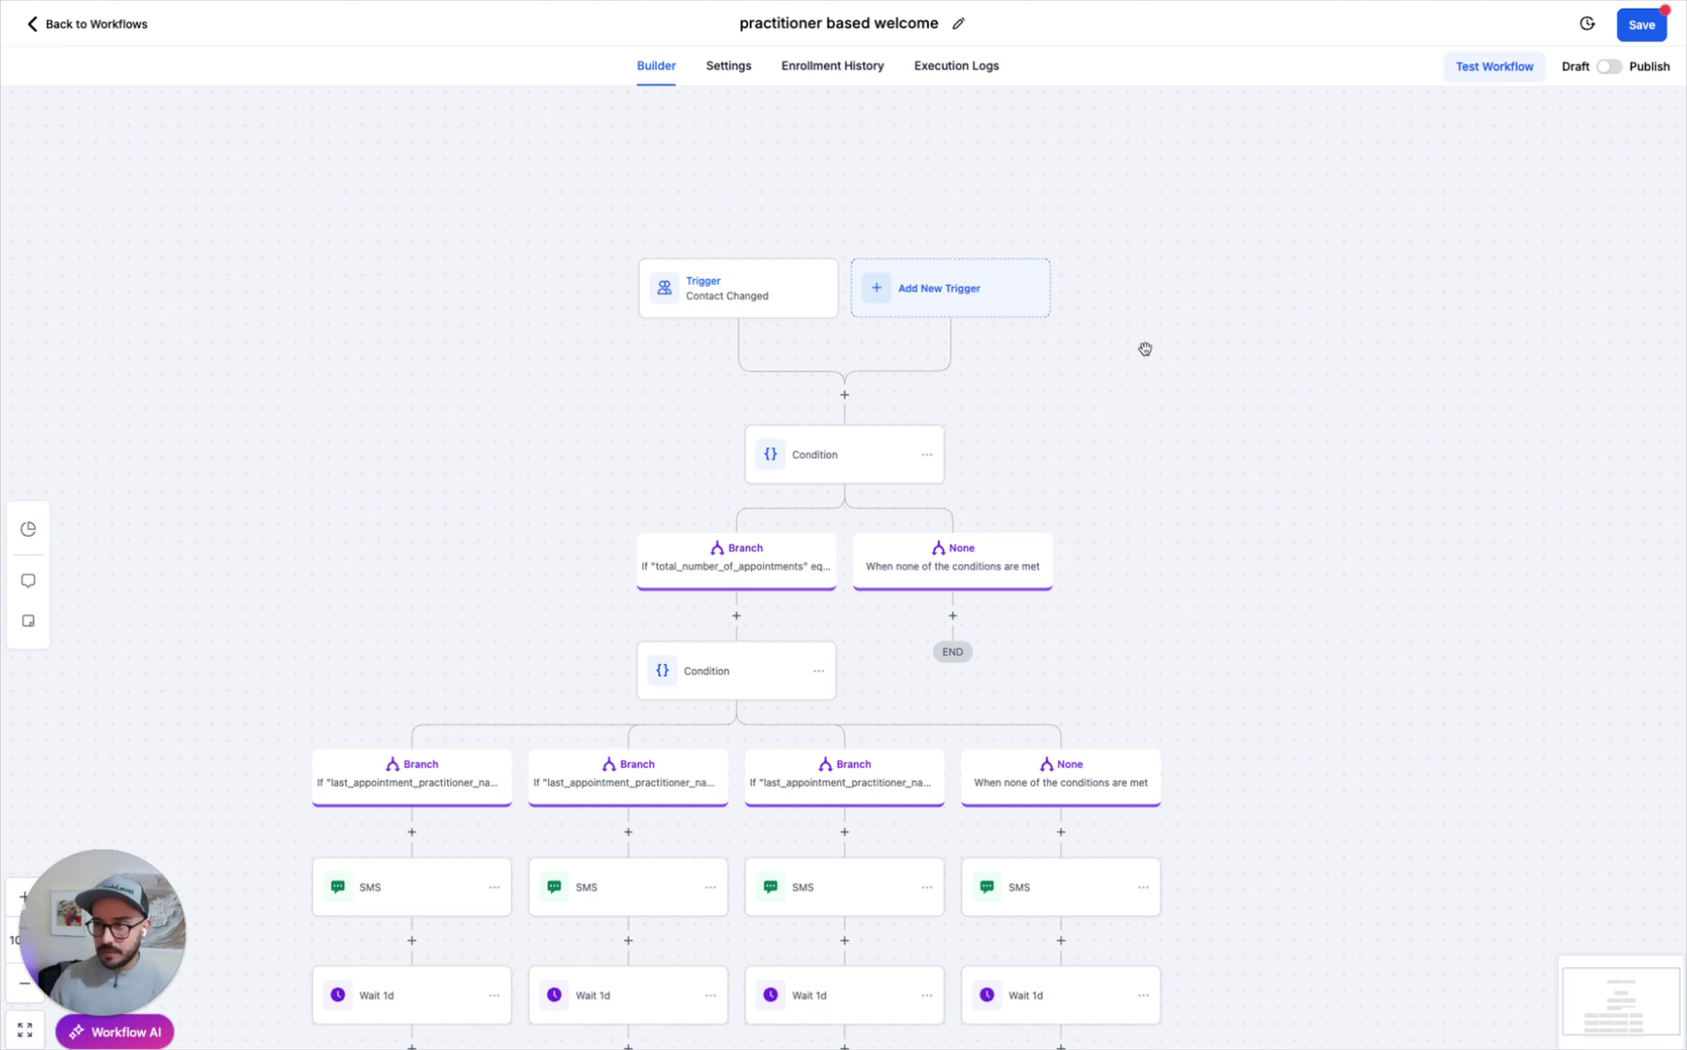
Inspect the first Condition's branch on the total number of appointments.
{"action": "left_click", "coordinate": [827, 455]}
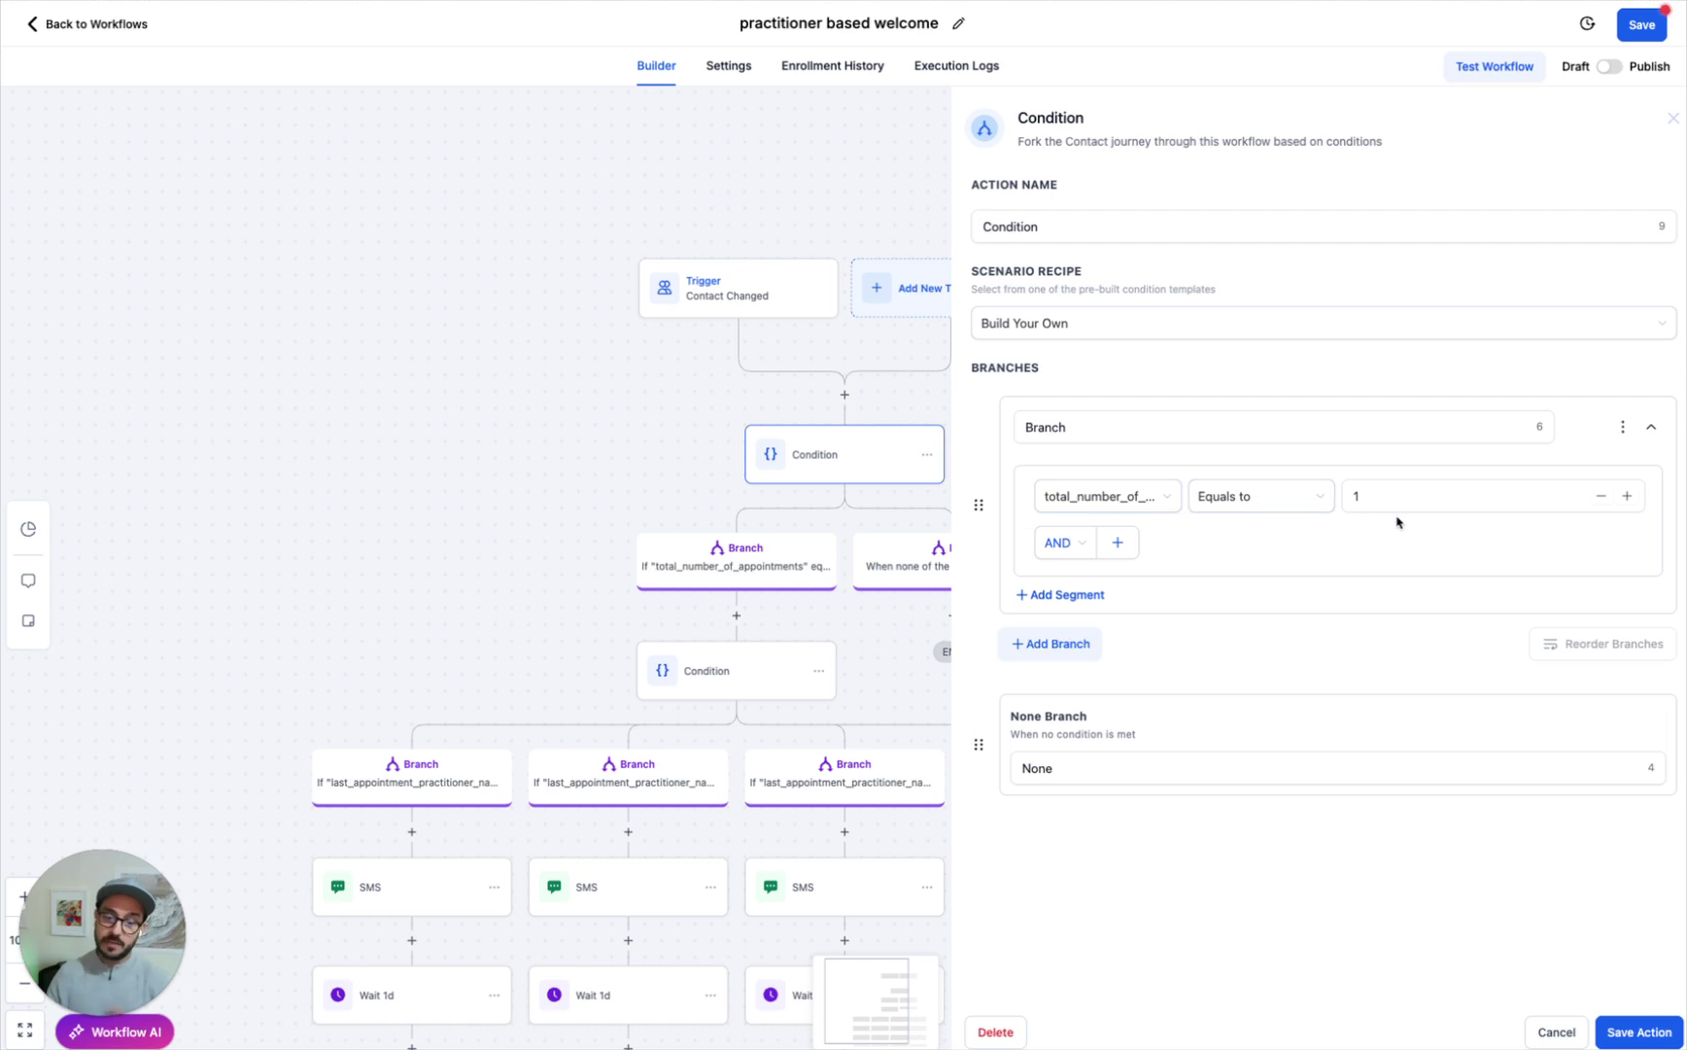
{"action": "left_click", "coordinate": [1545, 1031]}
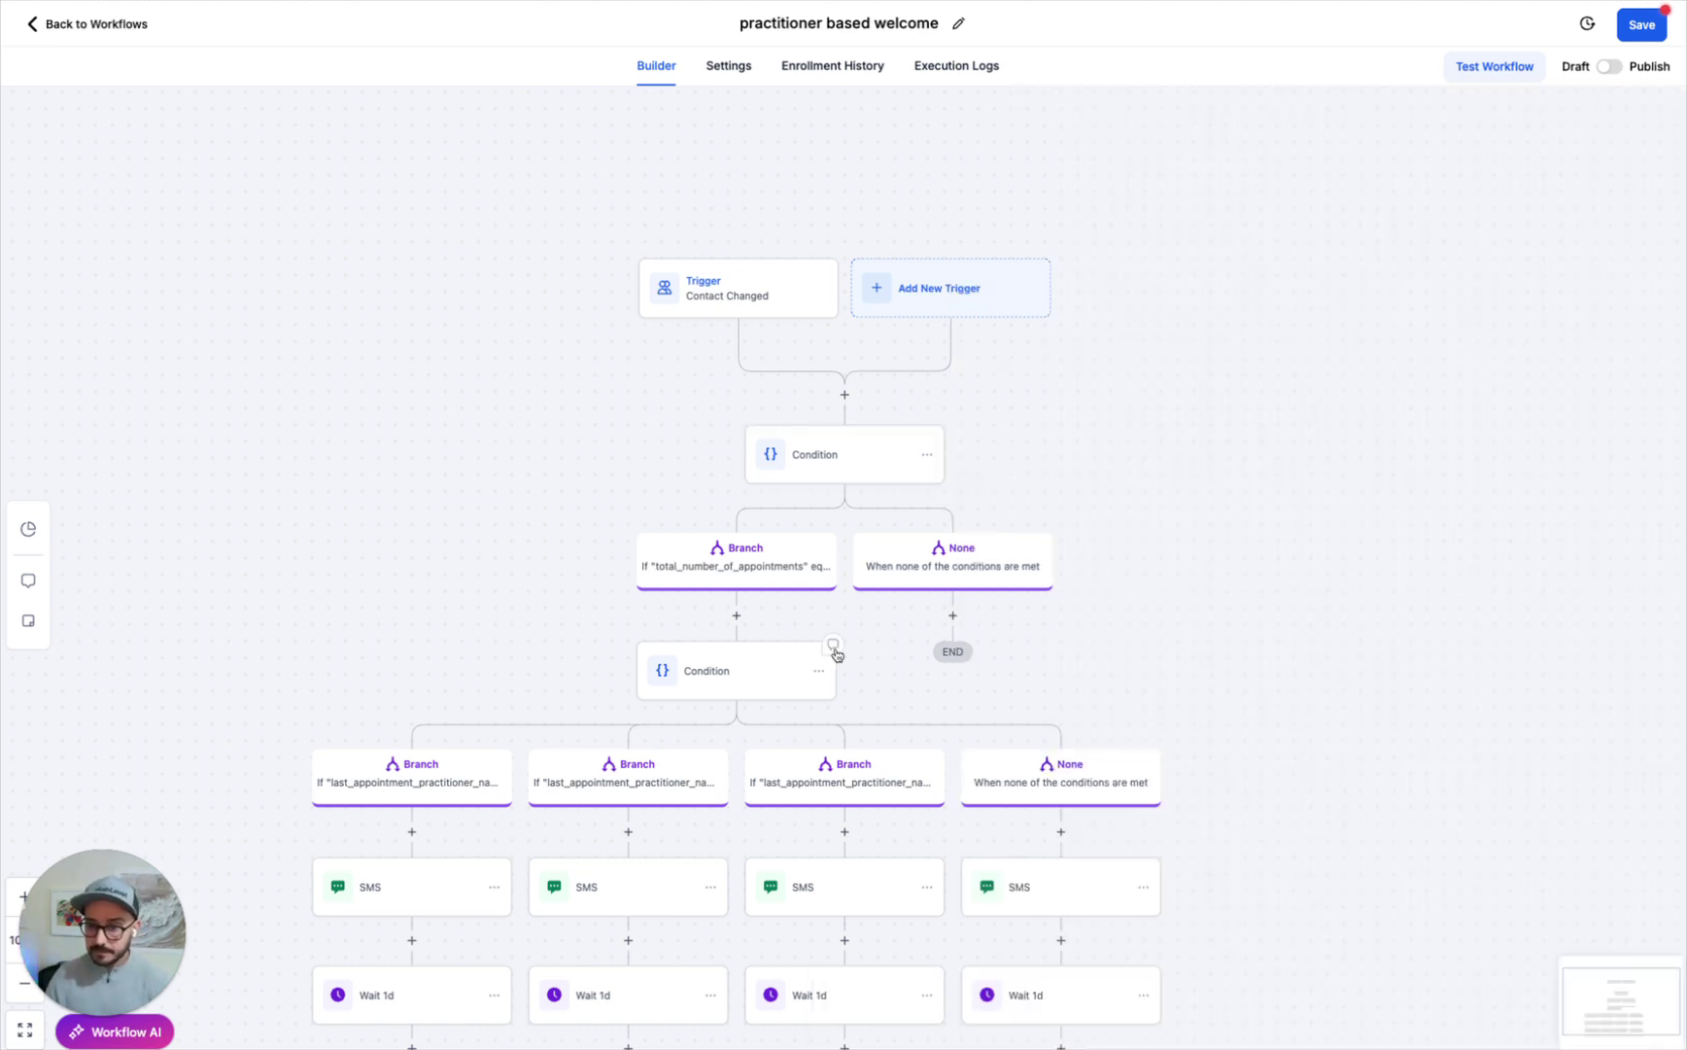
{"action": "left_click", "coordinate": [693, 559]}
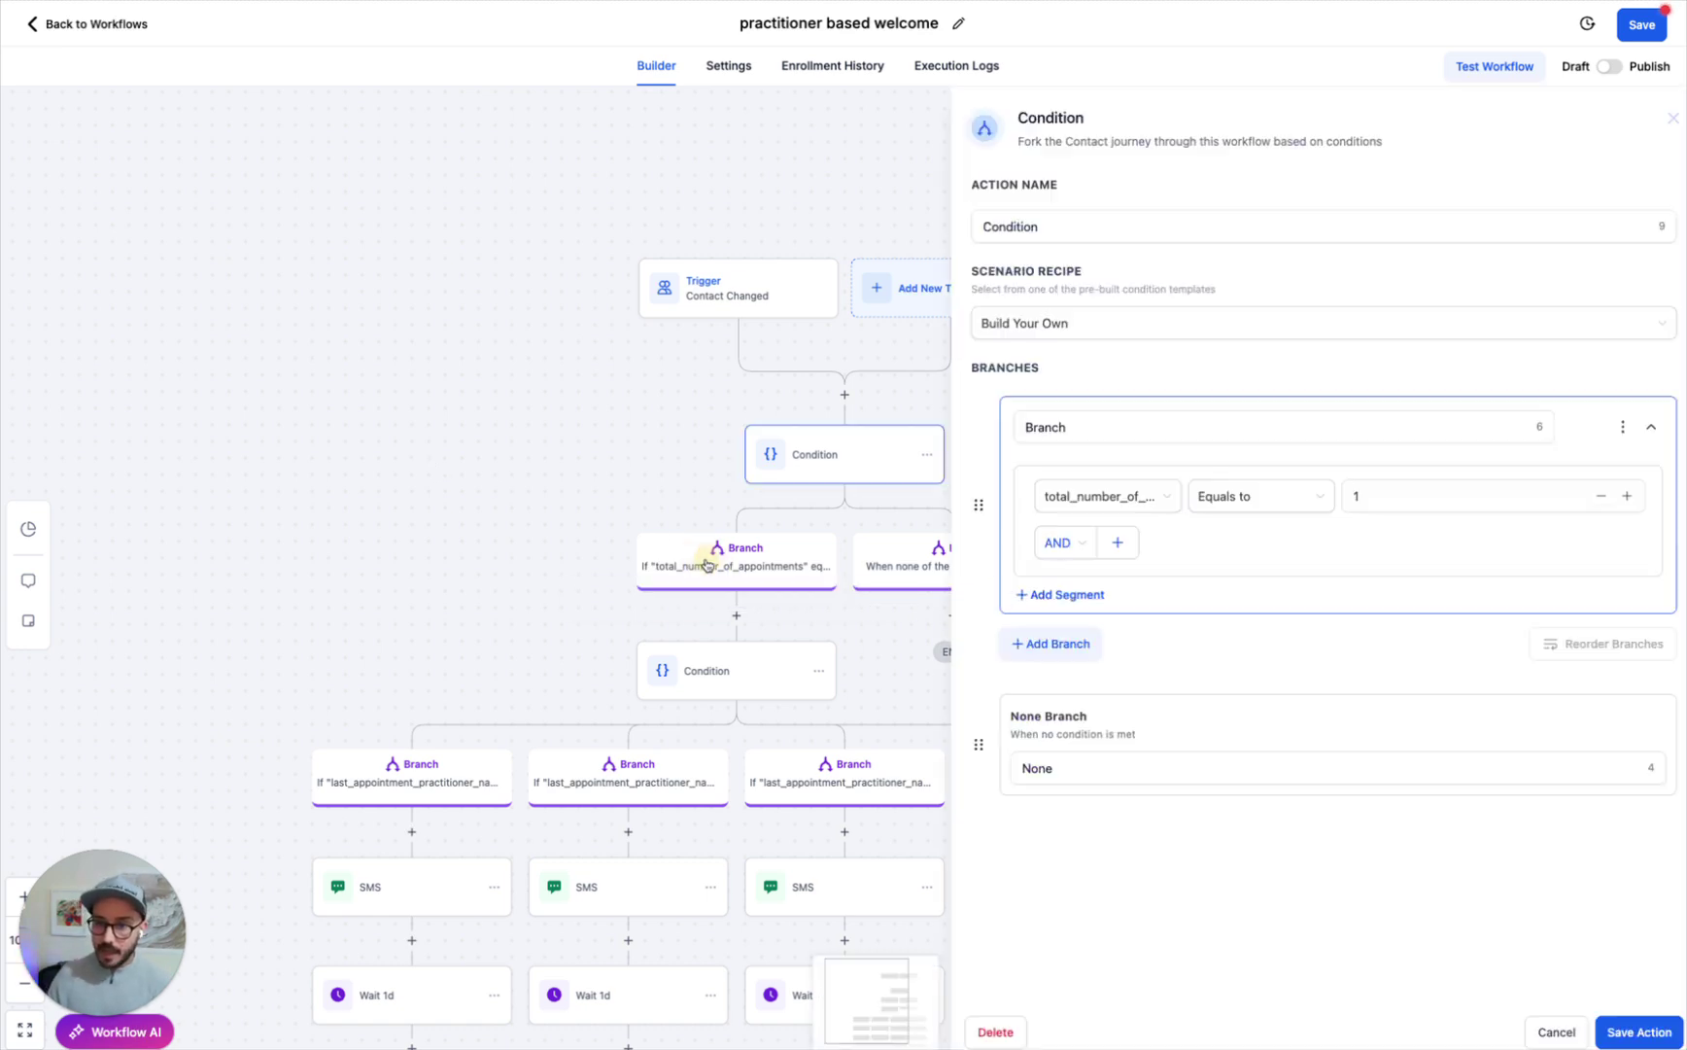
Inspect the three practitioner name branches in the second Condition, and leave the workflow, discarding its unsaved changes.
{"action": "left_click", "coordinate": [717, 668]}
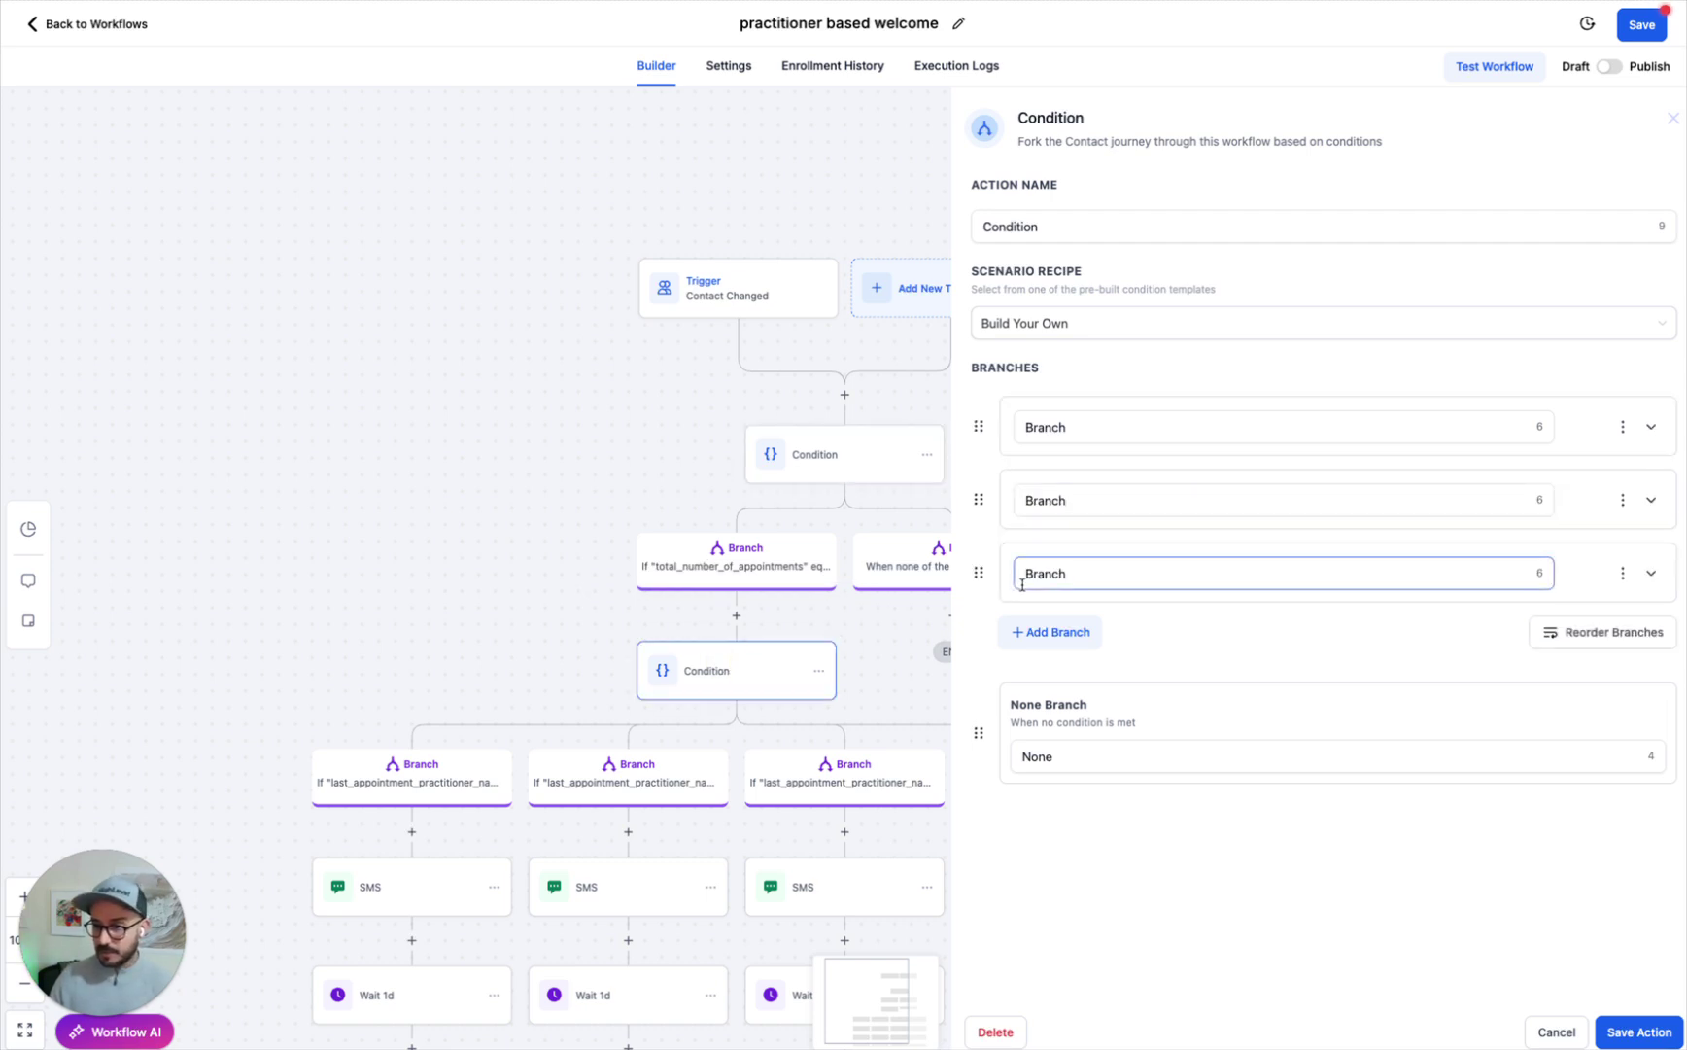
{"action": "left_click", "coordinate": [1652, 427]}
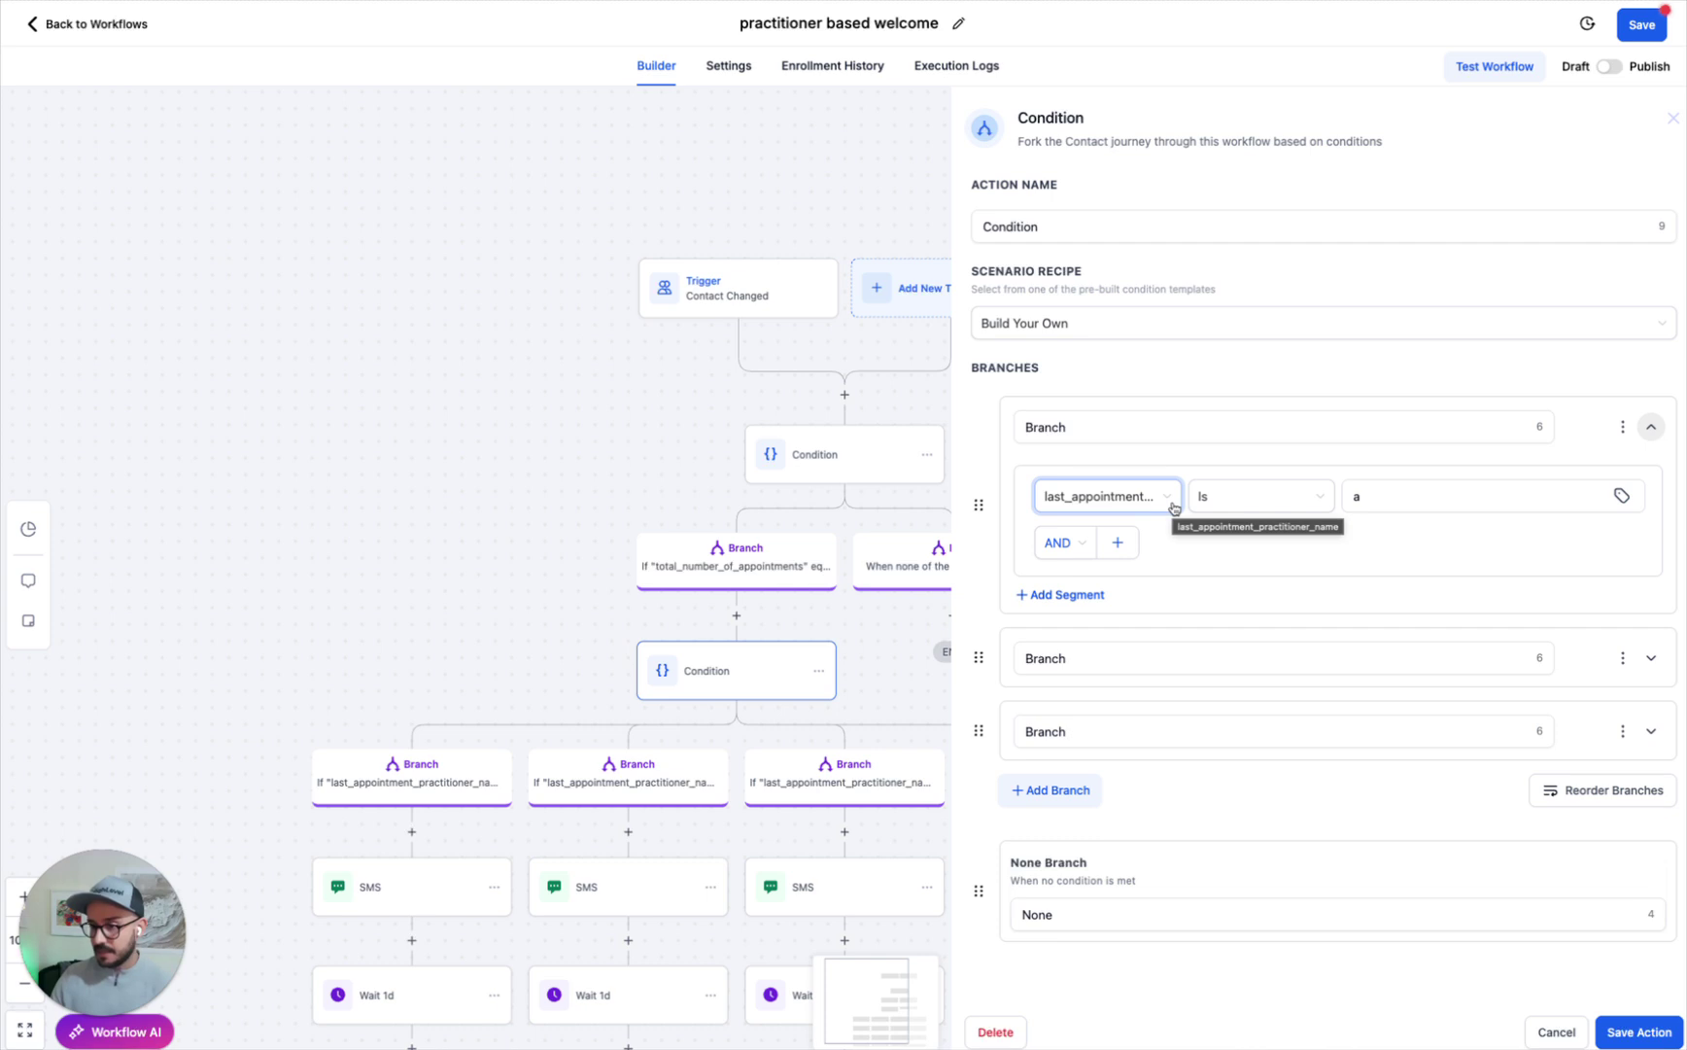
{"action": "left_click", "coordinate": [1652, 658]}
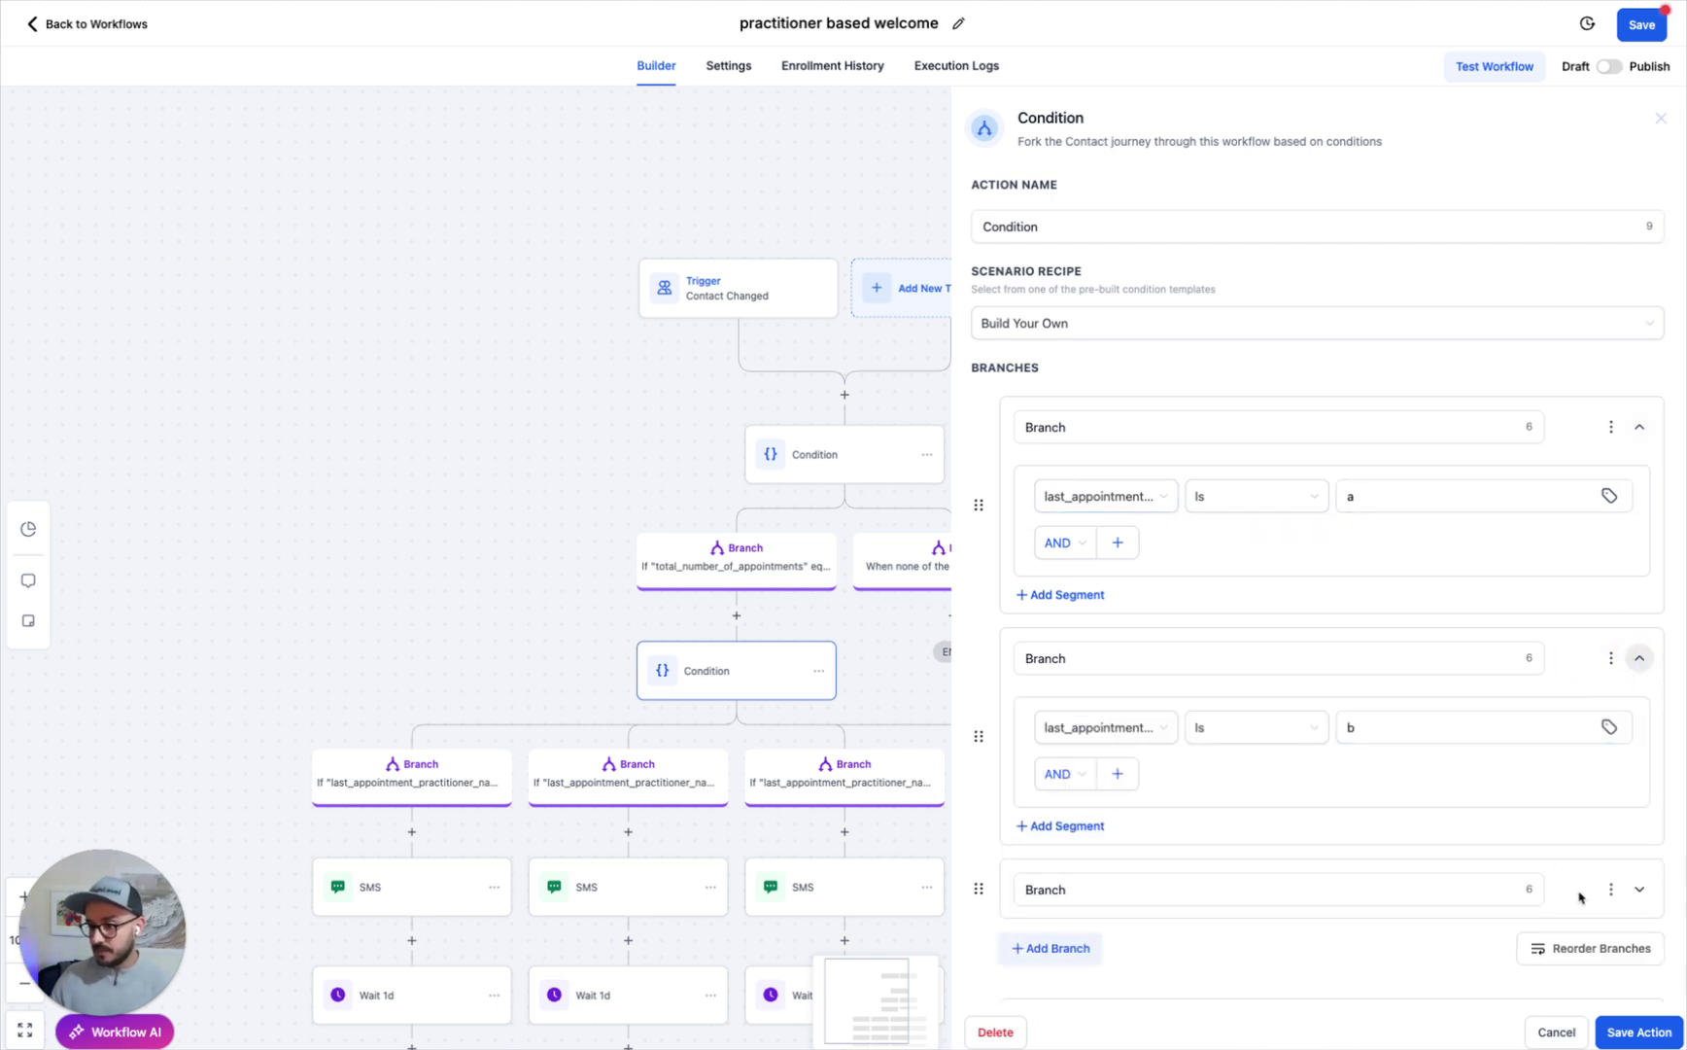
{"action": "left_click", "coordinate": [1640, 890]}
{"action": "left_click", "coordinate": [1639, 1032]}
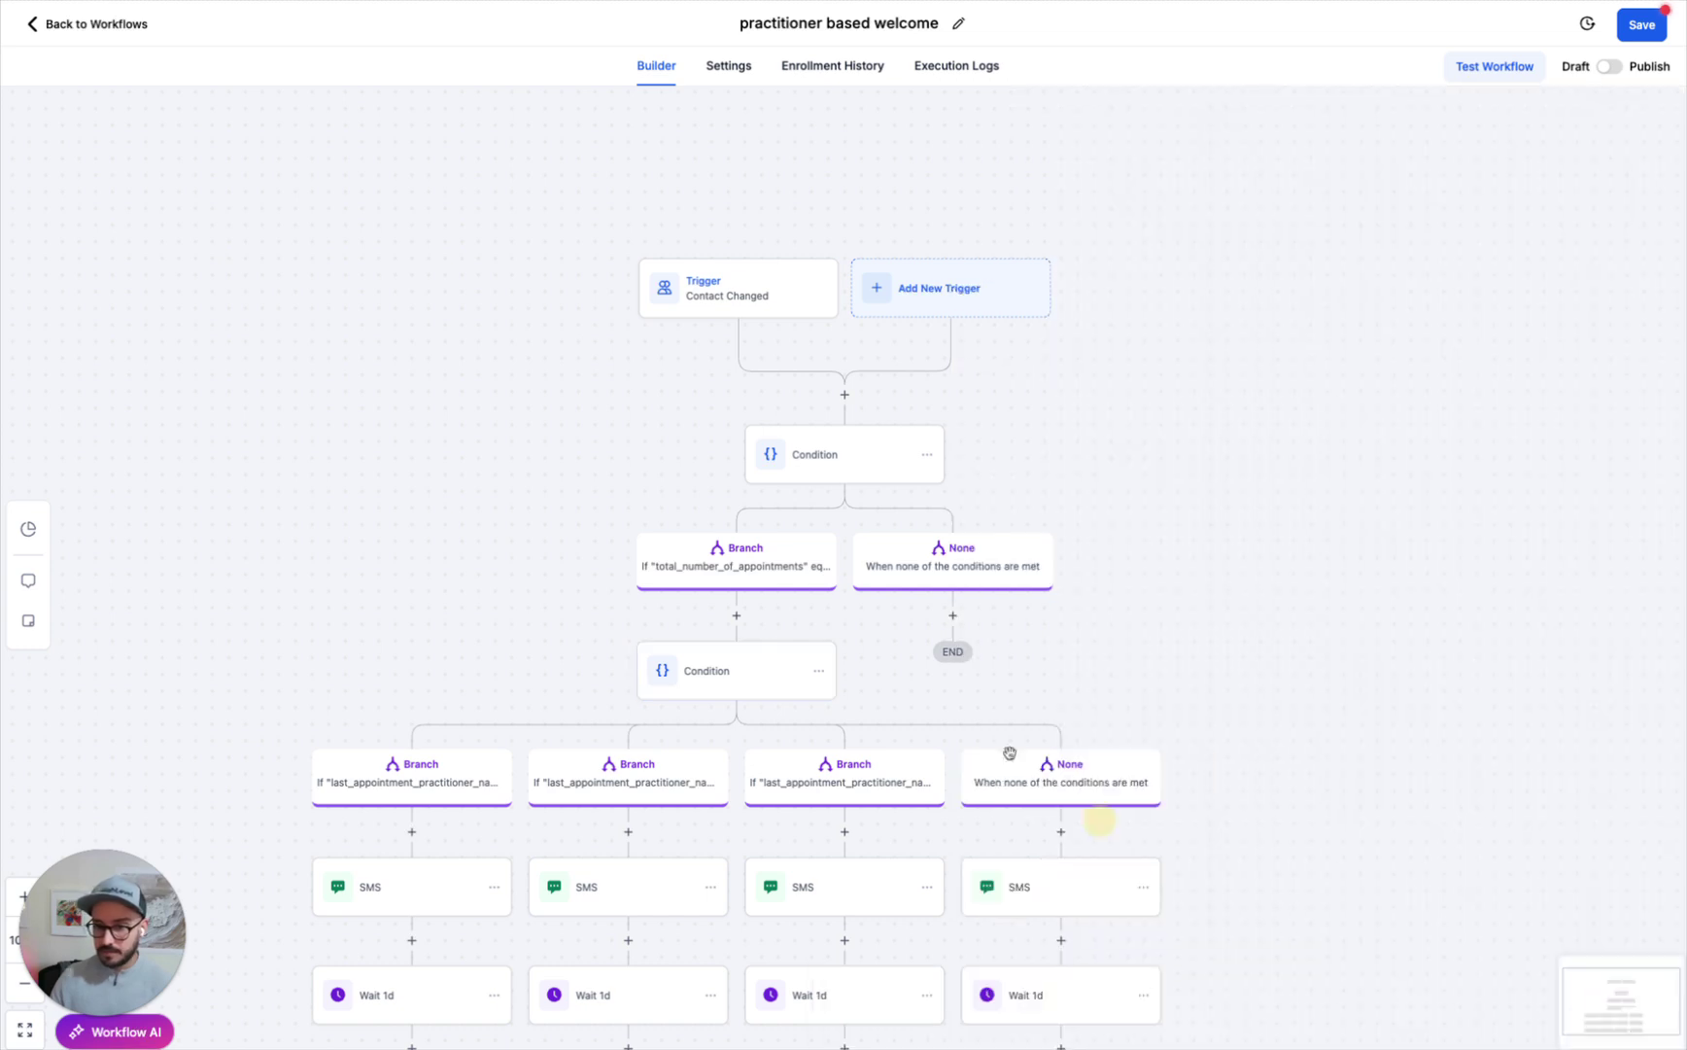
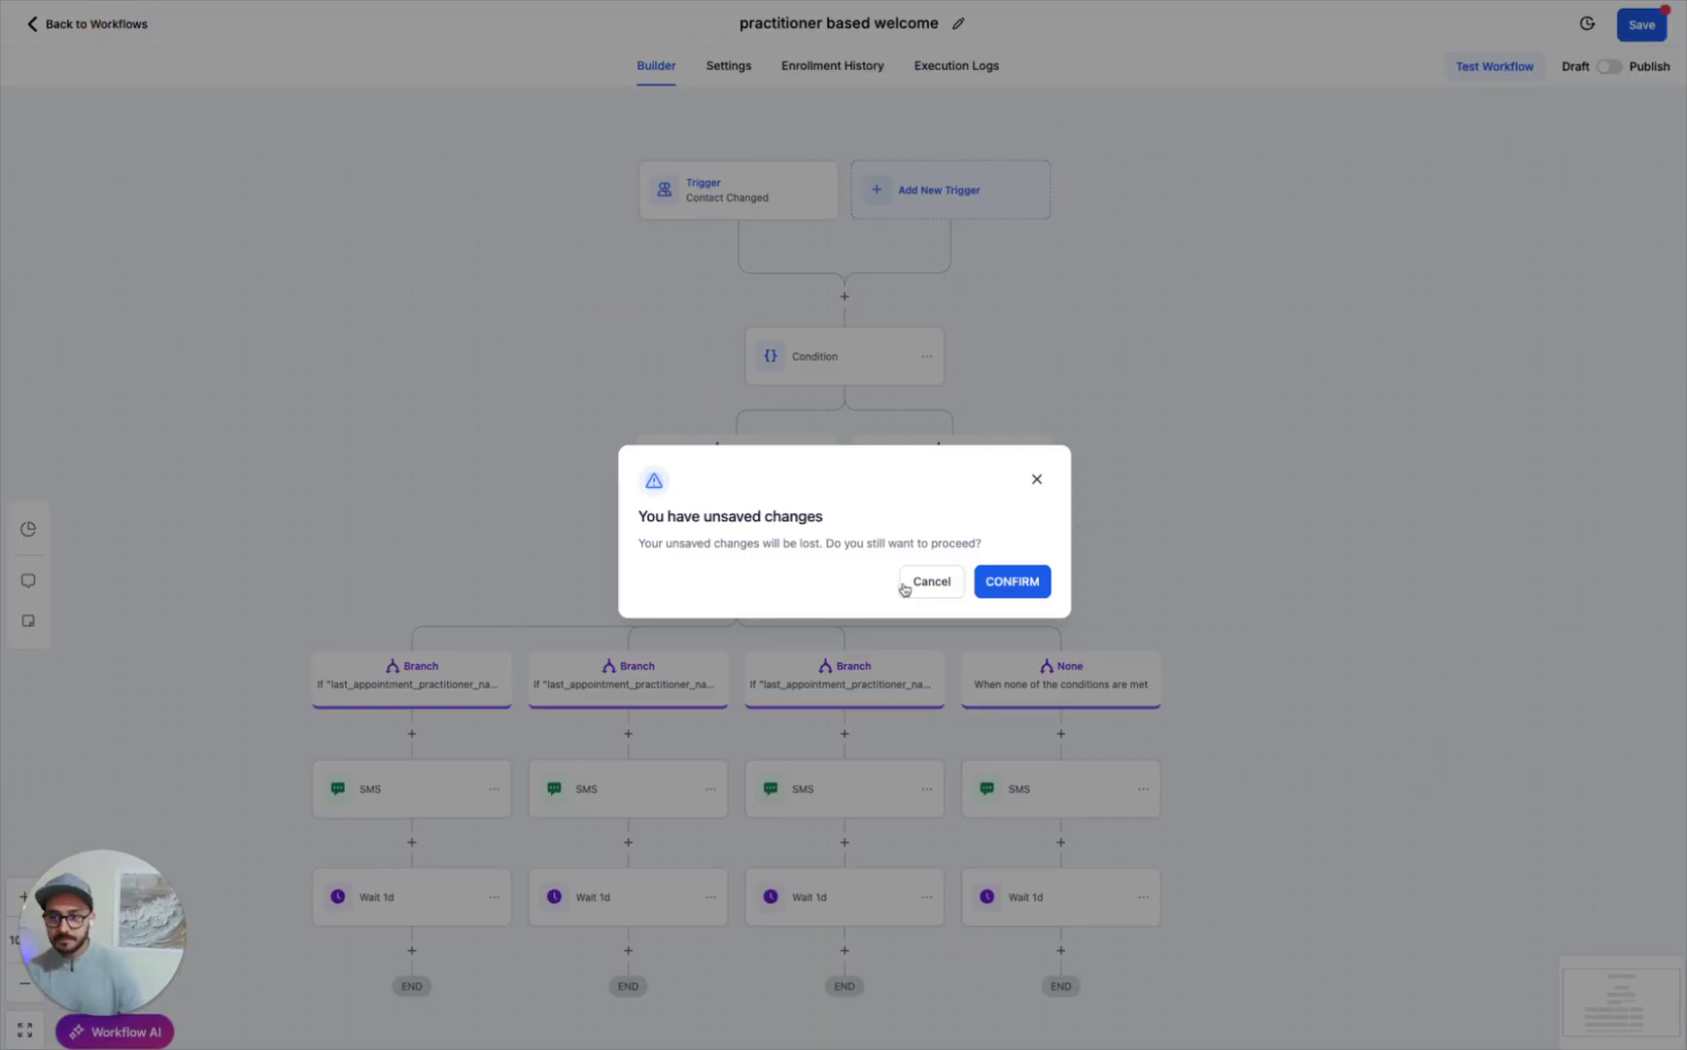
{"action": "left_click", "coordinate": [1001, 581]}
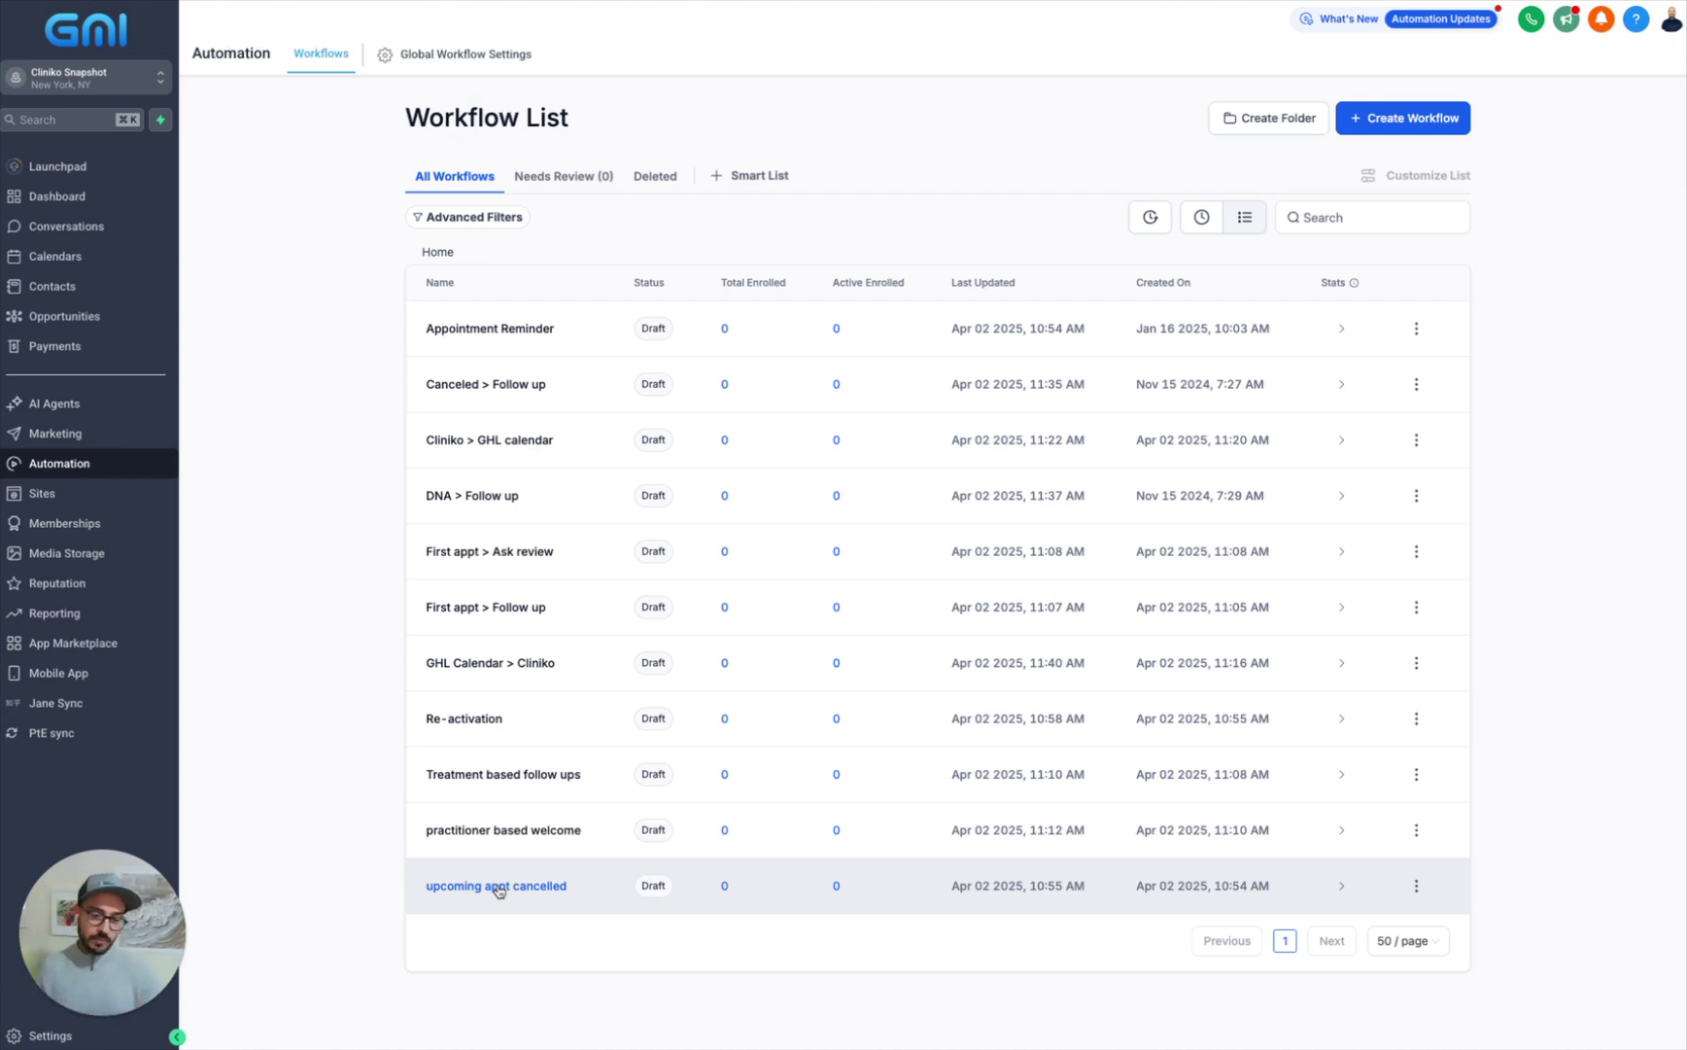
Open the Appointment Reminder workflow and review its conditions, event start time, and 24-hour and 1-hour reminder actions.
{"action": "left_click", "coordinate": [527, 328]}
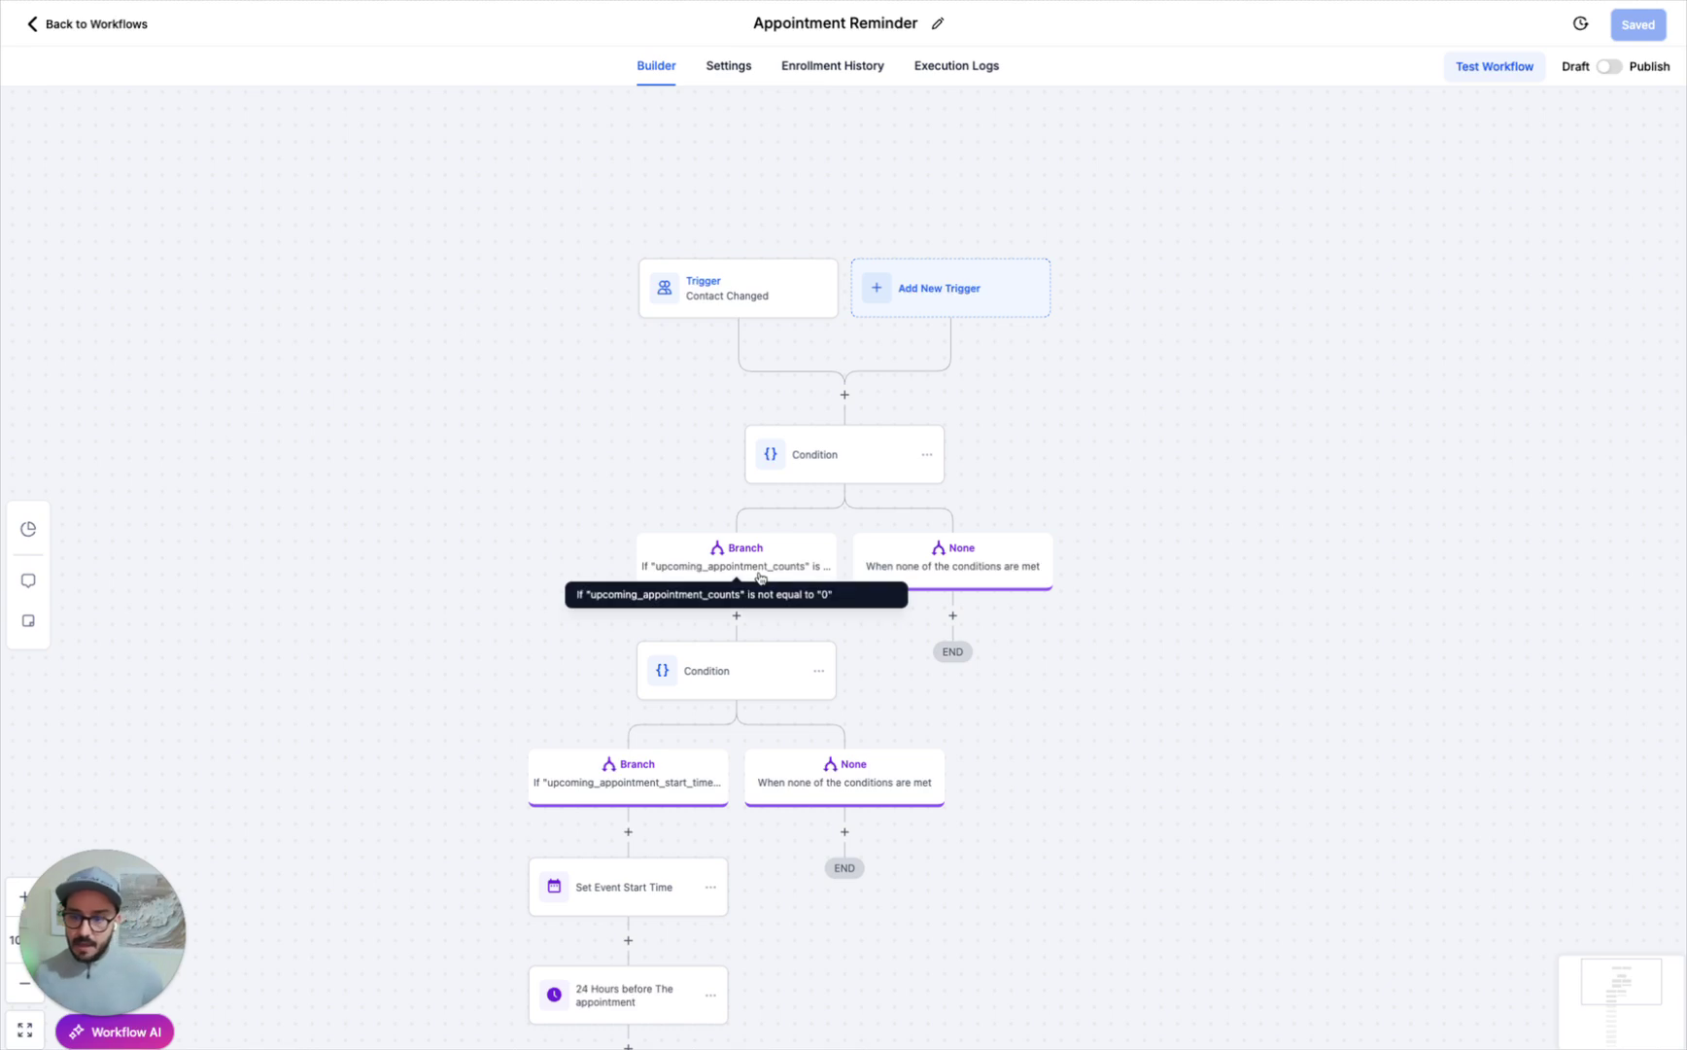
{"action": "scroll", "coordinate": [606, 827], "scroll_direction": "down", "scroll_amount": 1}
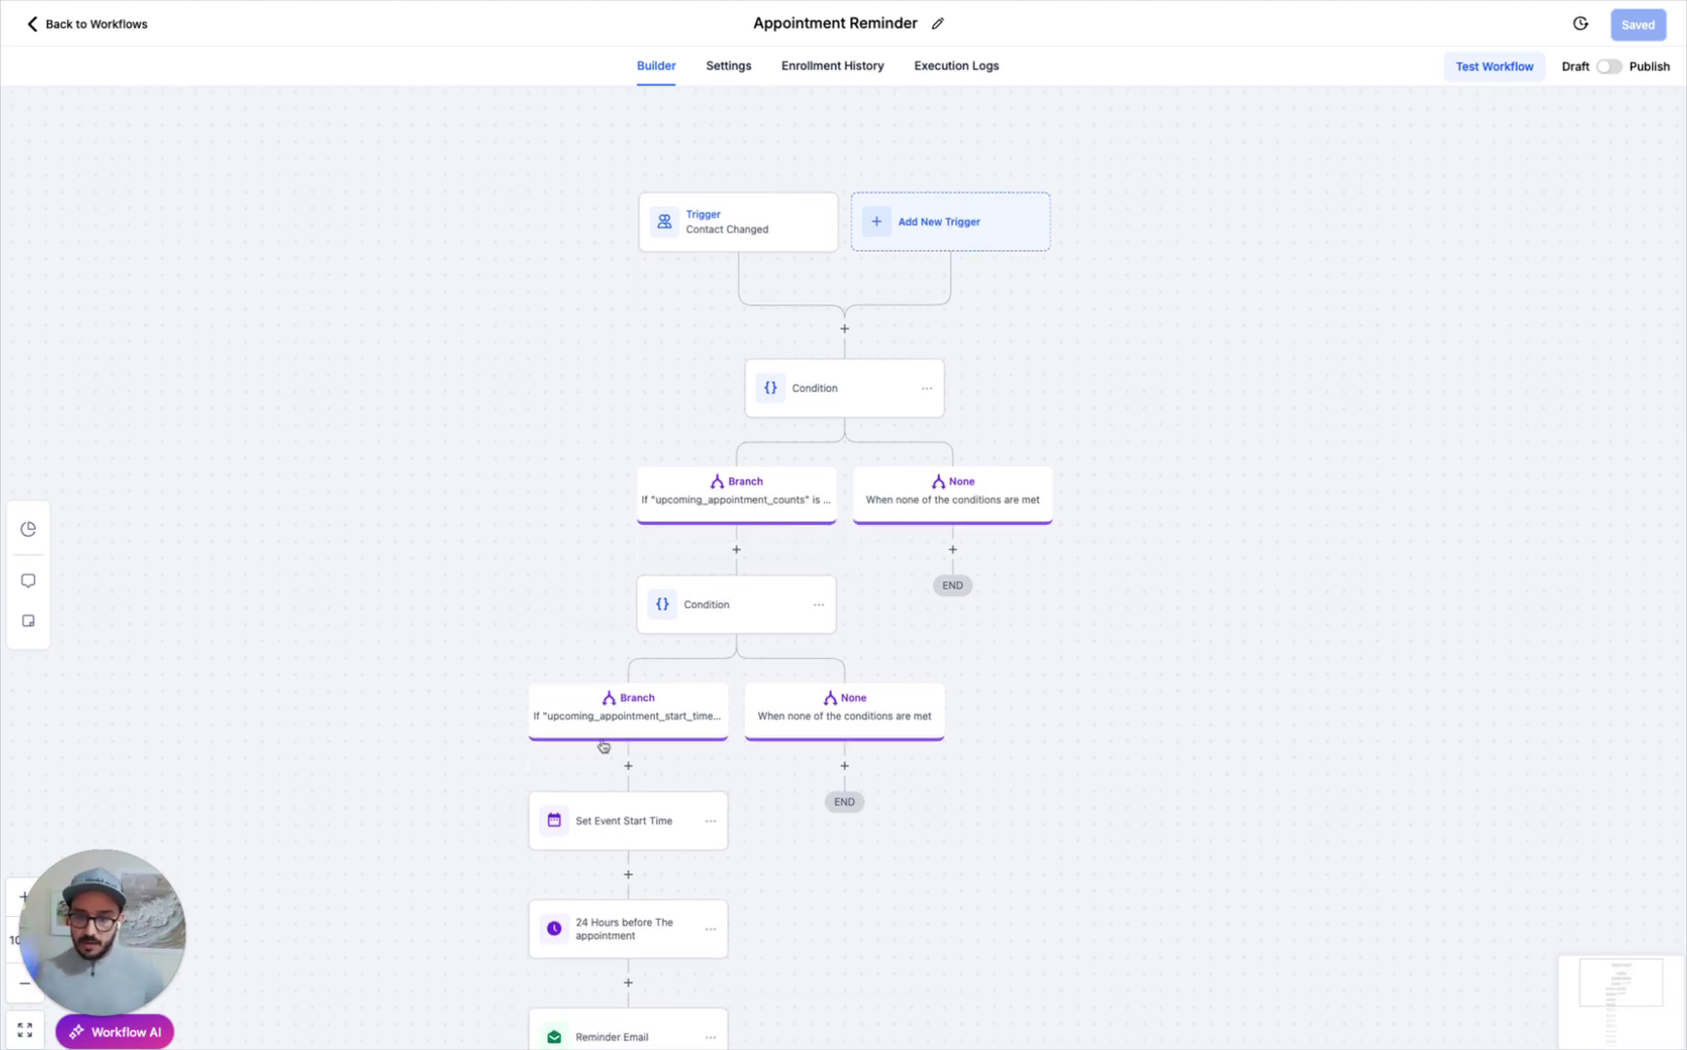
{"action": "scroll", "coordinate": [631, 779], "scroll_direction": "down", "scroll_amount": 1}
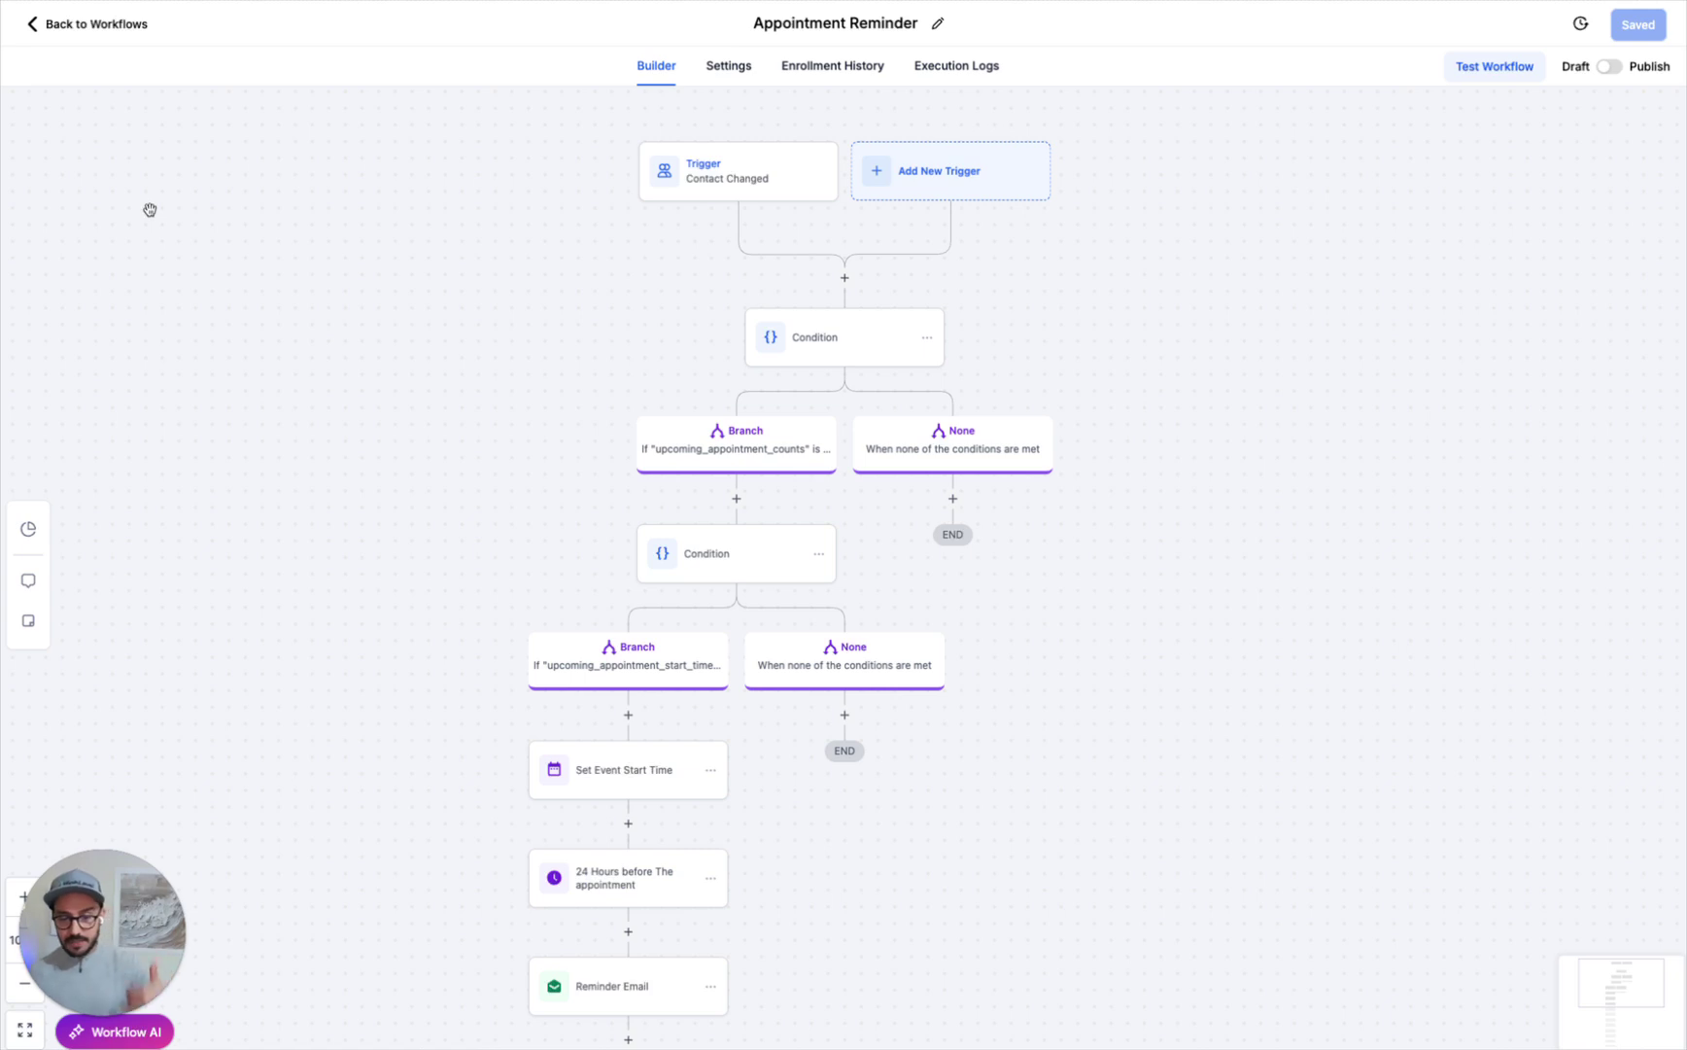
{"action": "scroll", "coordinate": [550, 532], "scroll_direction": "down", "scroll_amount": 2}
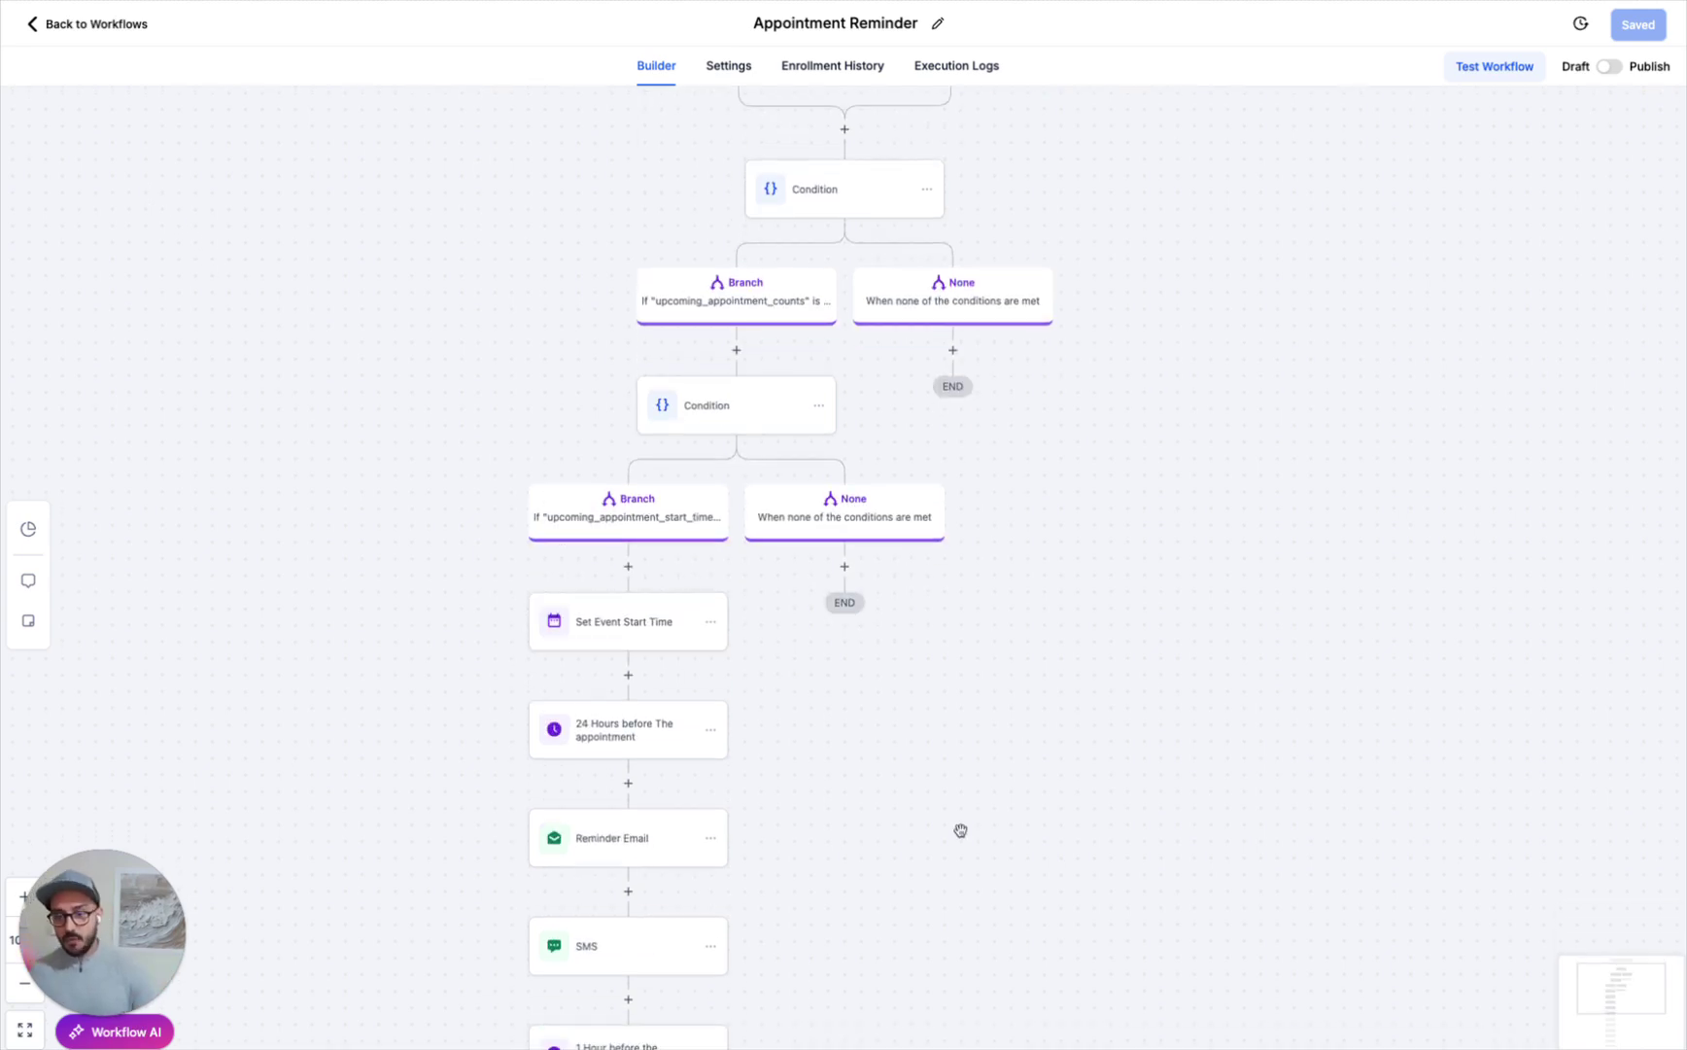
{"action": "scroll", "coordinate": [742, 629], "scroll_direction": "down", "scroll_amount": 3}
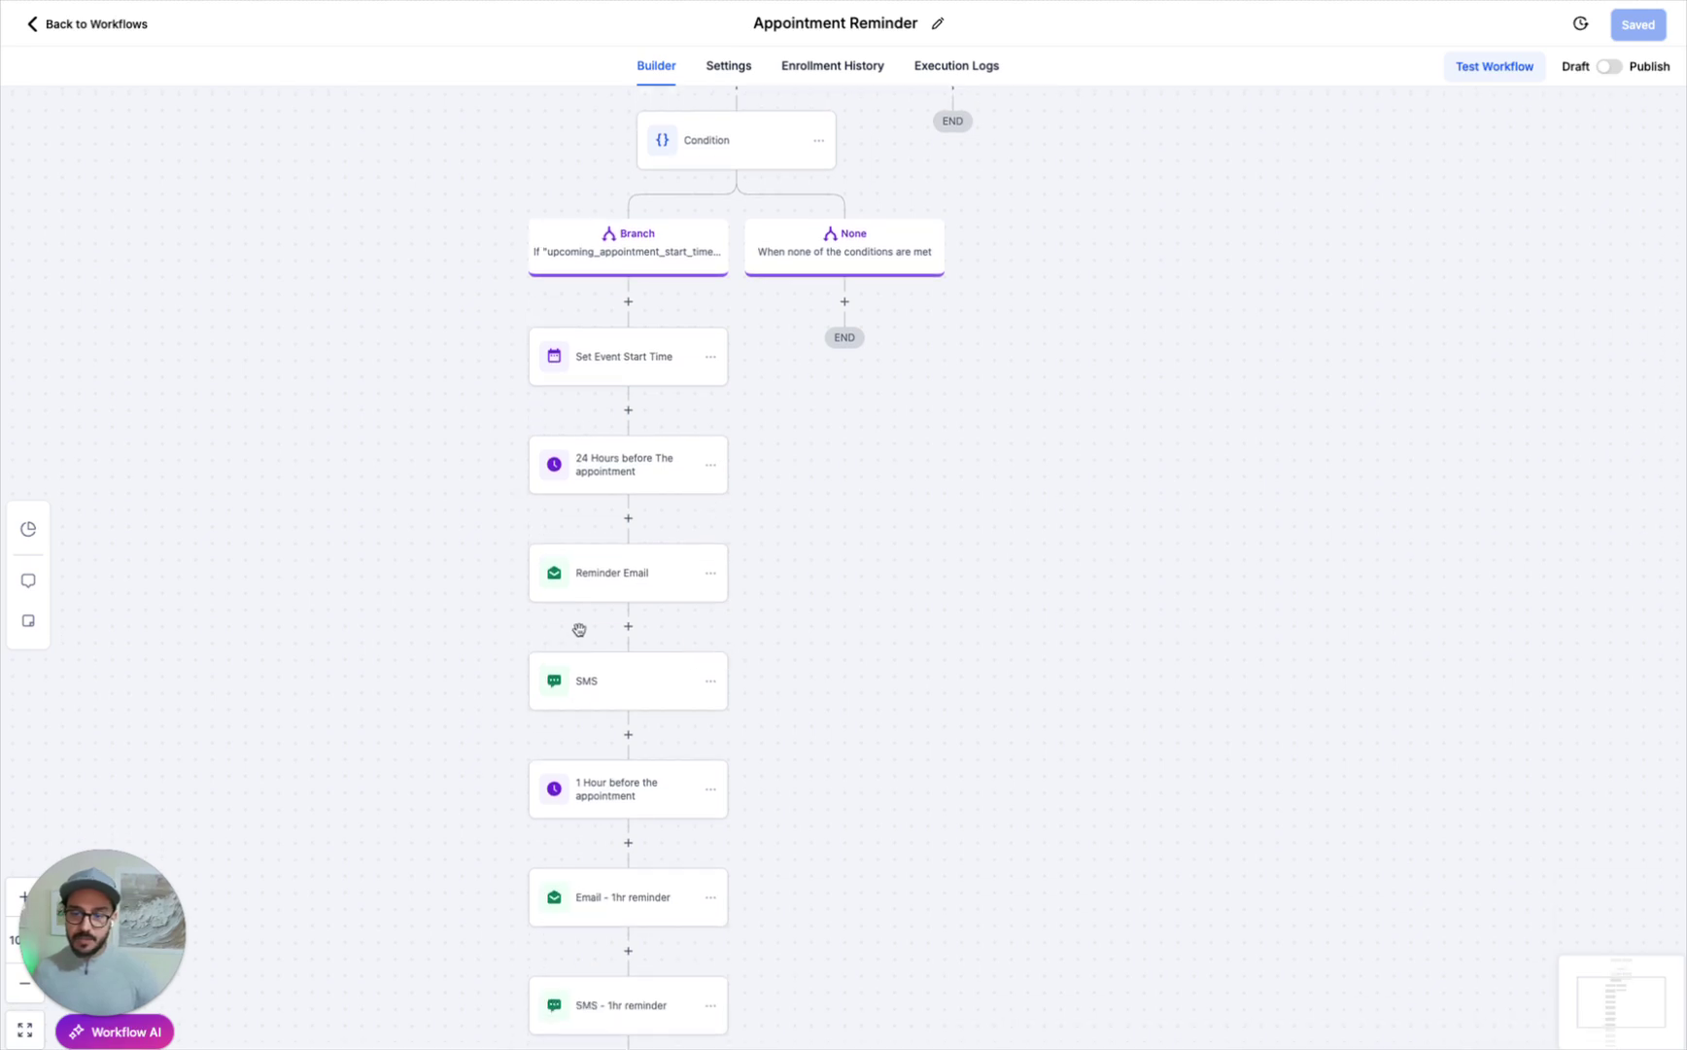
Return to the workflow list, open upcoming appt cancelled, and inspect its Contact Changed trigger without changing it.
{"action": "left_click", "coordinate": [107, 23]}
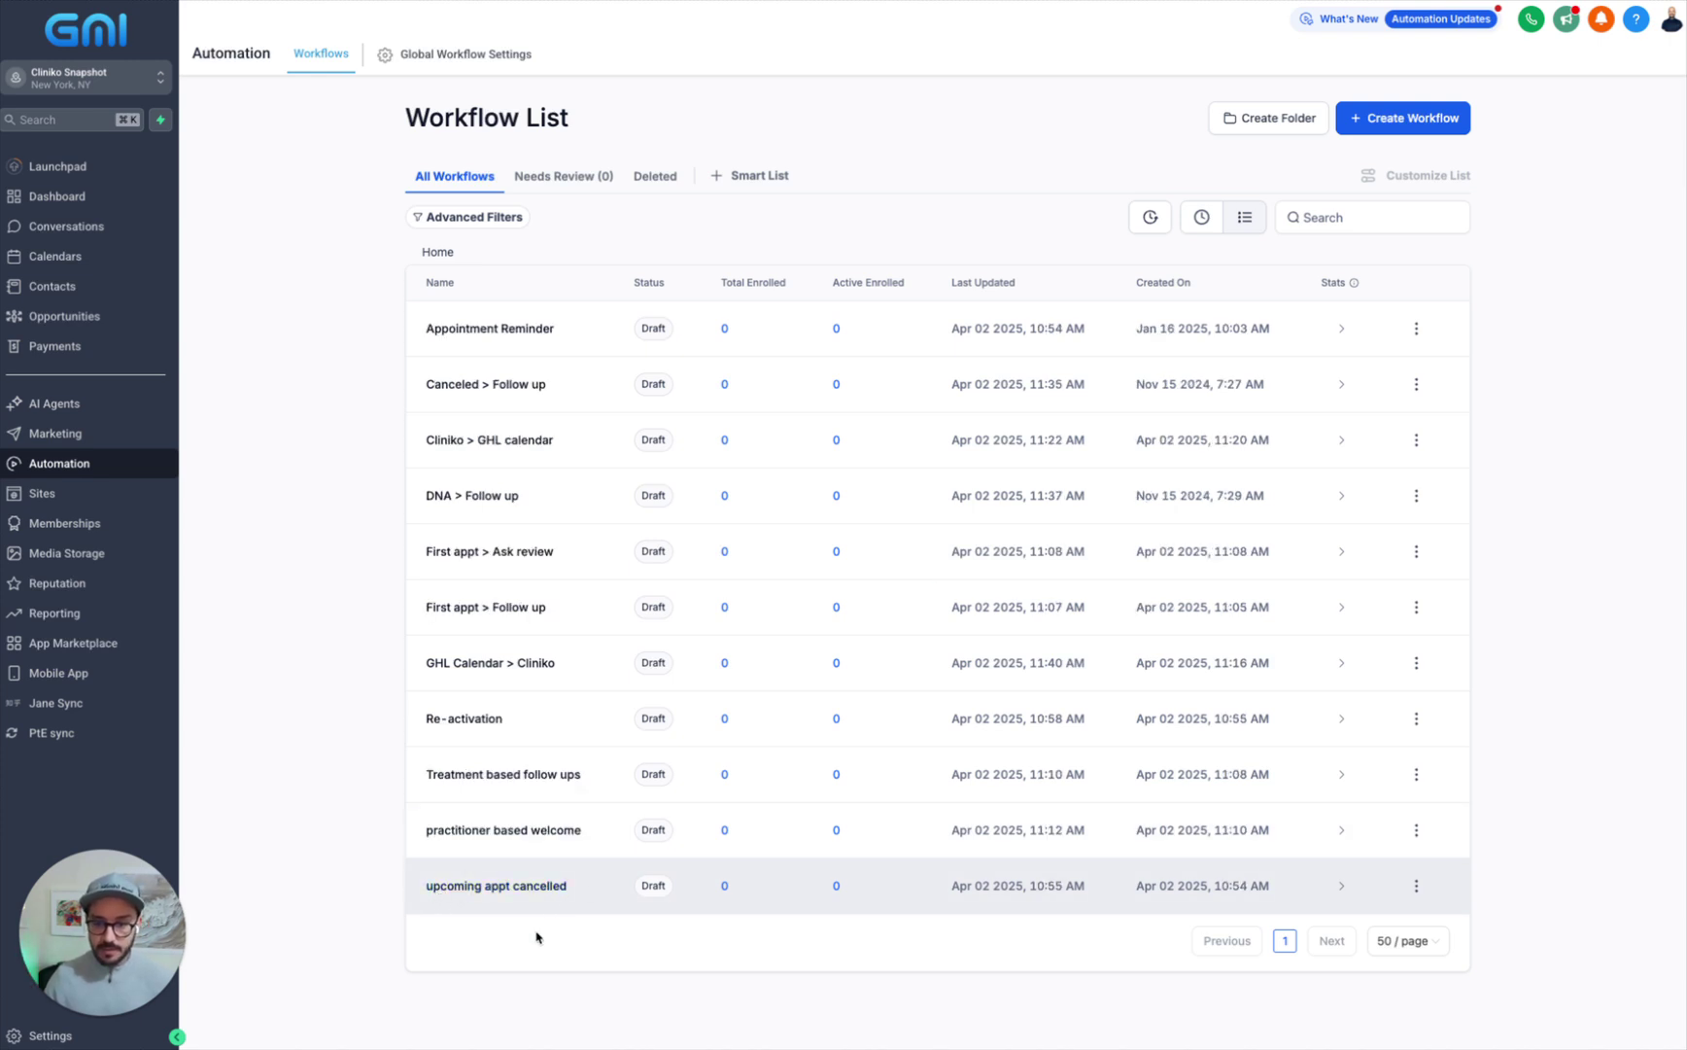
{"action": "left_click", "coordinate": [488, 887]}
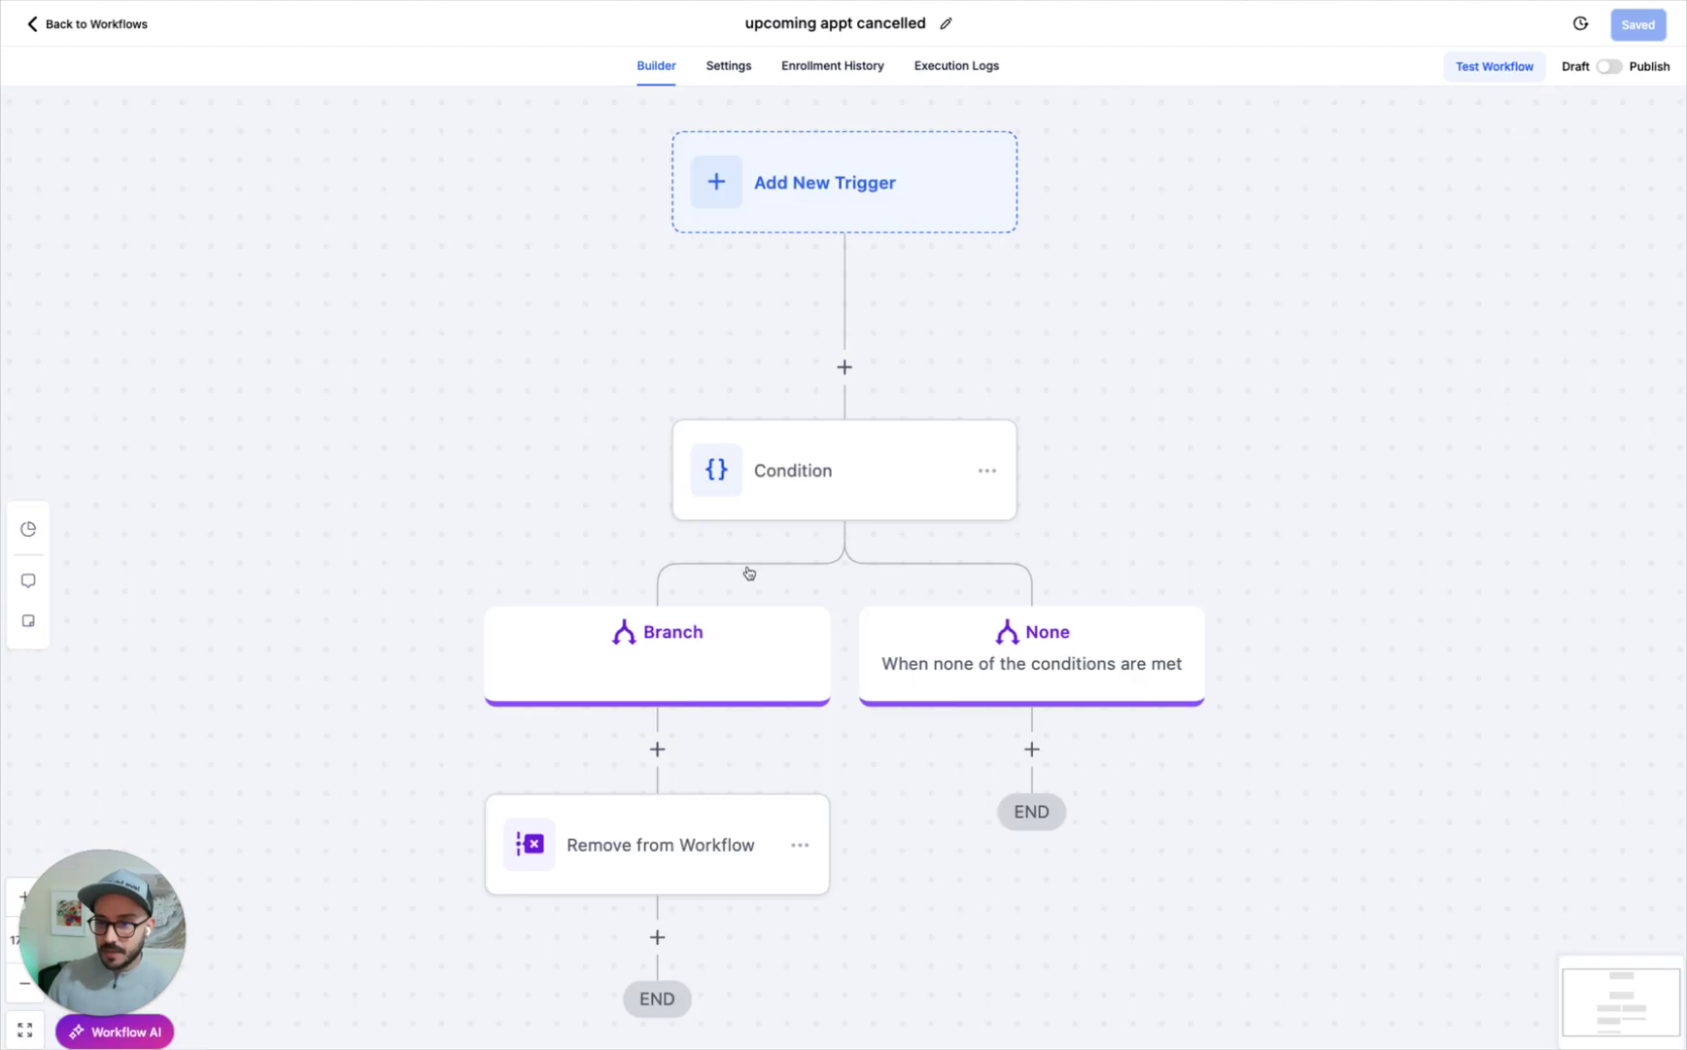
{"action": "left_click", "coordinate": [782, 280]}
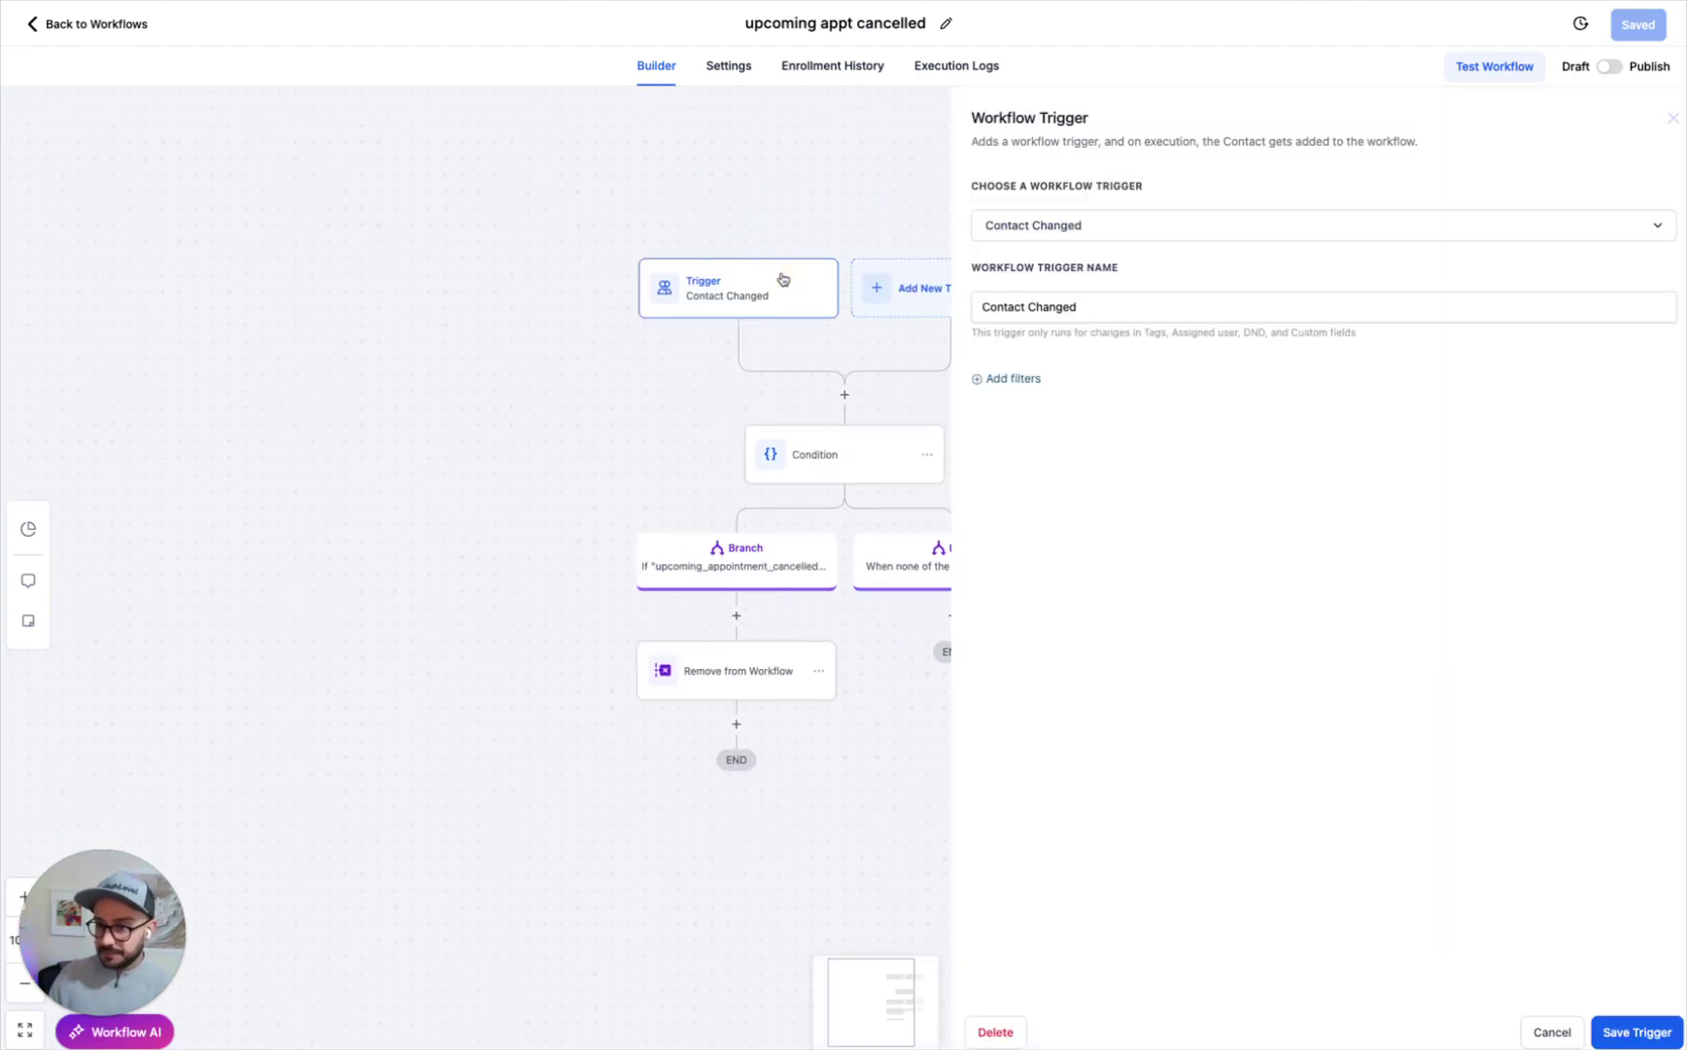
{"action": "left_click", "coordinate": [1552, 1031]}
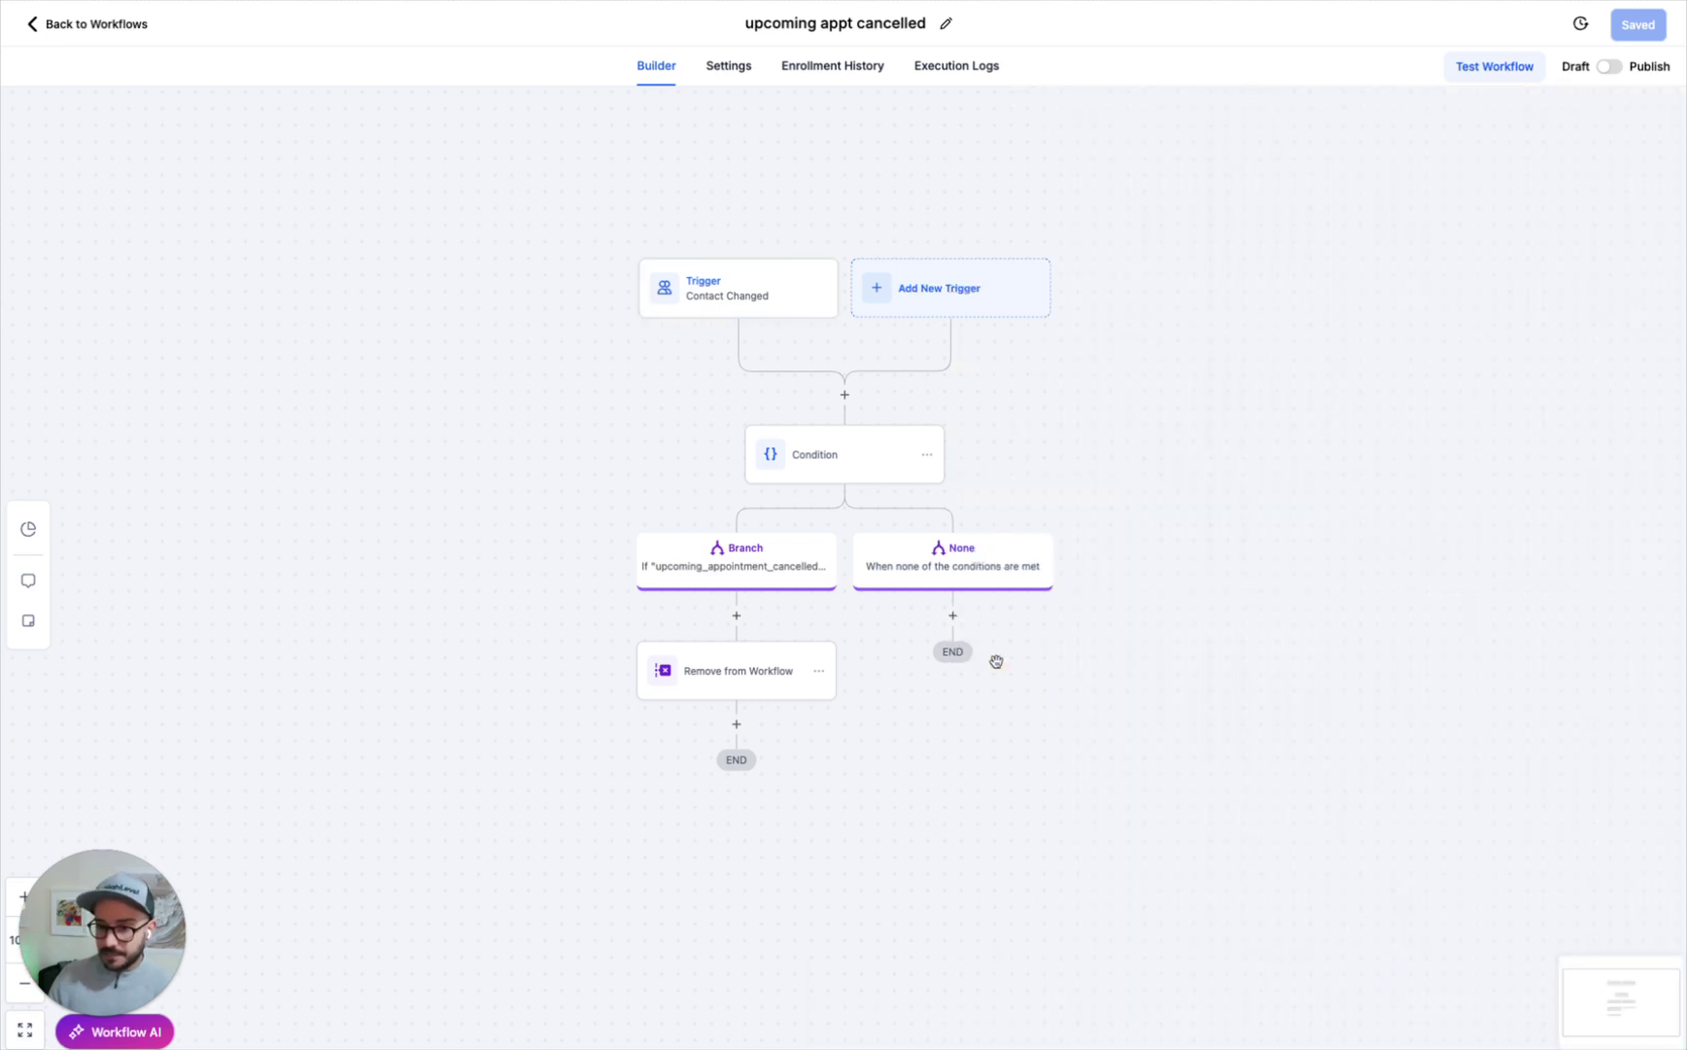
Inspect the Condition's upcoming appointment rules and the target workflow of the Remove from Workflow action.
{"action": "left_click", "coordinate": [841, 464]}
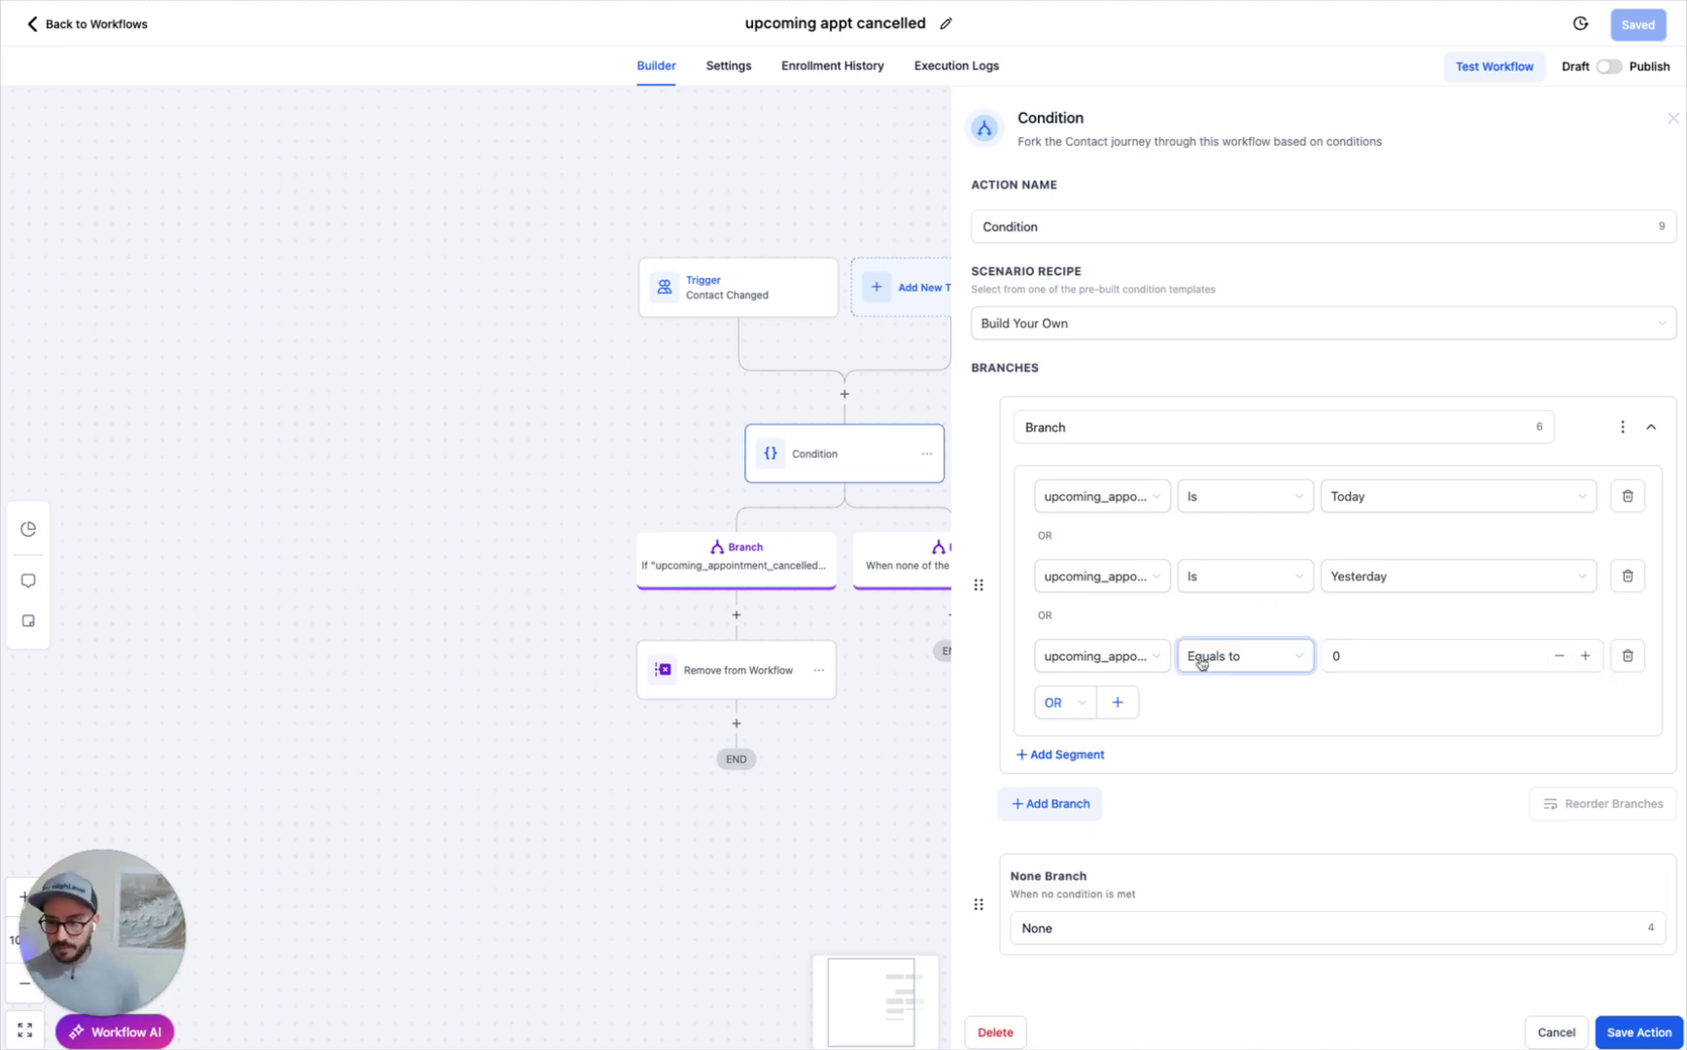
{"action": "left_click", "coordinate": [731, 670]}
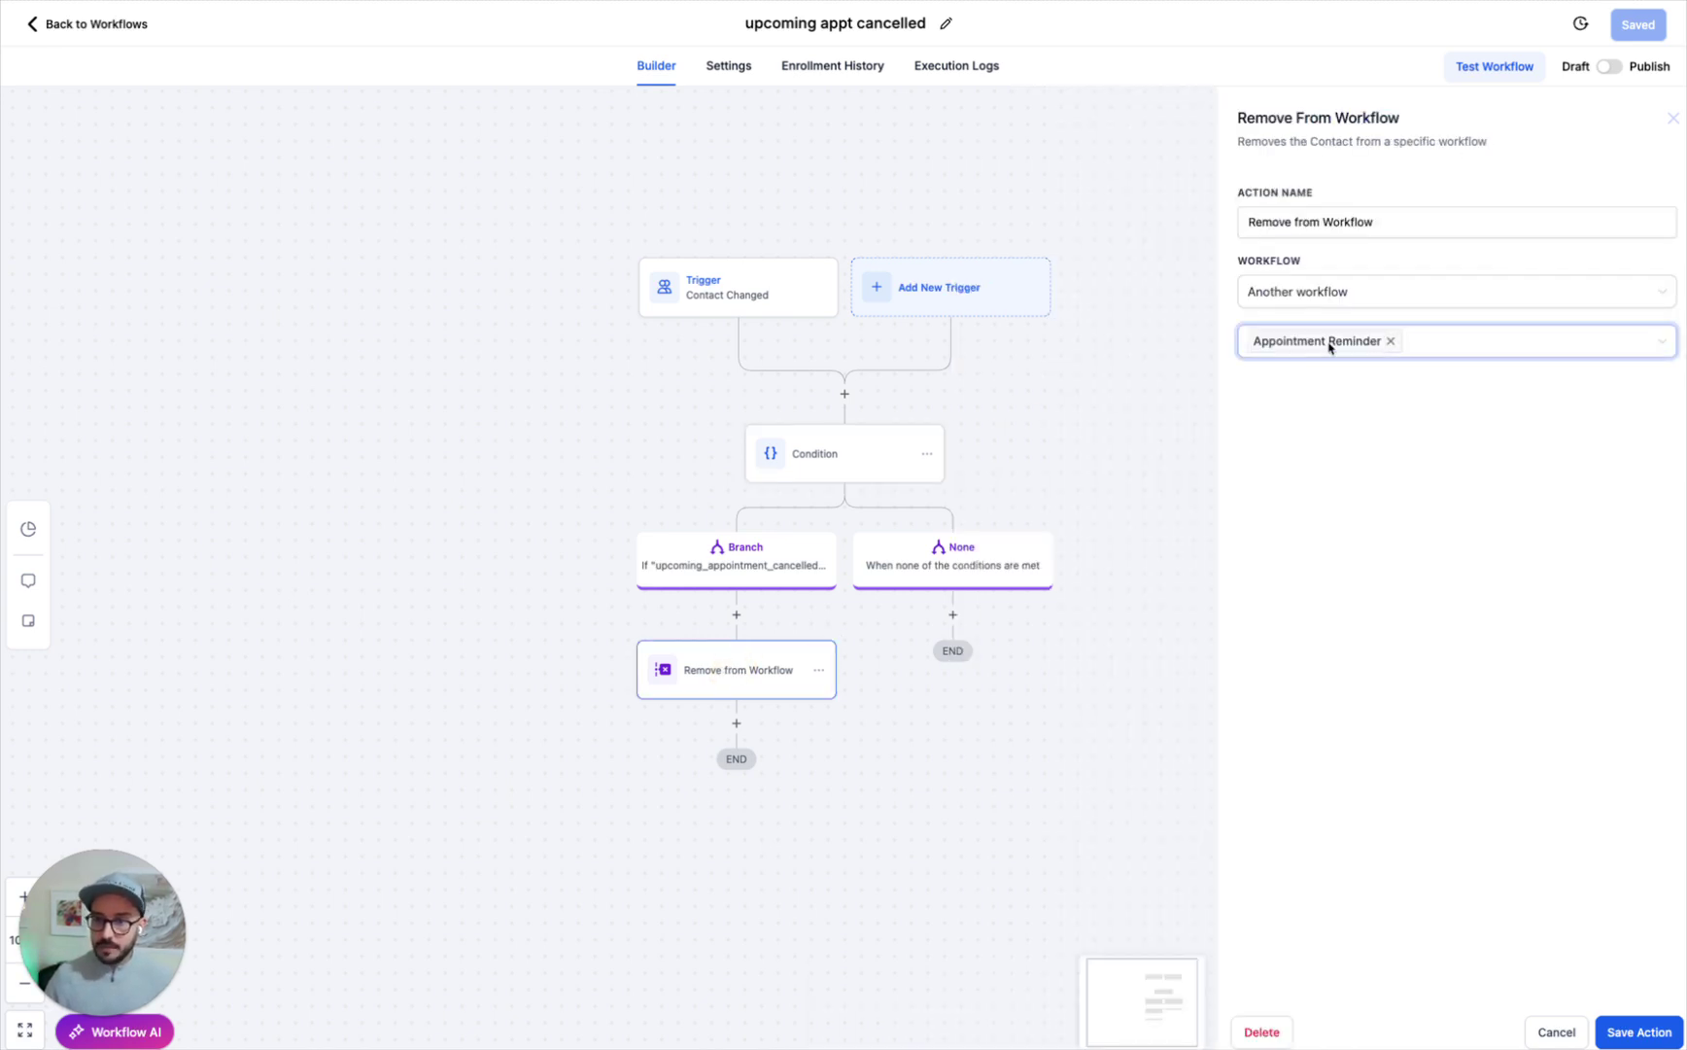
{"action": "left_click", "coordinate": [1553, 1036]}
Add a Wait action with a time delay of 1 day after the Remove from Workflow action.
{"action": "left_click", "coordinate": [736, 723]}
{"action": "type", "text": "wa"}
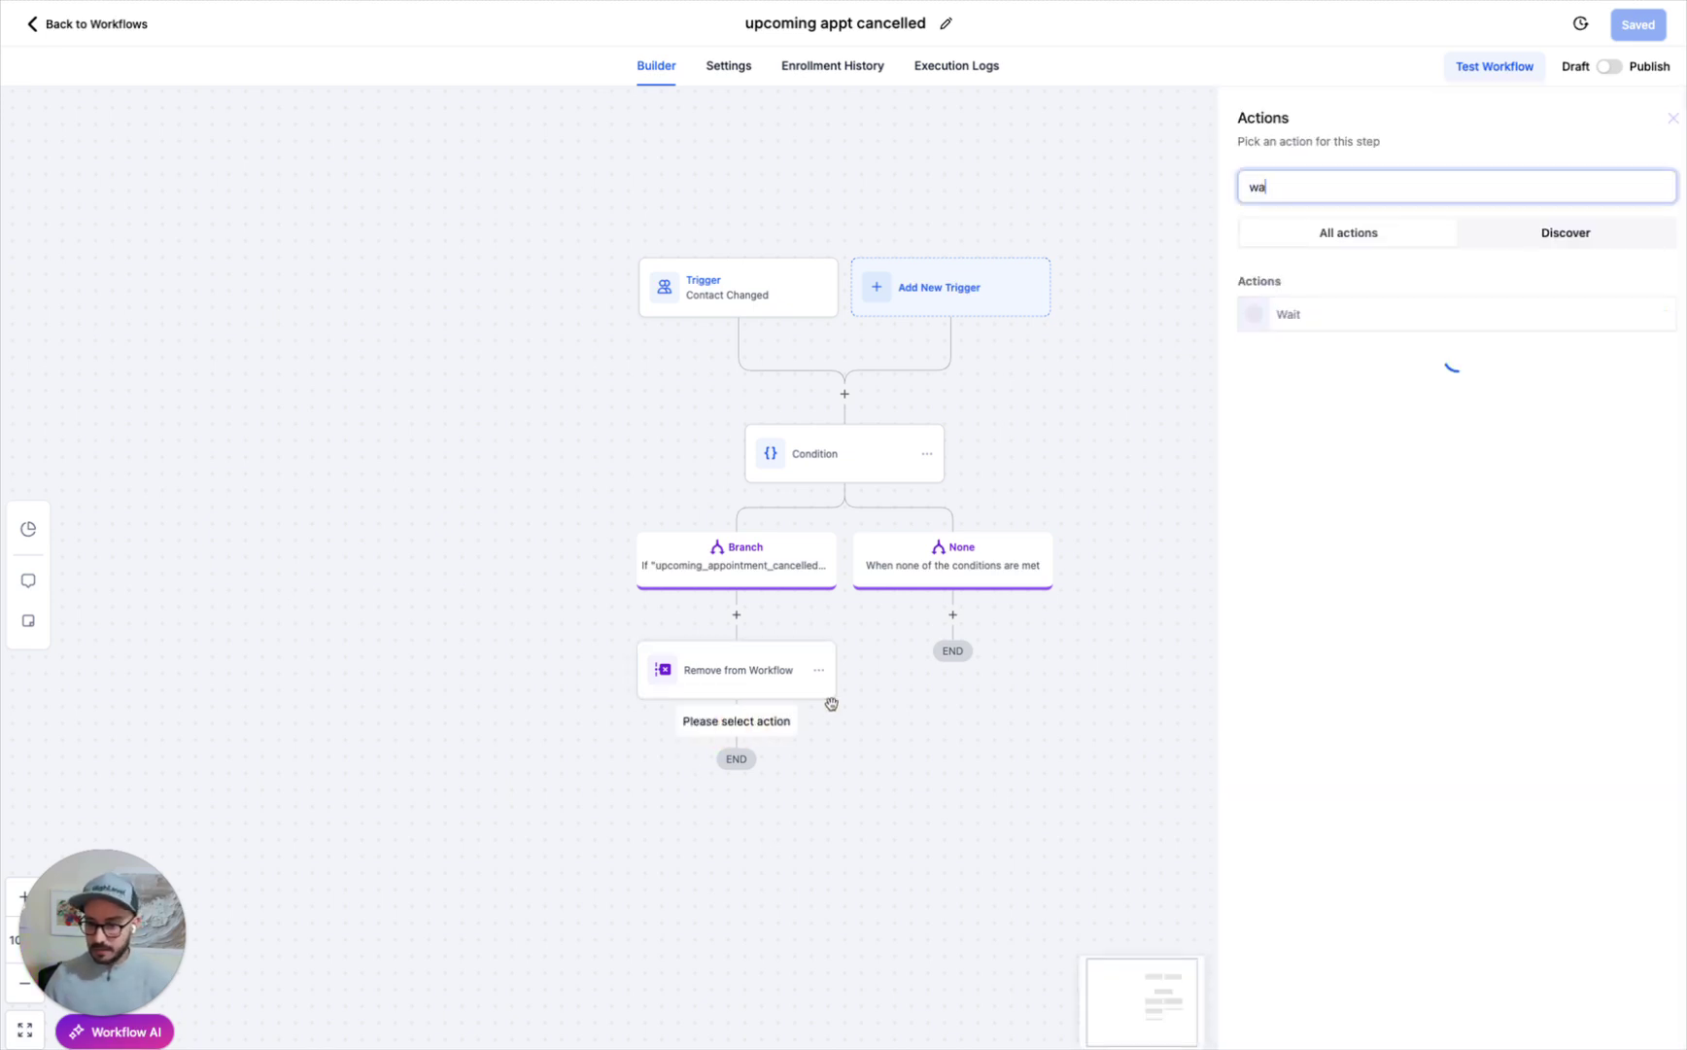
{"action": "left_click", "coordinate": [1278, 319]}
{"action": "left_click", "coordinate": [1031, 353]}
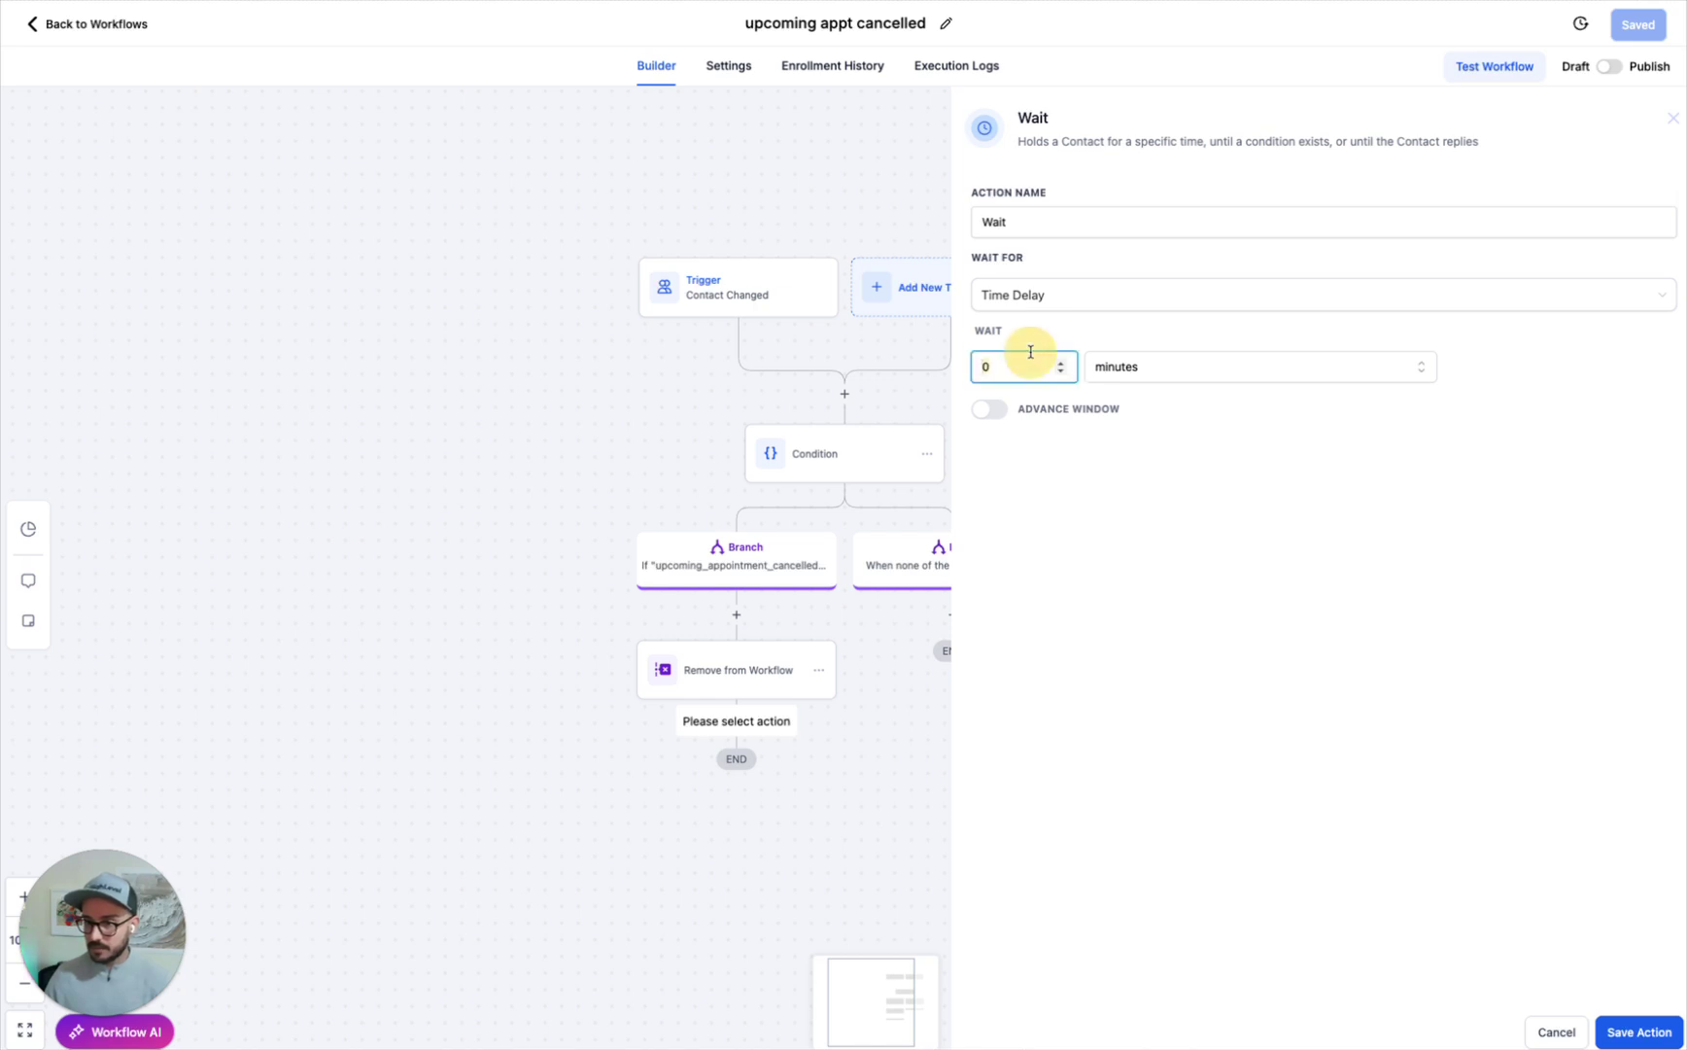
{"action": "type", "text": "1"}
{"action": "left_click", "coordinate": [1192, 375]}
{"action": "left_click", "coordinate": [1156, 464]}
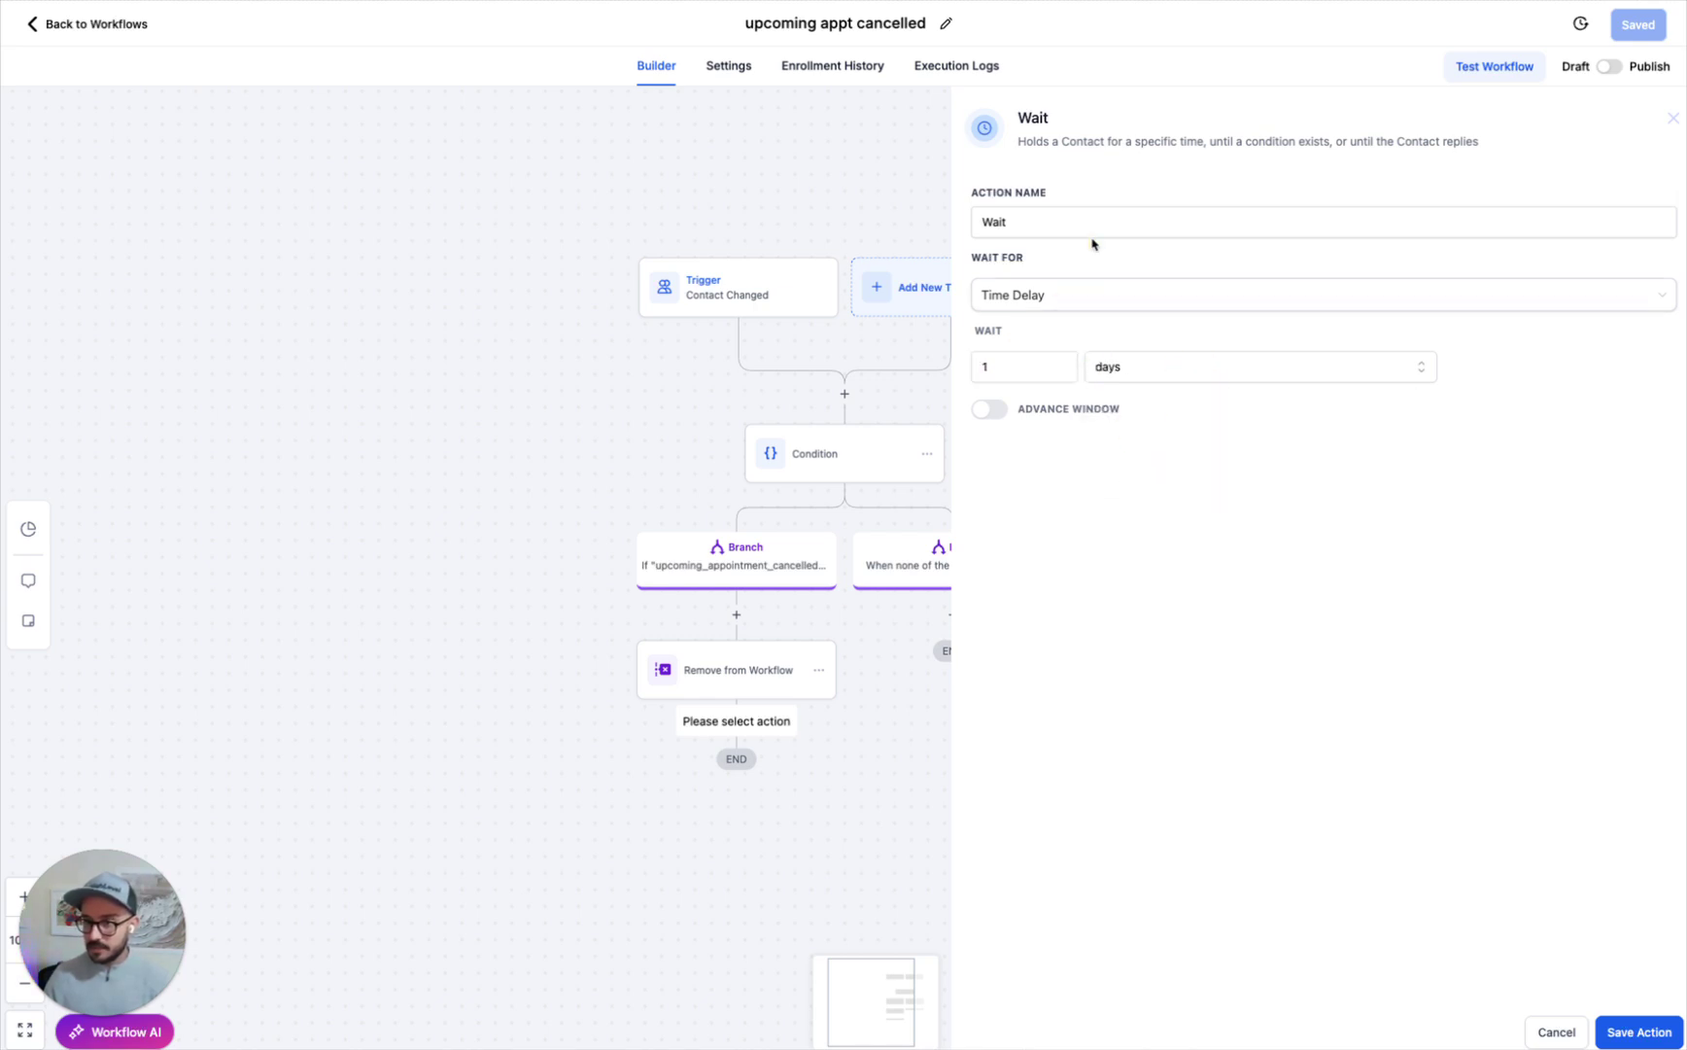
Name the wait action "Wait 1d", and save both the action and the workflow.
{"action": "left_click", "coordinate": [1095, 223]}
{"action": "type", "text": "1d"}
{"action": "left_click", "coordinate": [1334, 768]}
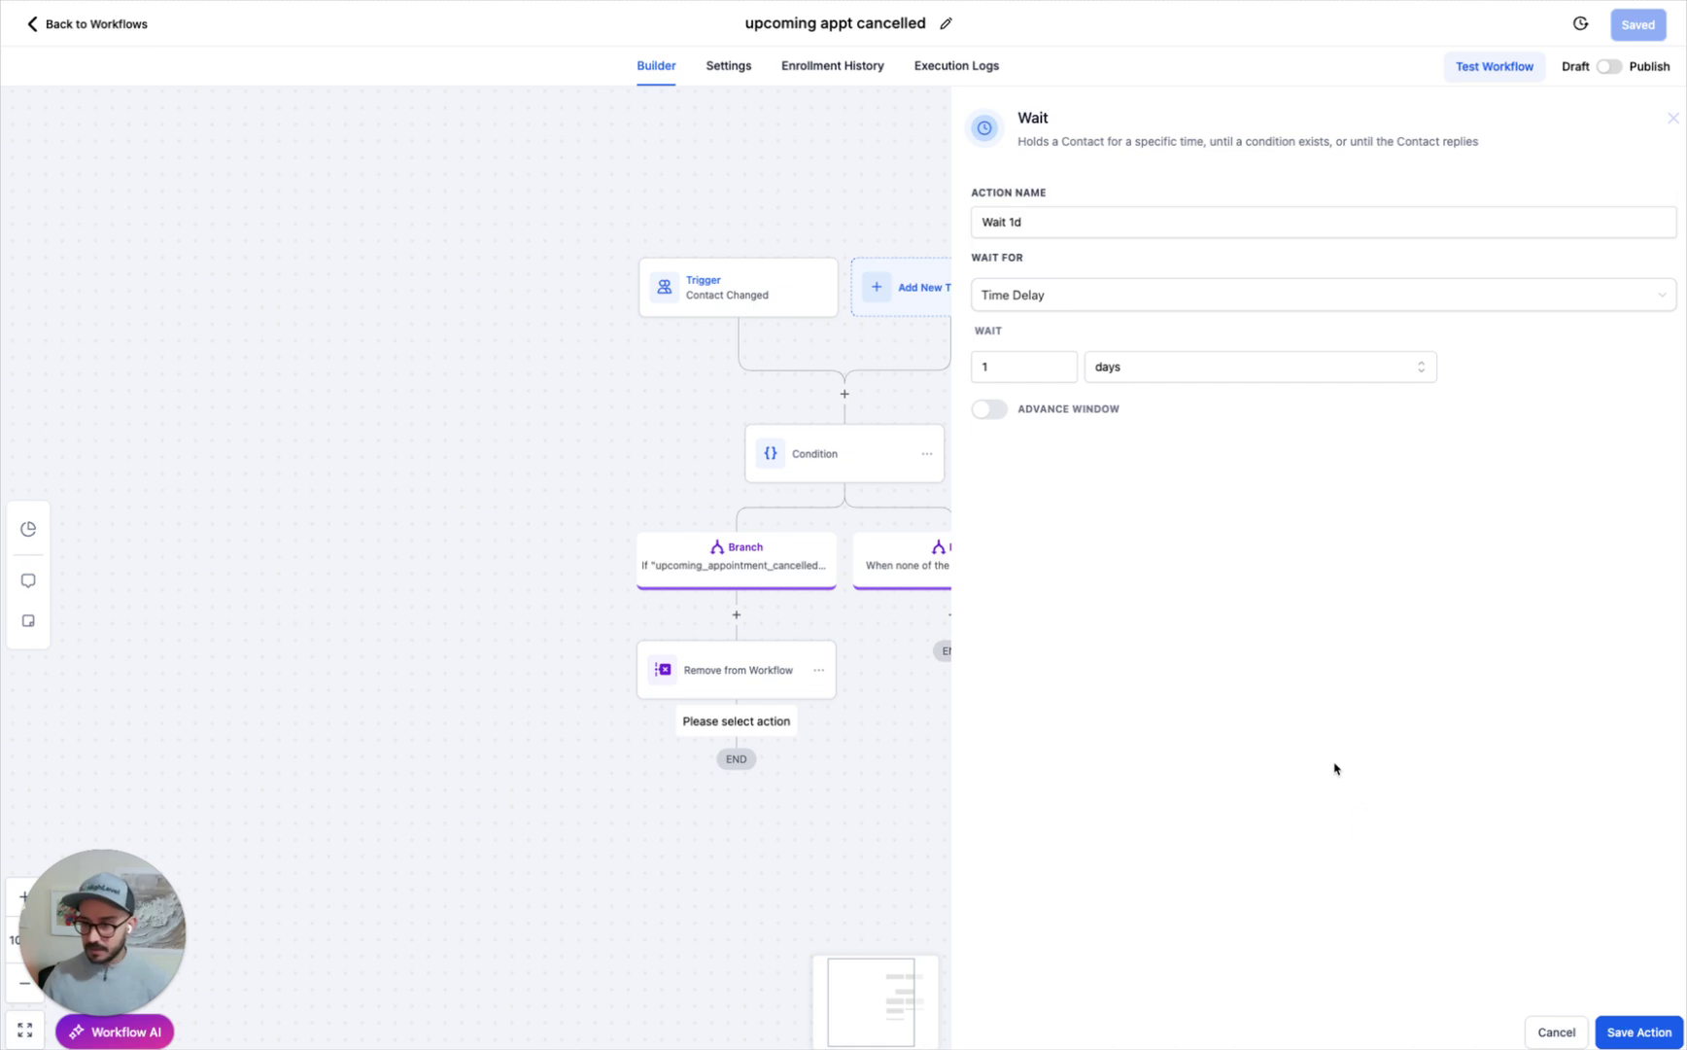
{"action": "left_click", "coordinate": [1639, 1032]}
{"action": "left_click", "coordinate": [1635, 24]}
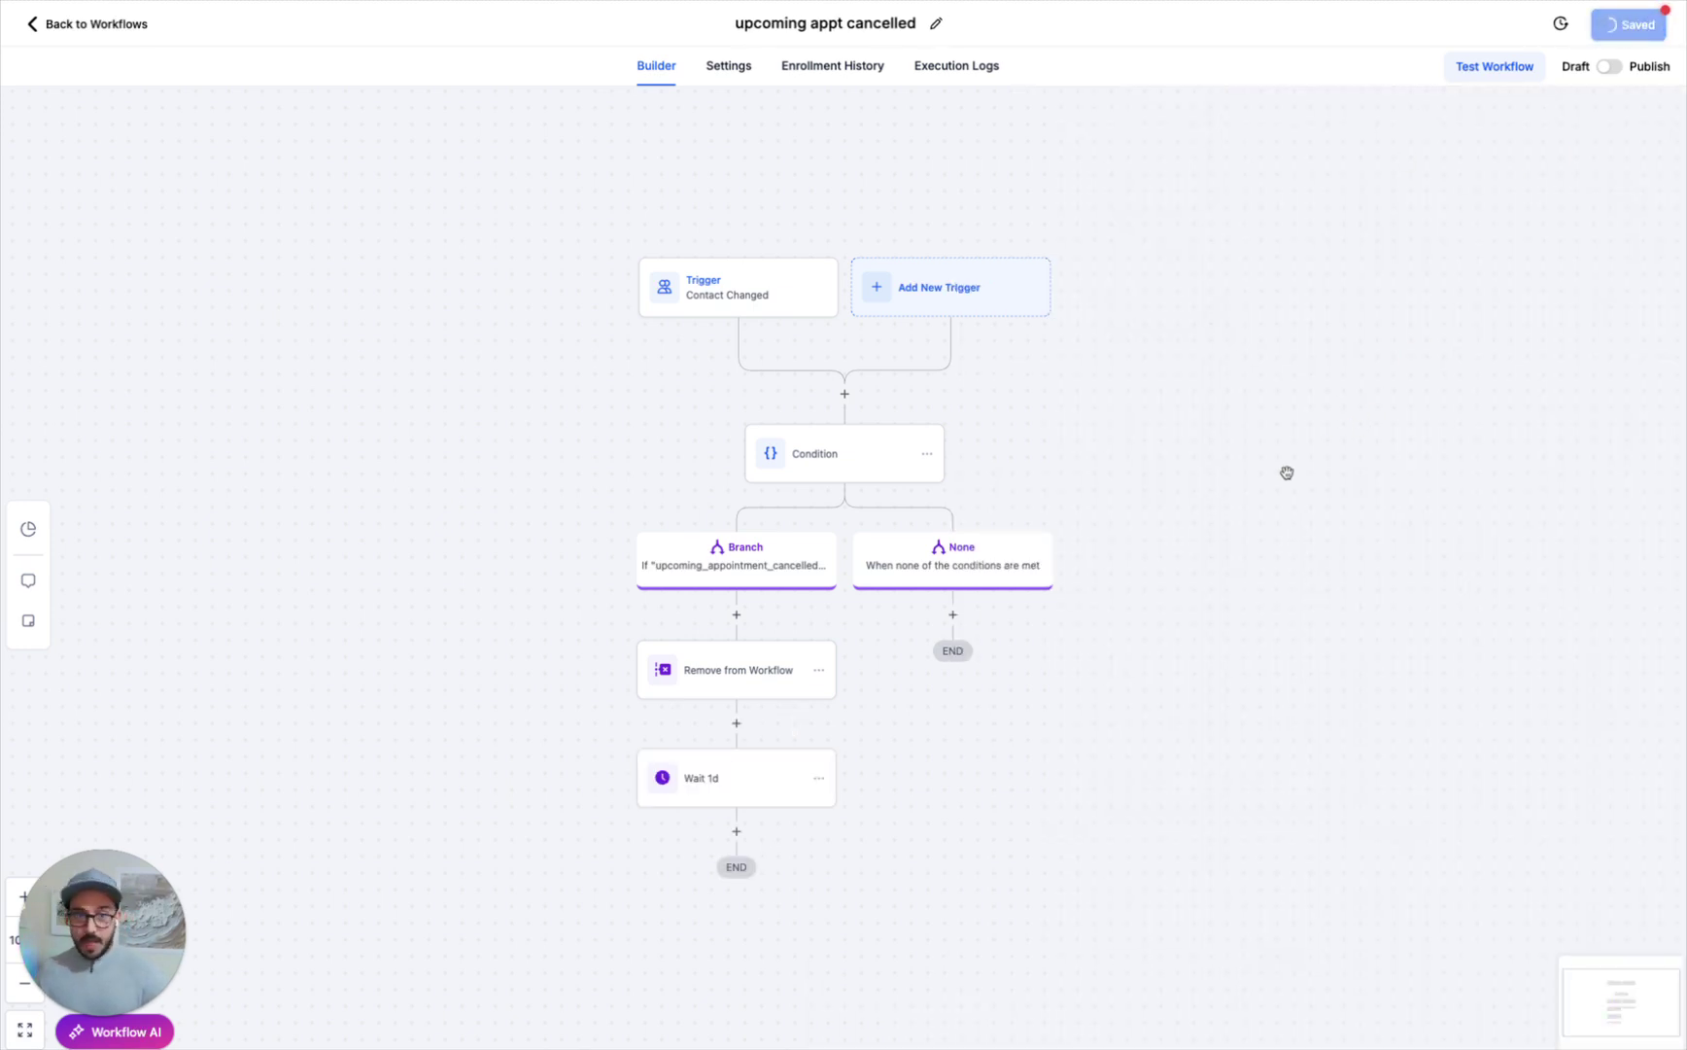